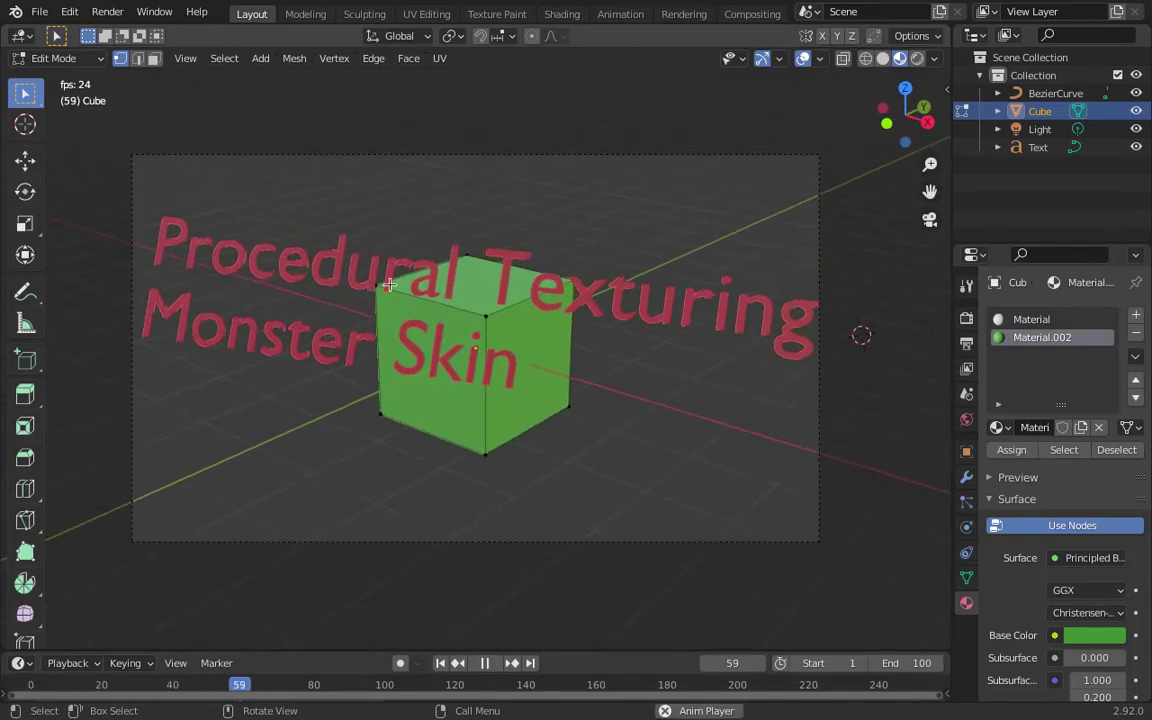
# Step: Stop the animation playback, hide the Text object and zoom in around the cube
pyautogui.press('space')
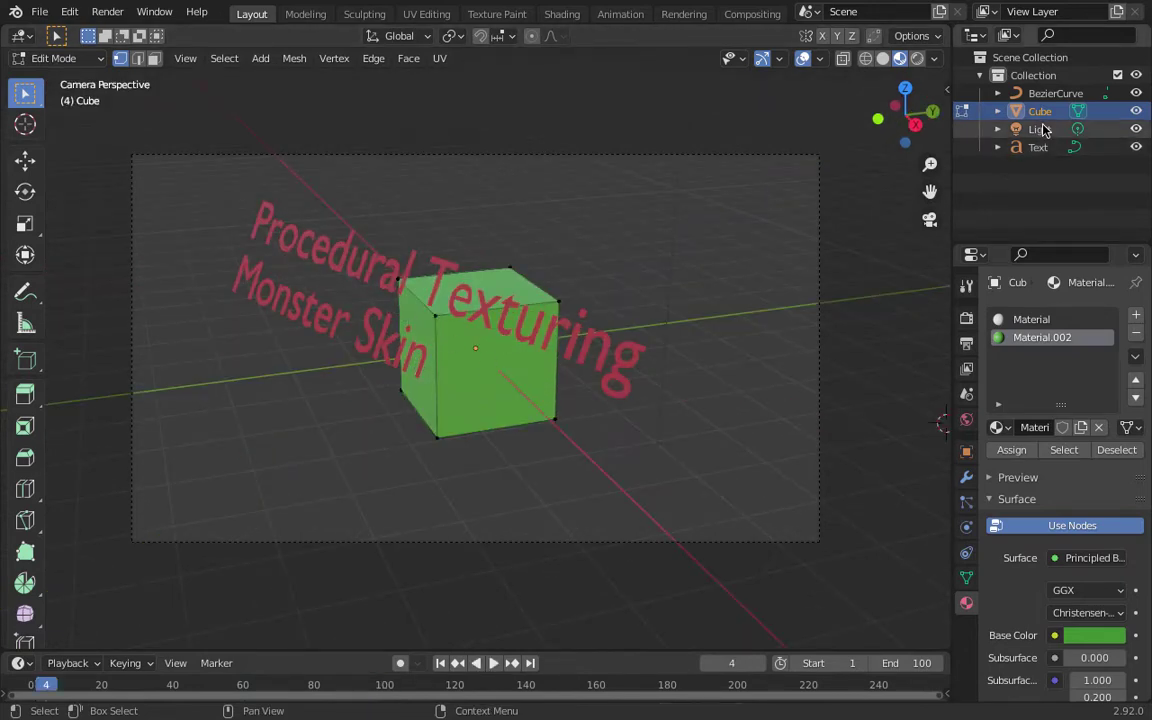
pyautogui.click(1137, 148)
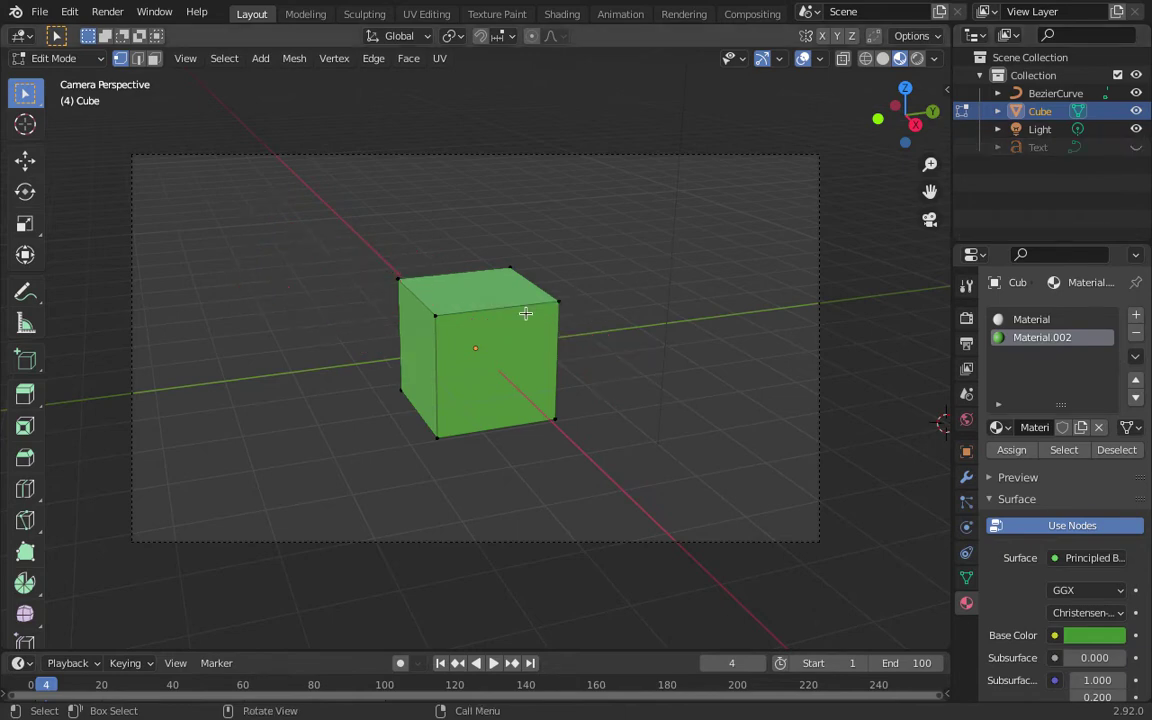
pyautogui.scroll(5, 514, 321)
pyautogui.moveTo(514, 321)
pyautogui.mouseDown(button='middle')
pyautogui.moveTo(550, 321)
pyautogui.moveTo(527, 332)
pyautogui.mouseUp(button='middle')
pyautogui.scroll(4, 512, 334)
pyautogui.click(481, 315)
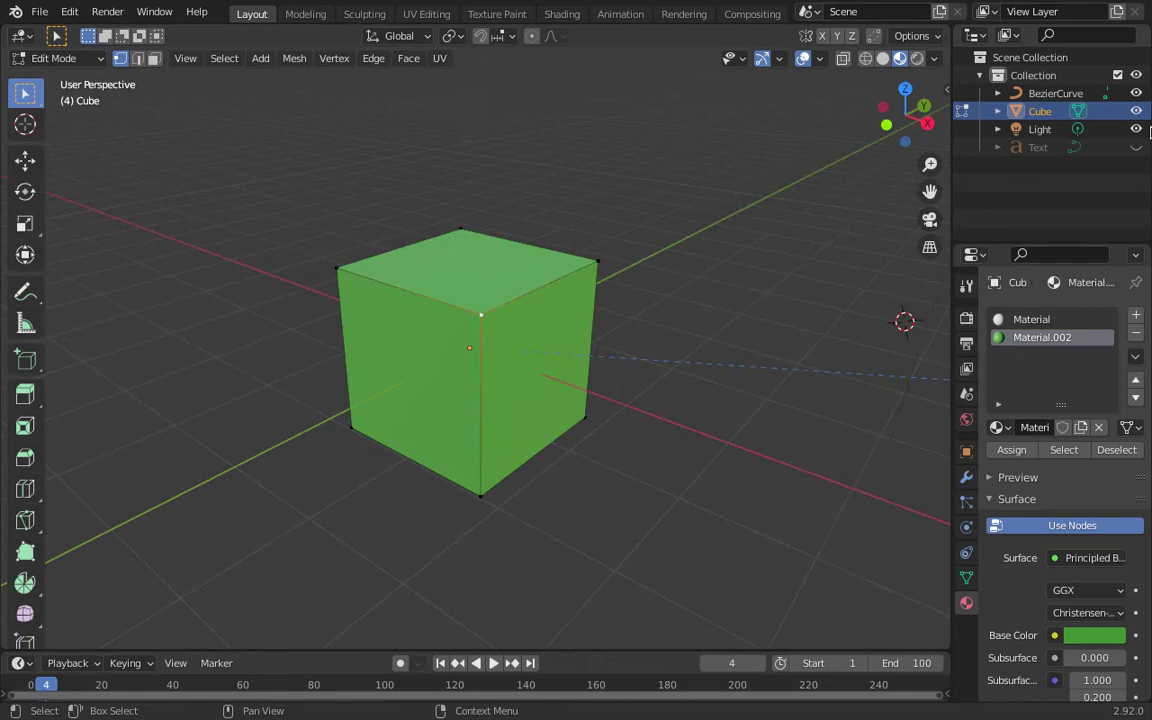
# Step: Hide the BezierCurve and Light objects and orbit to view the cube from another angle
pyautogui.click(1137, 94)
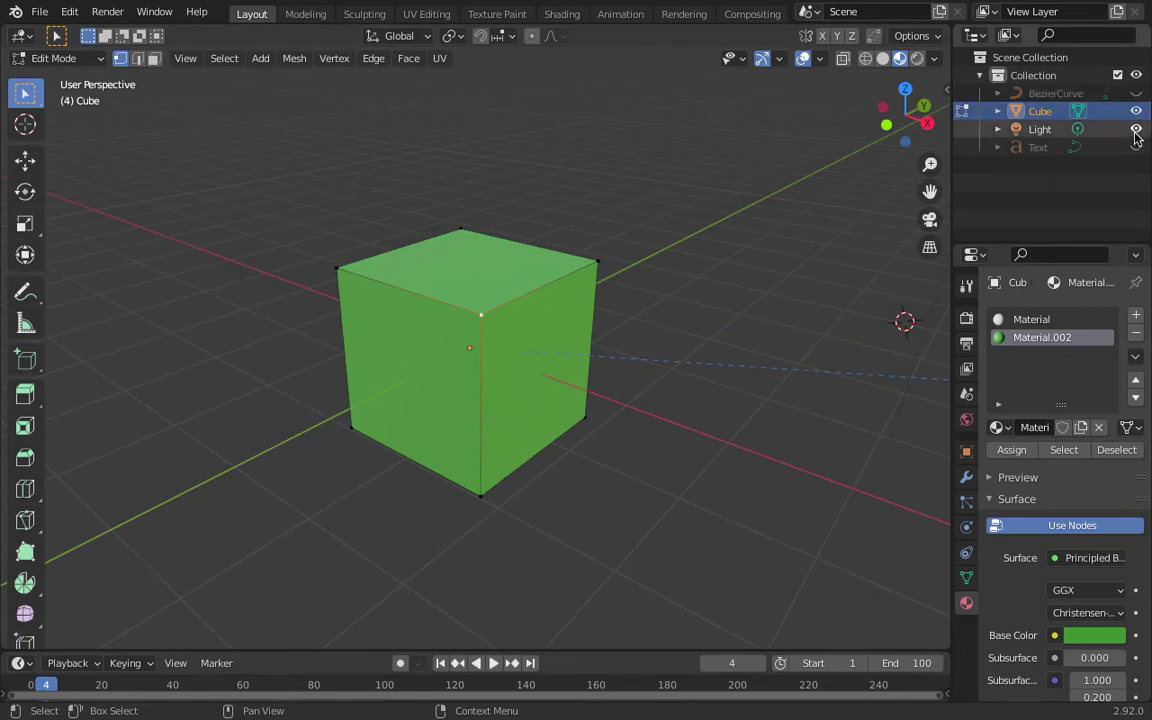
pyautogui.click(1136, 130)
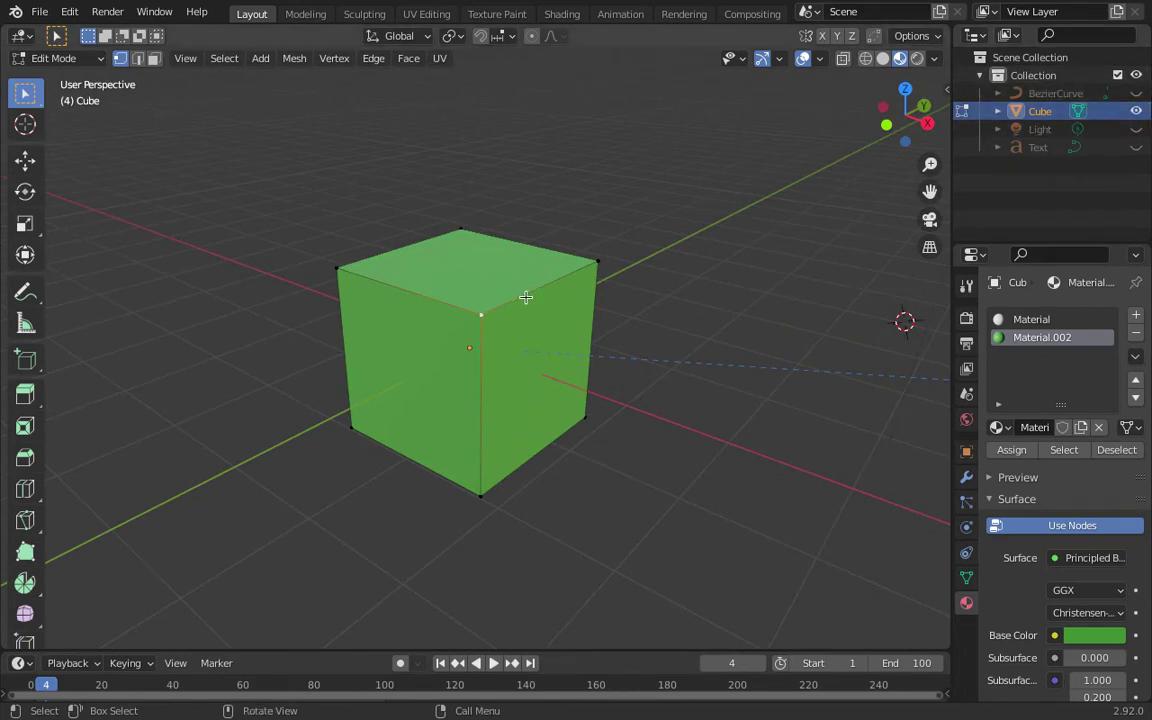
pyautogui.scroll(3, 525, 297)
pyautogui.moveTo(522, 298); pyautogui.dragTo(781, 370, button='middle')
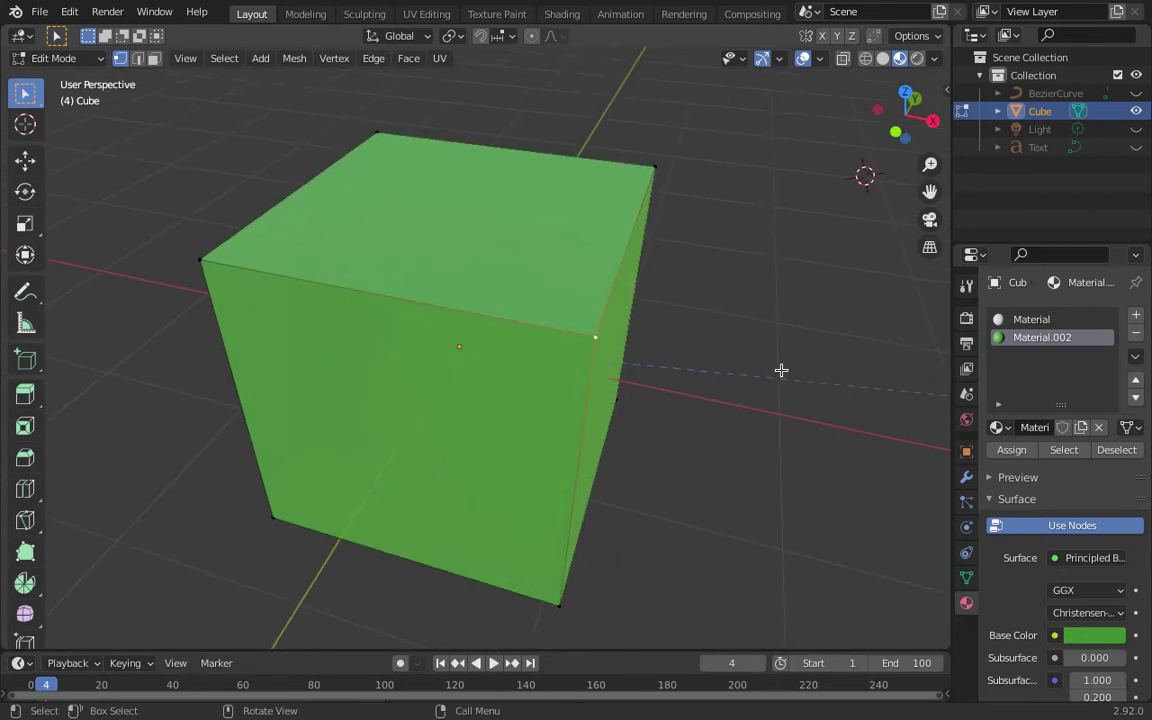
# Step: Switch to the Shading workspace and resize the node editor below the viewport
pyautogui.click(552, 16)
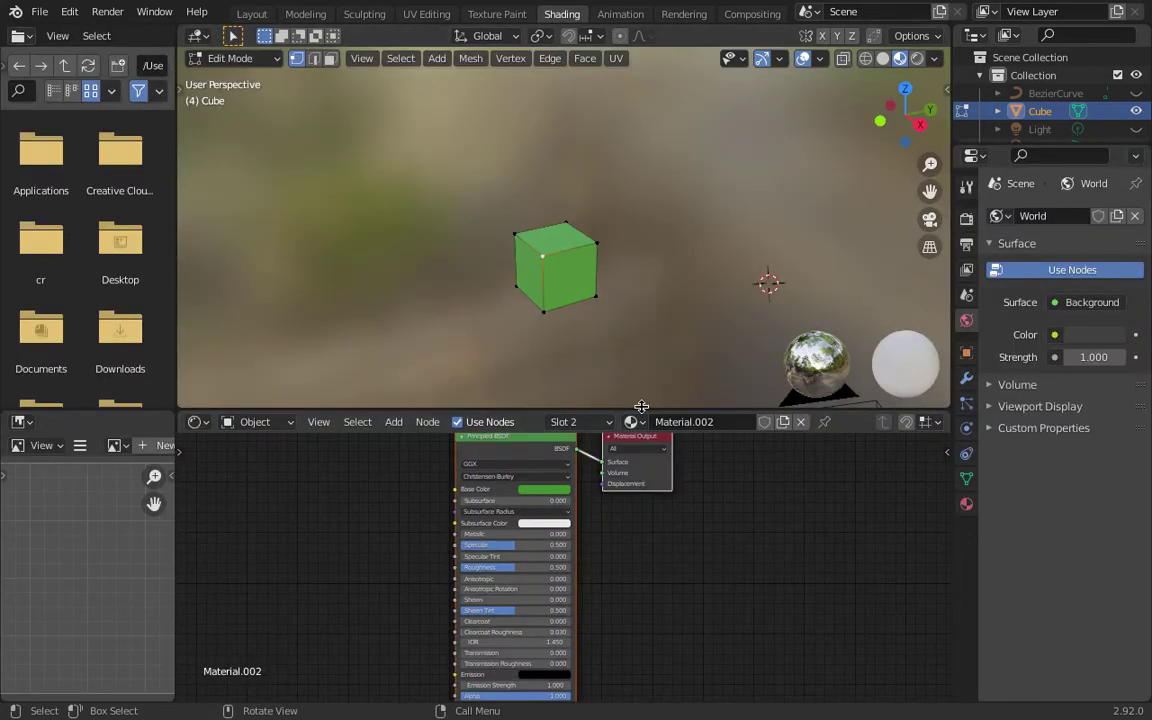
pyautogui.moveTo(641, 407); pyautogui.dragTo(627, 85)
pyautogui.scroll(3, 555, 247)
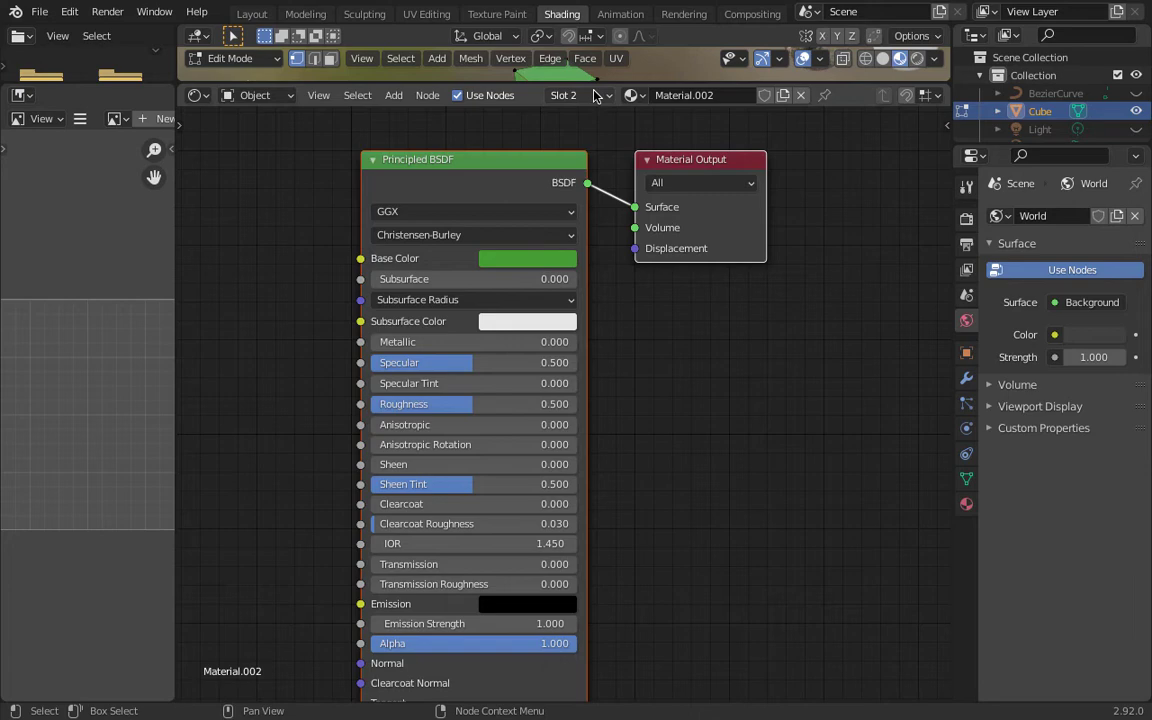
pyautogui.moveTo(597, 84); pyautogui.dragTo(580, 322)
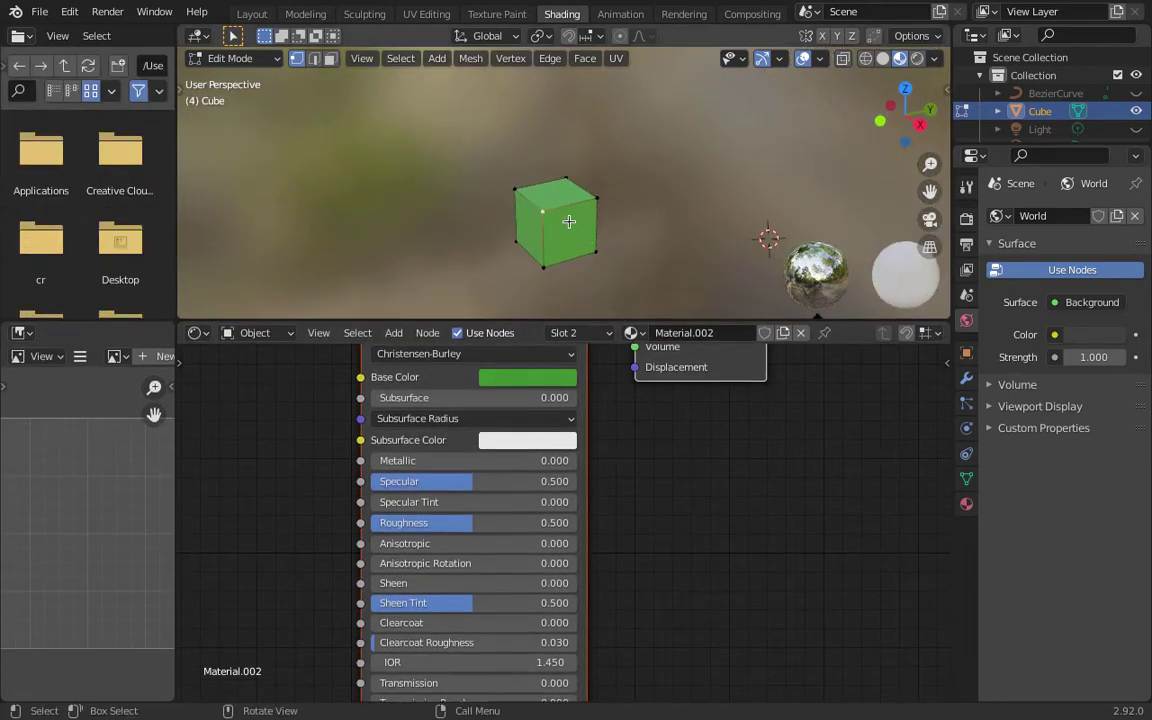
# Step: Toggle the viewport to Solid, back to Material Preview, and show the cube's Material Properties
pyautogui.press('z')
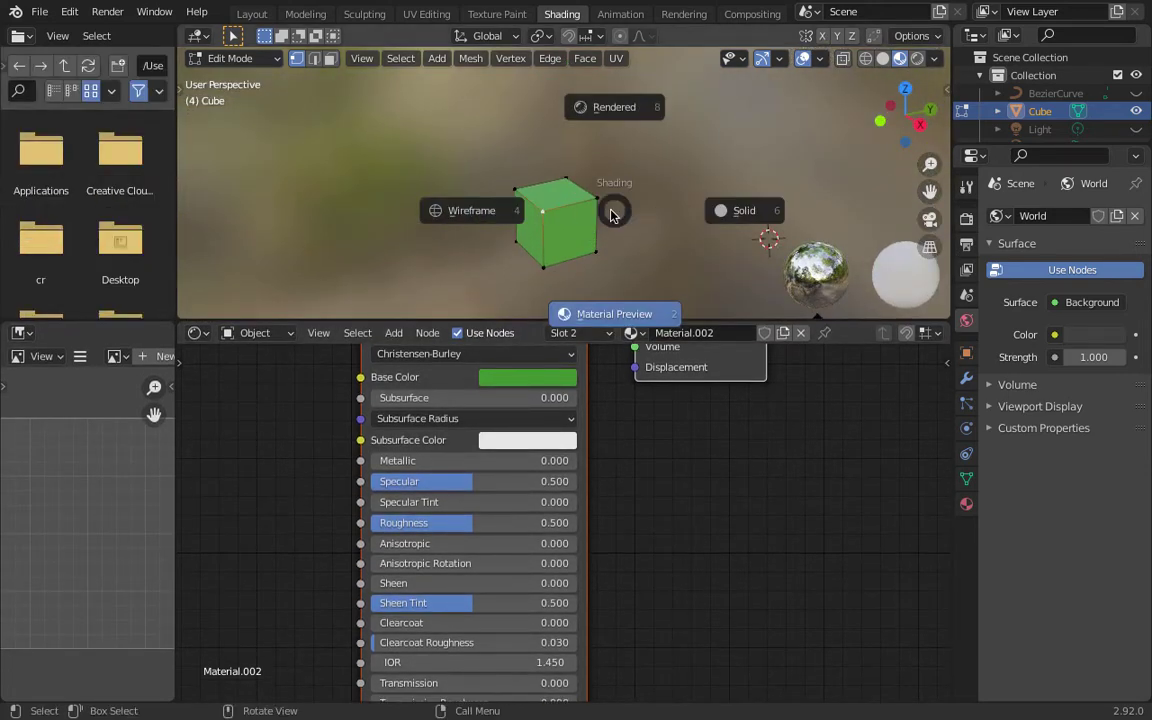
pyautogui.click(724, 218)
pyautogui.press('z')
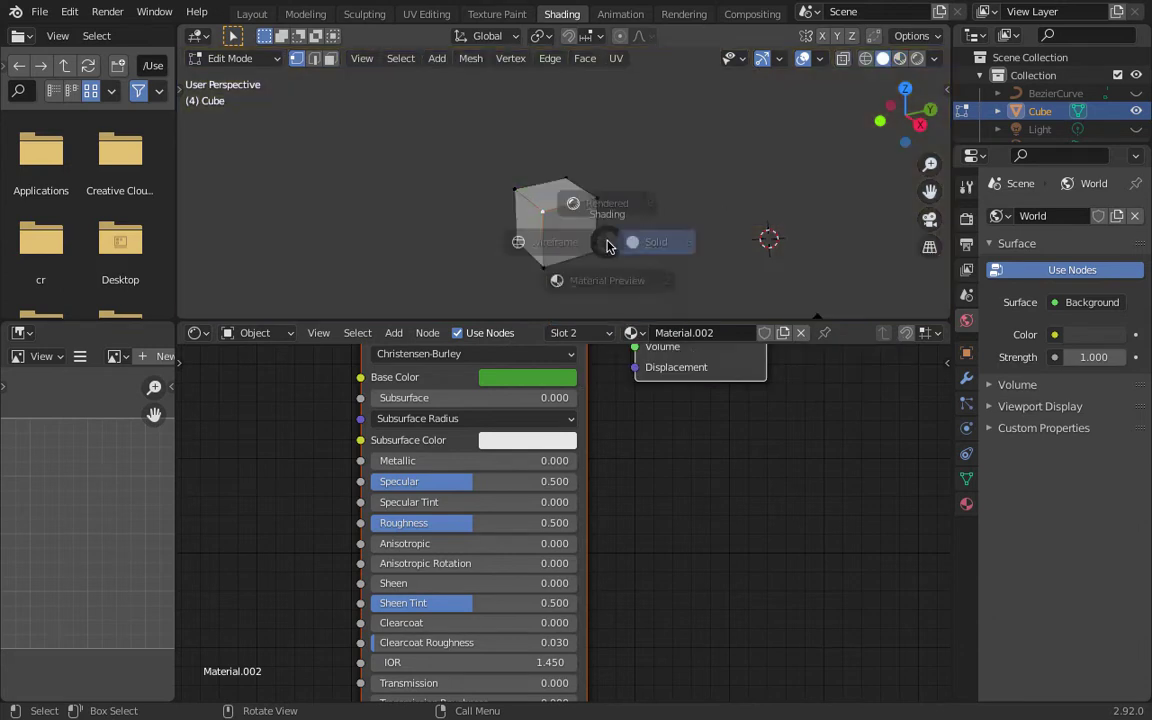
pyautogui.click(590, 330)
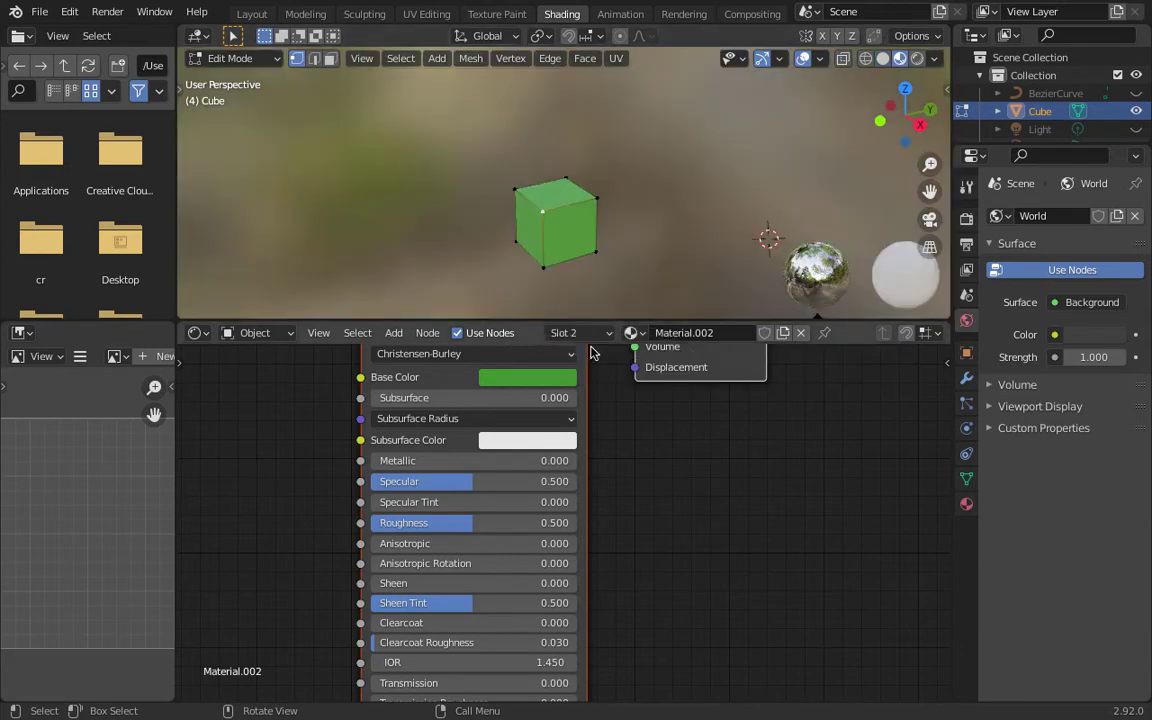
pyautogui.click(966, 503)
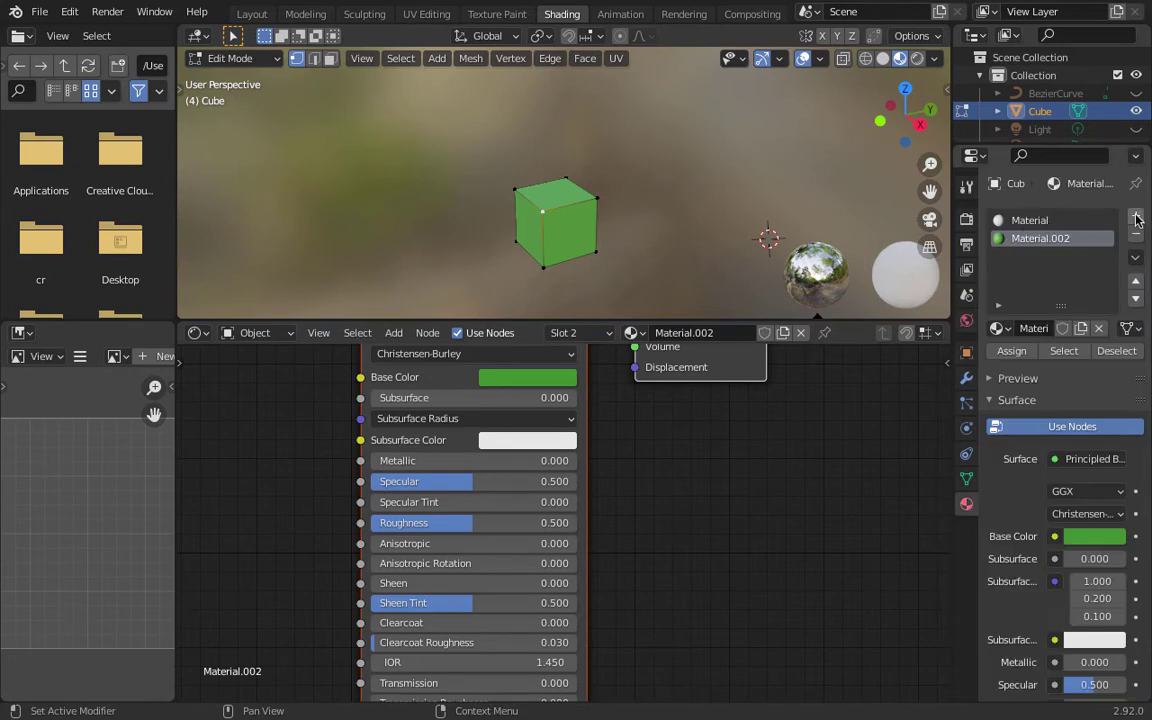
# Step: Add a material slot with new material Material.003 and assign it to all the cube's geometry
pyautogui.click(1136, 217)
pyautogui.click(1060, 328)
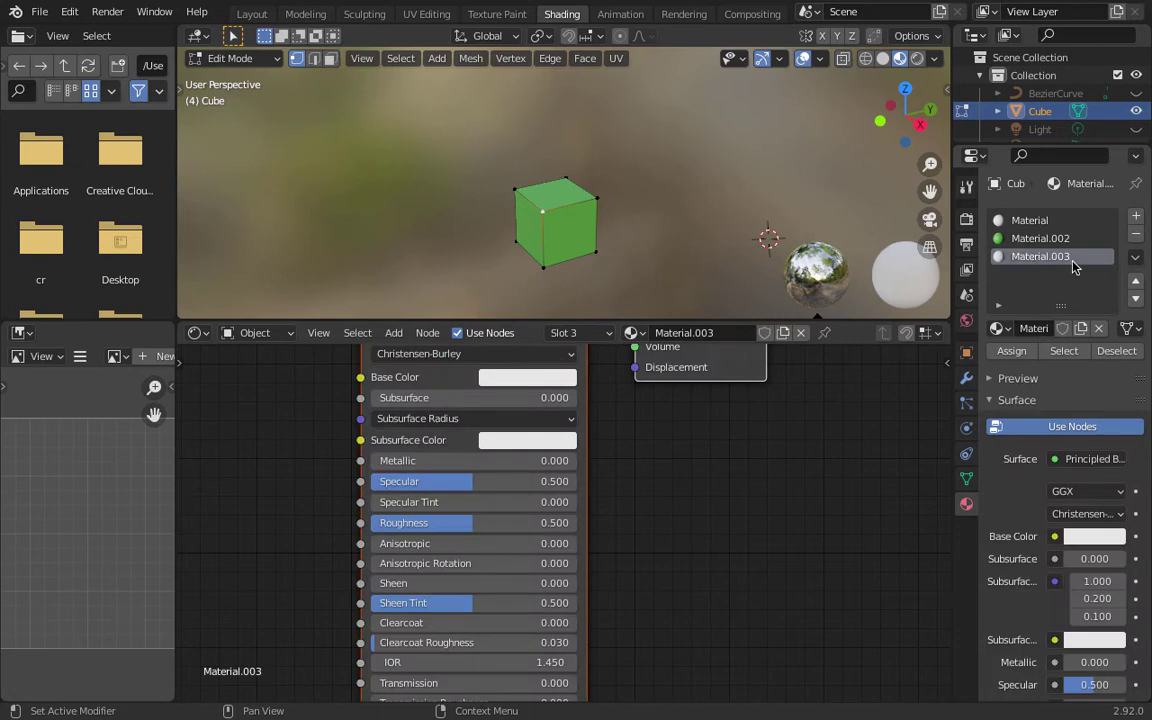
pyautogui.moveTo(645, 450); pyautogui.dragTo(732, 534, button='middle')
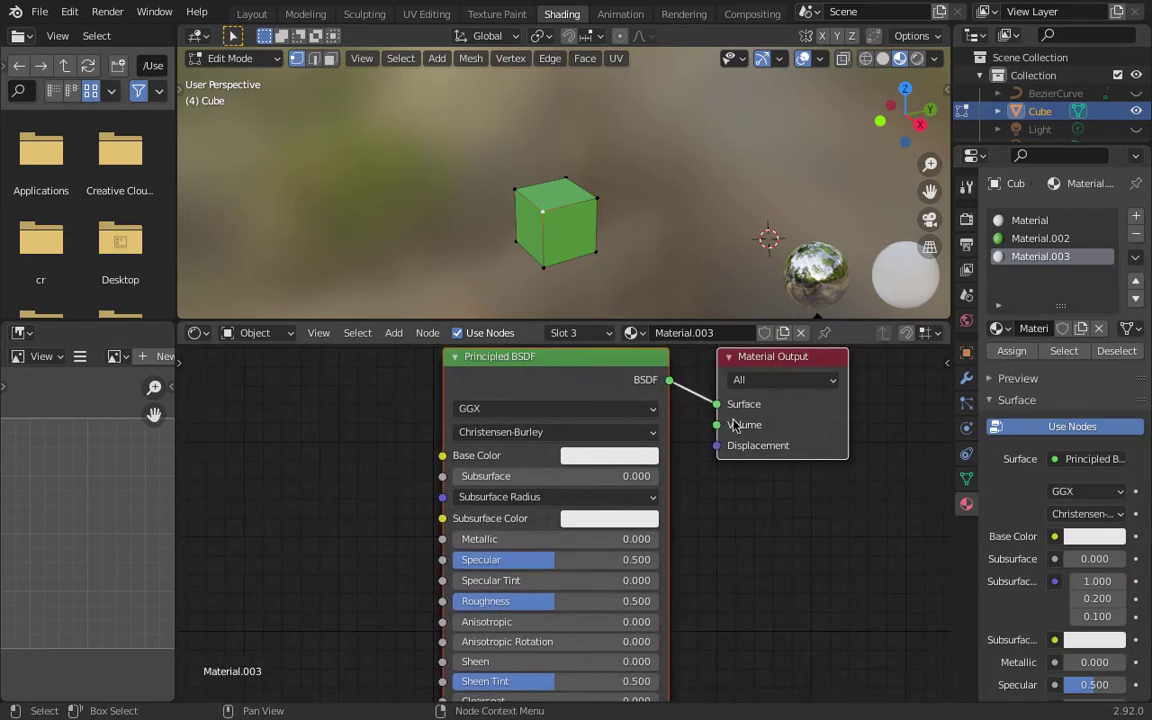
pyautogui.press('a')
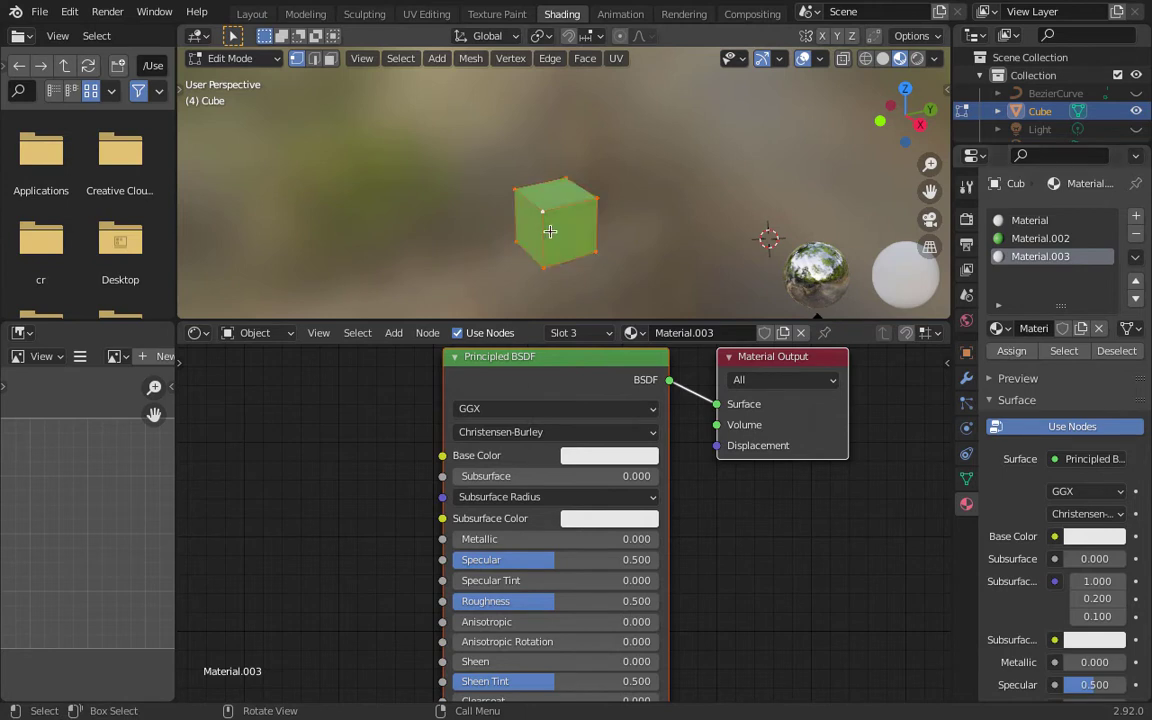
pyautogui.click(1011, 350)
# Step: Set Material.003's Base Color to light green (H 0.342, S 0.730)
pyautogui.scroll(4, 515, 230)
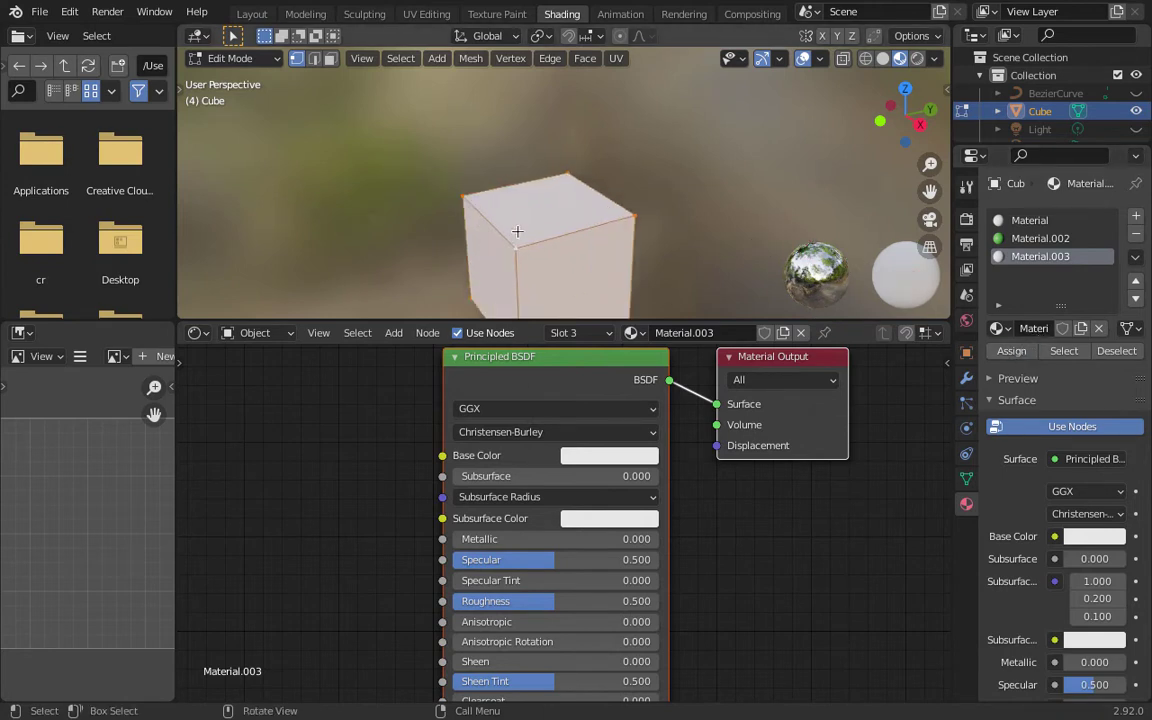
pyautogui.click(600, 456)
pyautogui.moveTo(648, 285); pyautogui.dragTo(614, 236)
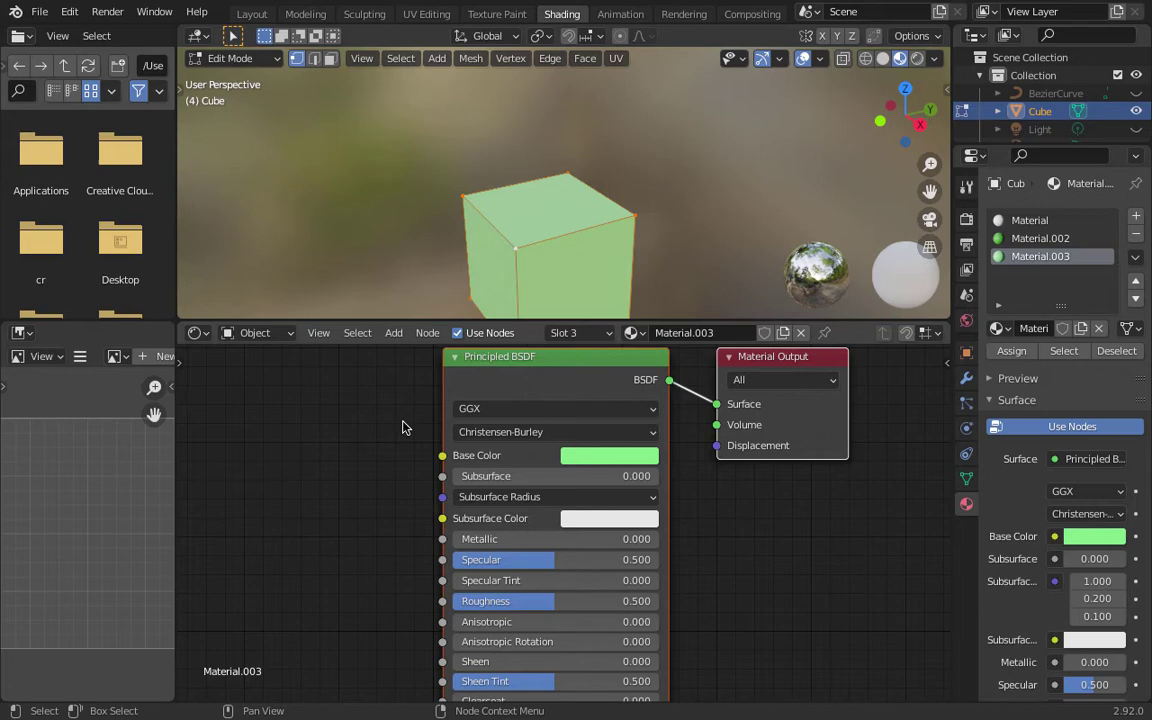
# Step: Pan and enlarge the node editor, and orbit the cube to a lower side-on angle
pyautogui.moveTo(387, 452); pyautogui.dragTo(488, 458, button='middle')
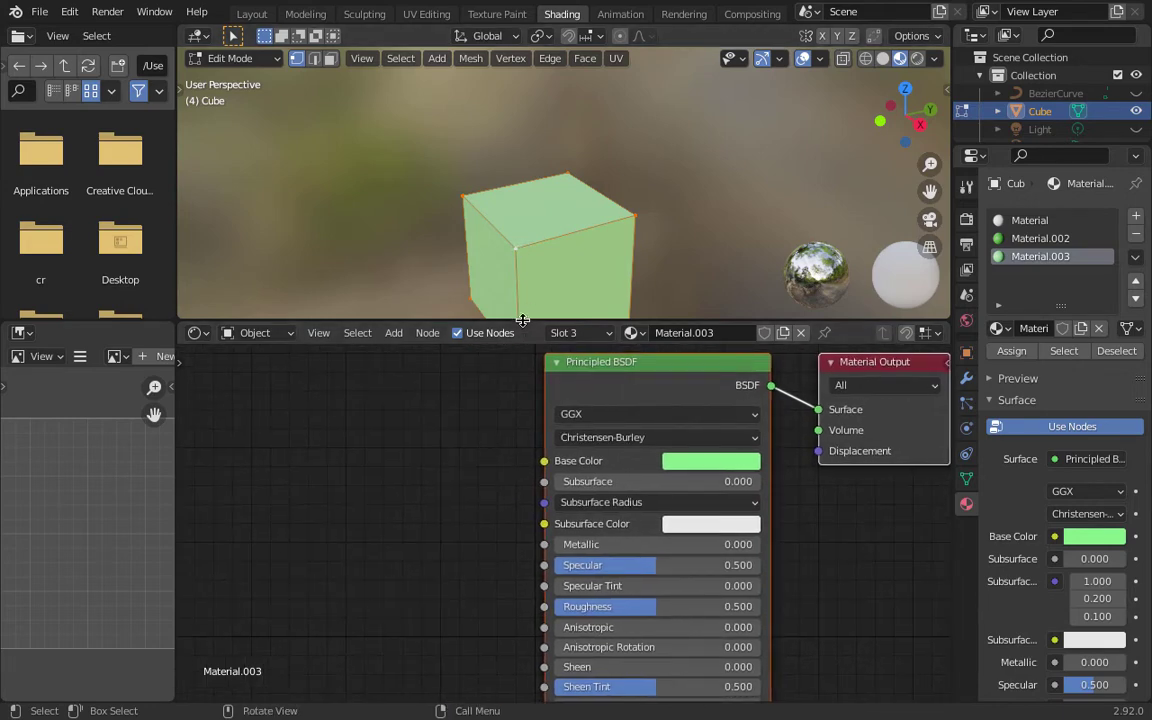
pyautogui.moveTo(470, 323); pyautogui.dragTo(470, 237)
pyautogui.moveTo(532, 202); pyautogui.dragTo(508, 100, button='middle')
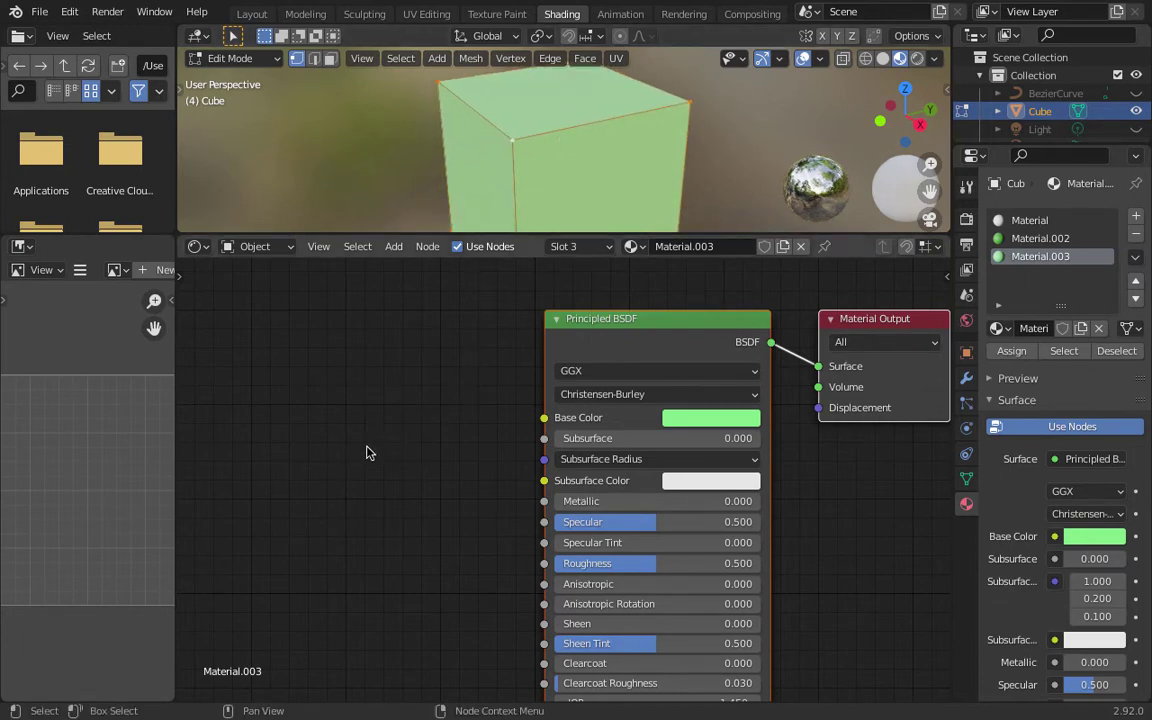
pyautogui.hotkey('shift', 'a')
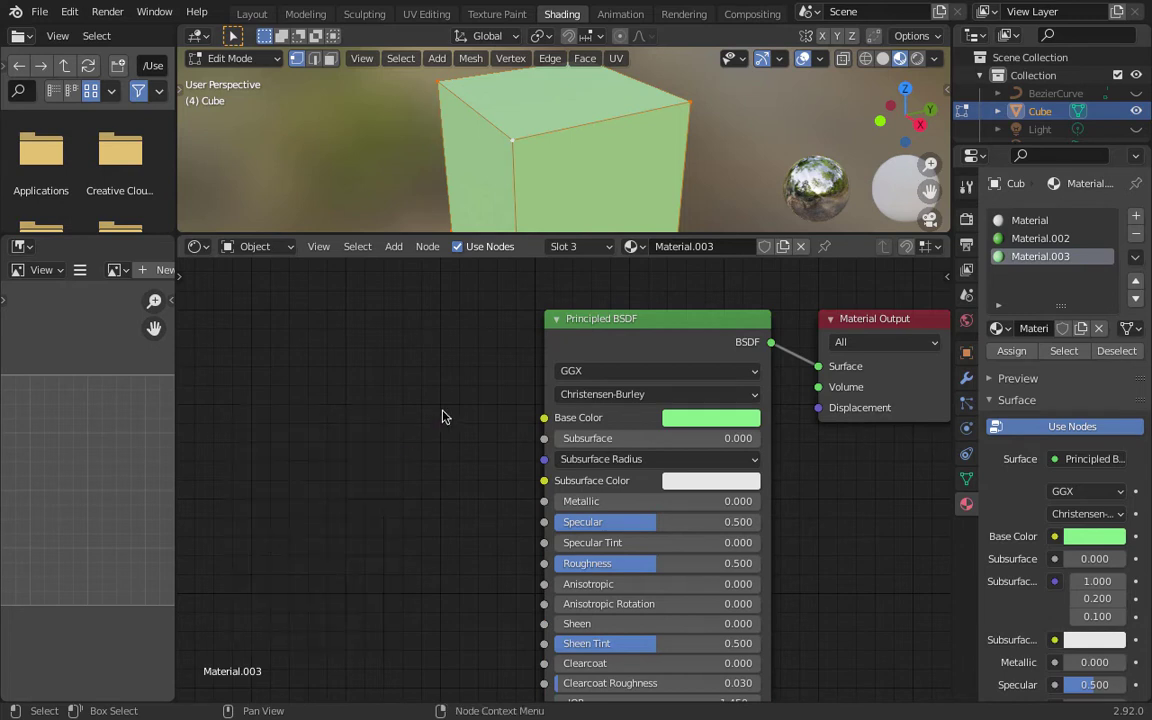
# Step: Enable Screencast Keys from the sidebar's Screencast tab, then hide the sidebar
pyautogui.press('n')
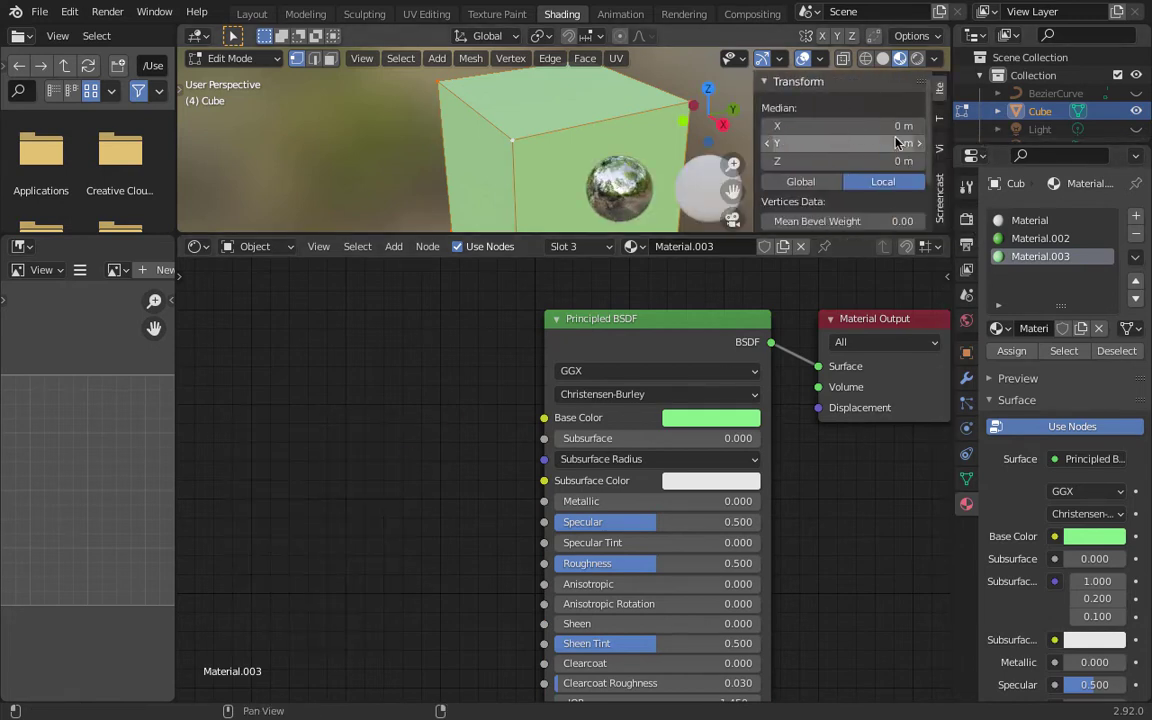
pyautogui.click(940, 197)
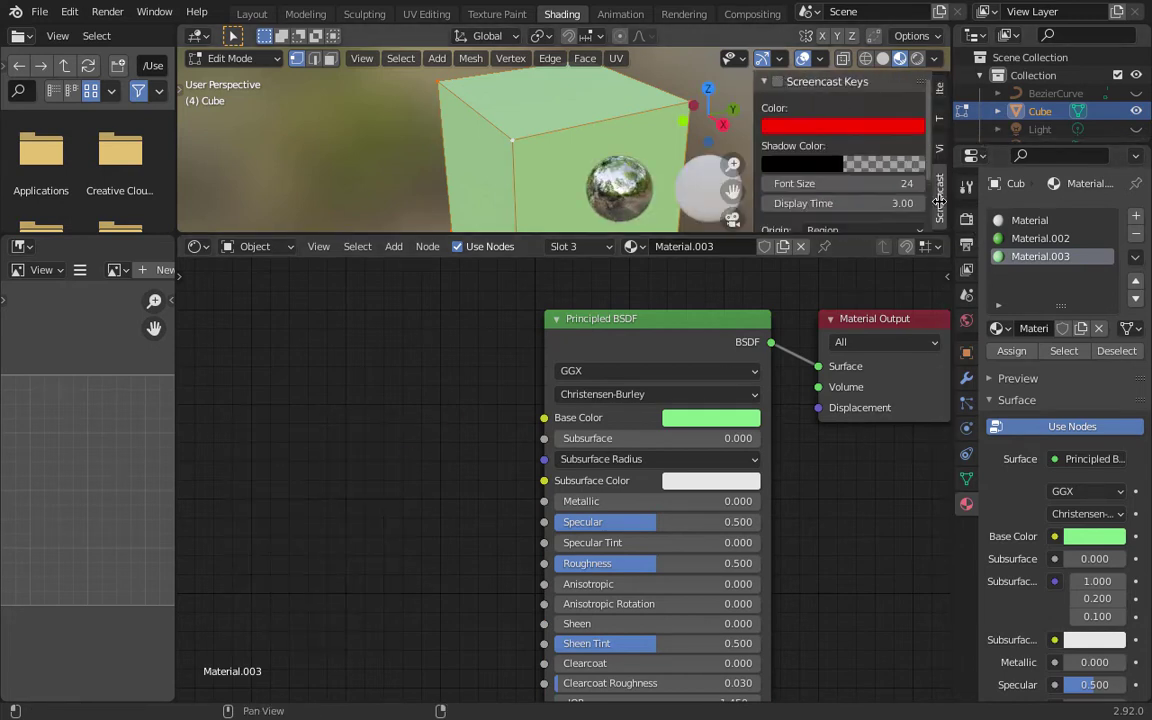
pyautogui.click(778, 82)
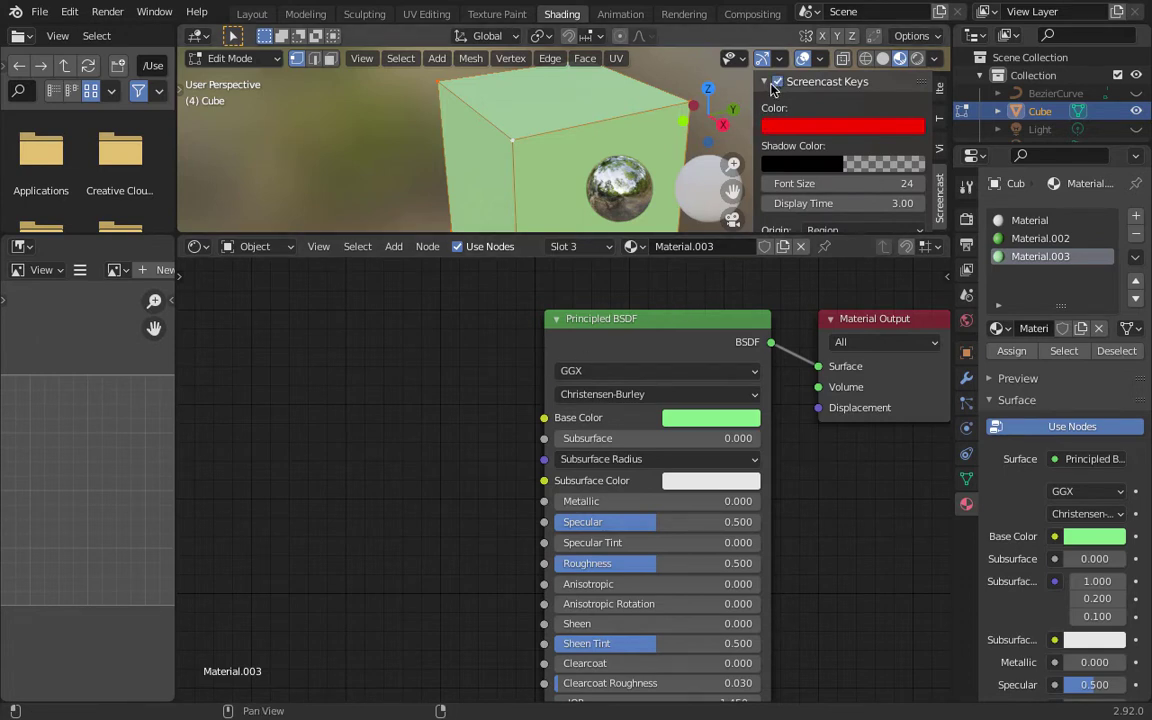
pyautogui.press('n')
pyautogui.click(275, 465)
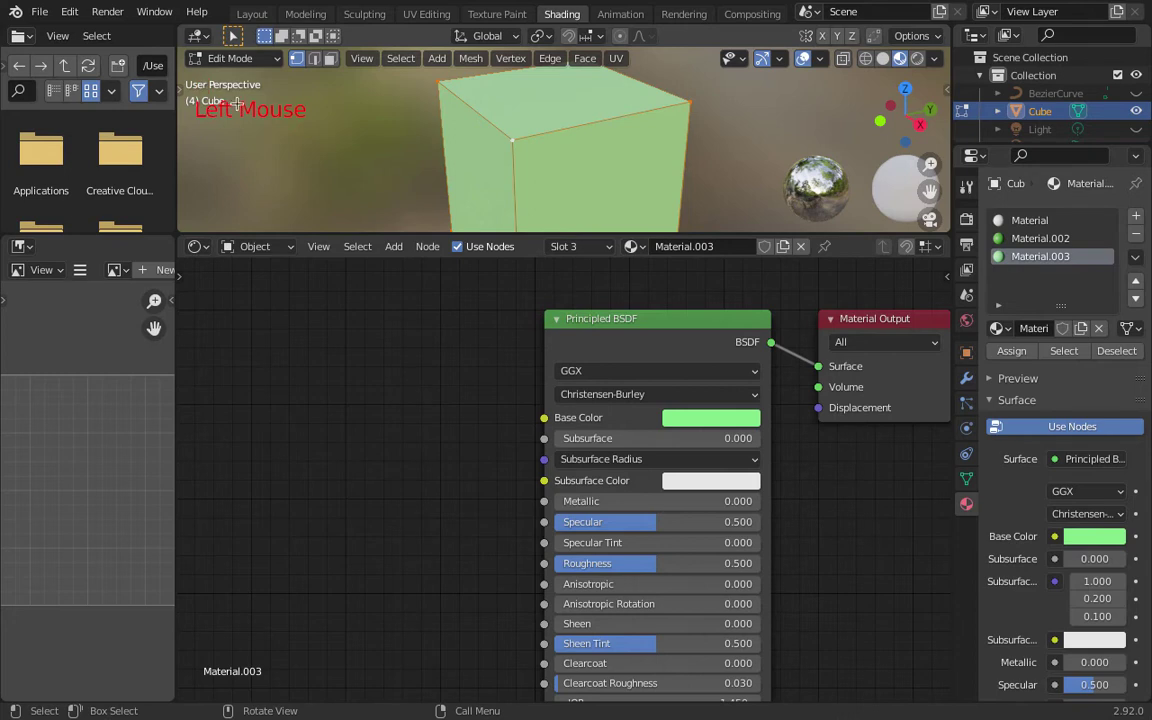
pyautogui.click(325, 460)
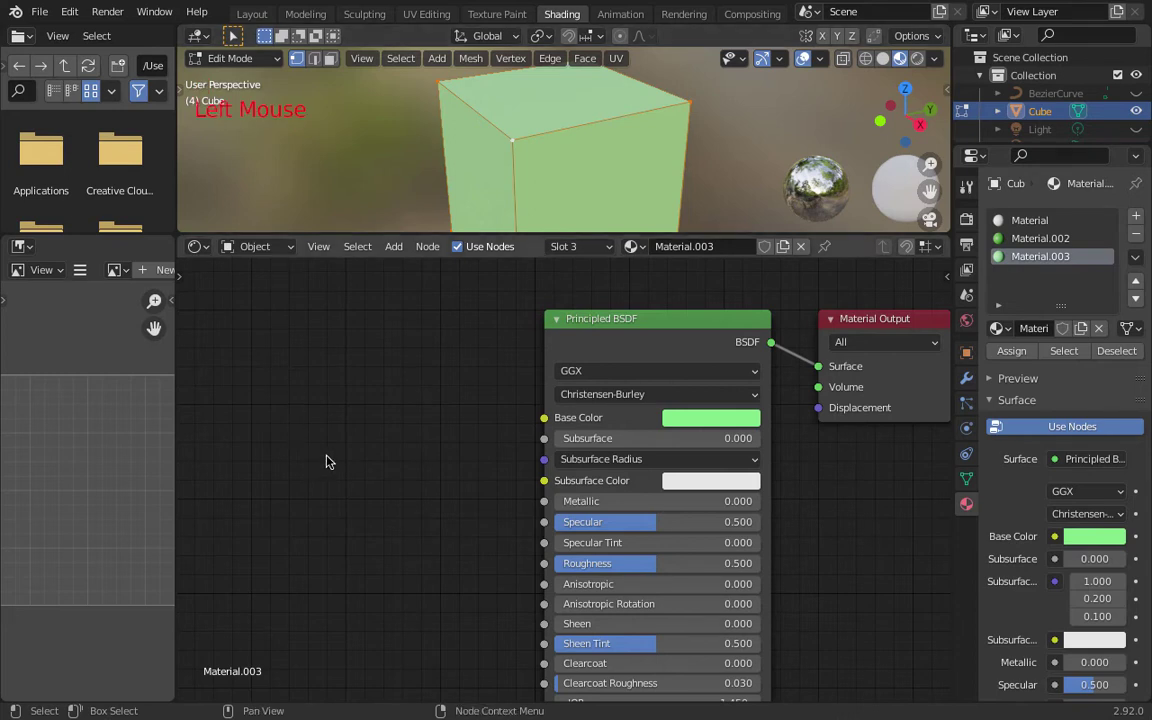
# Step: Add a Voronoi Texture node and connect its Color to the Principled BSDF Base Color
pyautogui.hotkey('shift', 'a')
pyautogui.click(326, 459)
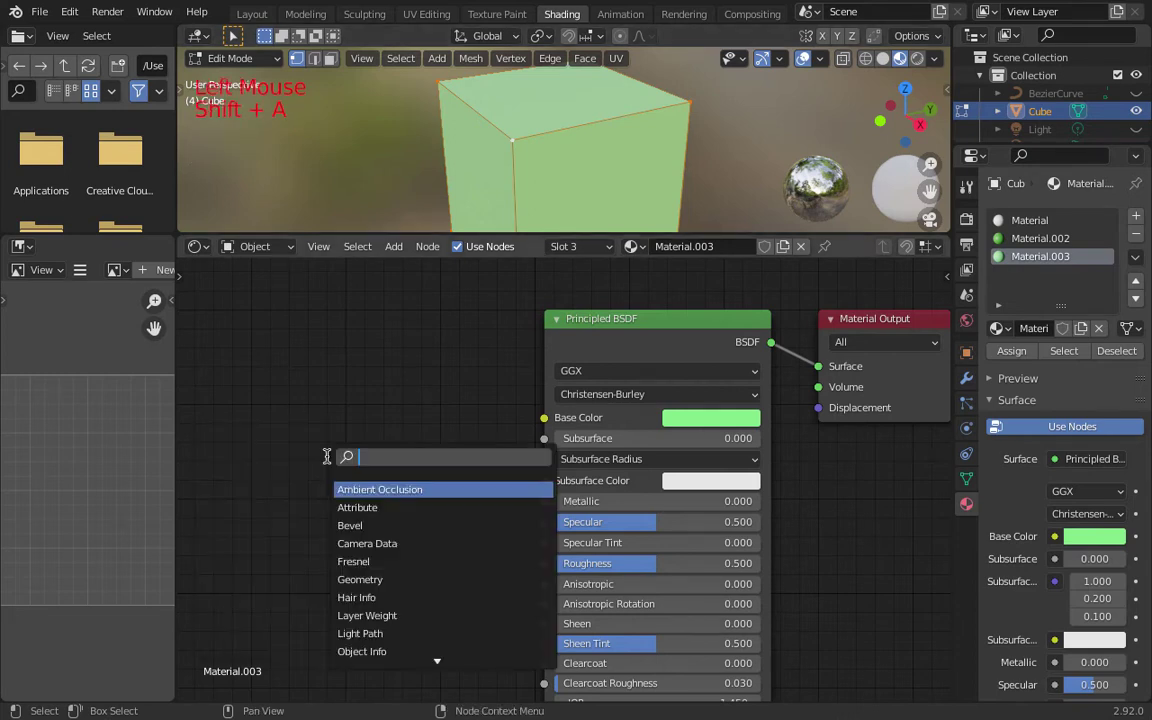
pyautogui.write('voro')
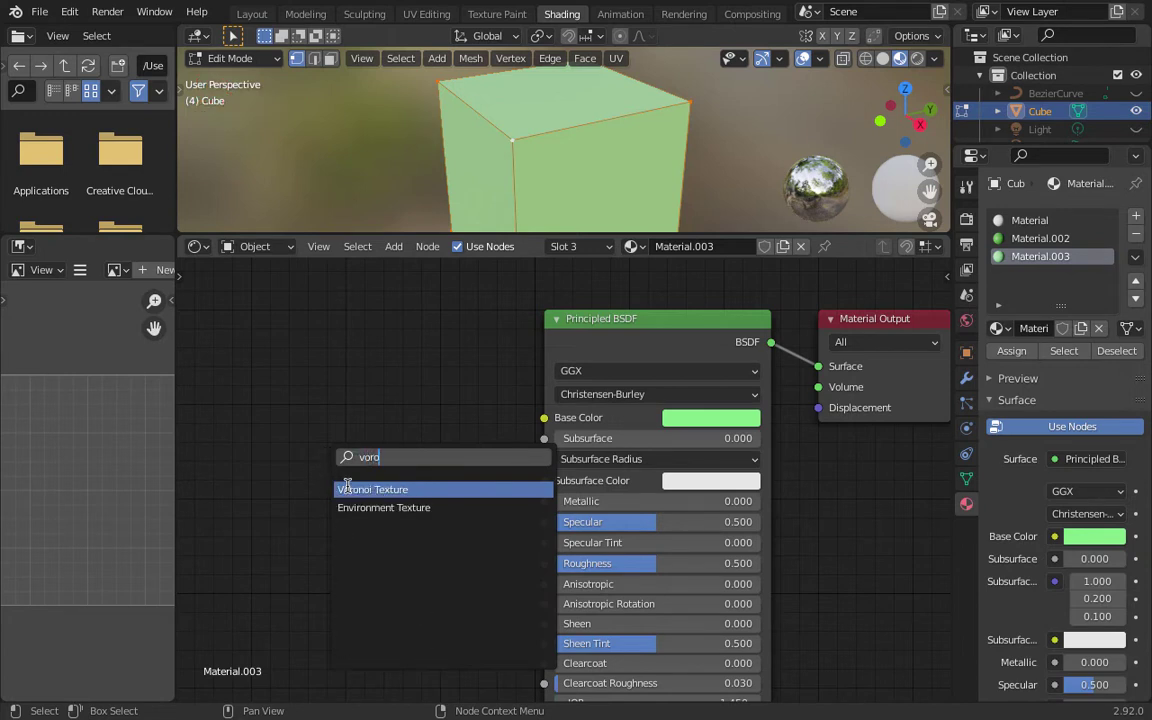
pyautogui.click(386, 489)
pyautogui.click(340, 402)
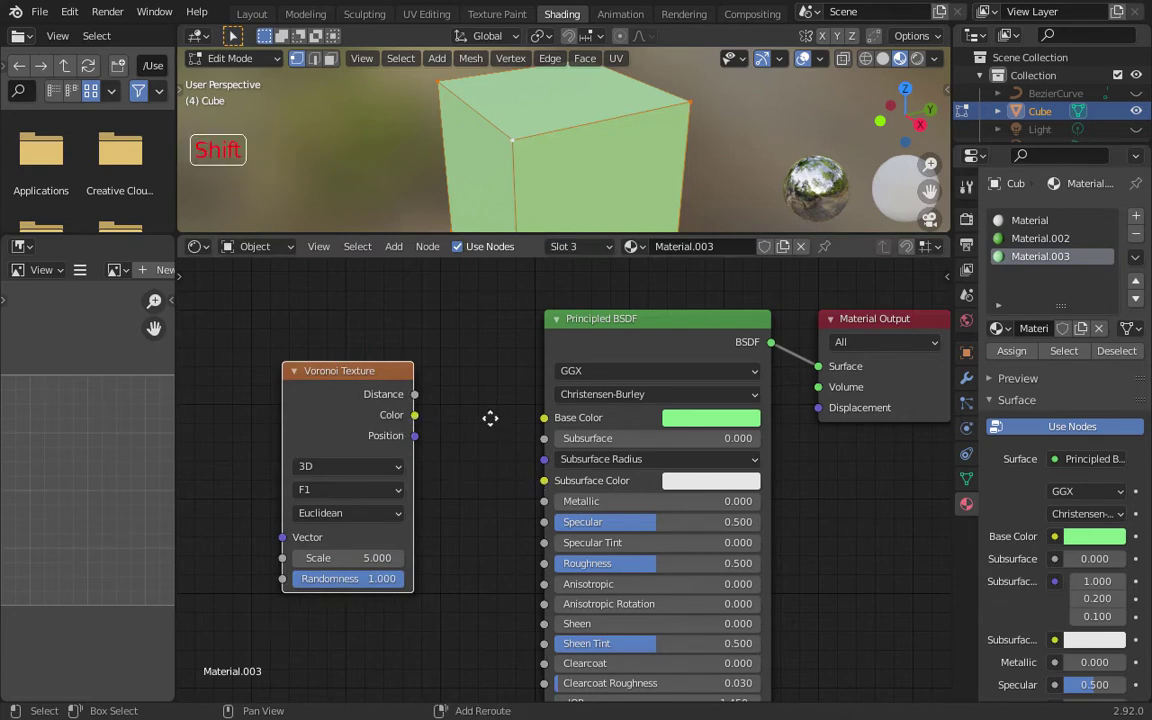
pyautogui.keyDown('shift'); pyautogui.moveTo(488, 416); pyautogui.dragTo(432, 409, button='middle'); pyautogui.keyUp('shift')
pyautogui.moveTo(371, 402); pyautogui.dragTo(502, 405)
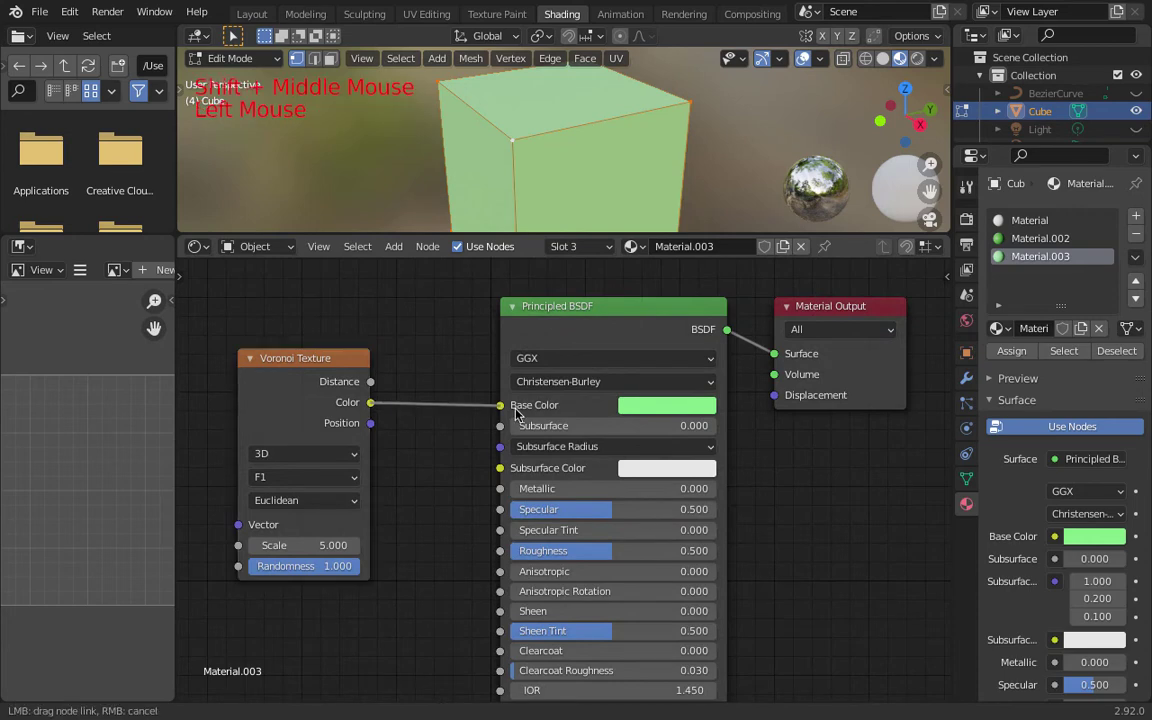
# Step: Orbit and zoom the viewport to inspect the multicoloured Voronoi cells on the cube
pyautogui.moveTo(538, 160); pyautogui.dragTo(646, 179, button='middle')
pyautogui.moveTo(577, 163); pyautogui.dragTo(583, 150, button='middle')
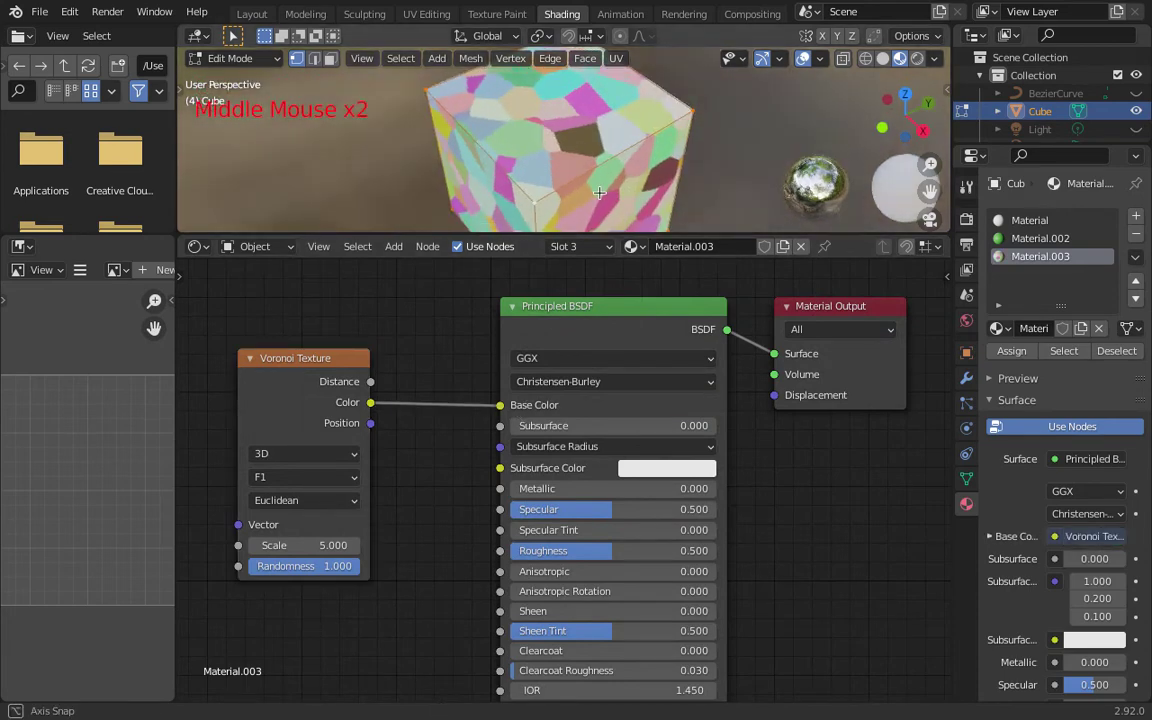
pyautogui.scroll(2, 592, 121)
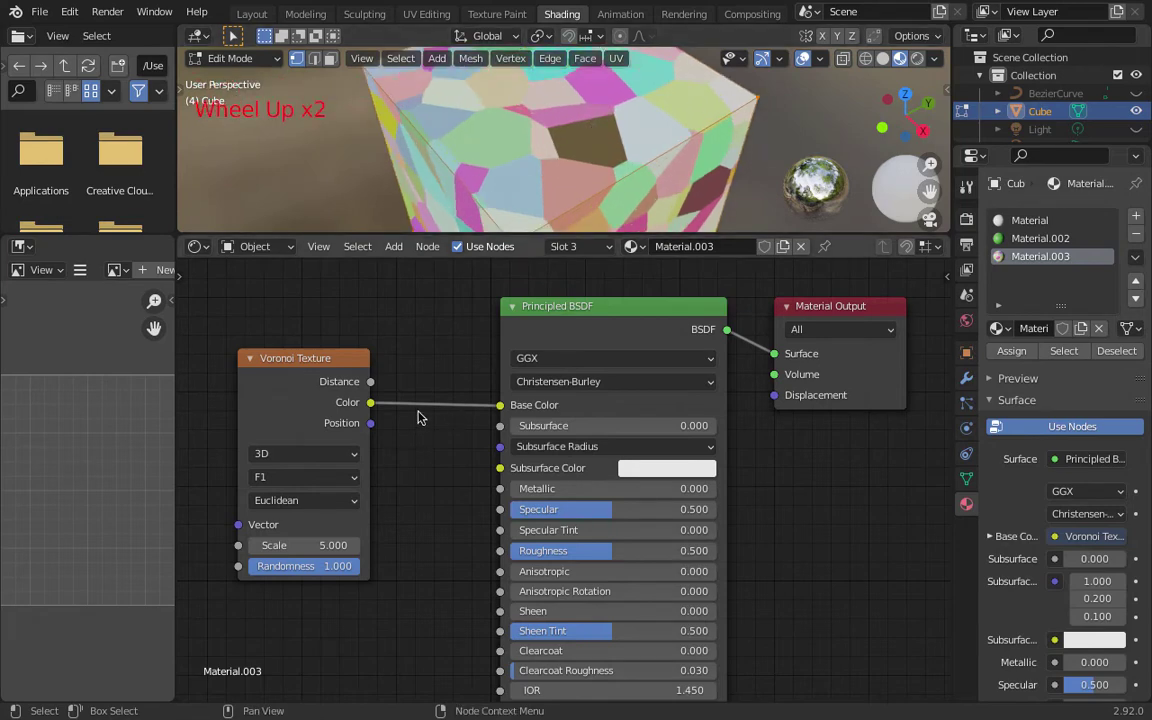
pyautogui.moveTo(418, 418); pyautogui.dragTo(514, 398, button='middle')
pyautogui.moveTo(542, 85); pyautogui.dragTo(472, 128, button='middle')
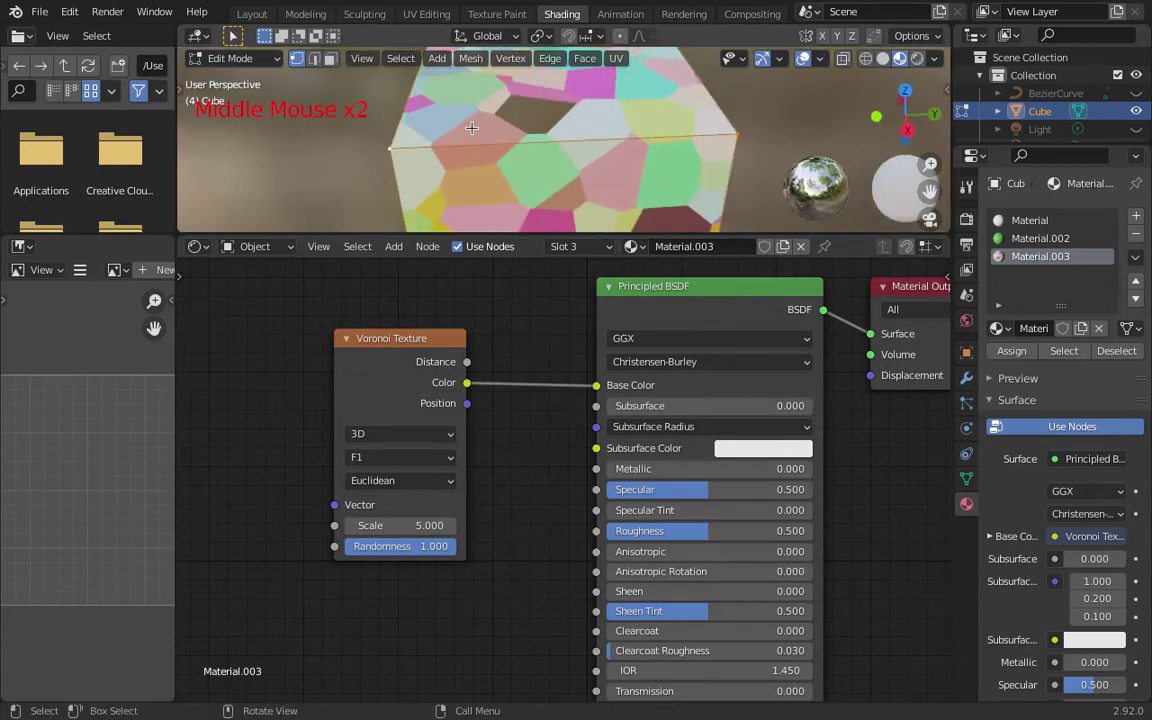
# Step: Move the Voronoi Texture node further left, away from the Principled BSDF
pyautogui.click(427, 334)
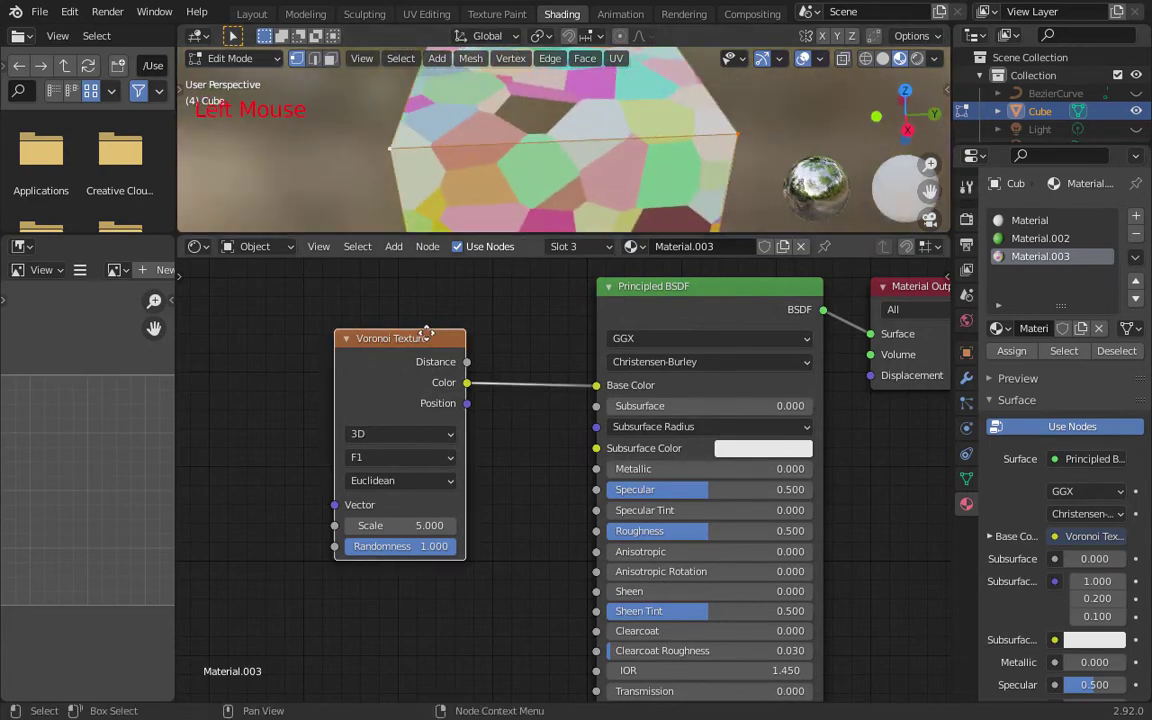
pyautogui.moveTo(427, 334); pyautogui.dragTo(291, 340)
pyautogui.keyDown('shift'); pyautogui.moveTo(445, 378); pyautogui.dragTo(557, 337, button='middle'); pyautogui.keyUp('shift')
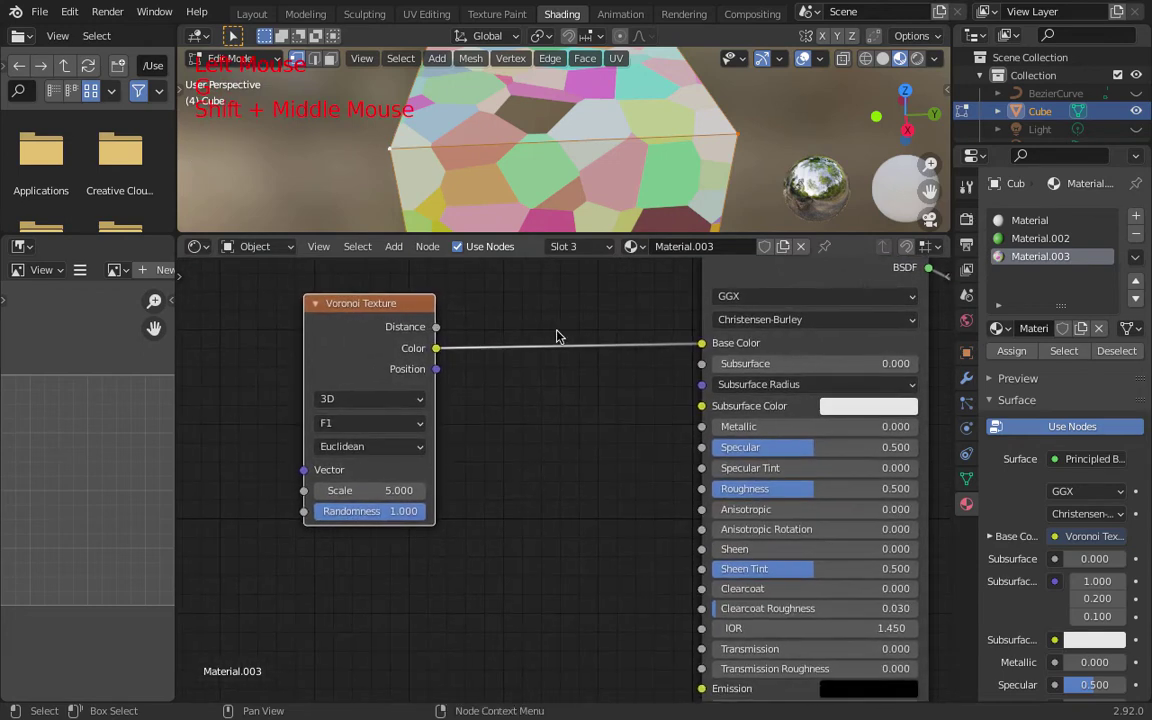
pyautogui.press('g')
pyautogui.click(321, 324)
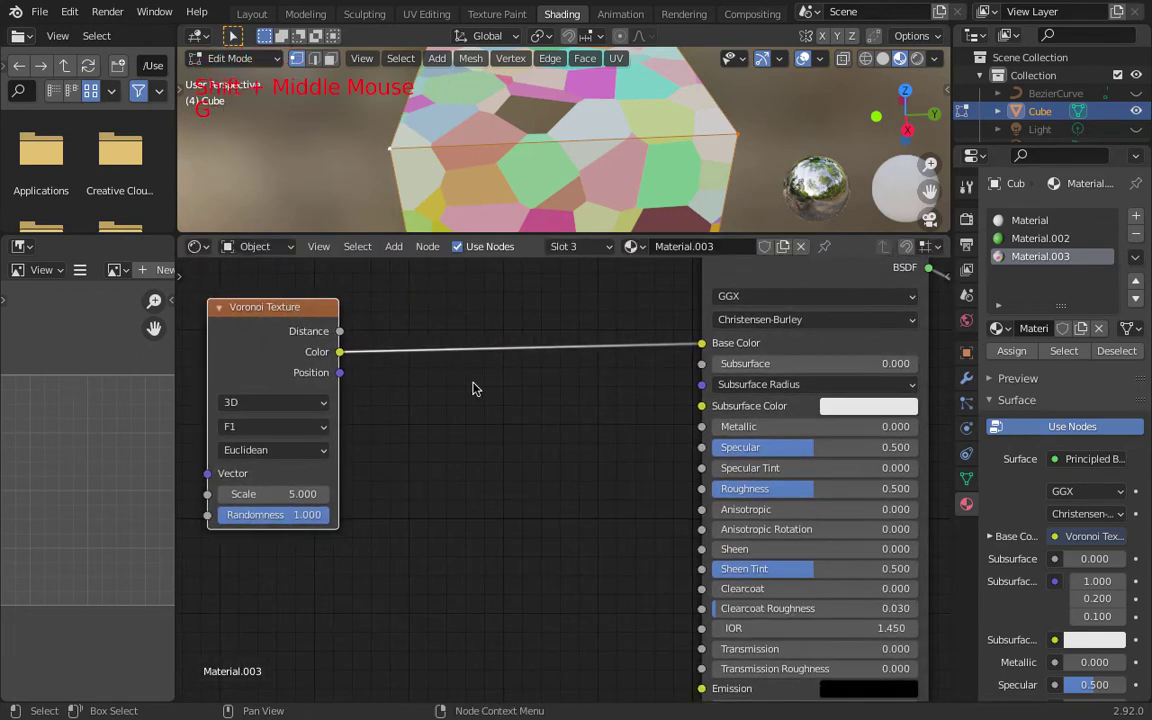
pyautogui.press('shift')
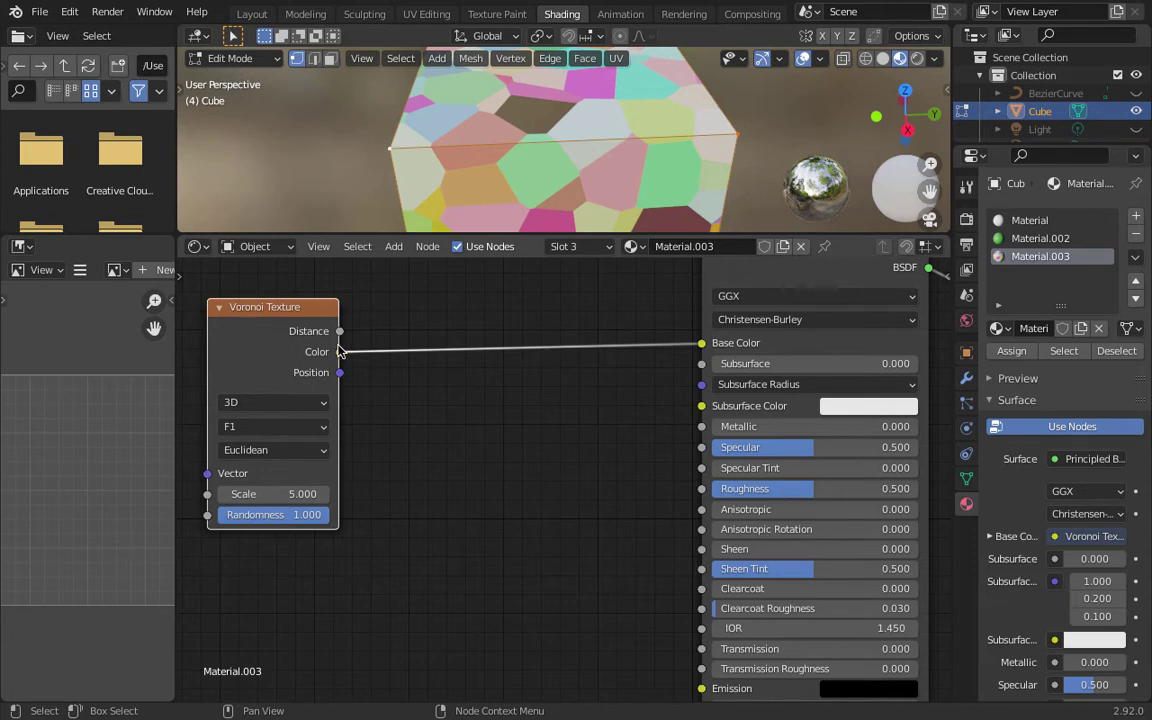
# Step: Insert an RGB to BW node into the Voronoi–Base Color link and view the grayscale cube
pyautogui.hotkey('shift', 'a')
pyautogui.click(518, 384)
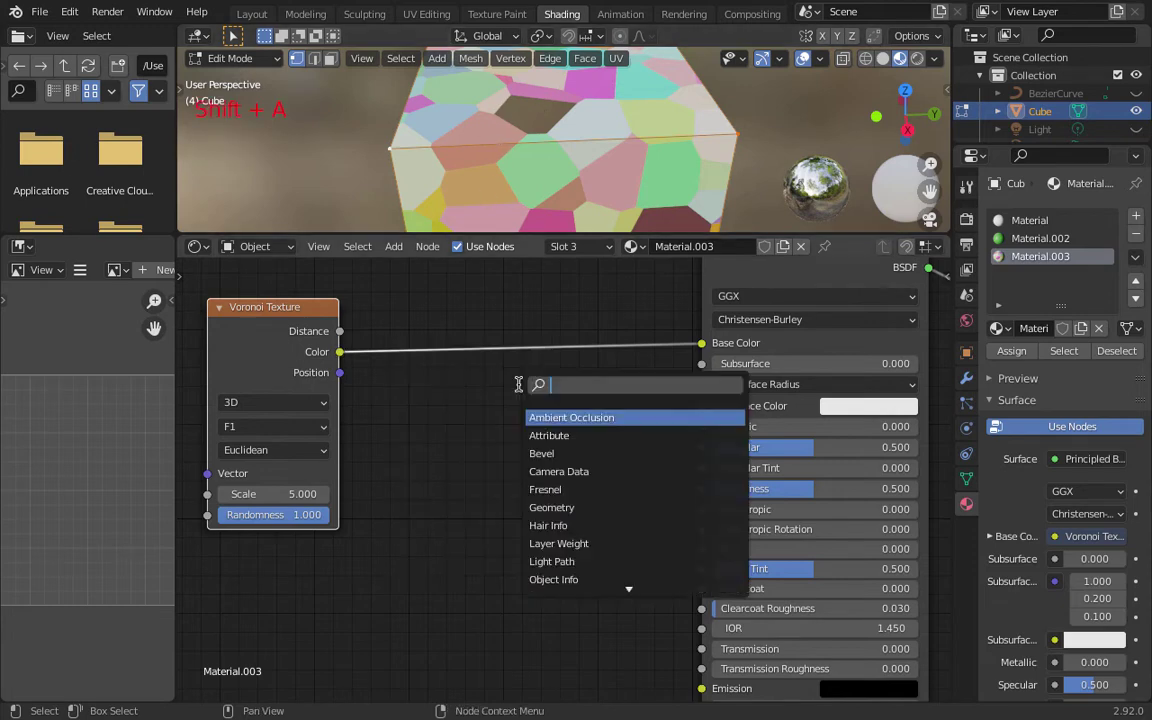
pyautogui.write('bw')
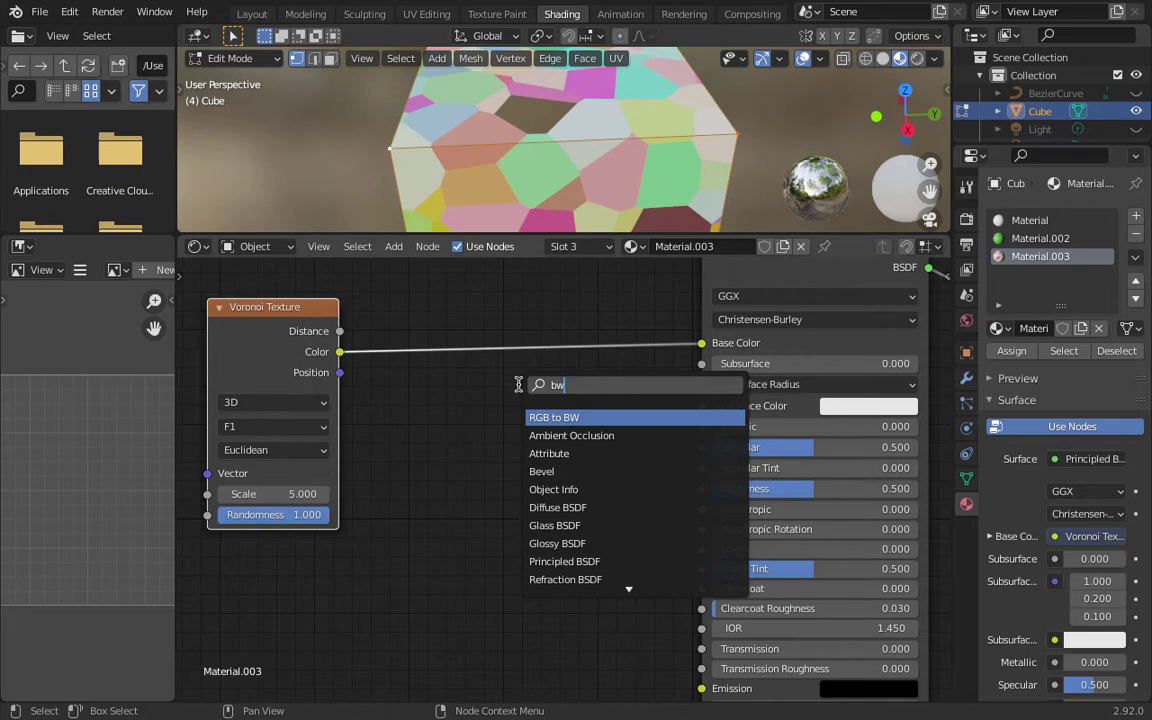
pyautogui.click(554, 413)
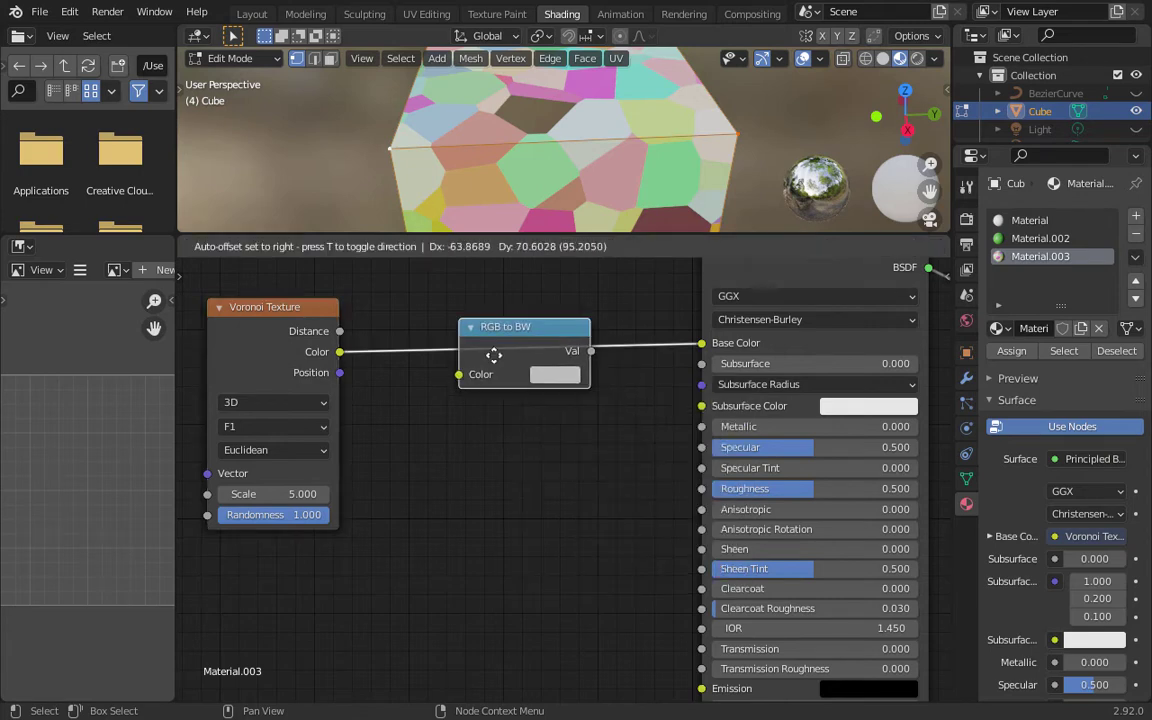
pyautogui.click(494, 361)
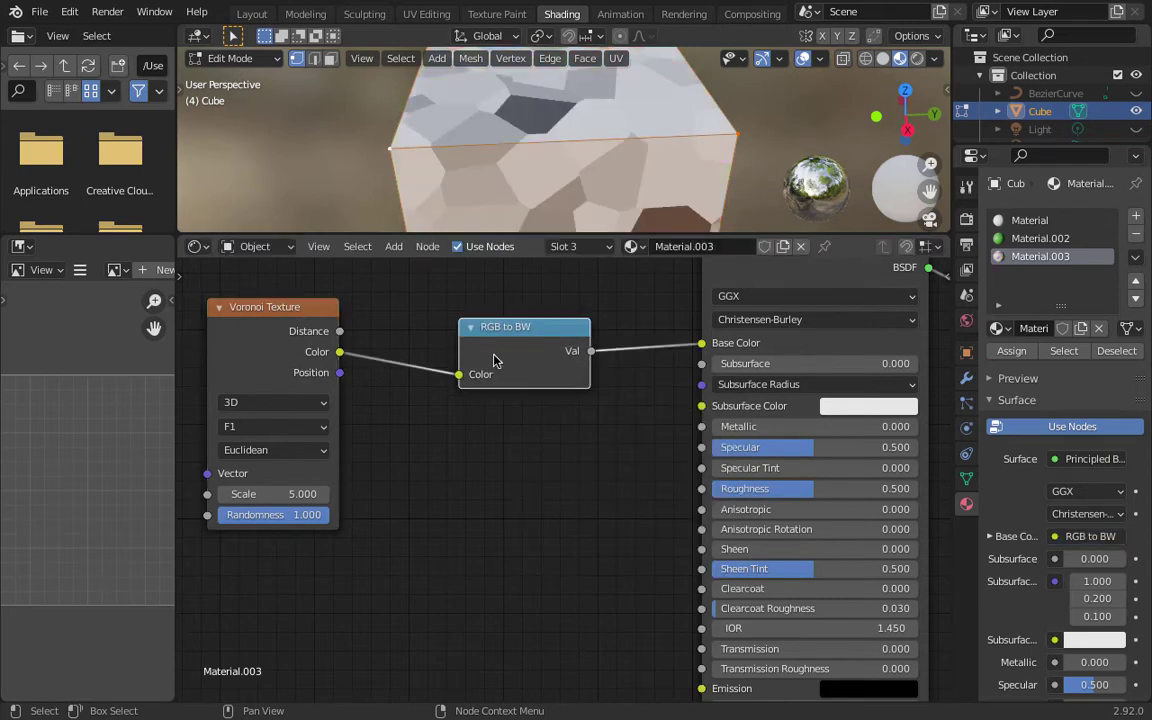
pyautogui.moveTo(540, 150); pyautogui.dragTo(560, 195, button='middle')
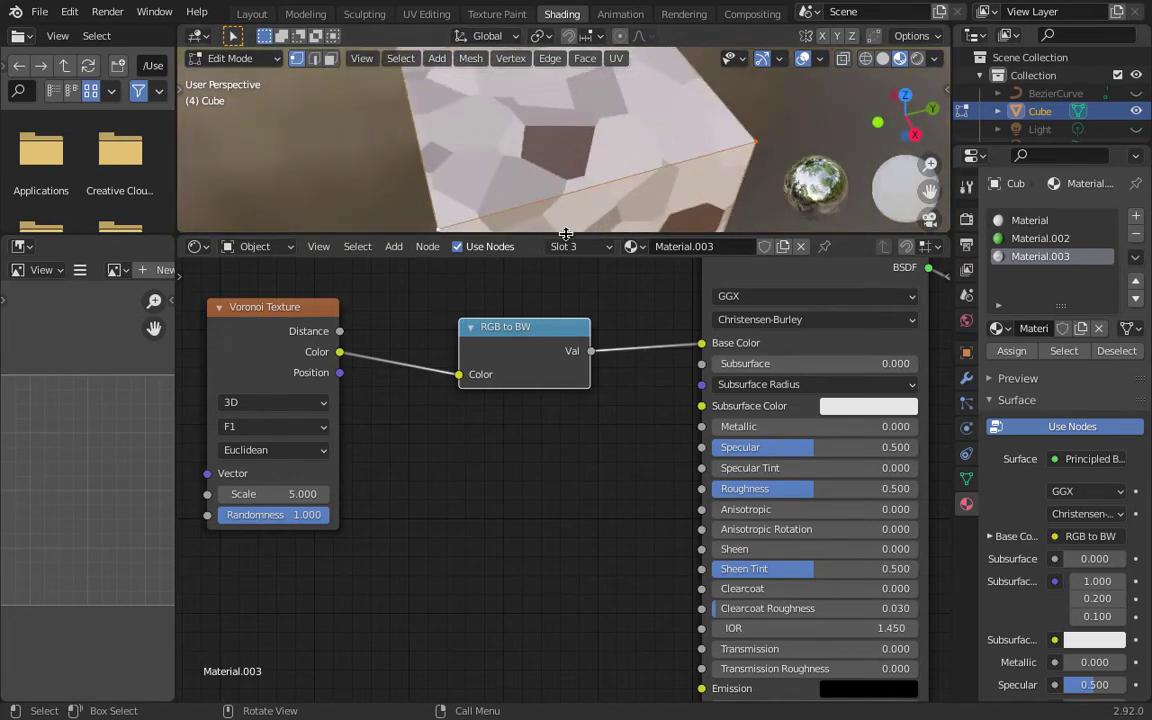
# Step: Delete the RGB to BW node so the cube returns to plain light green
pyautogui.click(500, 337)
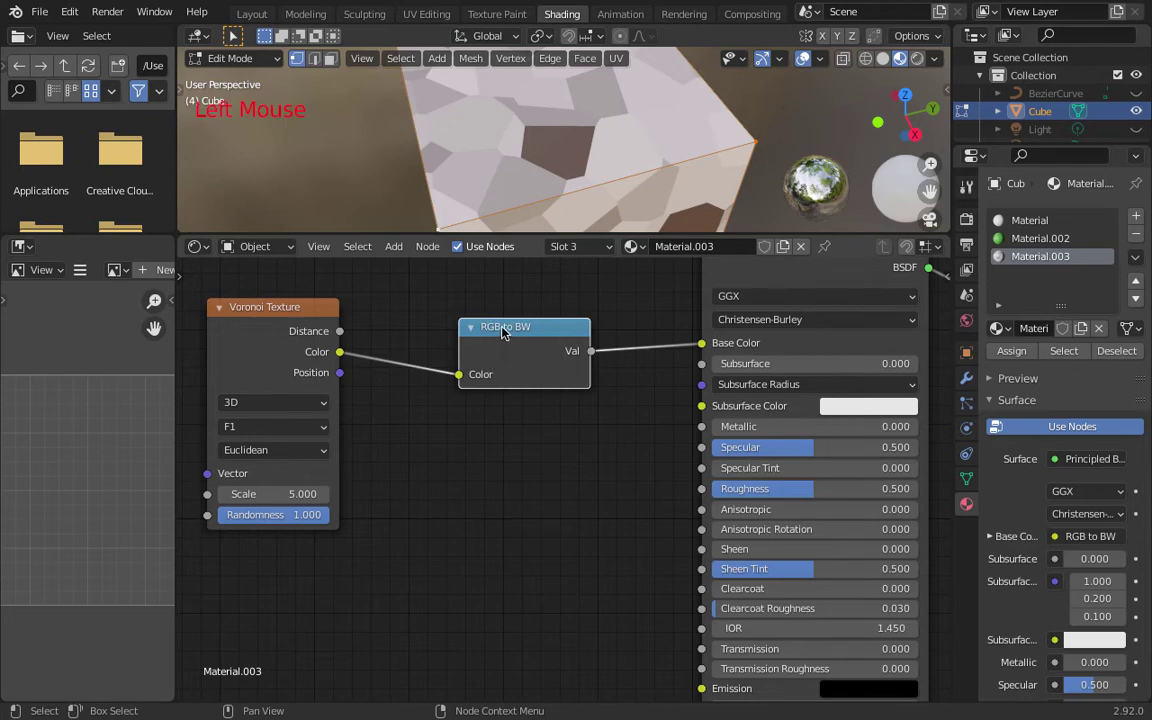
pyautogui.press('x')
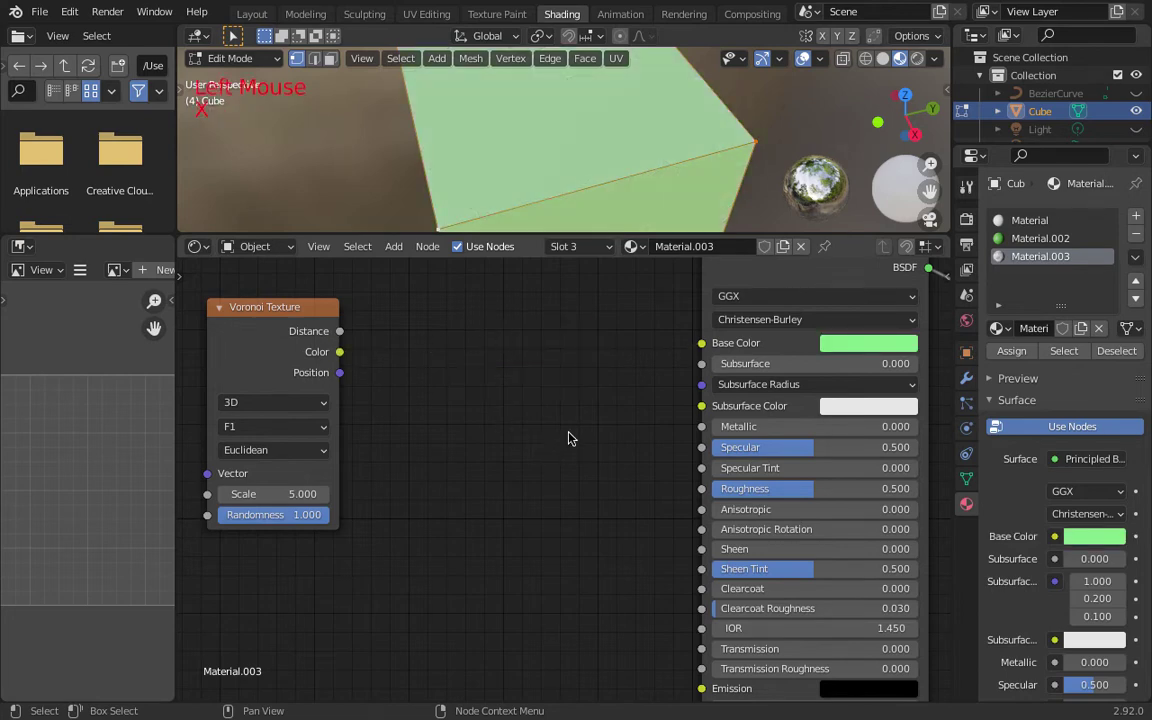
pyautogui.moveTo(567, 432); pyautogui.dragTo(630, 371, button='middle')
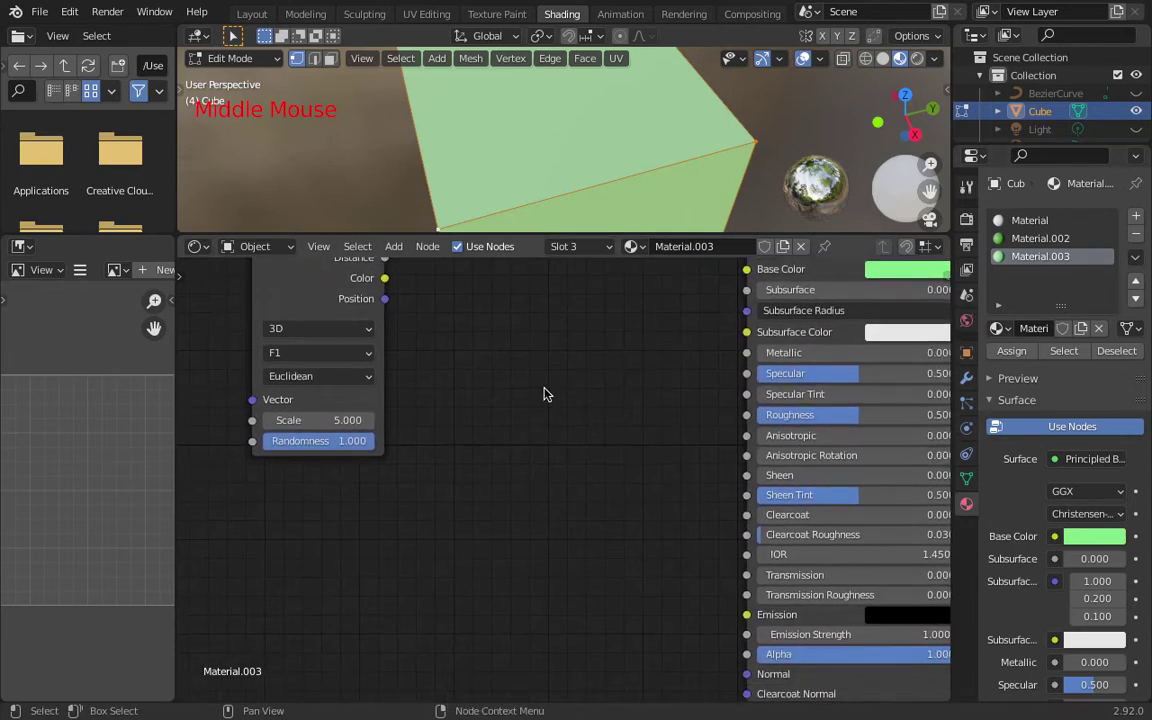
# Step: Reposition the Voronoi Texture node lower in the graph, making room for another node
pyautogui.moveTo(545, 393); pyautogui.dragTo(511, 459, button='middle')
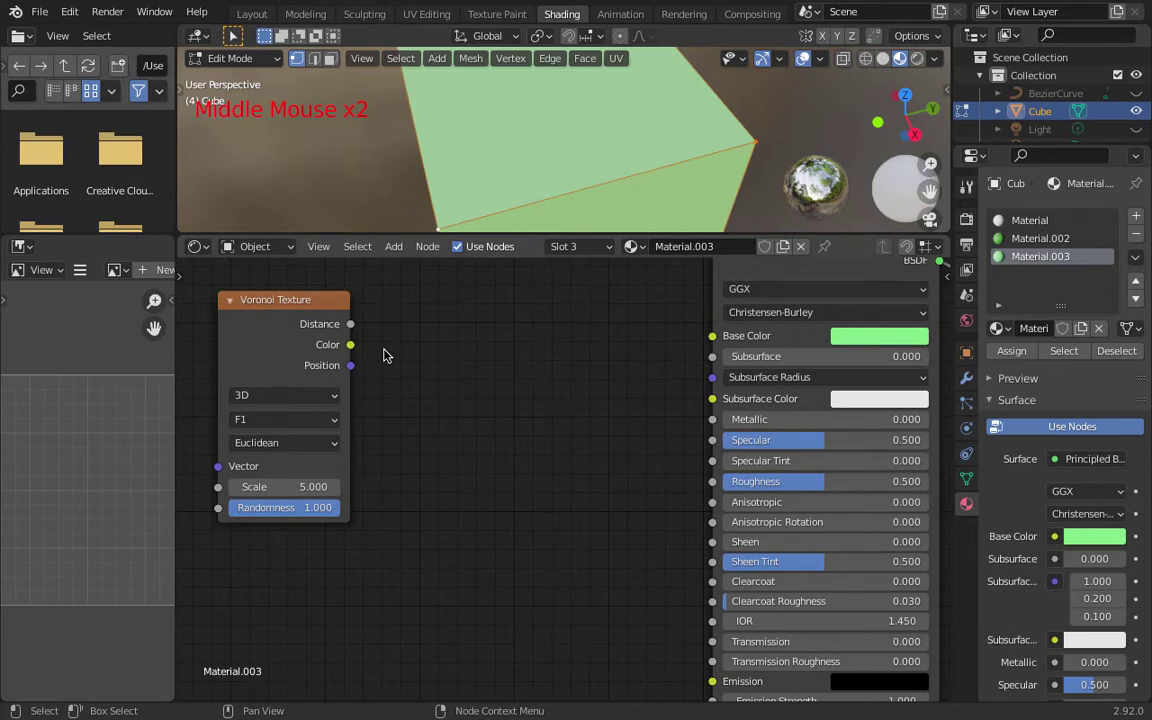
pyautogui.moveTo(604, 620); pyautogui.dragTo(663, 538, button='middle')
pyautogui.moveTo(584, 468); pyautogui.dragTo(721, 659, button='middle')
pyautogui.click(365, 314)
pyautogui.press('g')
pyautogui.click(446, 558)
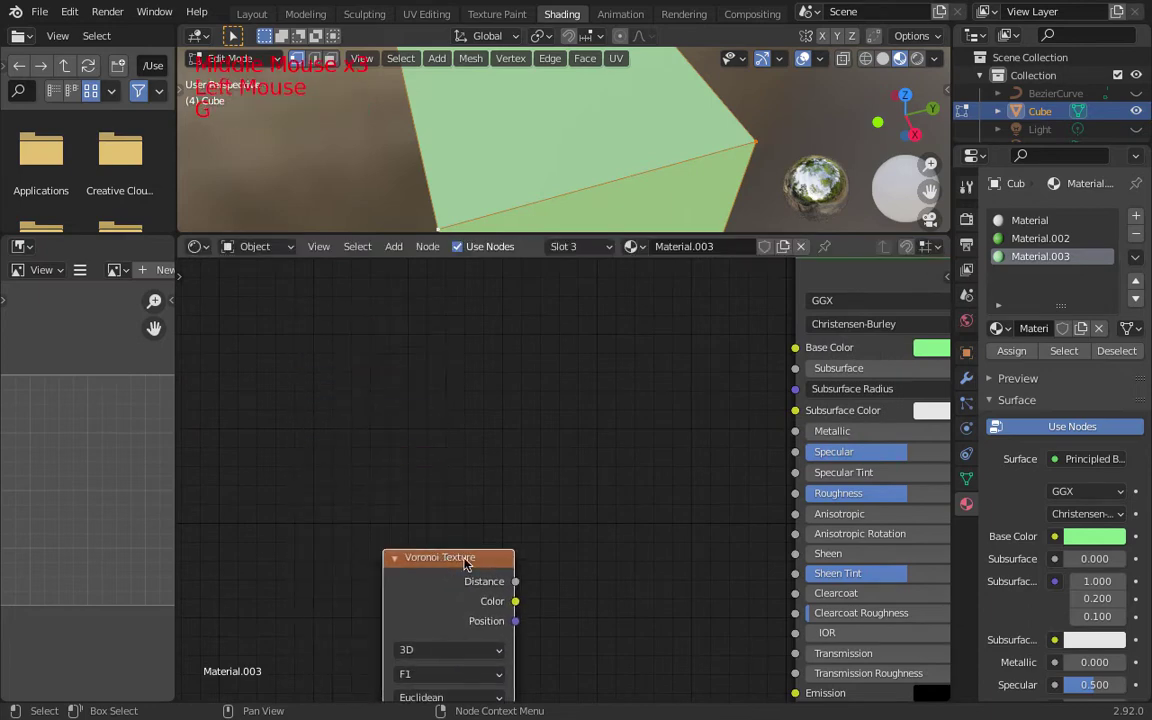
pyautogui.moveTo(592, 423); pyautogui.dragTo(569, 400, button='middle')
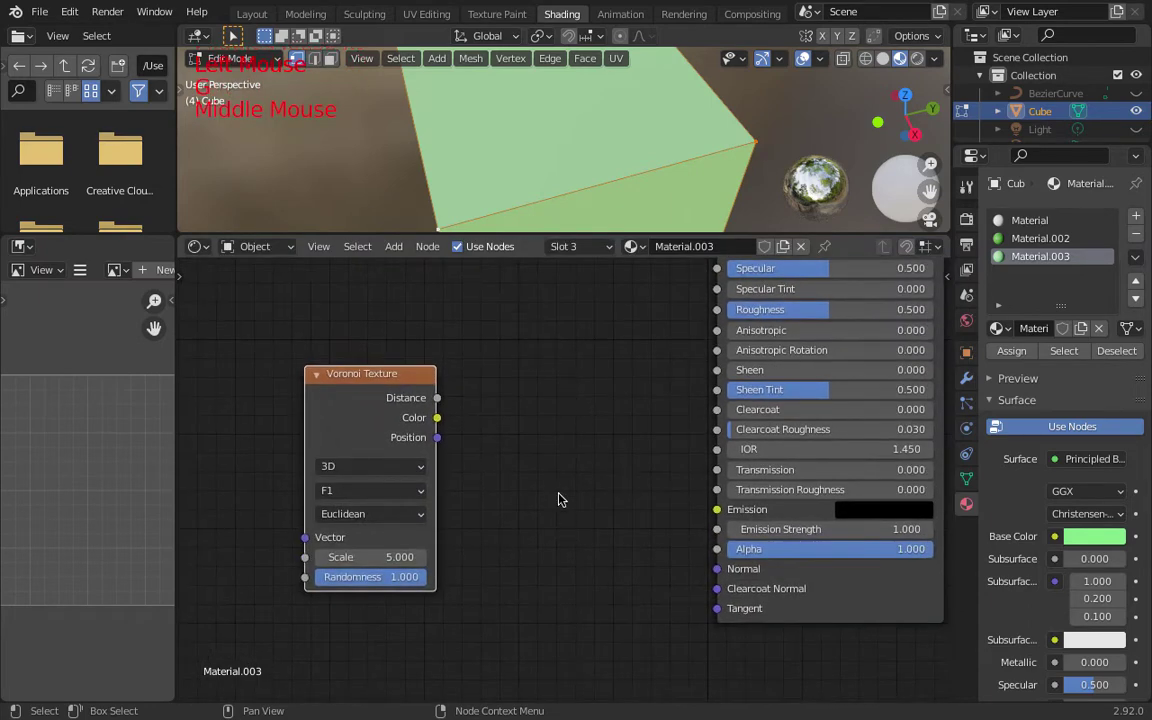
pyautogui.click(458, 437)
pyautogui.click(380, 374)
pyautogui.press('g')
pyautogui.click(340, 418)
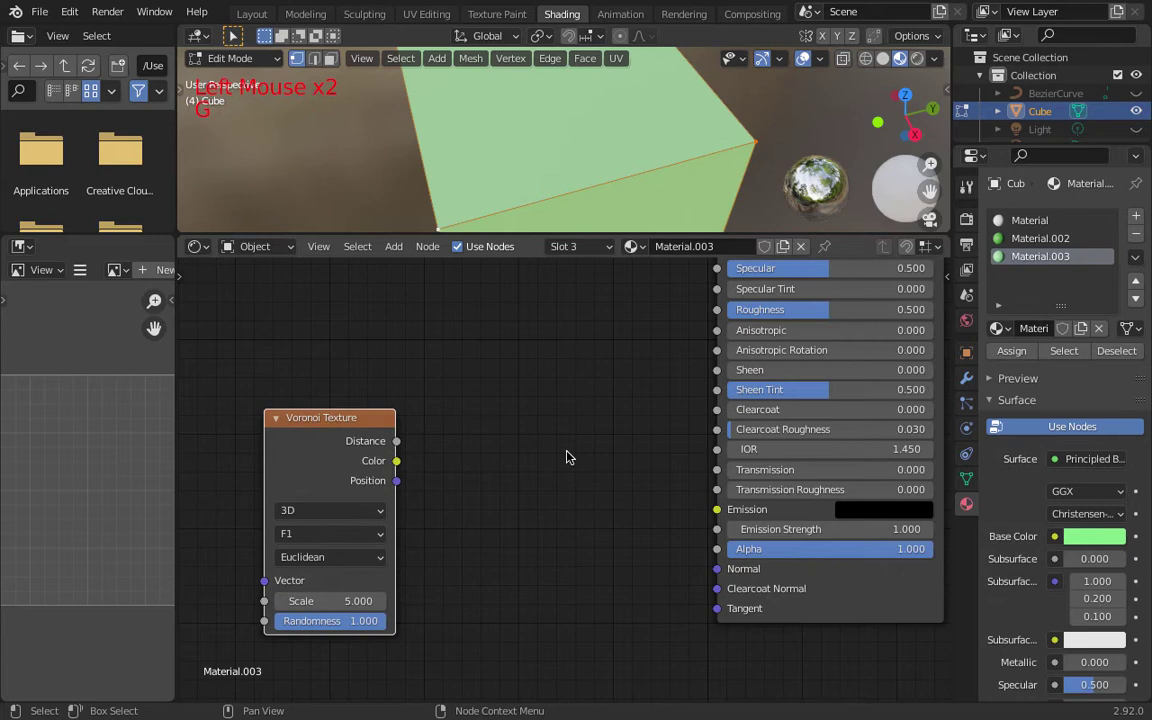
pyautogui.moveTo(567, 457); pyautogui.dragTo(578, 408, button='middle')
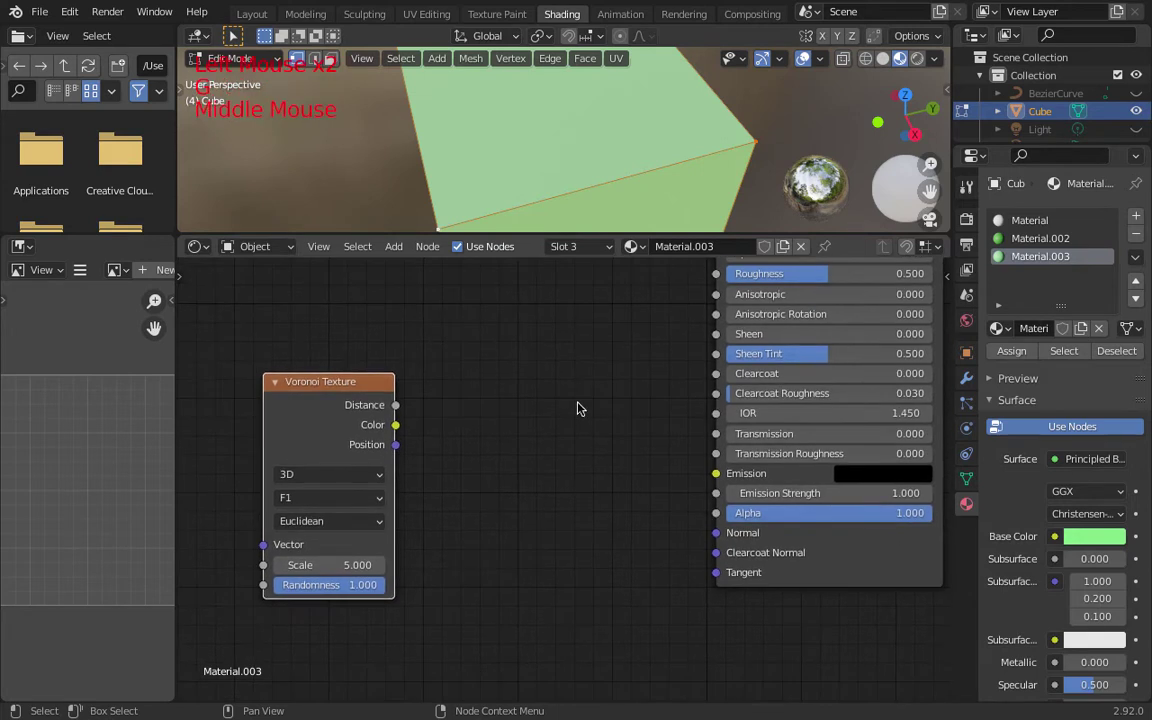
pyautogui.click(575, 481)
# Step: Add a Bump node left of the Principled BSDF and wire its Normal to the Normal input
pyautogui.hotkey('shift', 'a')
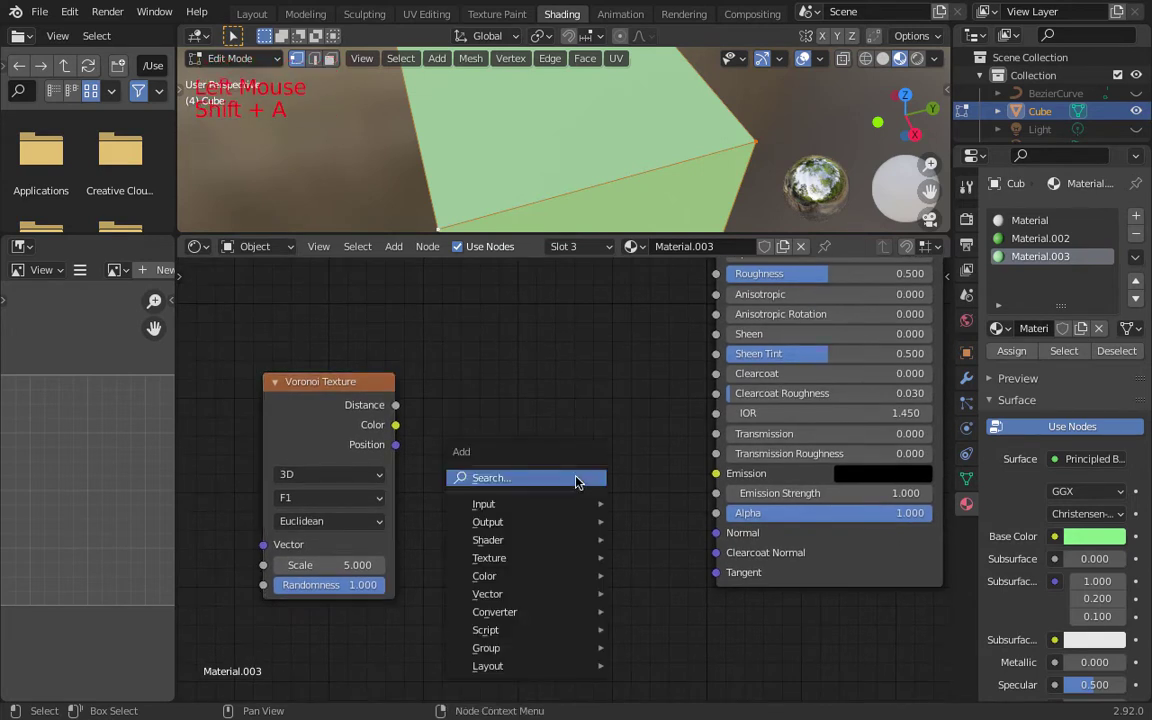
pyautogui.click(577, 478)
pyautogui.write('bump')
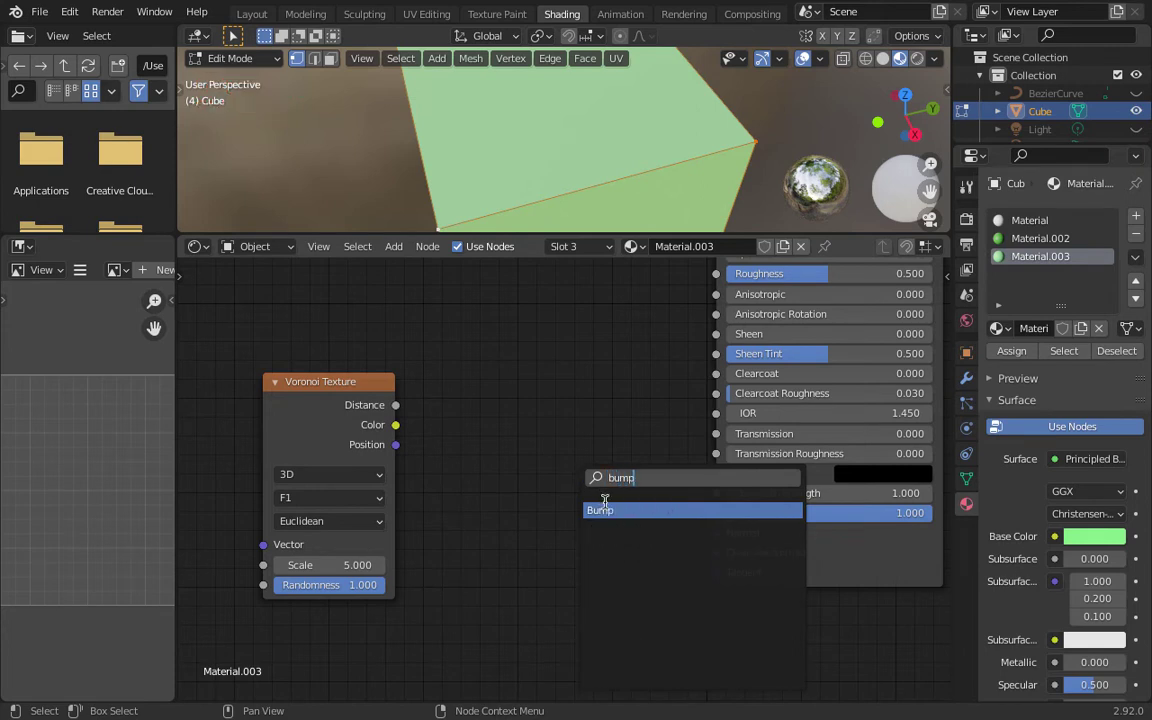
pyautogui.press('Return')
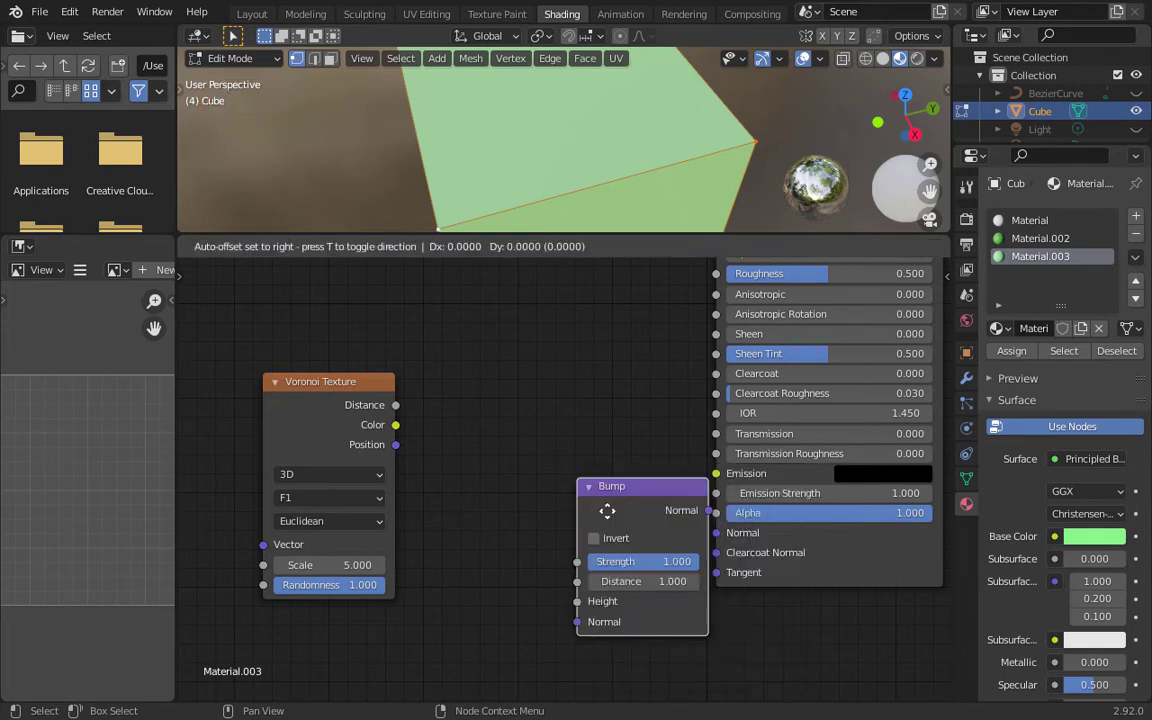
pyautogui.click(545, 498)
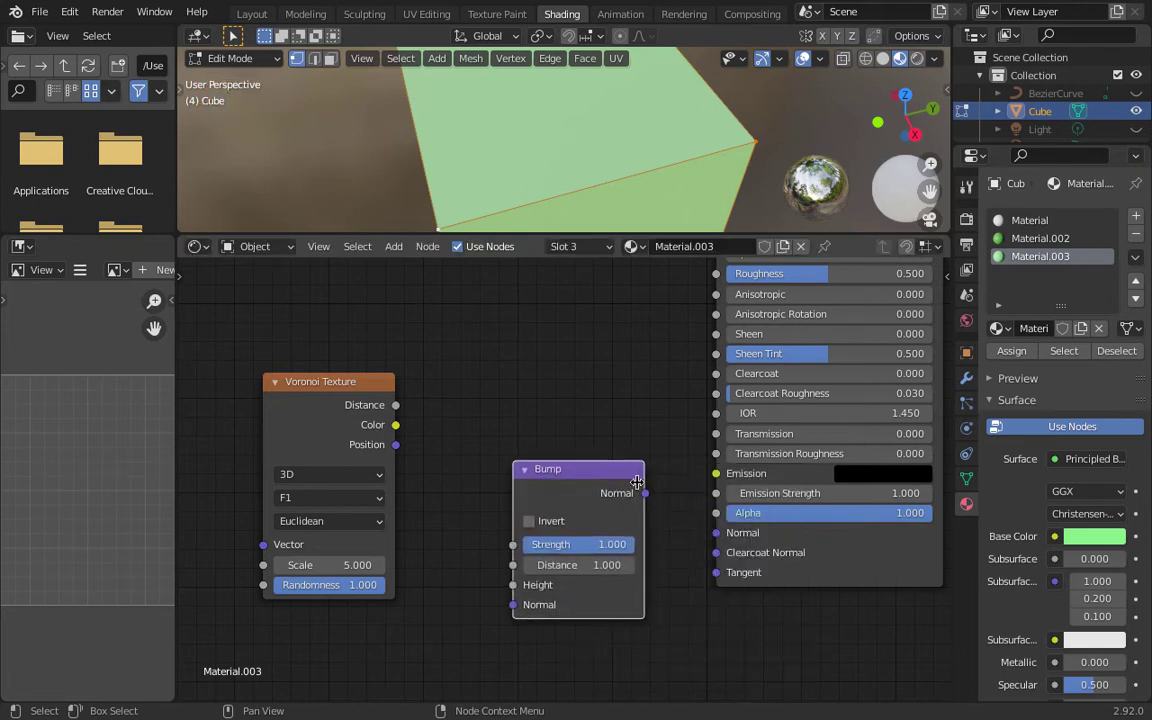
pyautogui.moveTo(645, 493); pyautogui.dragTo(716, 532)
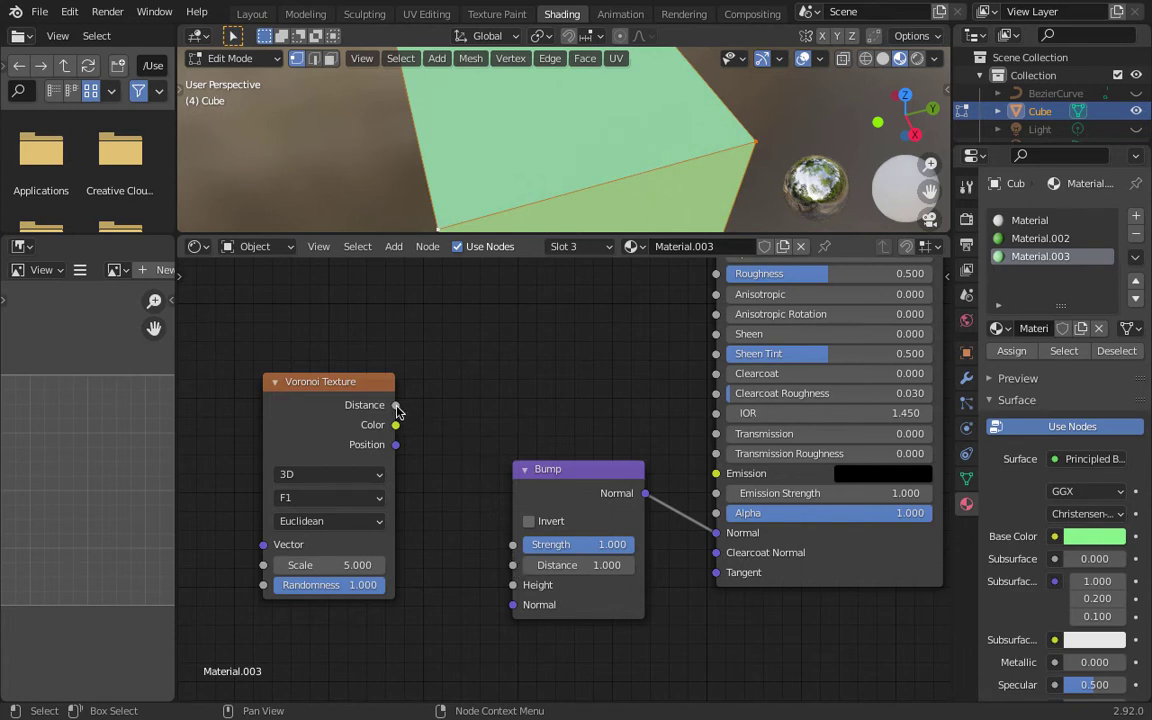
# Step: Link Voronoi Distance to Bump Height, then orbit and zoom to inspect the dimpled cellular relief
pyautogui.moveTo(396, 405); pyautogui.dragTo(513, 585)
pyautogui.moveTo(598, 160); pyautogui.dragTo(600, 160, button='middle')
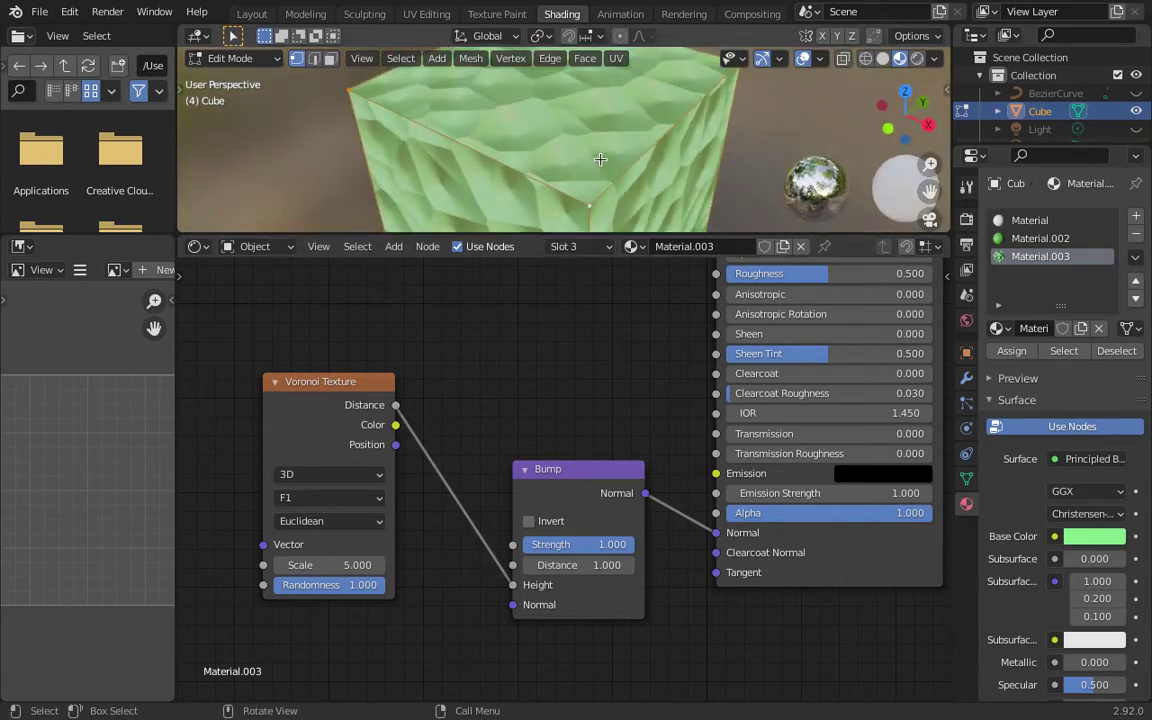
pyautogui.moveTo(636, 174); pyautogui.dragTo(608, 170, button='middle')
pyautogui.scroll(-2, 608, 170)
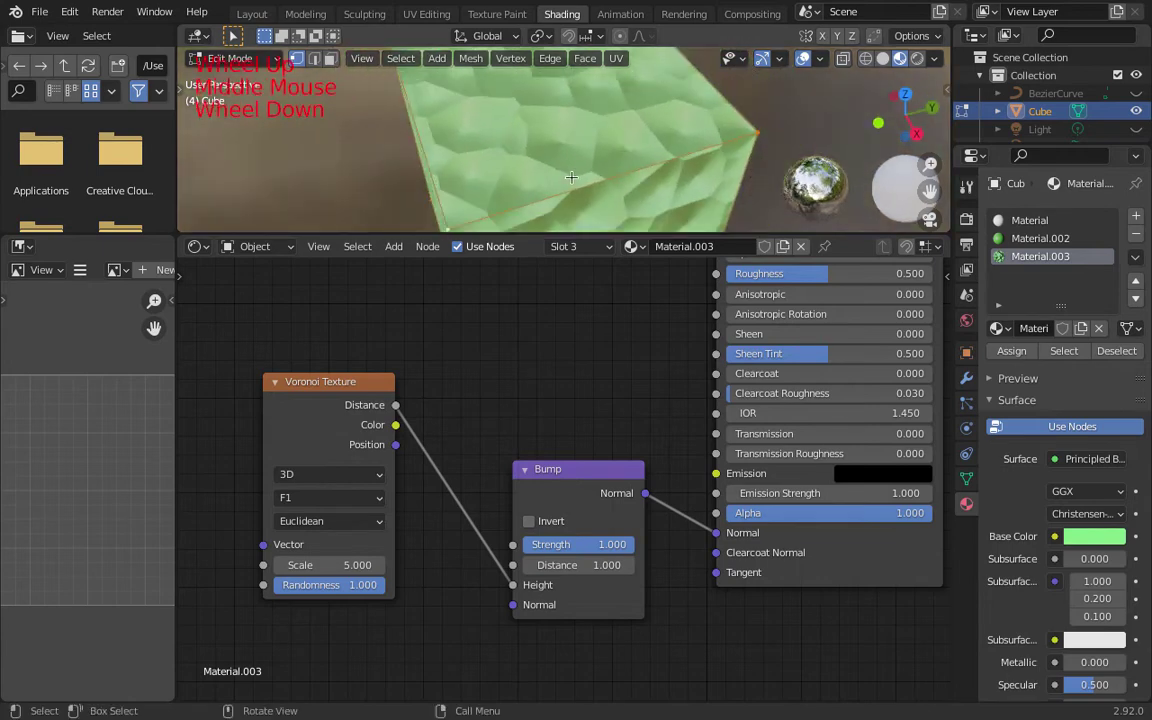
pyautogui.scroll(3, 602, 168)
pyautogui.scroll(-2, 618, 168)
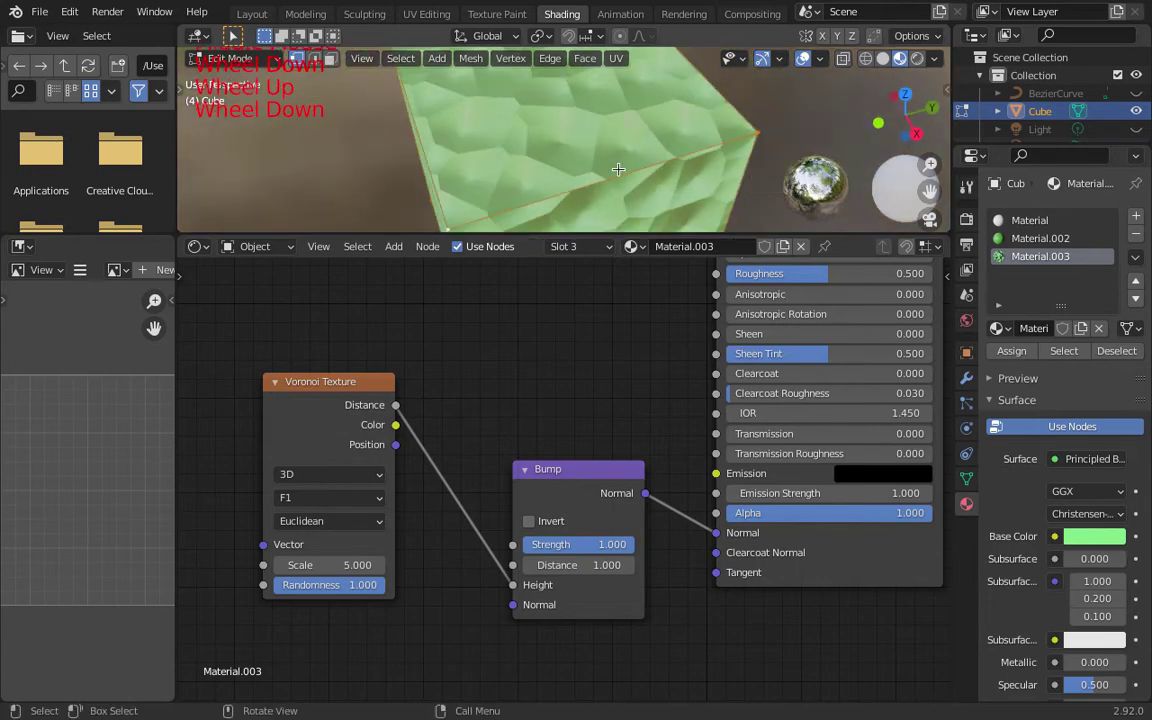
pyautogui.scroll(-1, 575, 355)
pyautogui.moveTo(540, 372); pyautogui.dragTo(535, 381, button='middle')
pyautogui.keyDown('shift'); pyautogui.moveTo(372, 400); pyautogui.dragTo(416, 483, button='middle'); pyautogui.keyUp('shift')
# Step: Temporarily link the Voronoi Color output to the Principled BSDF Base Color
pyautogui.keyDown('shift'); pyautogui.moveTo(508, 404); pyautogui.dragTo(512, 432, button='middle'); pyautogui.keyUp('shift')
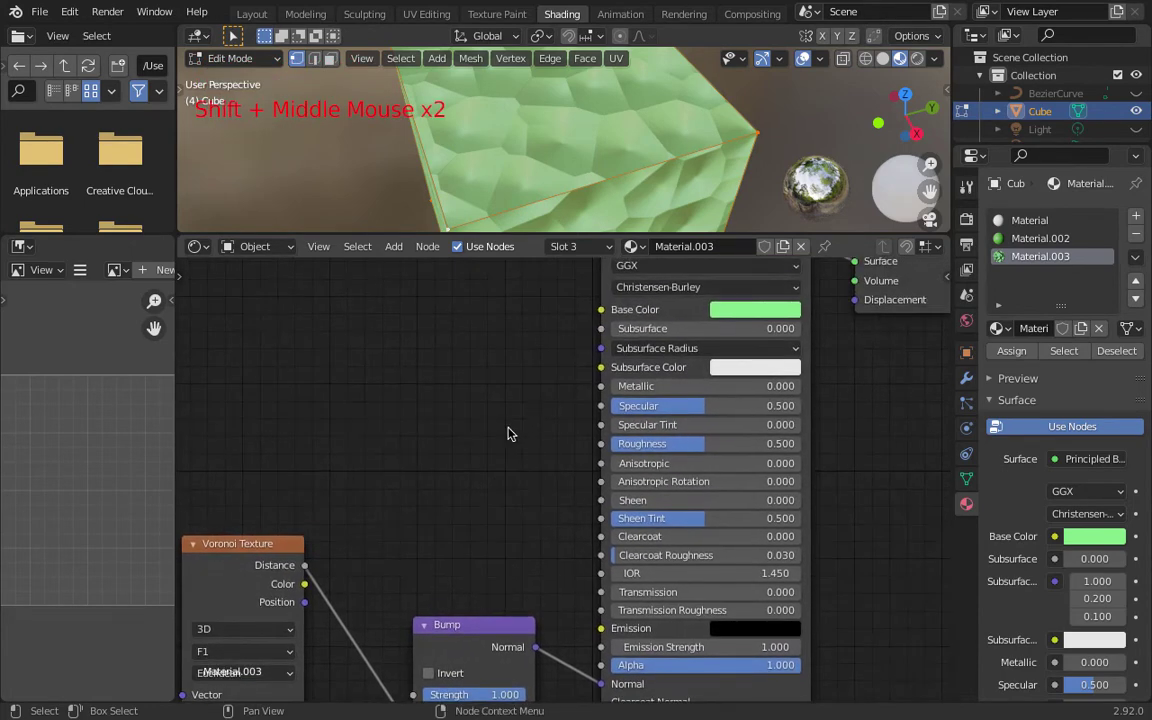
pyautogui.click(243, 491)
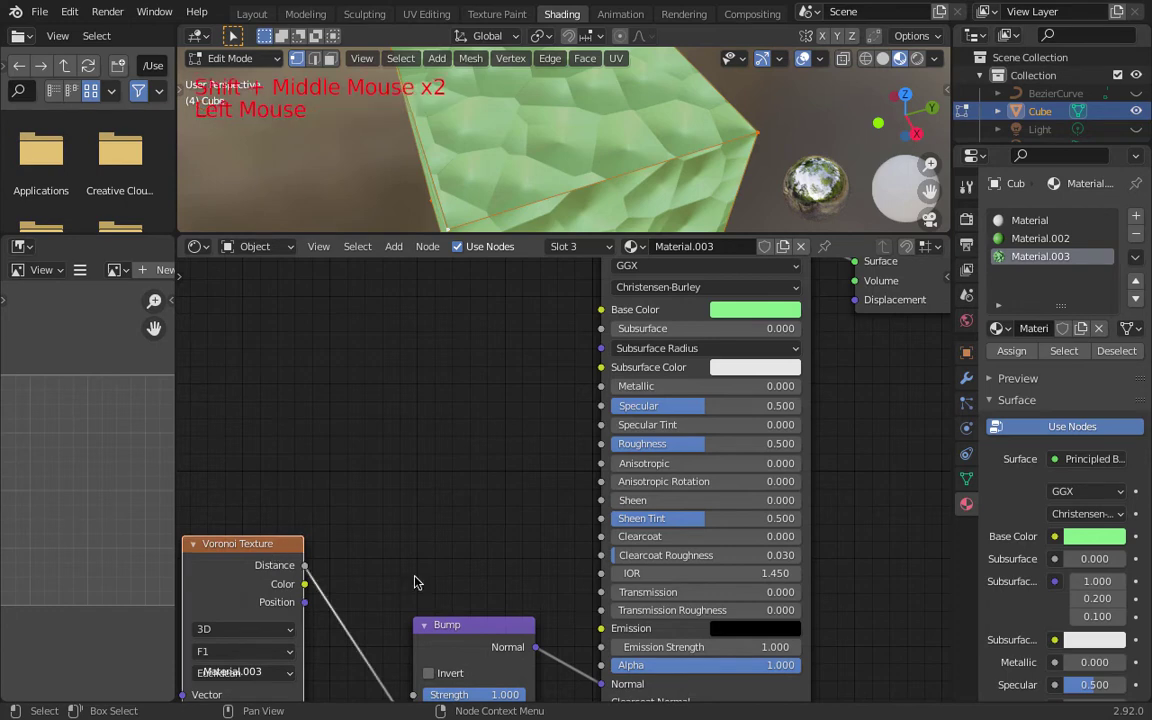
pyautogui.moveTo(373, 518); pyautogui.dragTo(371, 492, button='middle')
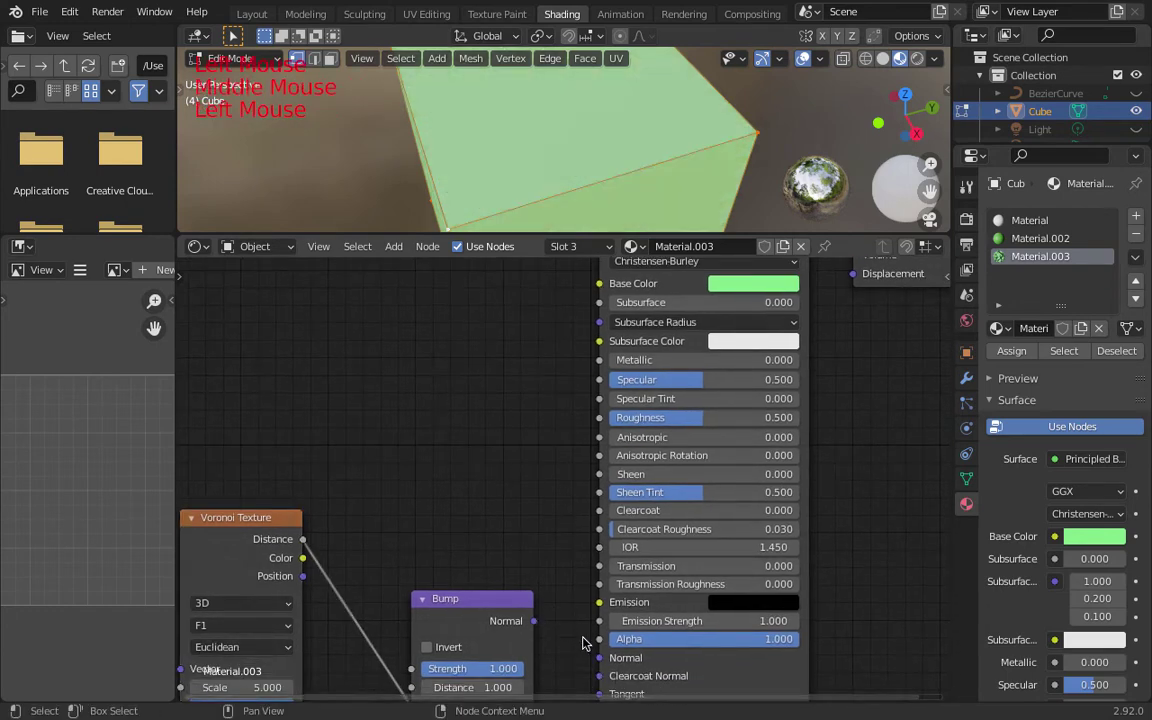
pyautogui.keyDown('shift'); pyautogui.moveTo(290, 465); pyautogui.dragTo(330, 615, button='middle'); pyautogui.keyUp('shift')
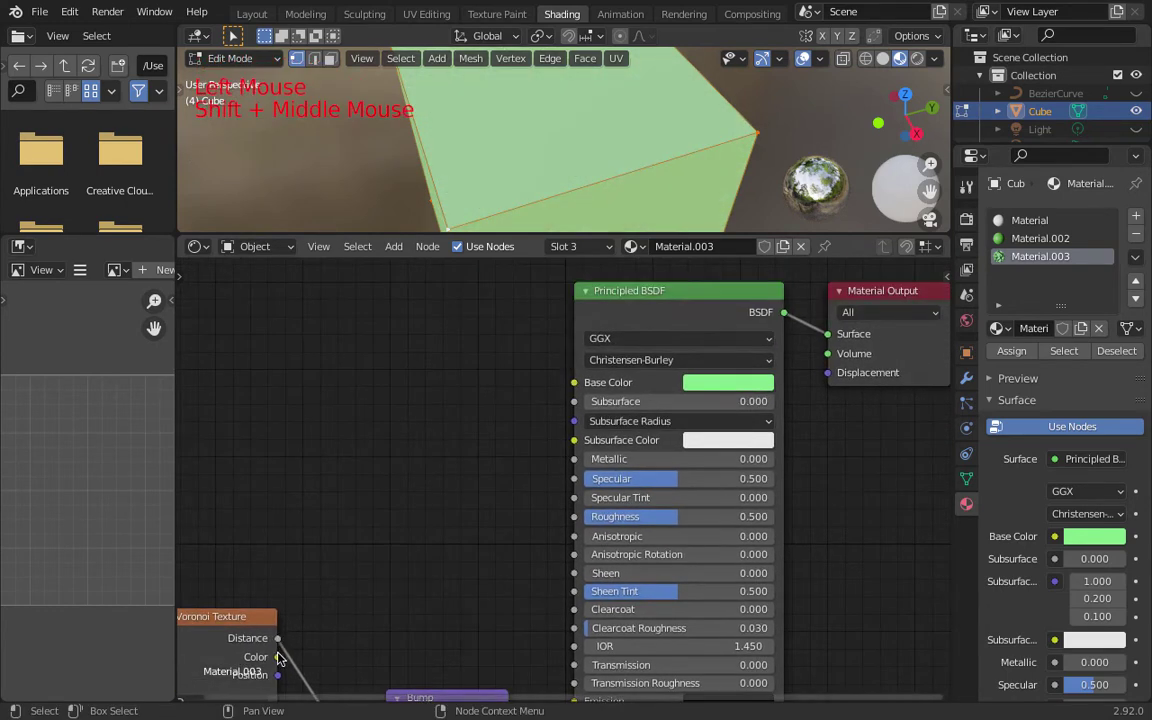
pyautogui.moveTo(279, 657); pyautogui.dragTo(574, 382)
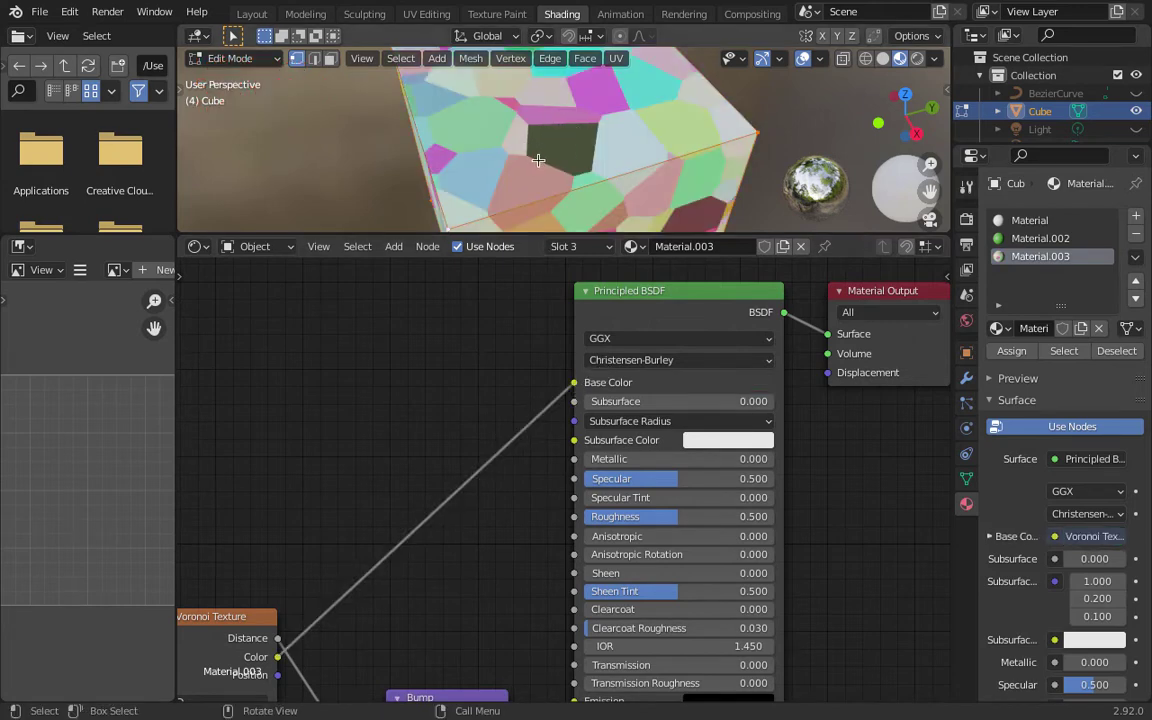
# Step: Remove the Base Color link and reconnect Bump Normal to the Principled BSDF Normal
pyautogui.keyDown('shift'); pyautogui.moveTo(507, 700); pyautogui.dragTo(553, 584, button='middle'); pyautogui.keyUp('shift')
pyautogui.keyDown('shift'); pyautogui.moveTo(522, 489); pyautogui.dragTo(524, 553, button='middle'); pyautogui.keyUp('shift')
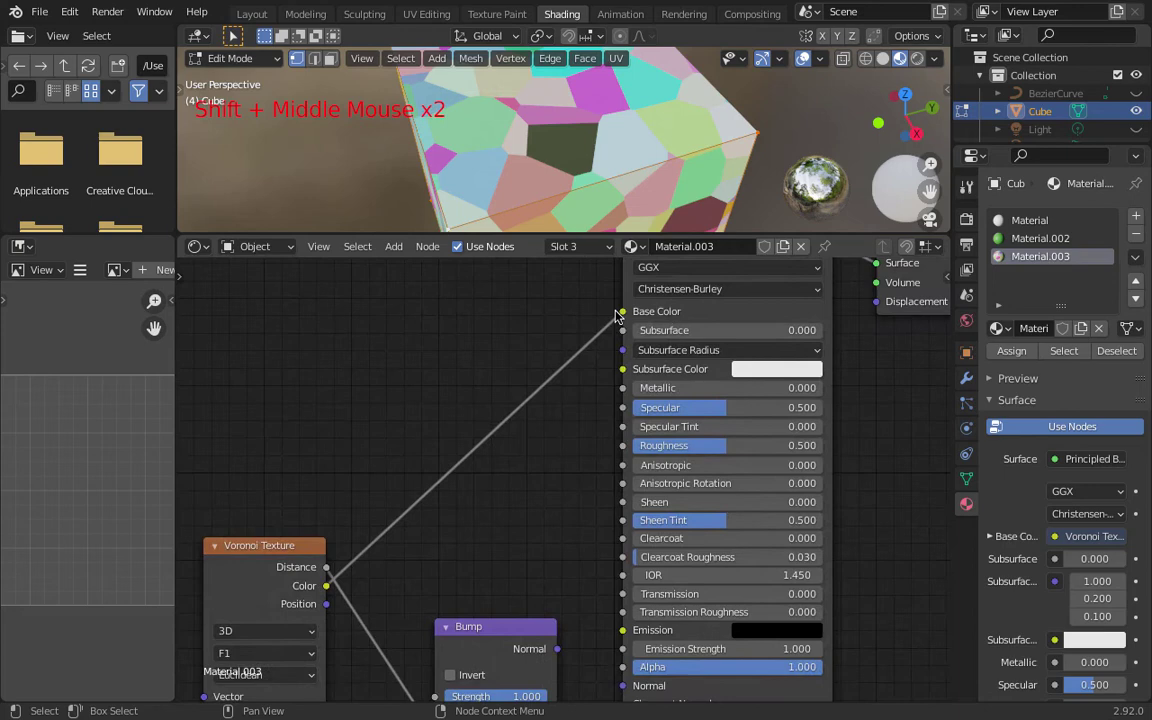
pyautogui.moveTo(620, 312); pyautogui.dragTo(560, 287)
pyautogui.keyDown('shift'); pyautogui.moveTo(563, 450); pyautogui.dragTo(560, 342, button='middle'); pyautogui.keyUp('shift')
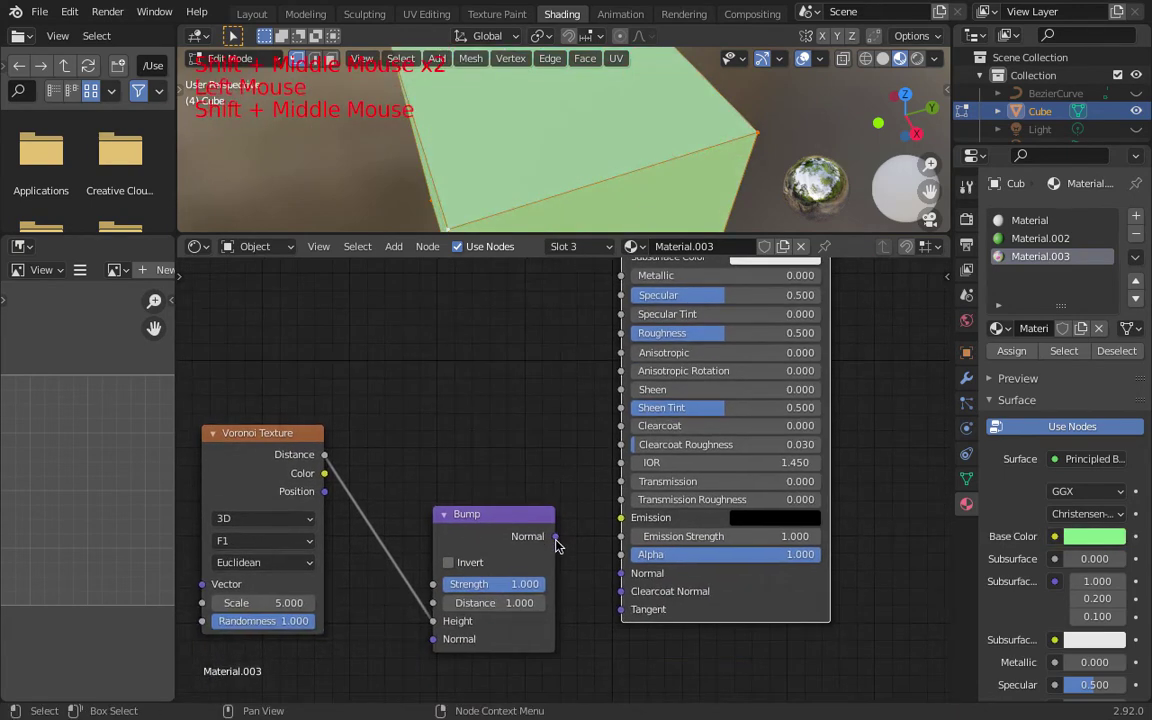
pyautogui.moveTo(556, 538); pyautogui.dragTo(618, 576)
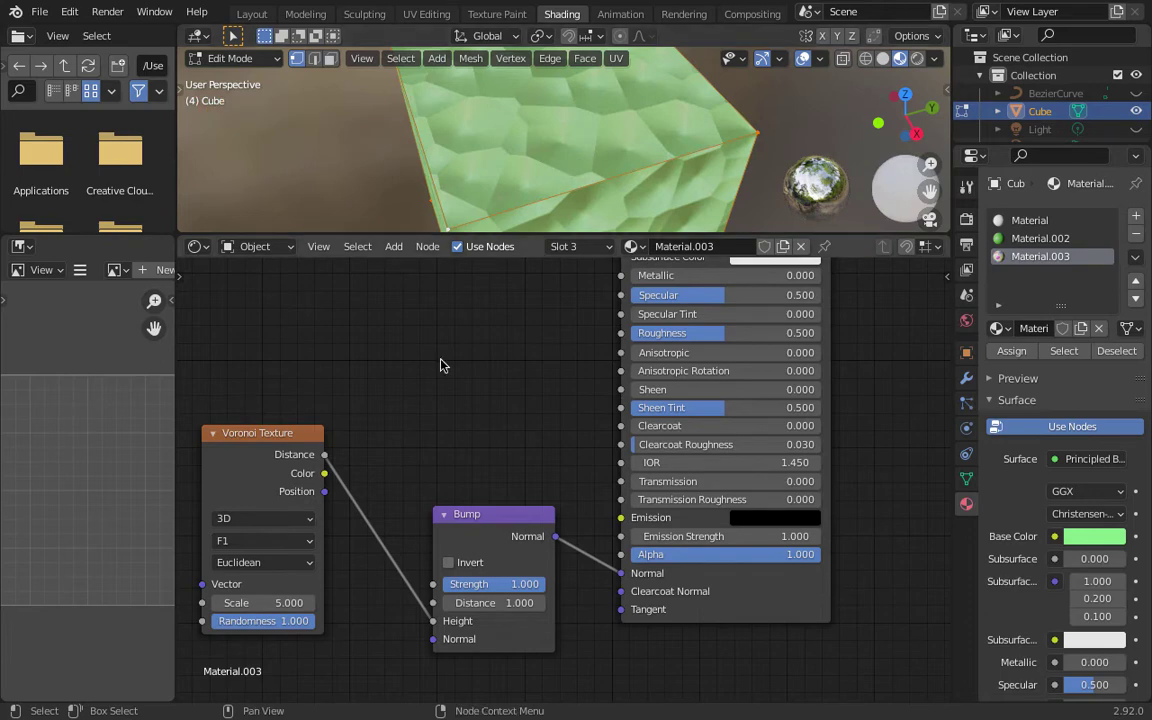
# Step: Move the Voronoi Texture node further left and the Bump node slightly right
pyautogui.keyDown('shift'); pyautogui.moveTo(441, 411); pyautogui.dragTo(540, 300, button='middle'); pyautogui.keyUp('shift')
pyautogui.click(340, 325)
pyautogui.press('g')
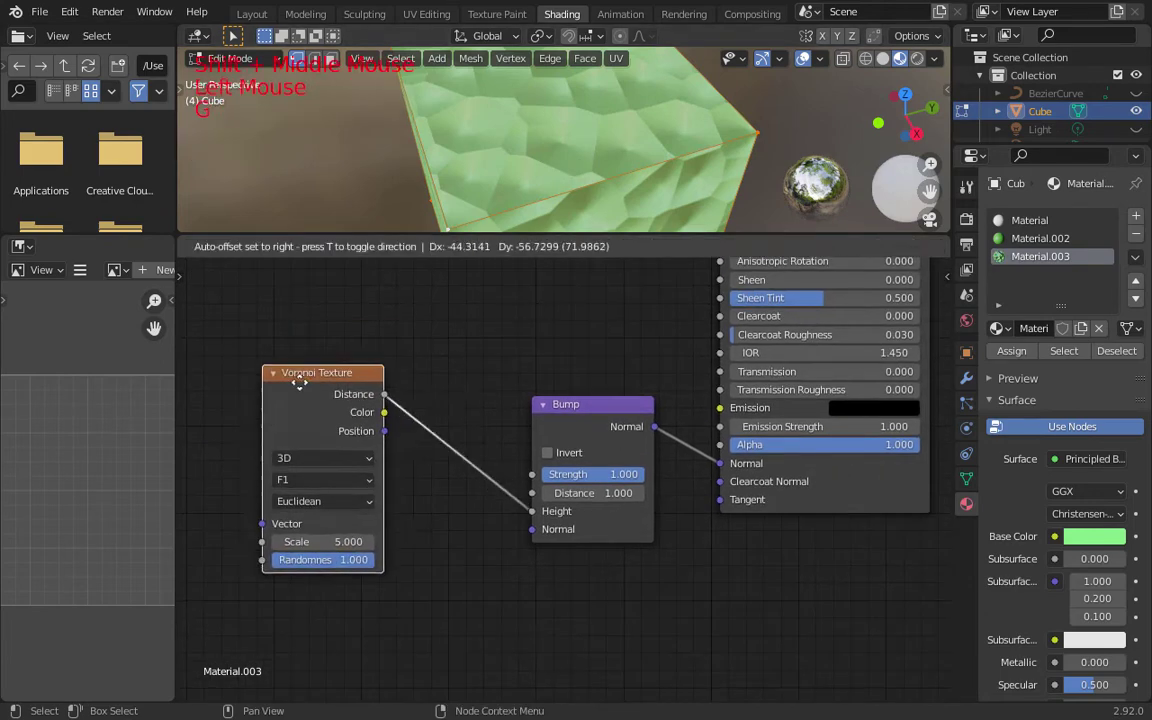
pyautogui.click(280, 426)
pyautogui.keyDown('shift'); pyautogui.moveTo(280, 426); pyautogui.dragTo(310, 365, button='middle'); pyautogui.keyUp('shift')
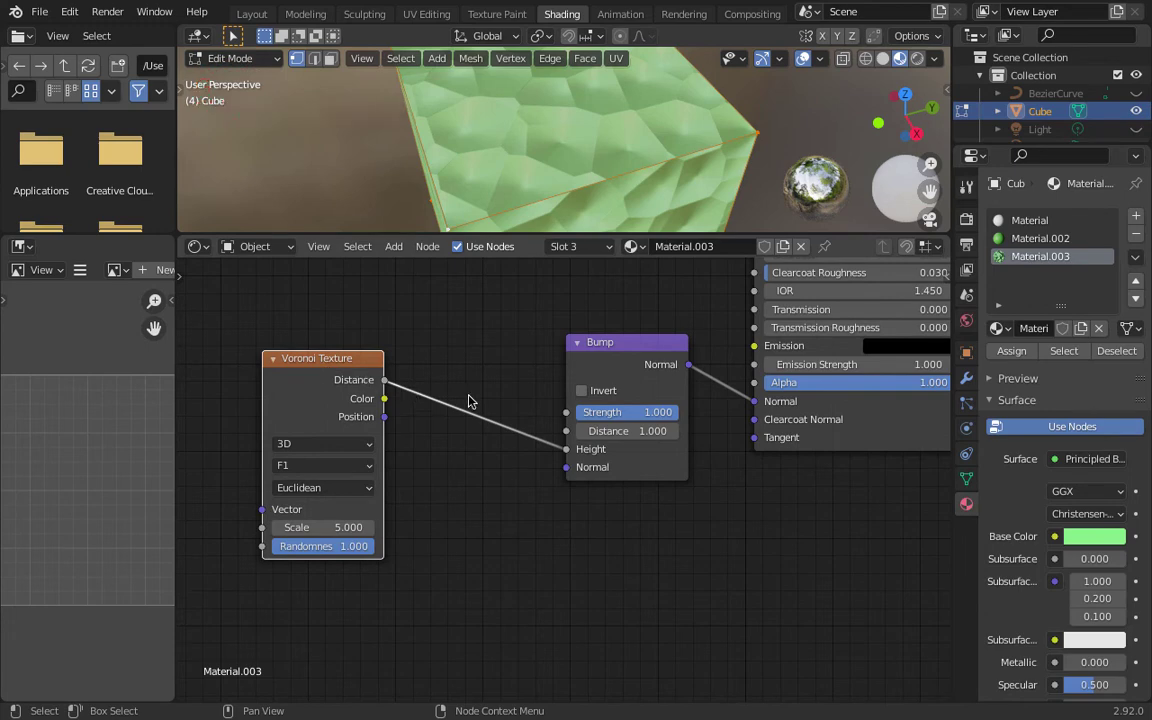
pyautogui.click(622, 338)
pyautogui.press('g')
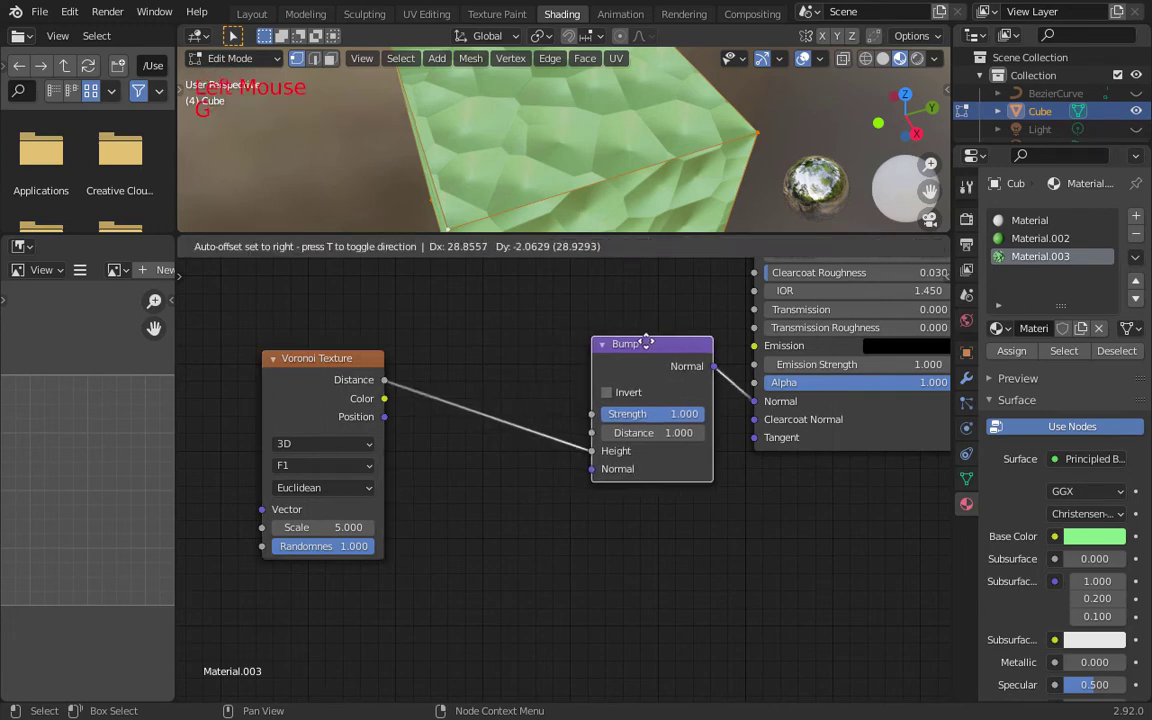
pyautogui.click(646, 338)
pyautogui.click(476, 368)
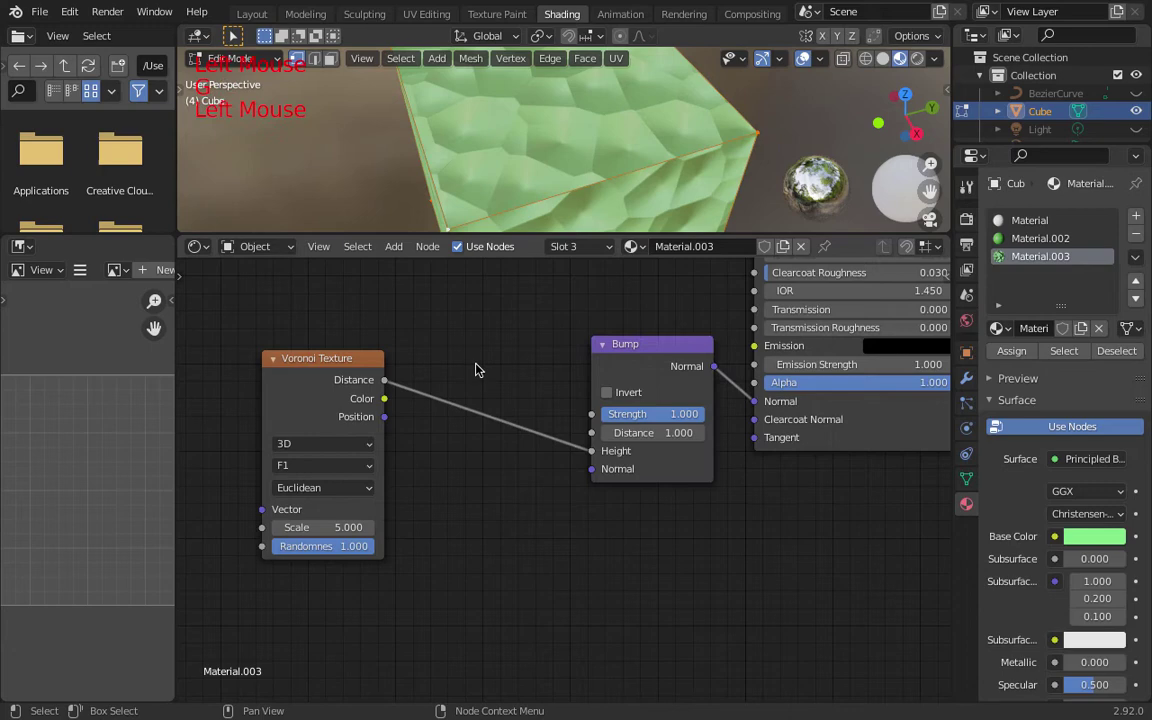
# Step: Add a ColorRamp node via the 'colou' search and drop it onto the Voronoi–Bump link
pyautogui.hotkey('shift', 'a')
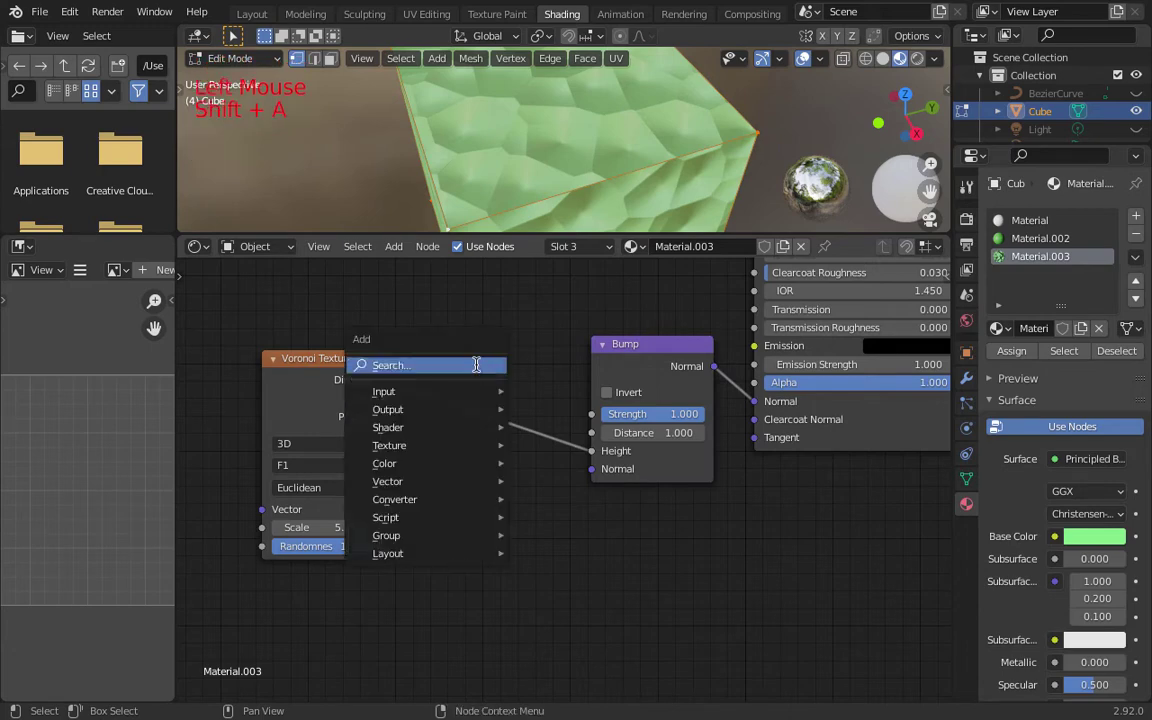
pyautogui.click(476, 365)
pyautogui.write('colou')
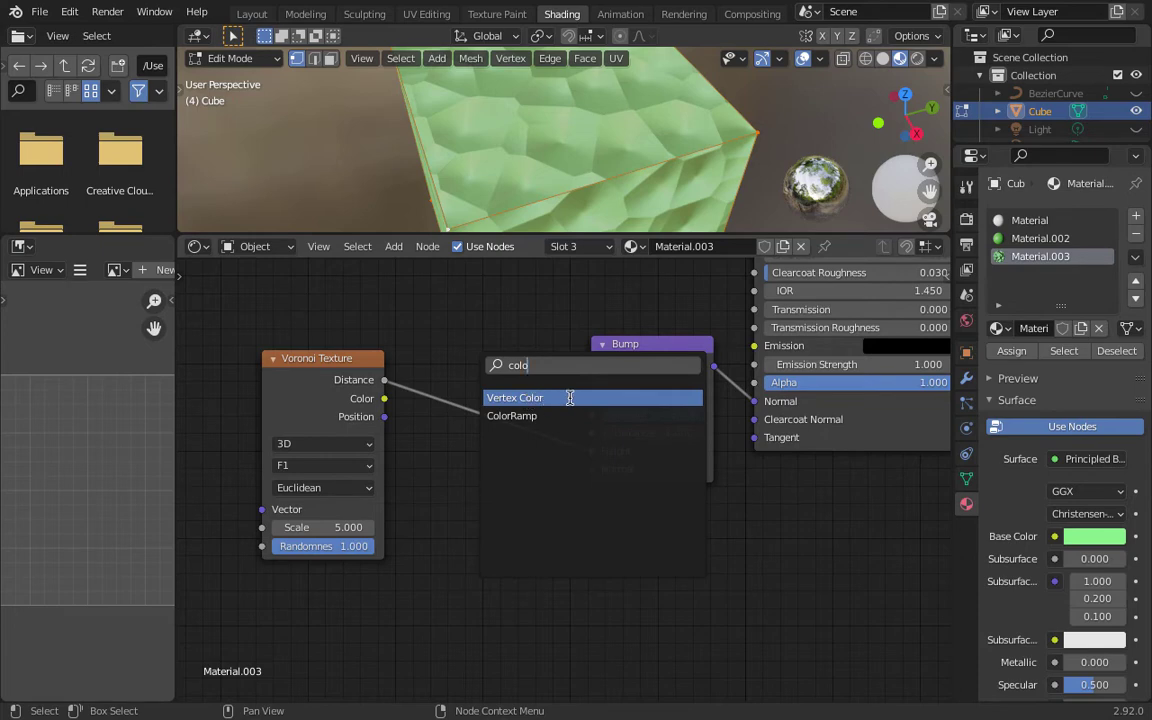
pyautogui.click(563, 416)
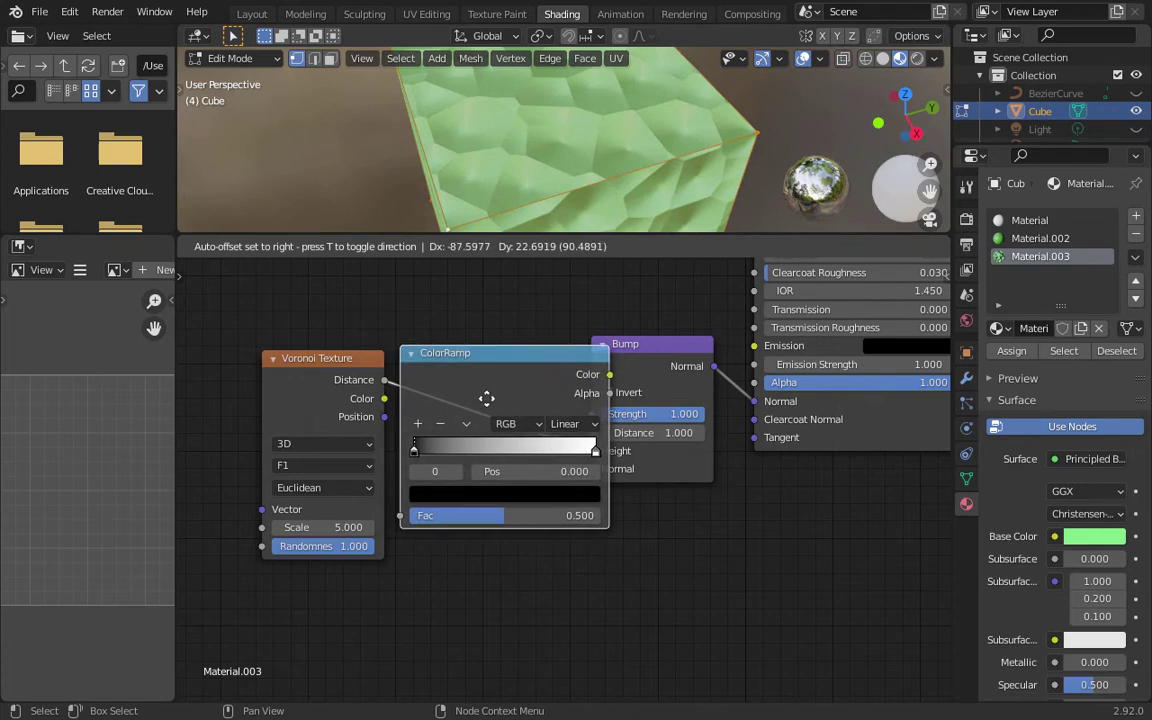
pyautogui.click(487, 400)
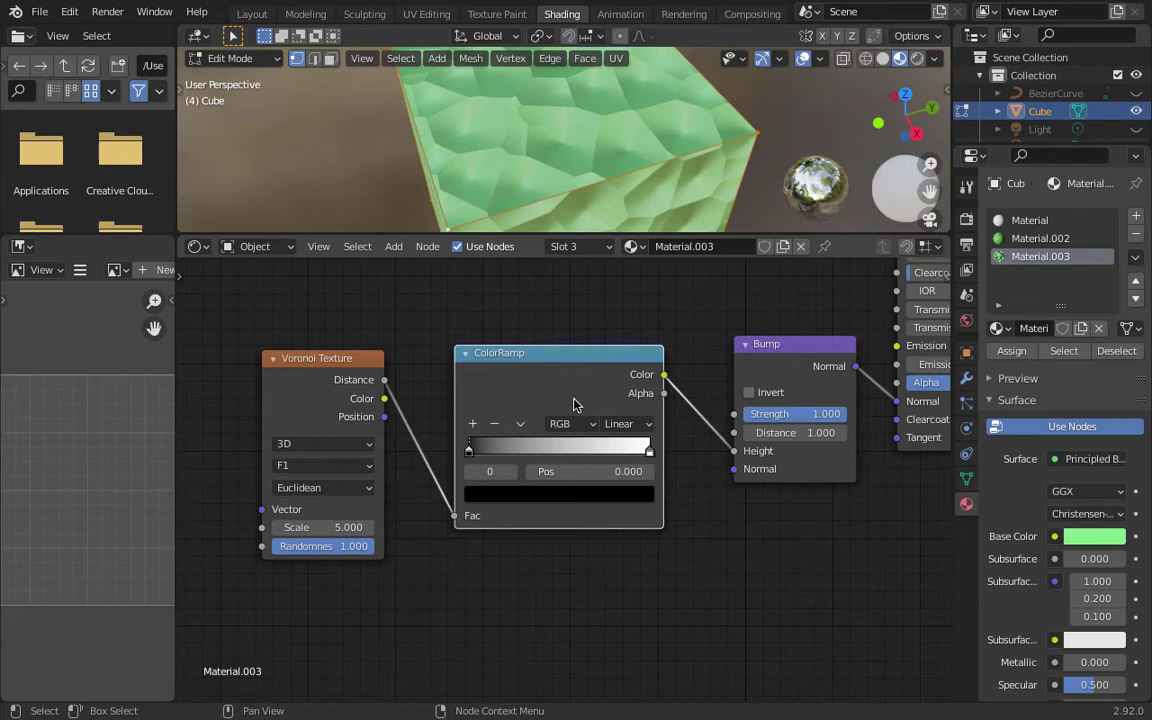
# Step: Add a grey middle stop to the ColorRamp and position it at 0.450, keeping black at 0
pyautogui.scroll(11, 490, 400)
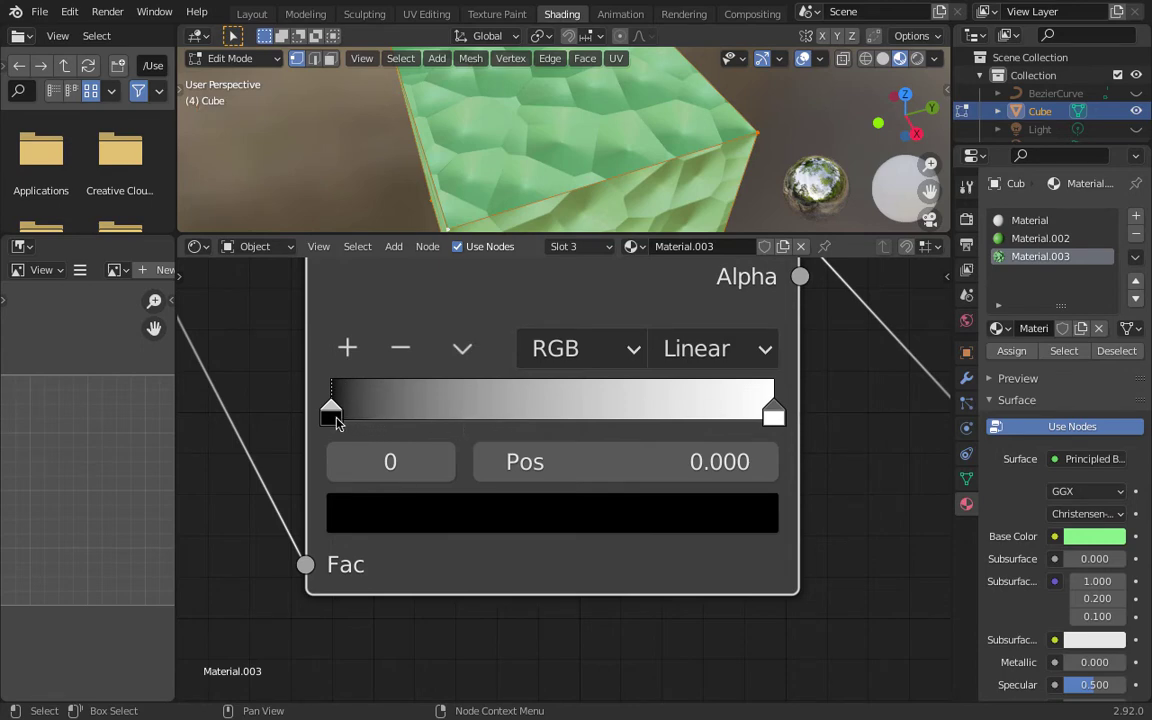
pyautogui.moveTo(336, 422); pyautogui.dragTo(473, 435)
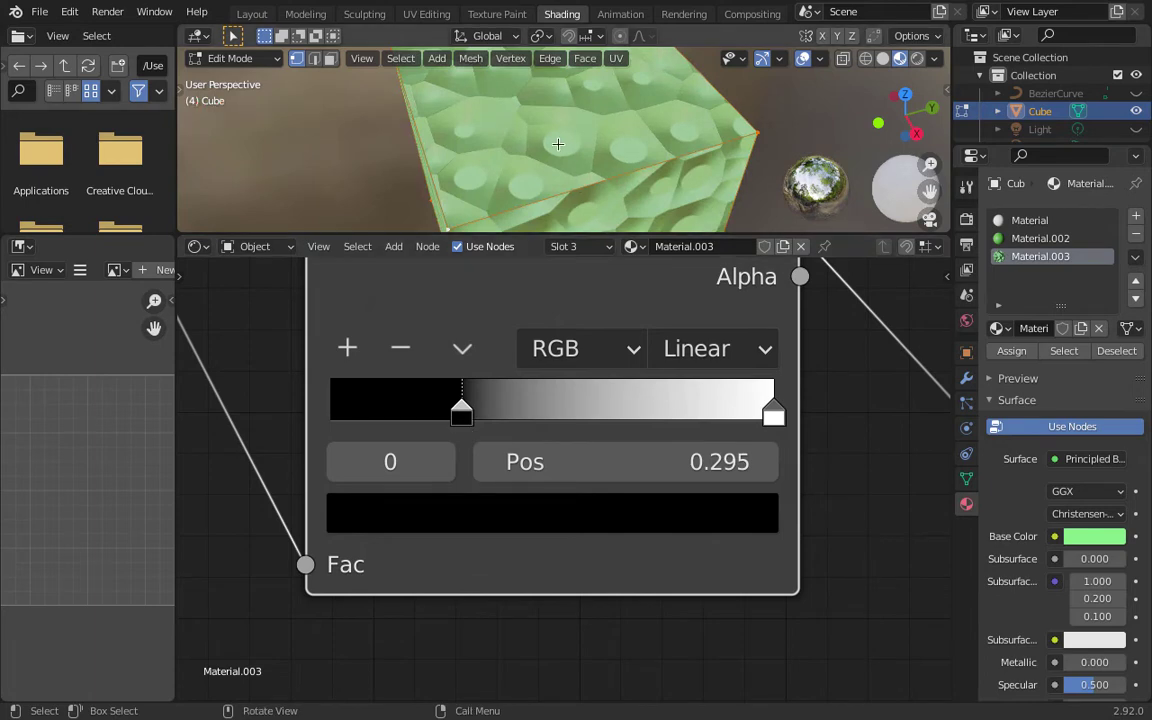
pyautogui.moveTo(463, 410); pyautogui.dragTo(298, 360)
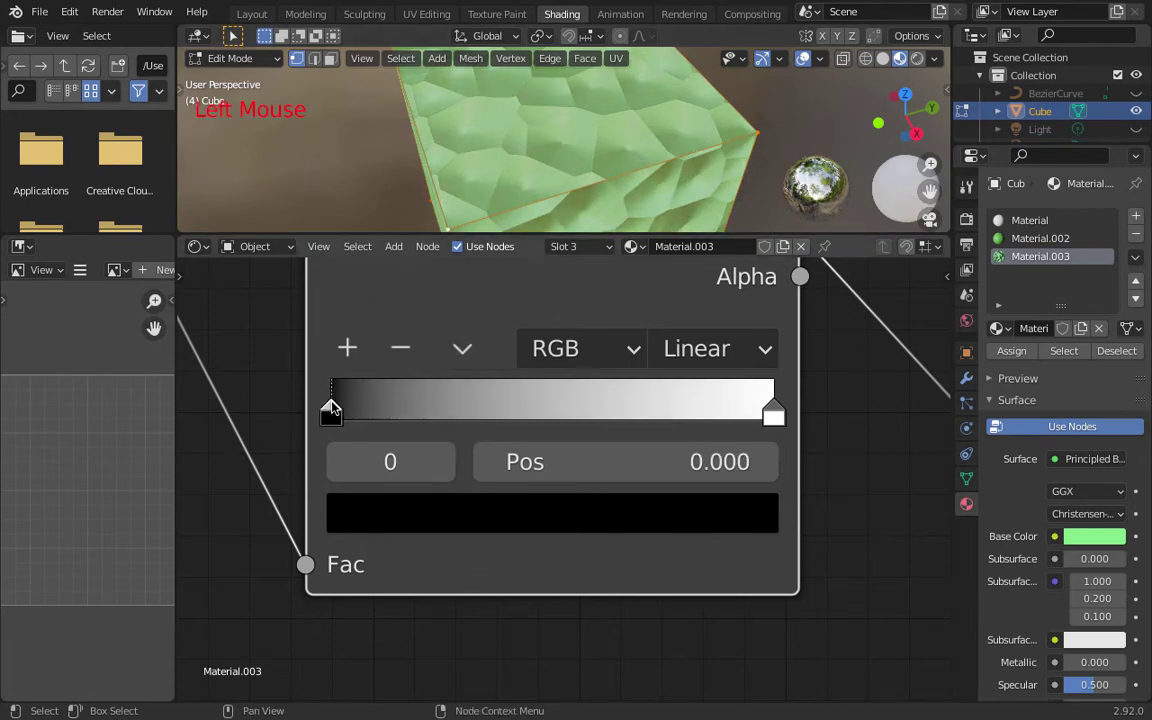
pyautogui.click(347, 350)
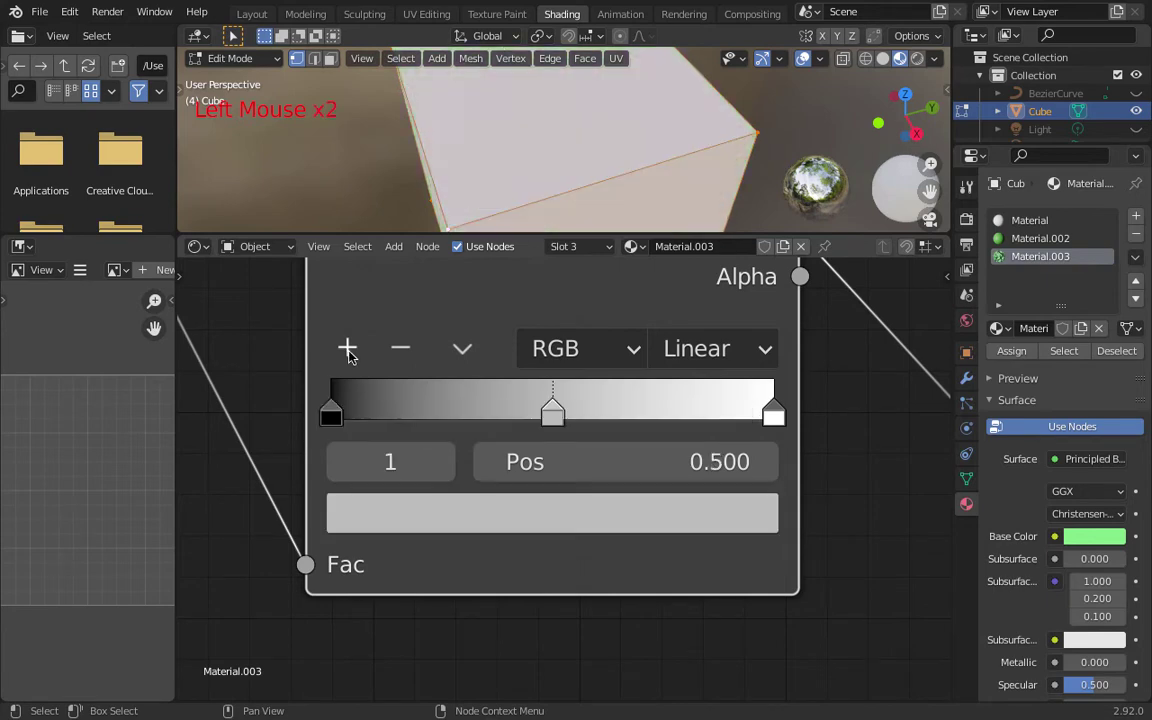
pyautogui.click(552, 420)
pyautogui.moveTo(552, 420)
pyautogui.mouseDown()
pyautogui.moveTo(409, 420)
pyautogui.moveTo(587, 426)
pyautogui.moveTo(530, 421)
pyautogui.mouseUp()
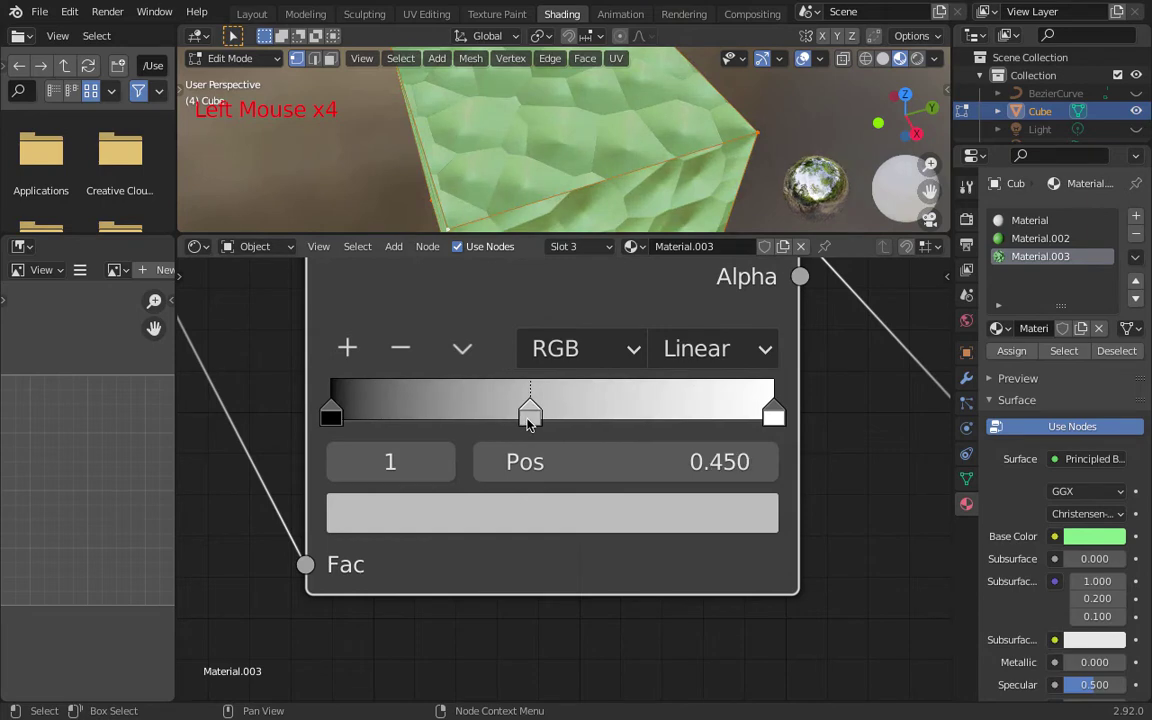
# Step: Darken the middle ColorRamp stop's grey by lowering its HSV Value in the colour picker
pyautogui.click(487, 522)
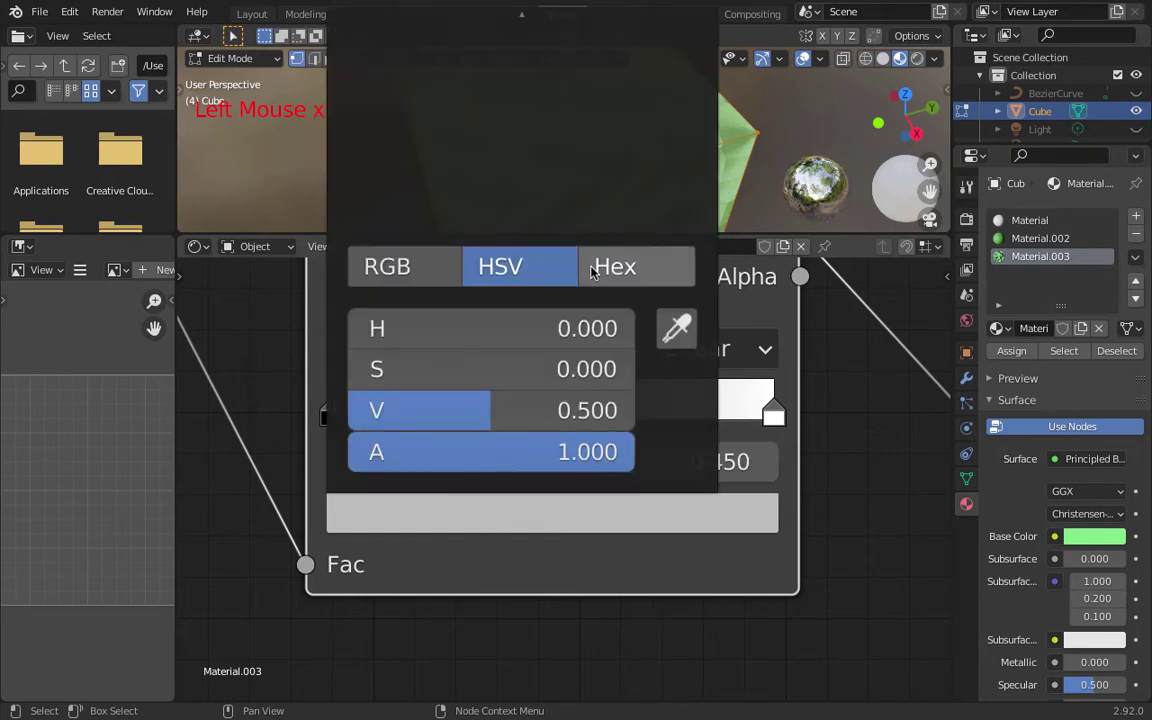
pyautogui.scroll(-4, 565, 189)
pyautogui.scroll(7, 570, 189)
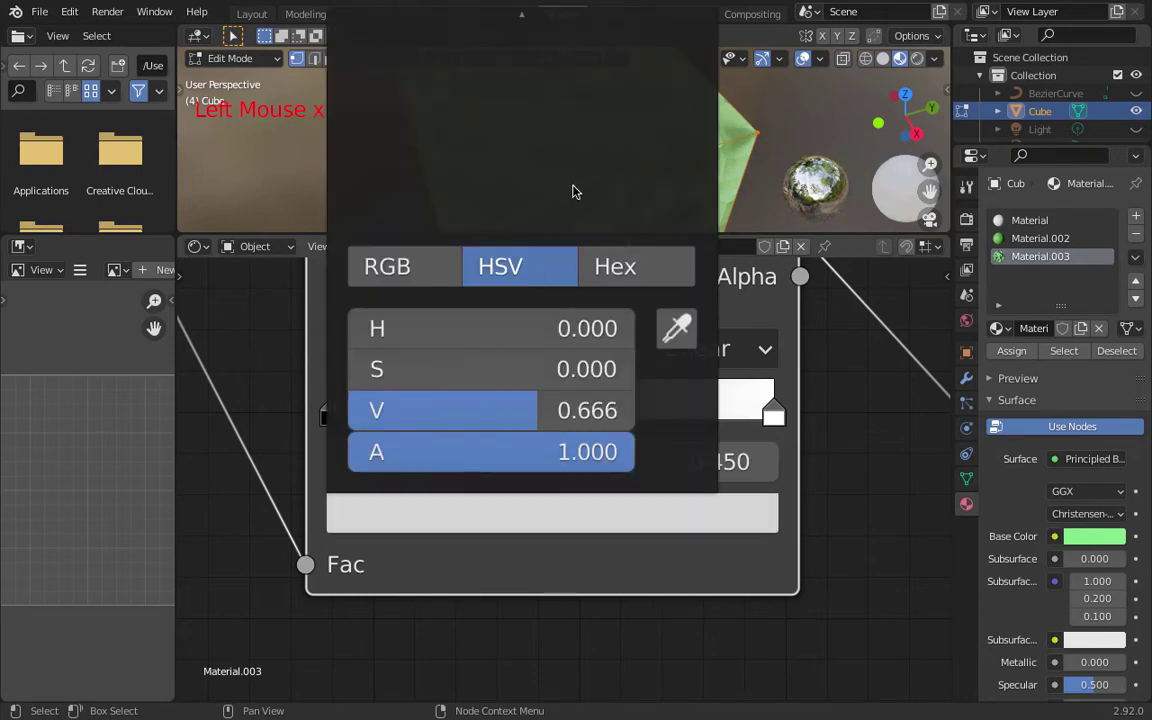
pyautogui.scroll(-8, 866, 441)
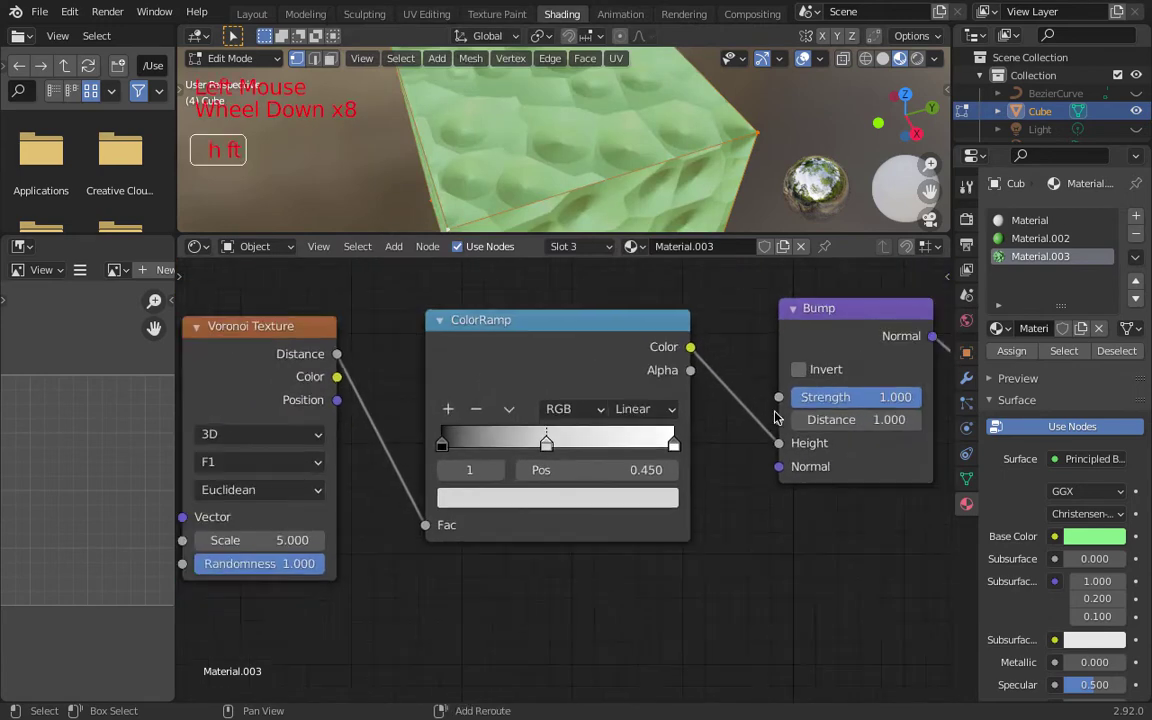
pyautogui.keyDown('shift'); pyautogui.moveTo(537, 435); pyautogui.dragTo(532, 479, button='middle'); pyautogui.keyUp('shift')
pyautogui.click(557, 545)
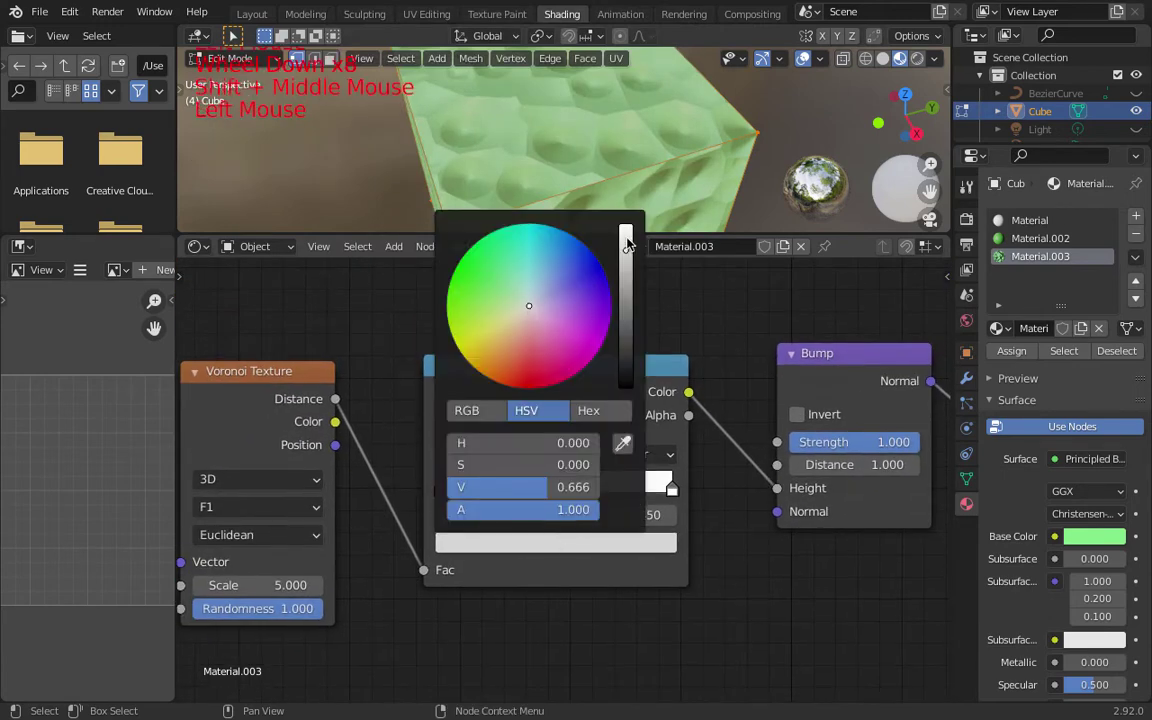
pyautogui.scroll(-9, 624, 316)
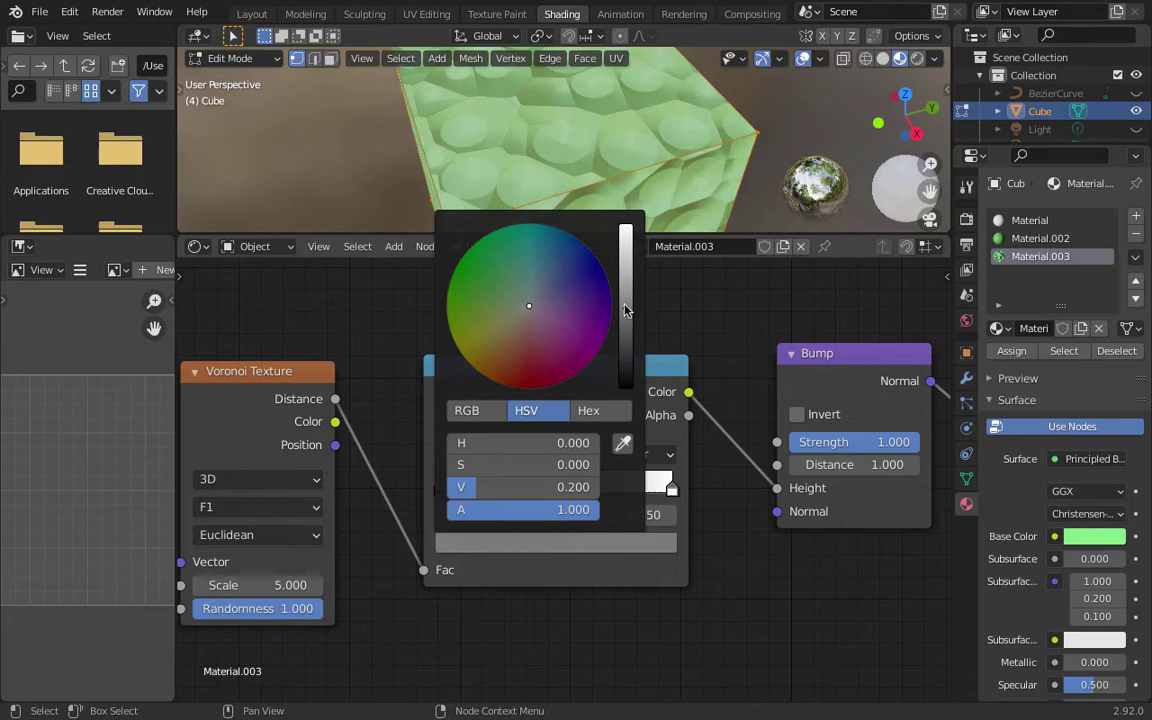
pyautogui.scroll(2, 624, 312)
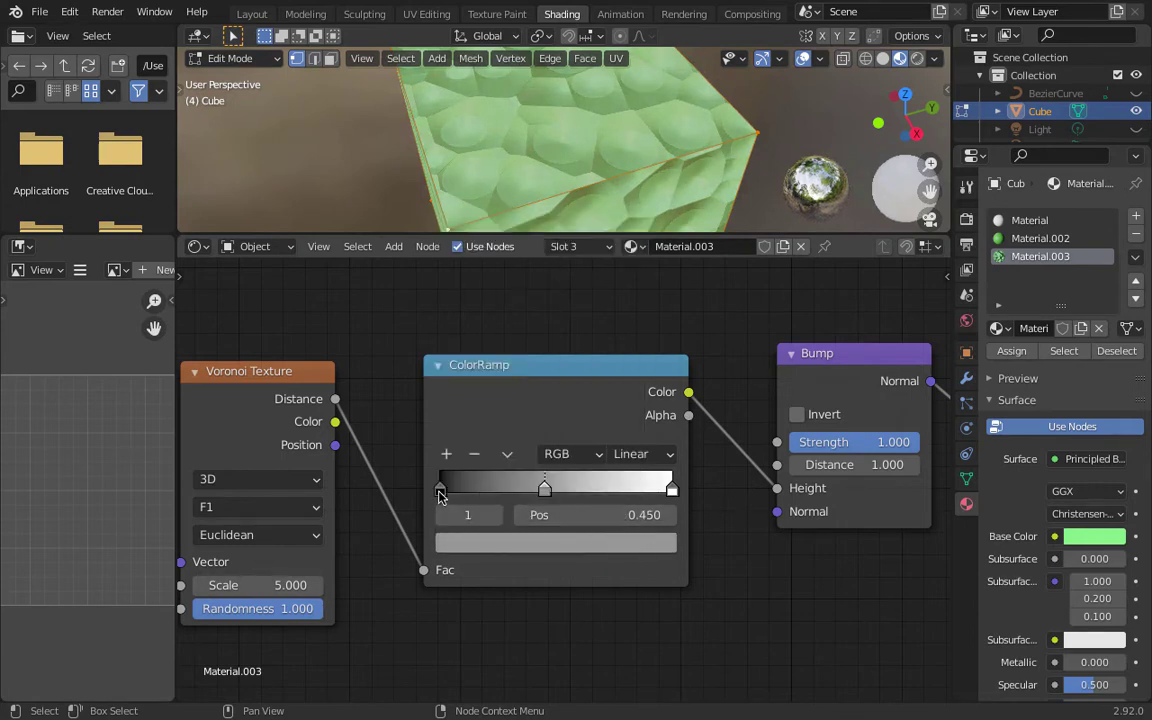
# Step: Adjust the ColorRamp end stops: white around 0.914, black back at 0.000
pyautogui.moveTo(440, 497); pyautogui.dragTo(461, 490)
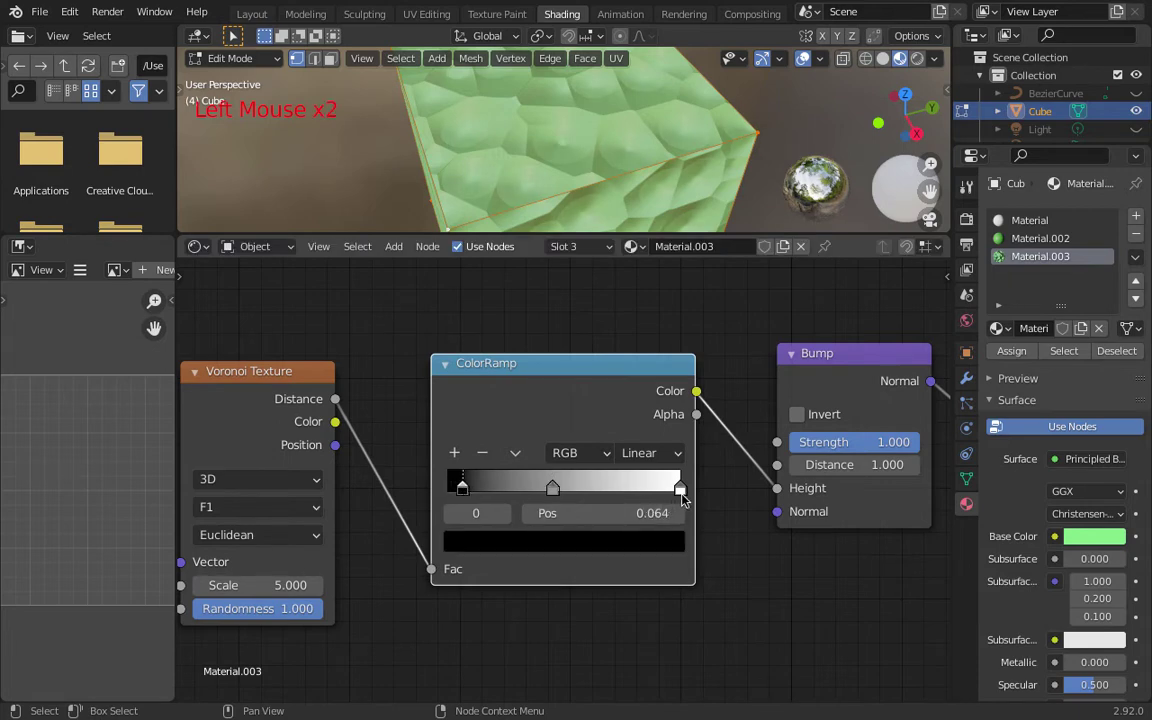
pyautogui.moveTo(683, 500); pyautogui.dragTo(651, 495)
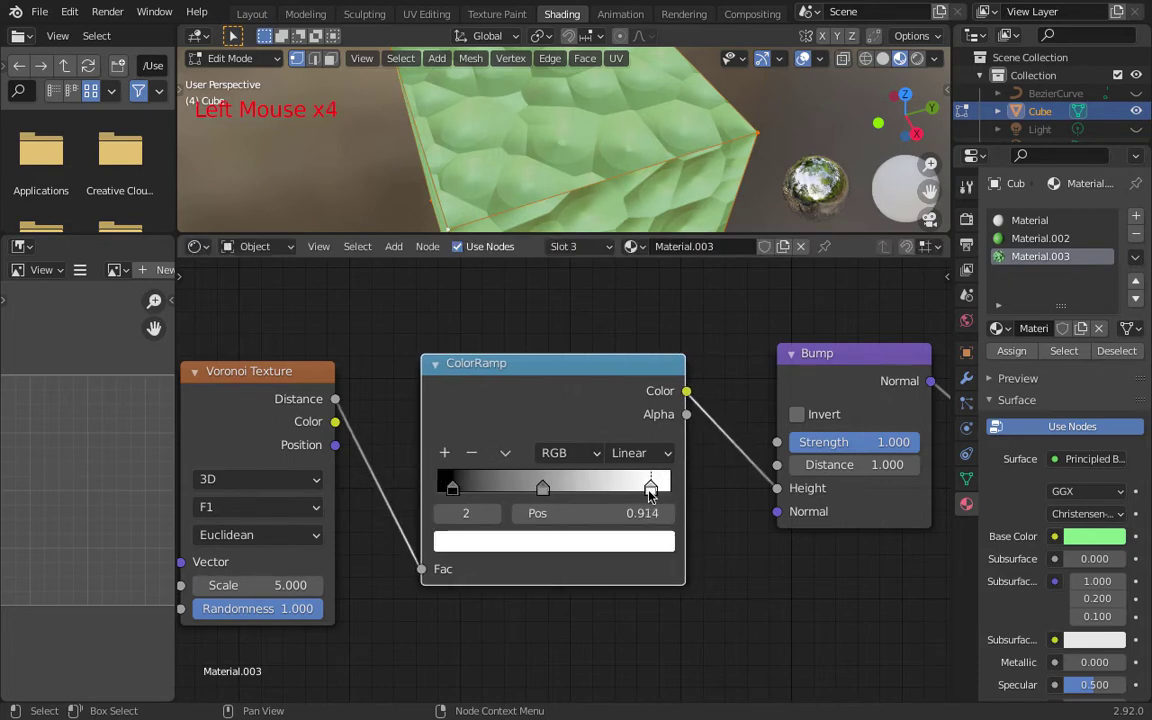
pyautogui.scroll(-2, 545, 125)
pyautogui.scroll(6, 574, 160)
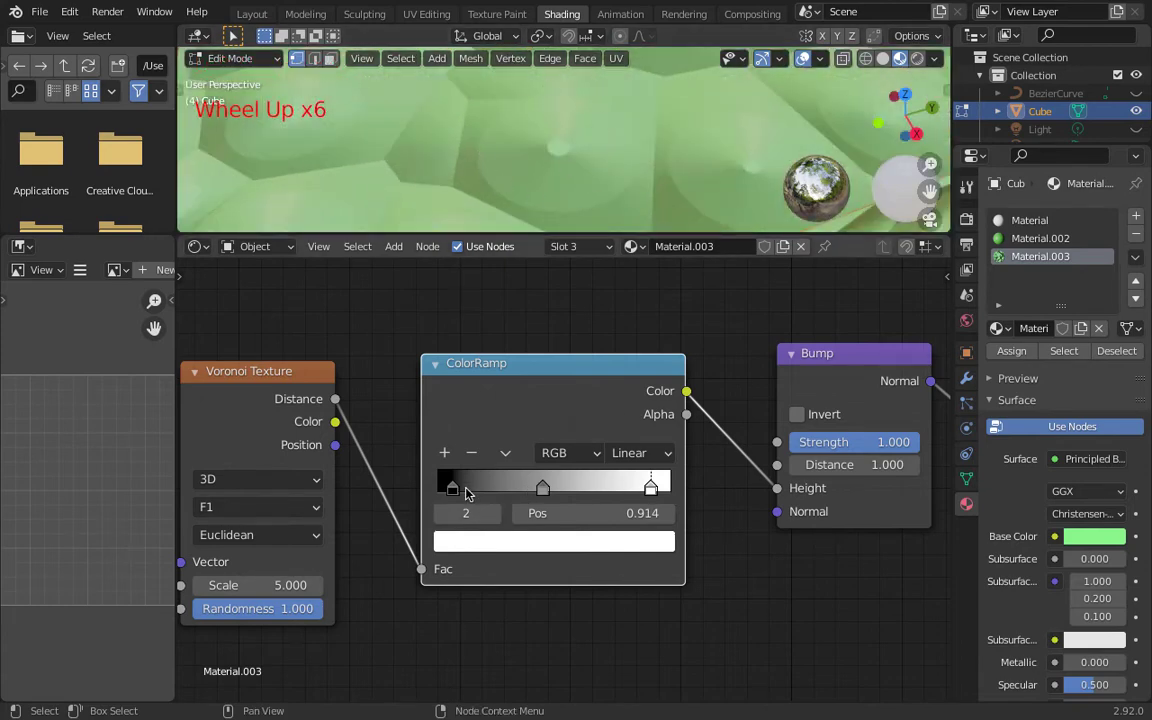
pyautogui.moveTo(451, 488); pyautogui.dragTo(437, 488)
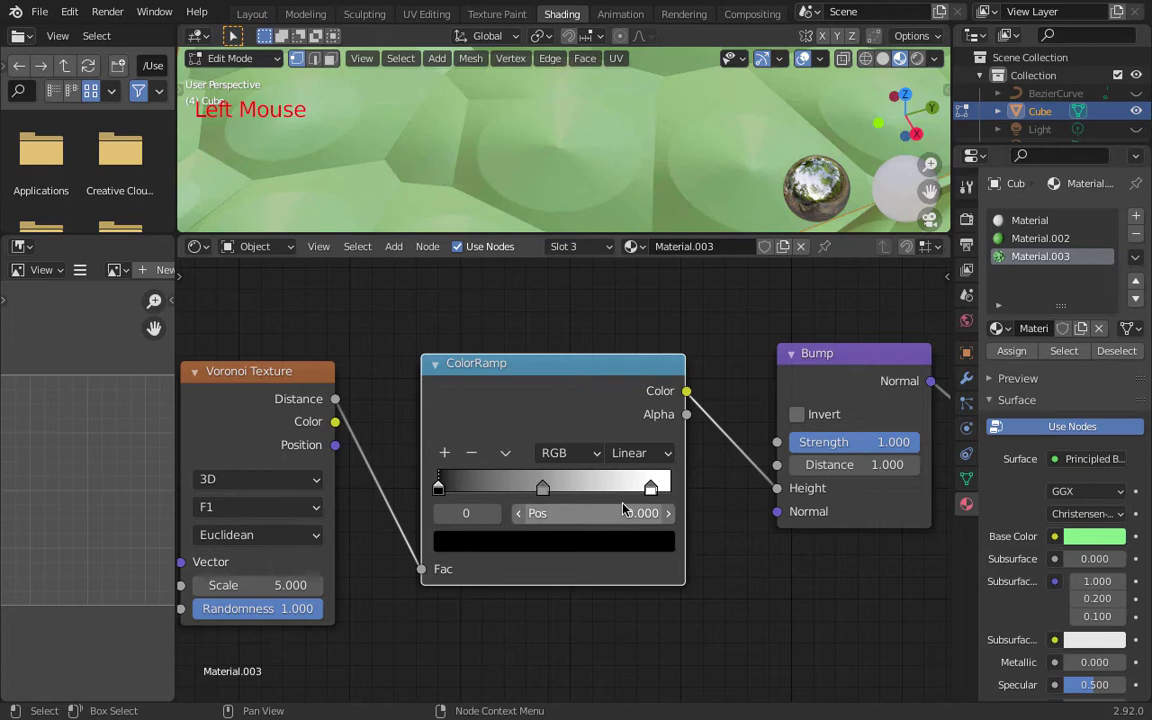
pyautogui.moveTo(590, 441); pyautogui.dragTo(605, 441)
pyautogui.click(666, 489)
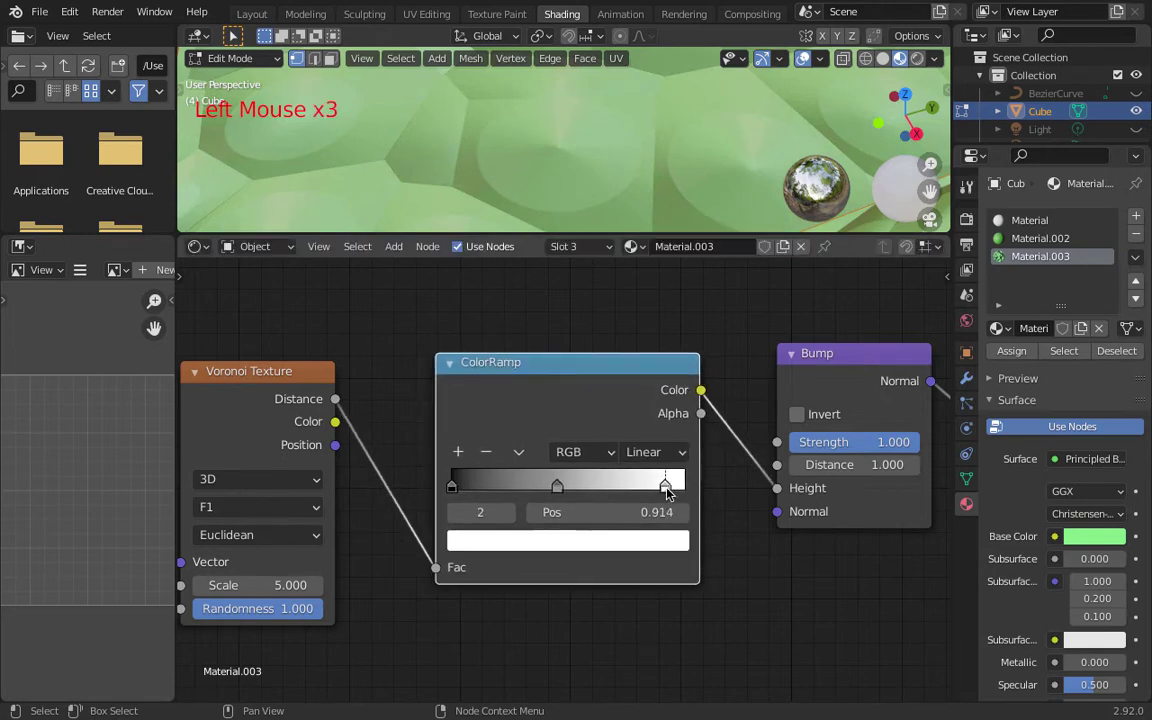
pyautogui.moveTo(666, 490); pyautogui.dragTo(680, 491)
# Step: Slide the middle grey stop to position 0.441 and frame the whole node chain
pyautogui.moveTo(569, 489)
pyautogui.mouseDown()
pyautogui.moveTo(557, 488)
pyautogui.moveTo(593, 488)
pyautogui.moveTo(554, 488)
pyautogui.mouseUp()
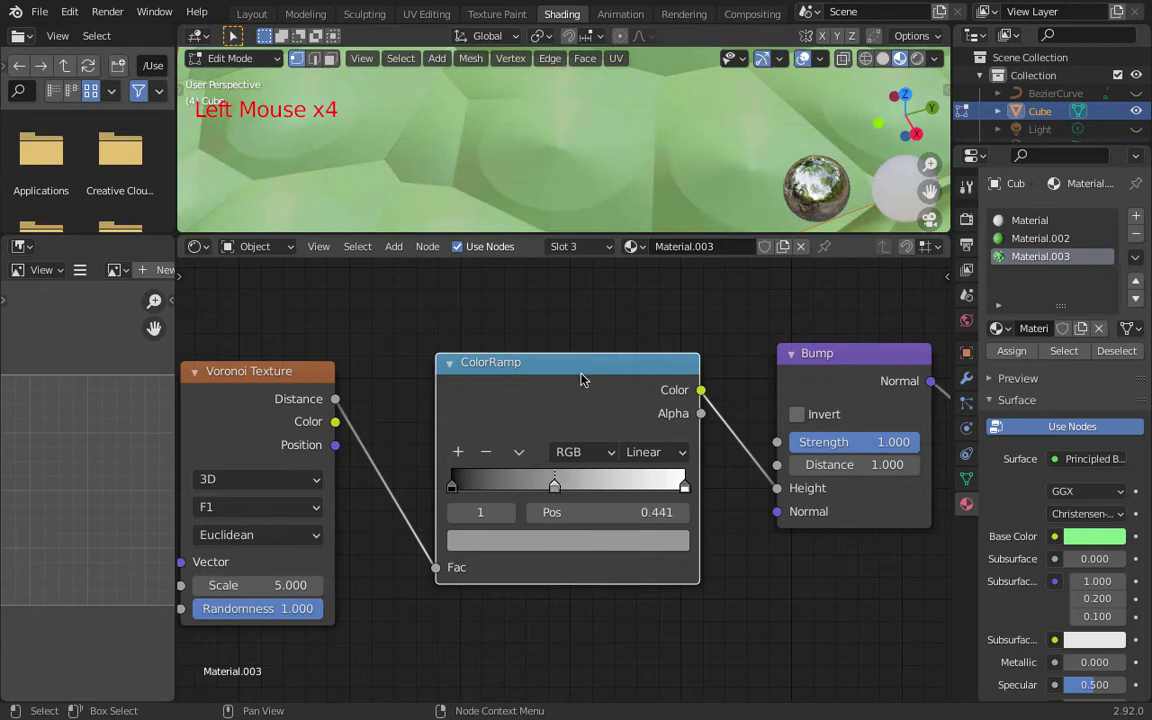
pyautogui.scroll(-7, 520, 148)
pyautogui.moveTo(524, 148); pyautogui.dragTo(575, 140, button='middle')
pyautogui.scroll(-1, 608, 104)
pyautogui.scroll(1, 608, 104)
pyautogui.scroll(-6, 593, 362)
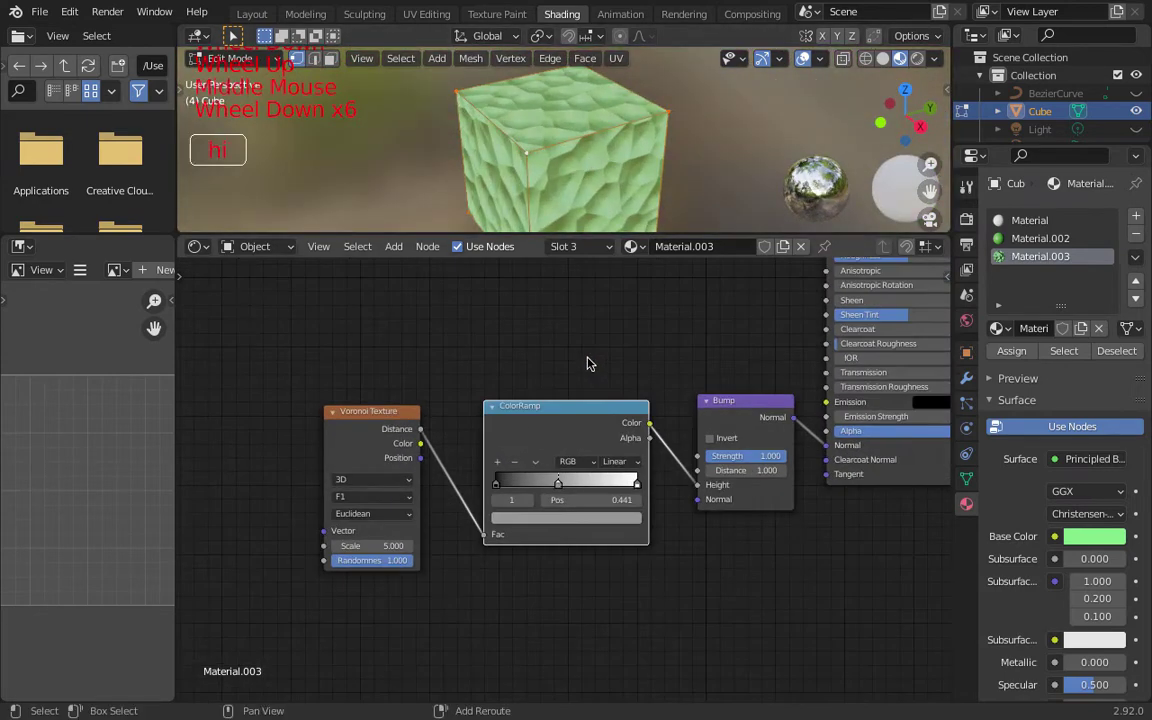
pyautogui.keyDown('shift'); pyautogui.moveTo(589, 363); pyautogui.dragTo(627, 373, button='middle'); pyautogui.keyUp('shift')
pyautogui.keyDown('shift'); pyautogui.moveTo(535, 345); pyautogui.dragTo(575, 388, button='middle'); pyautogui.keyUp('shift')
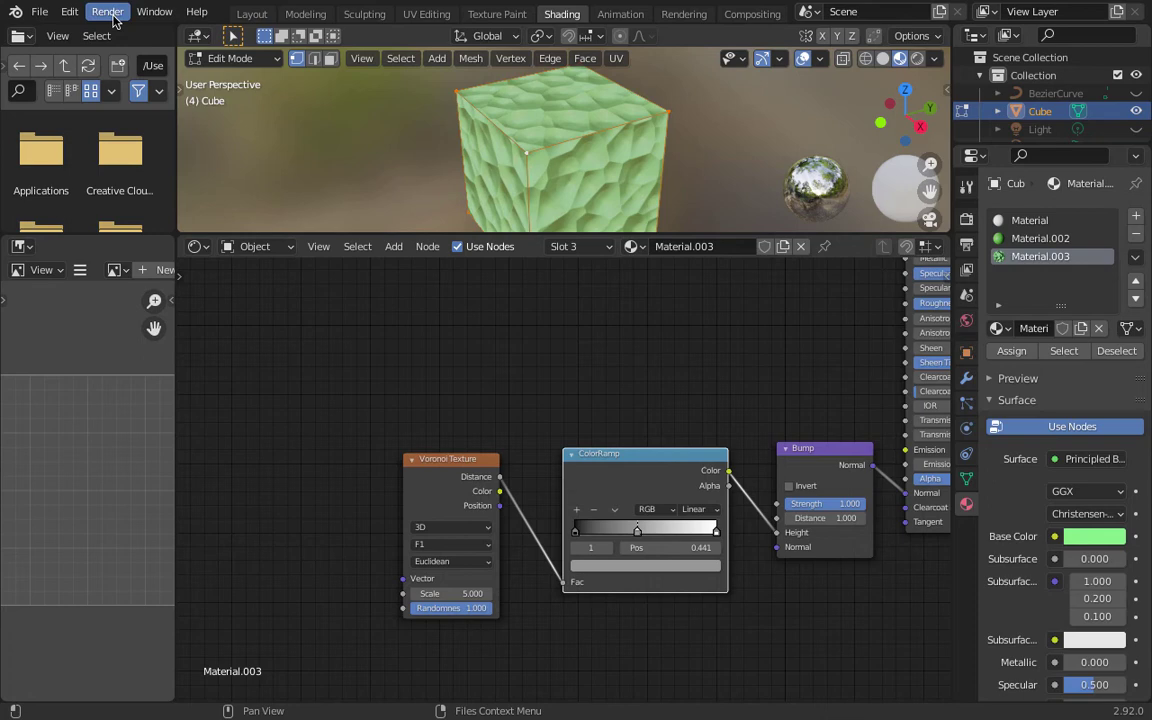
pyautogui.click(69, 12)
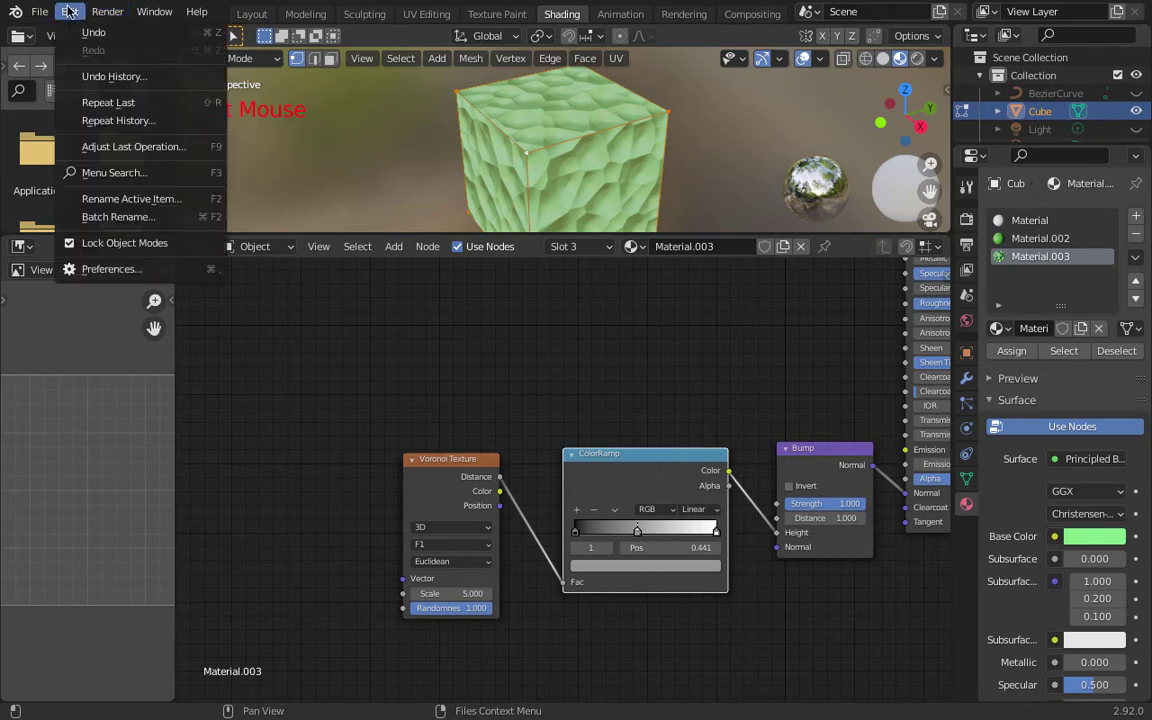
pyautogui.click(95, 268)
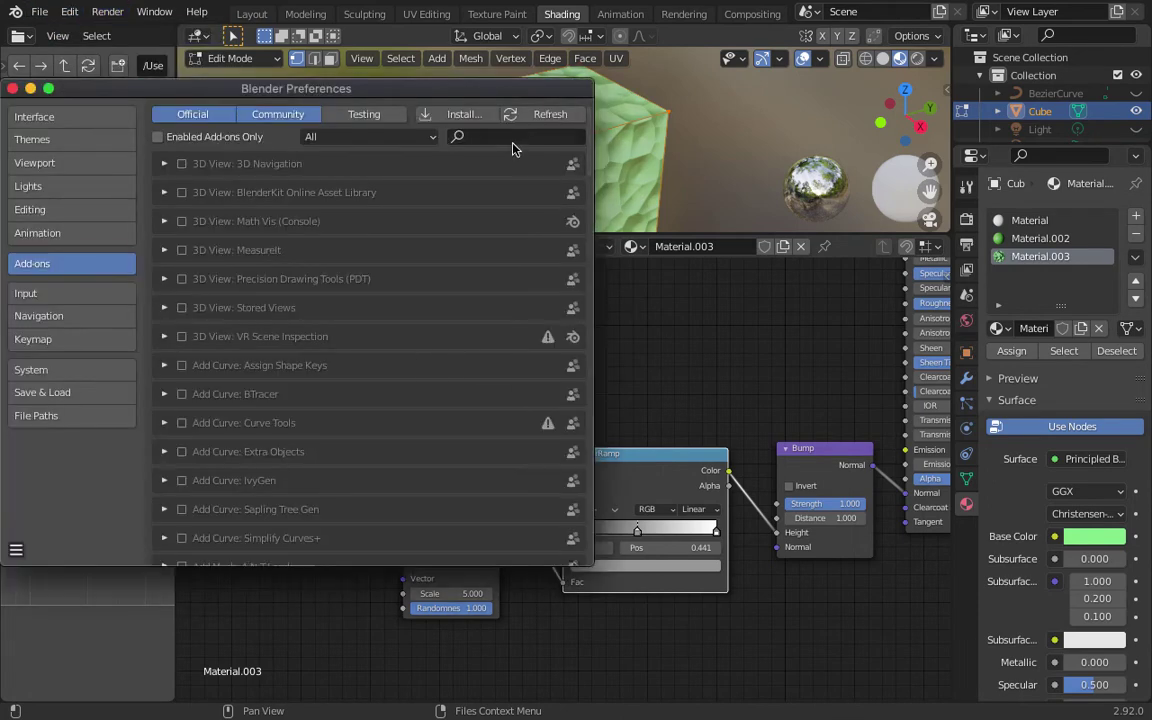
pyautogui.click(512, 138)
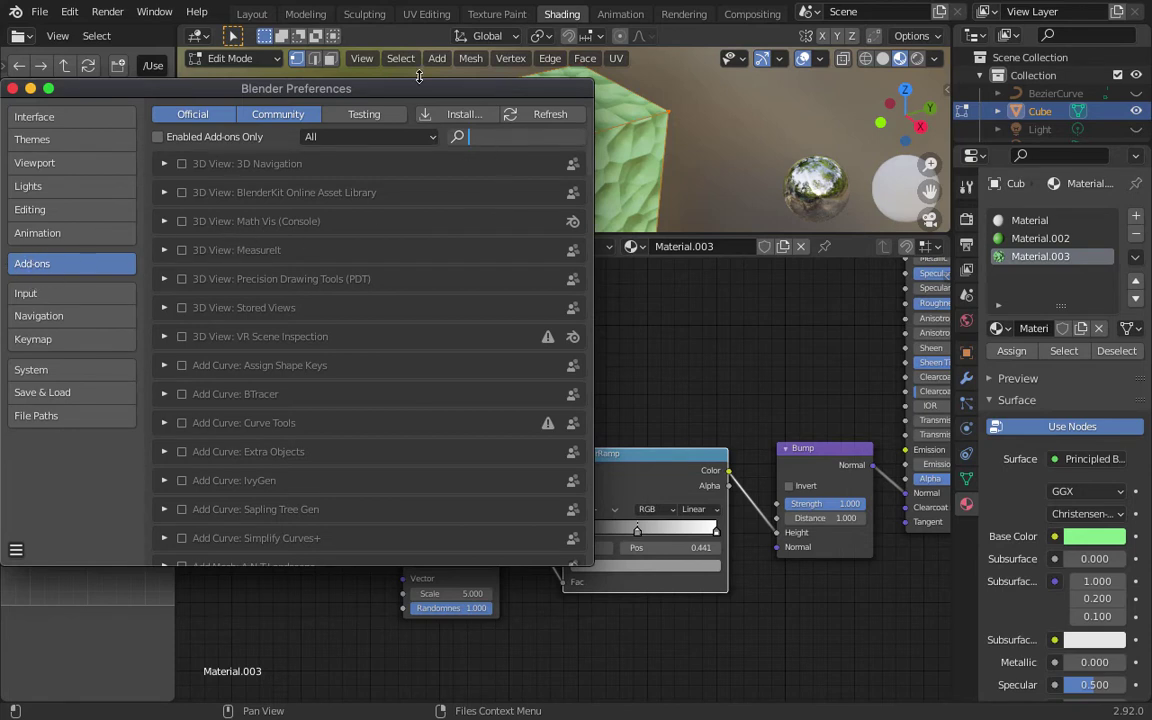
pyautogui.write('node')
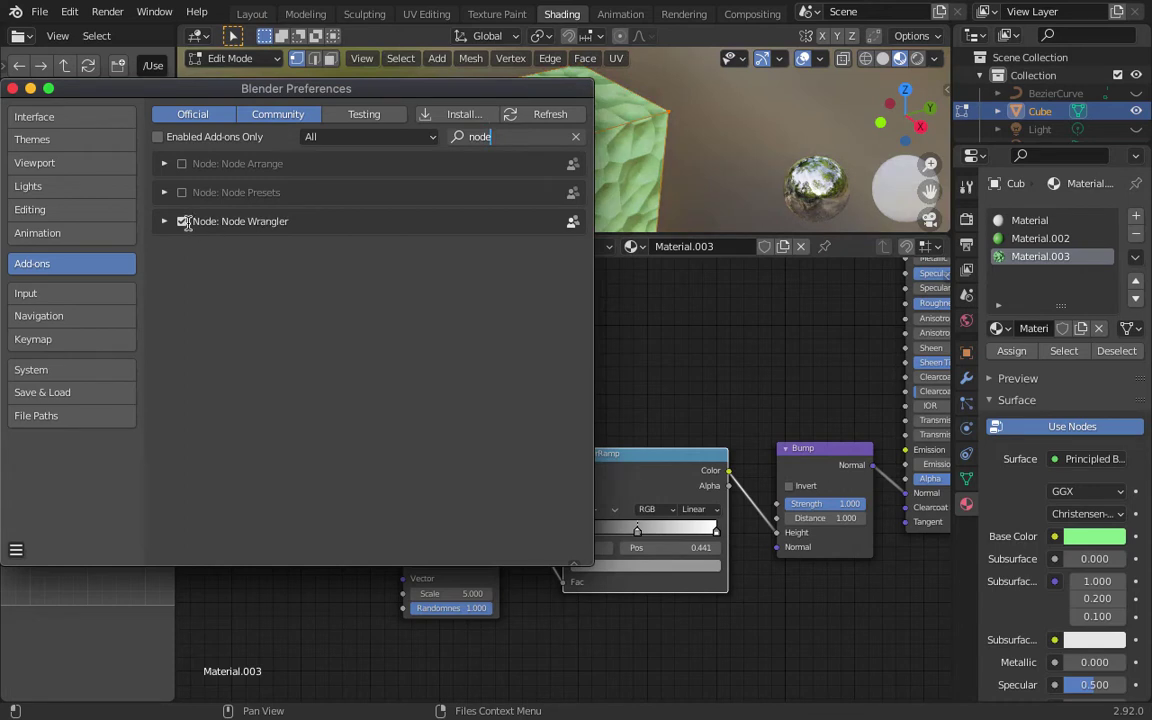
pyautogui.click(12, 89)
# Step: Add Texture Coordinate and Mapping nodes to the Voronoi Texture with Ctrl+T
pyautogui.click(451, 461)
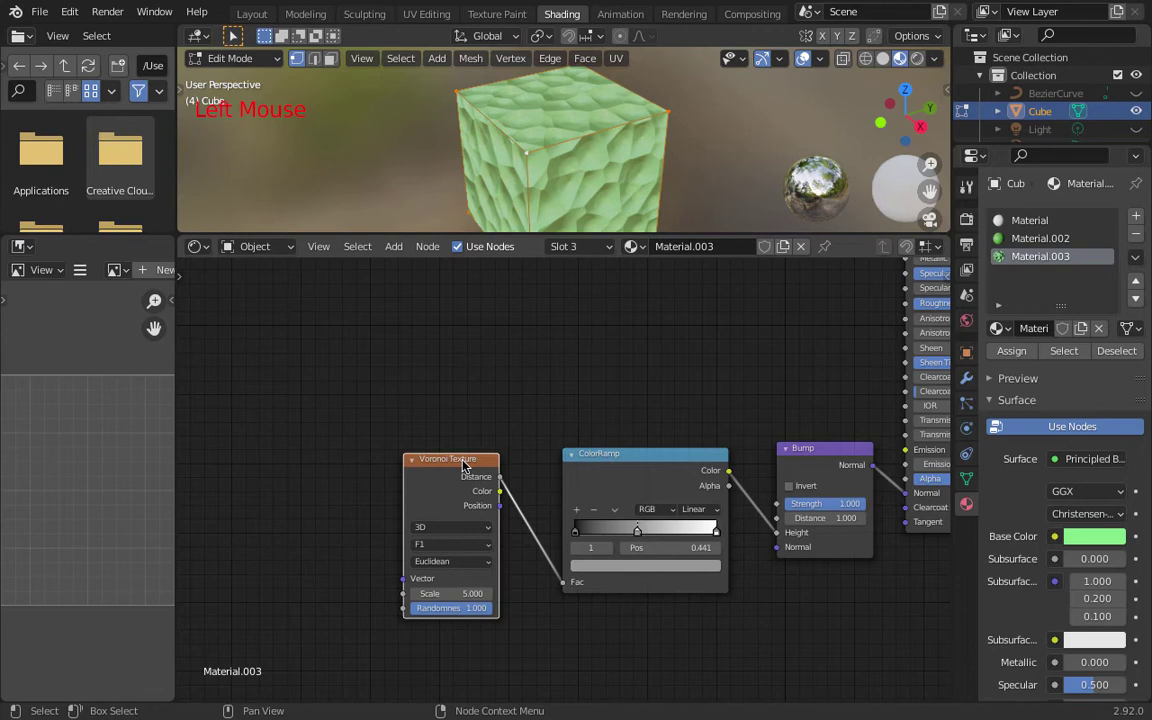
pyautogui.press('ctrl')
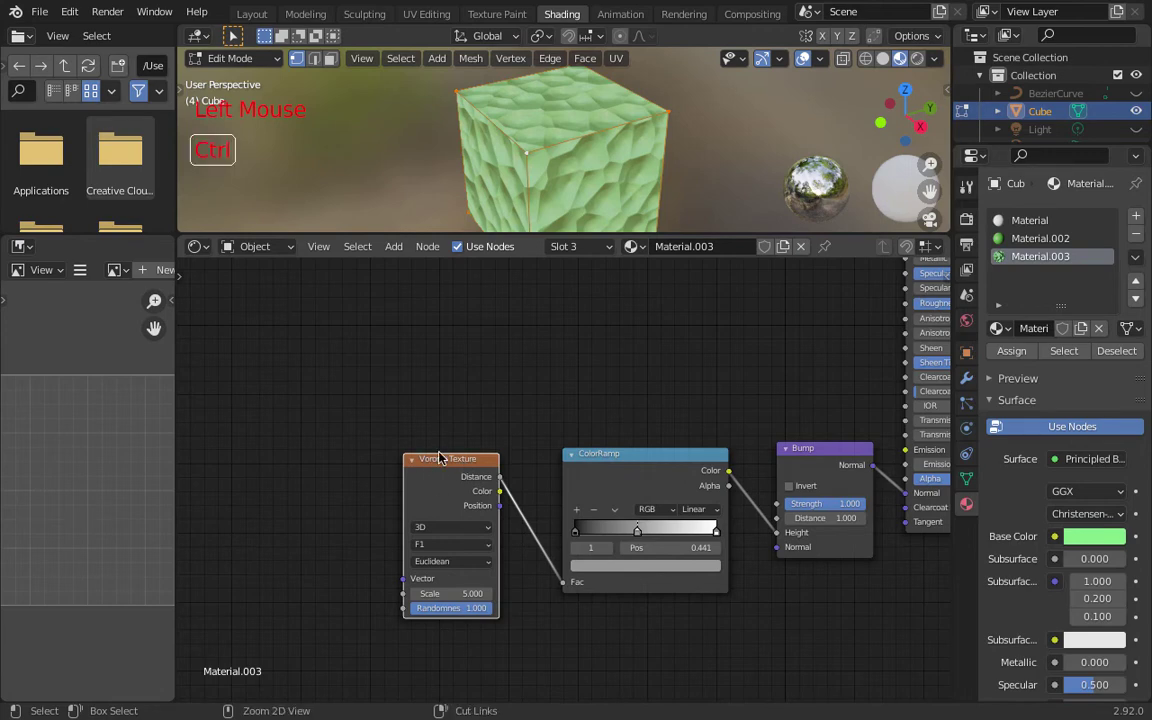
pyautogui.hotkey('ctrl', 't')
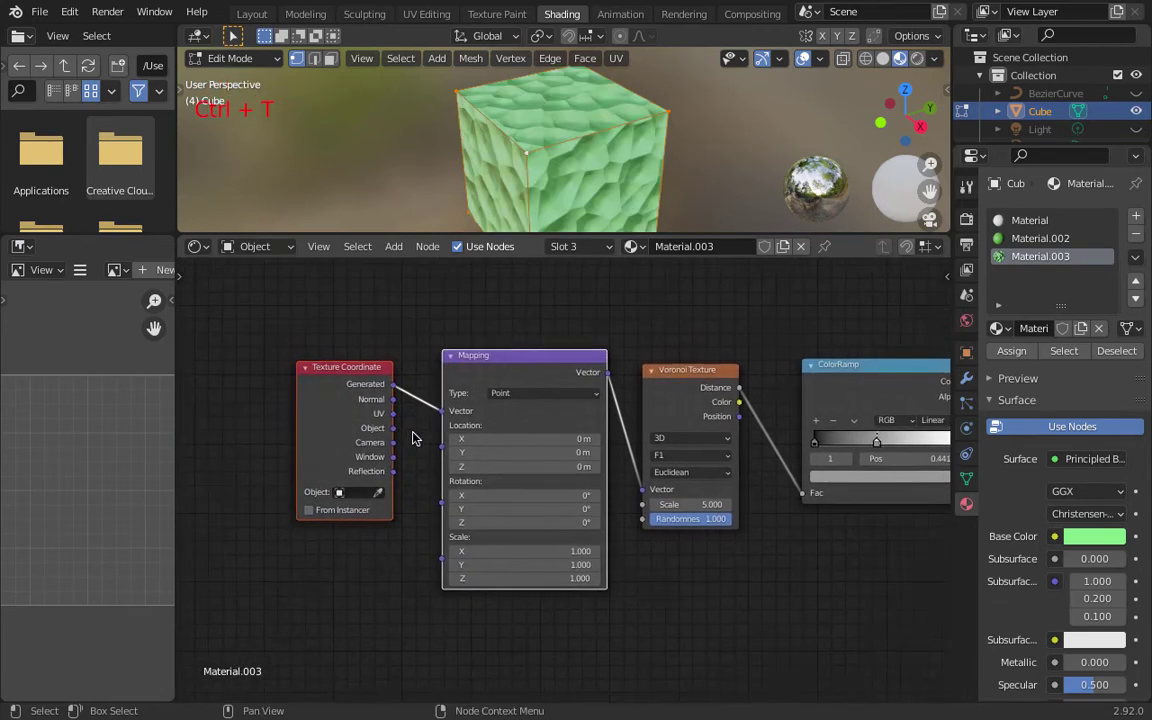
pyautogui.scroll(3, 415, 438)
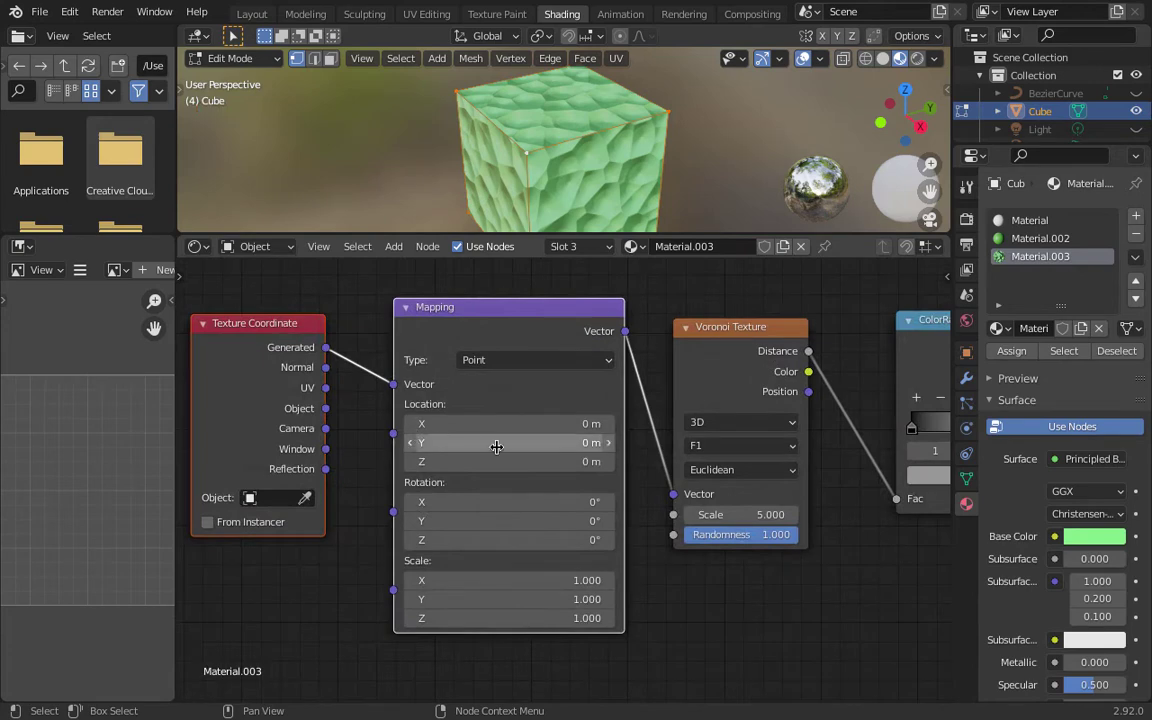
# Step: Set the Mapping node's Scale to 3 on X, Y and Z
pyautogui.click(495, 584)
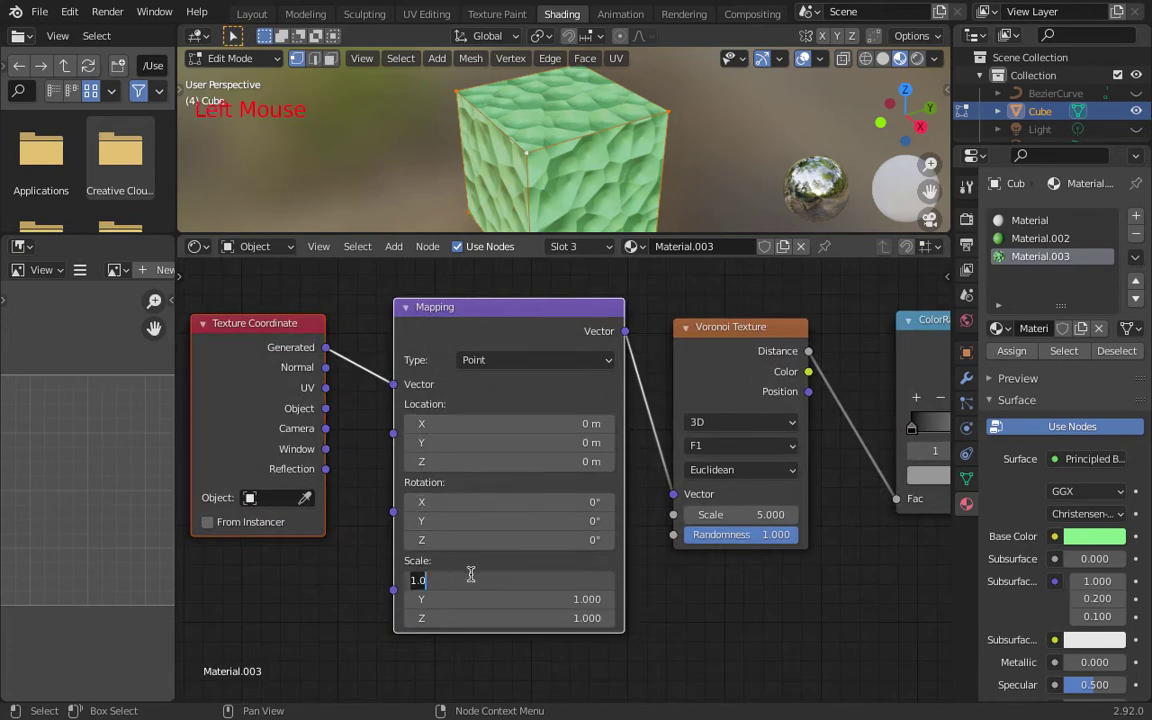
pyautogui.click(514, 561)
pyautogui.doubleClick(508, 581)
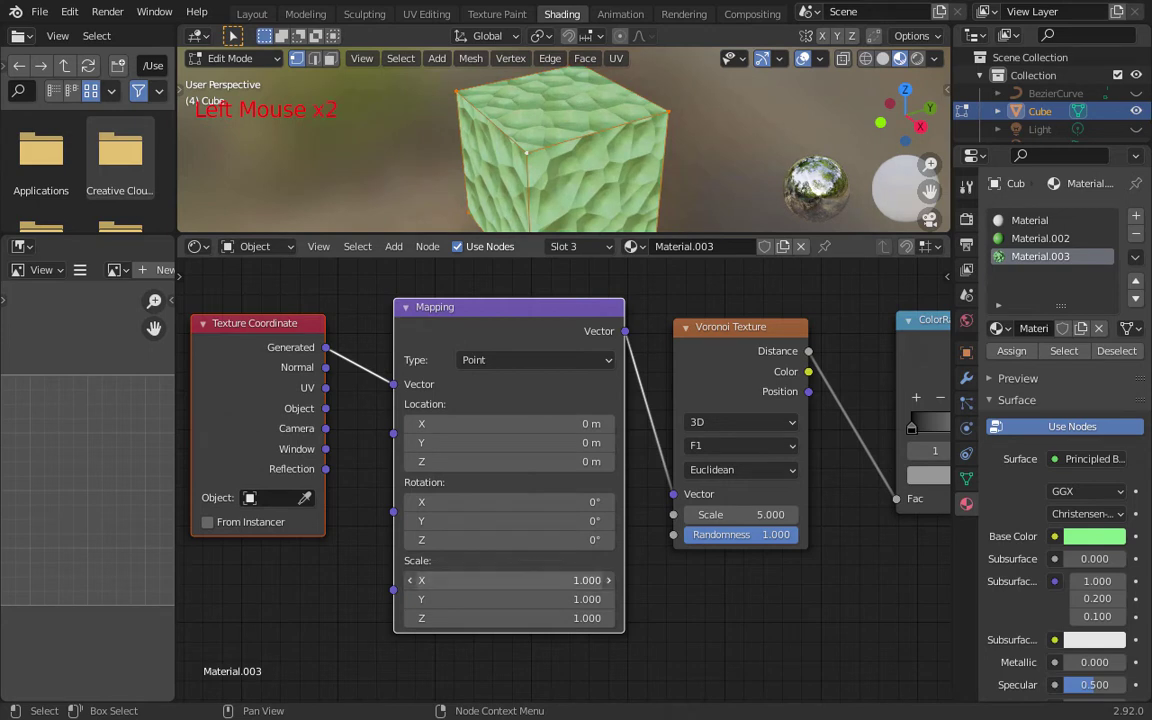
pyautogui.moveTo(508, 582); pyautogui.dragTo(509, 618)
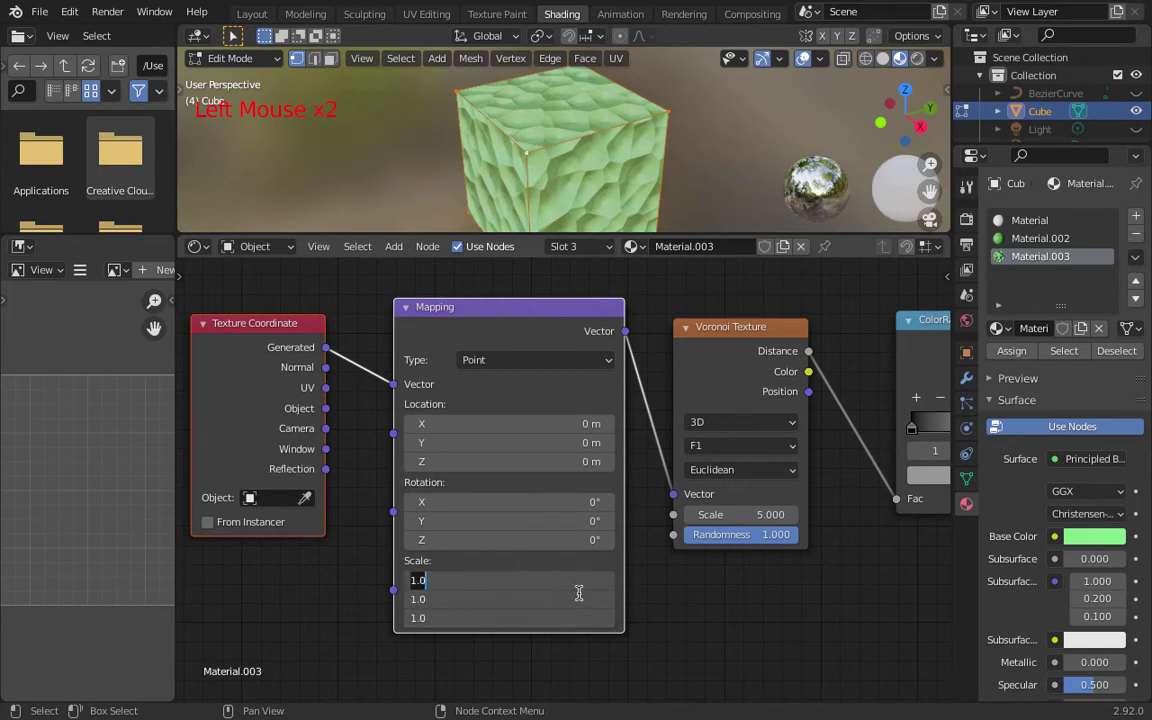
pyautogui.write('3')
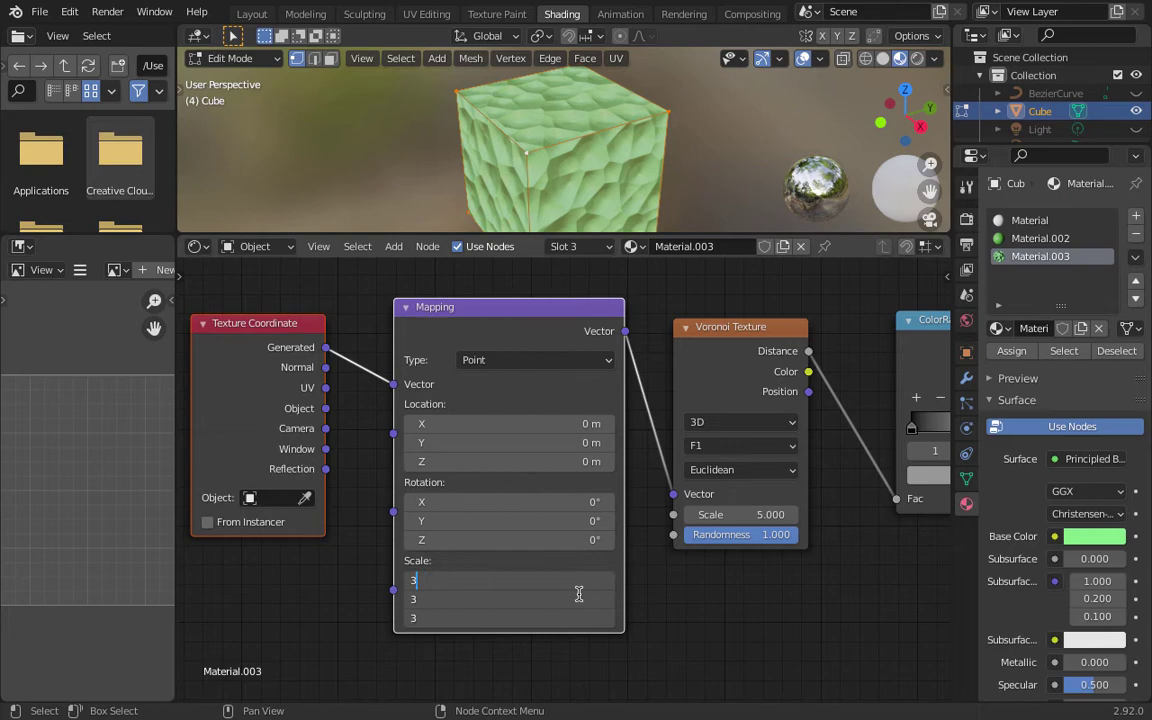
pyautogui.press('Return')
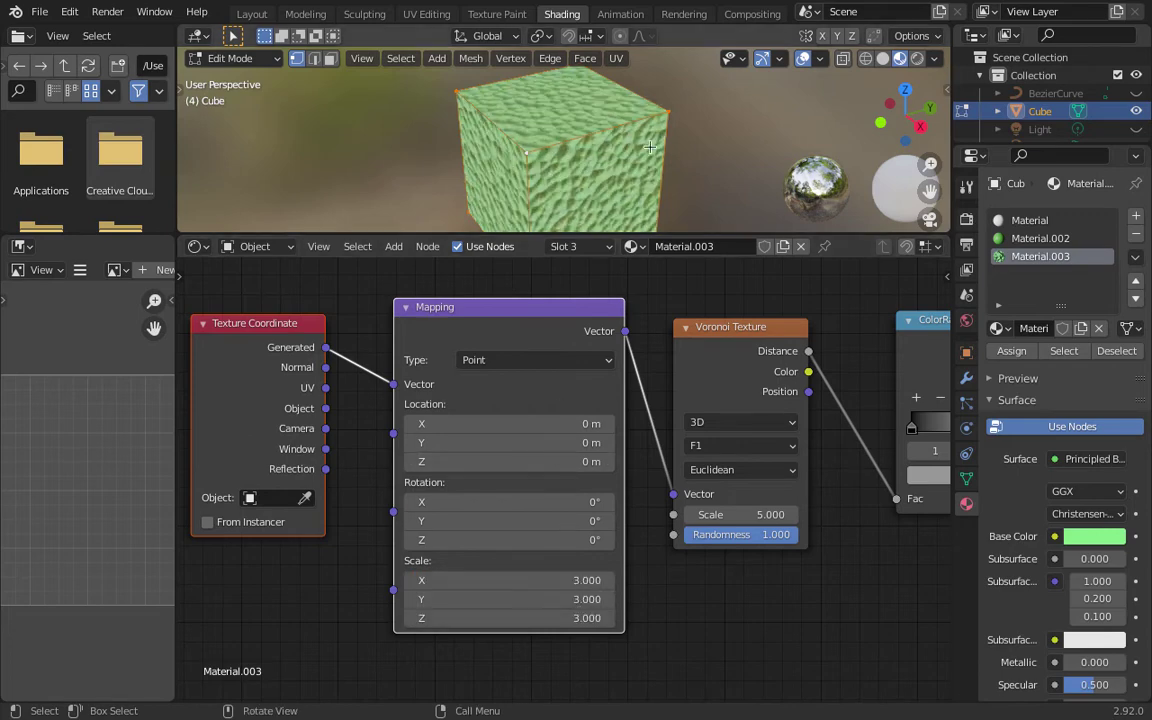
# Step: Change the Mapping Scale to 5 on all three axes for finer cells
pyautogui.scroll(5, 595, 138)
pyautogui.scroll(-5, 595, 138)
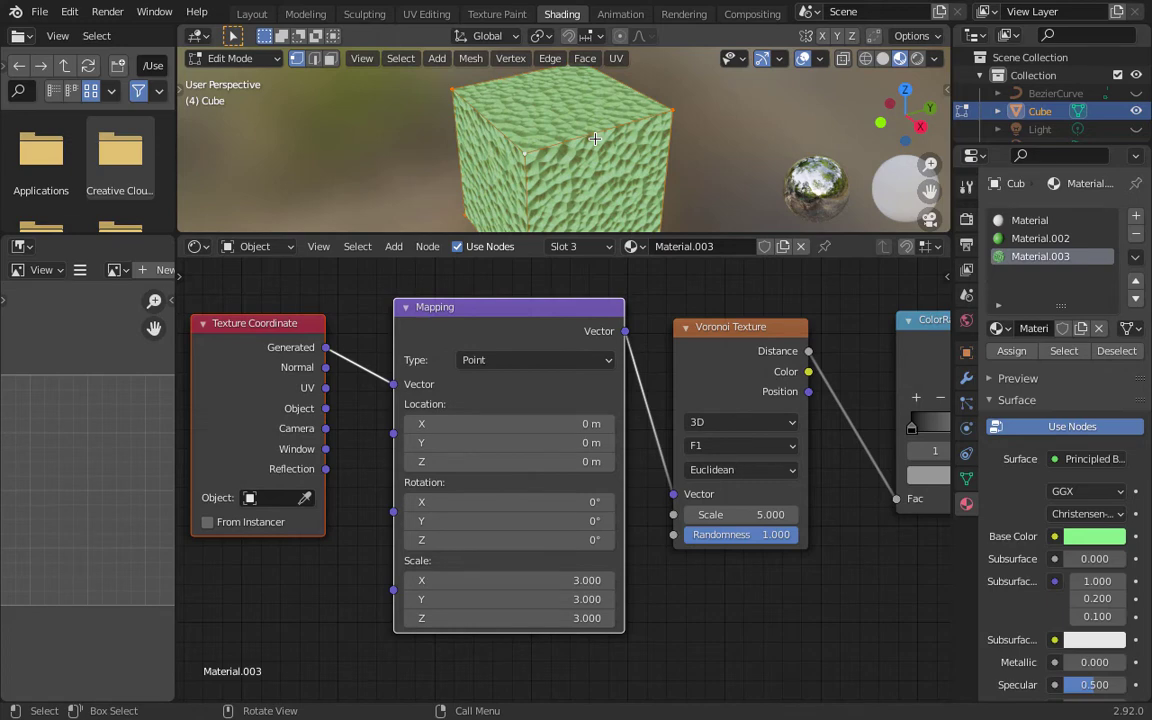
pyautogui.click(537, 580)
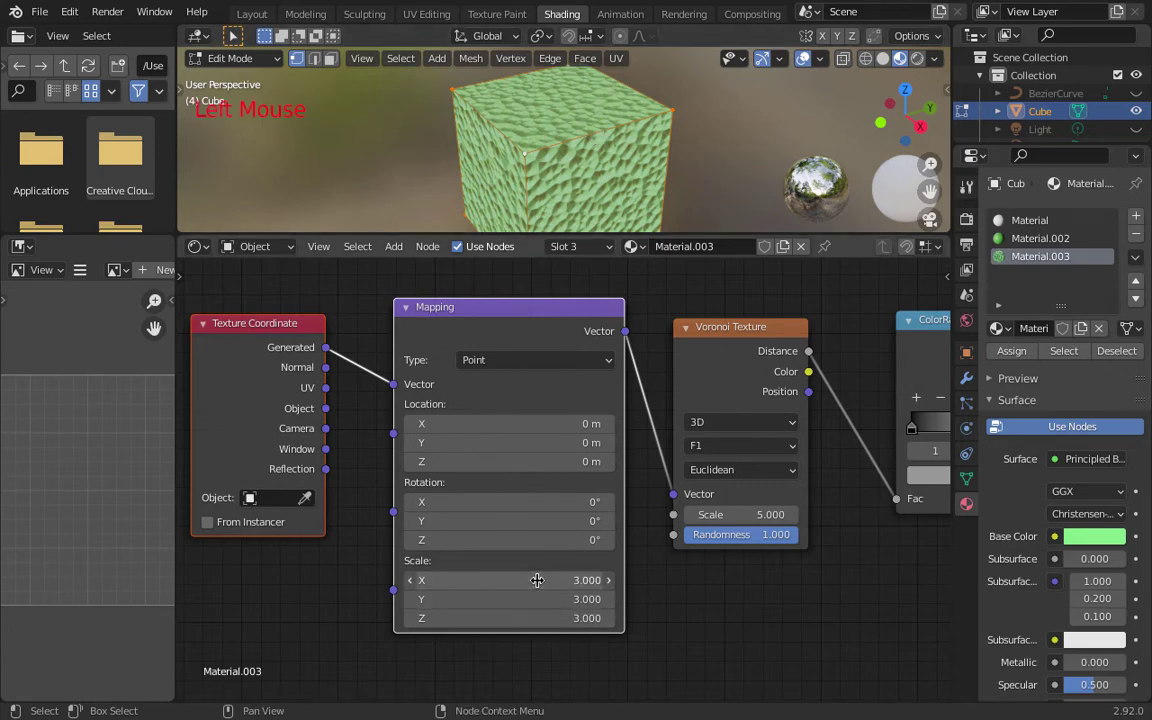
pyautogui.moveTo(537, 580)
pyautogui.mouseDown()
pyautogui.moveTo(532, 619)
pyautogui.moveTo(537, 581)
pyautogui.mouseUp()
pyautogui.write('5')
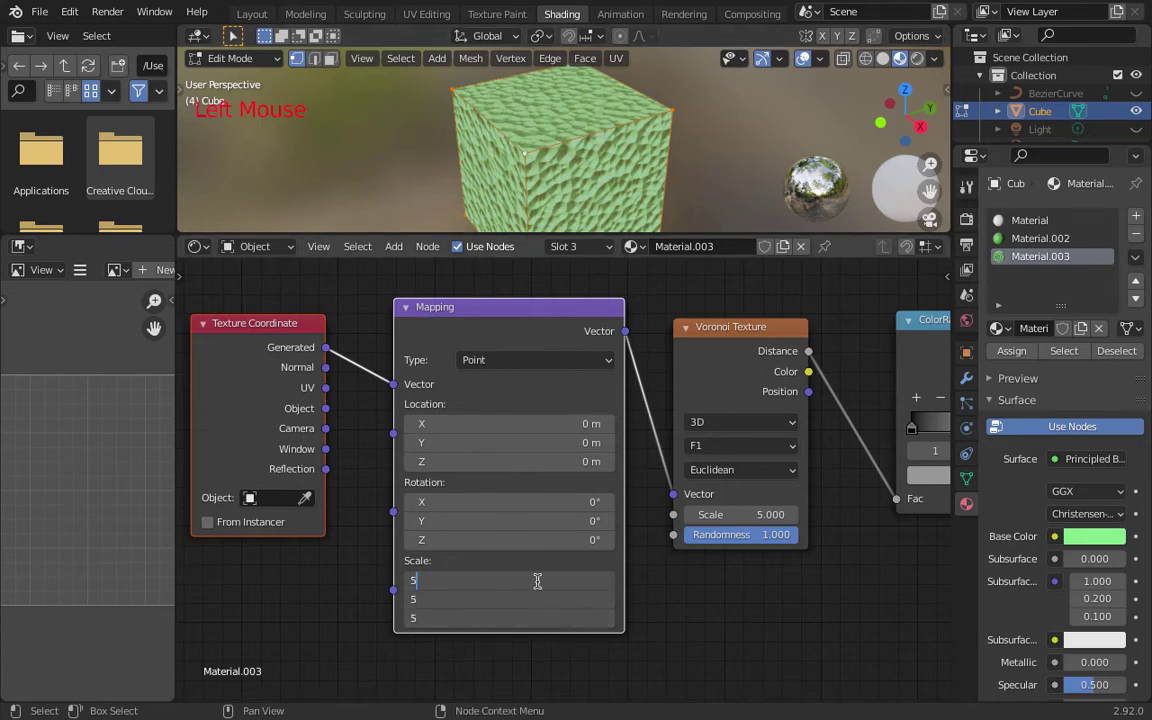
pyautogui.press('Return')
pyautogui.scroll(6, 609, 144)
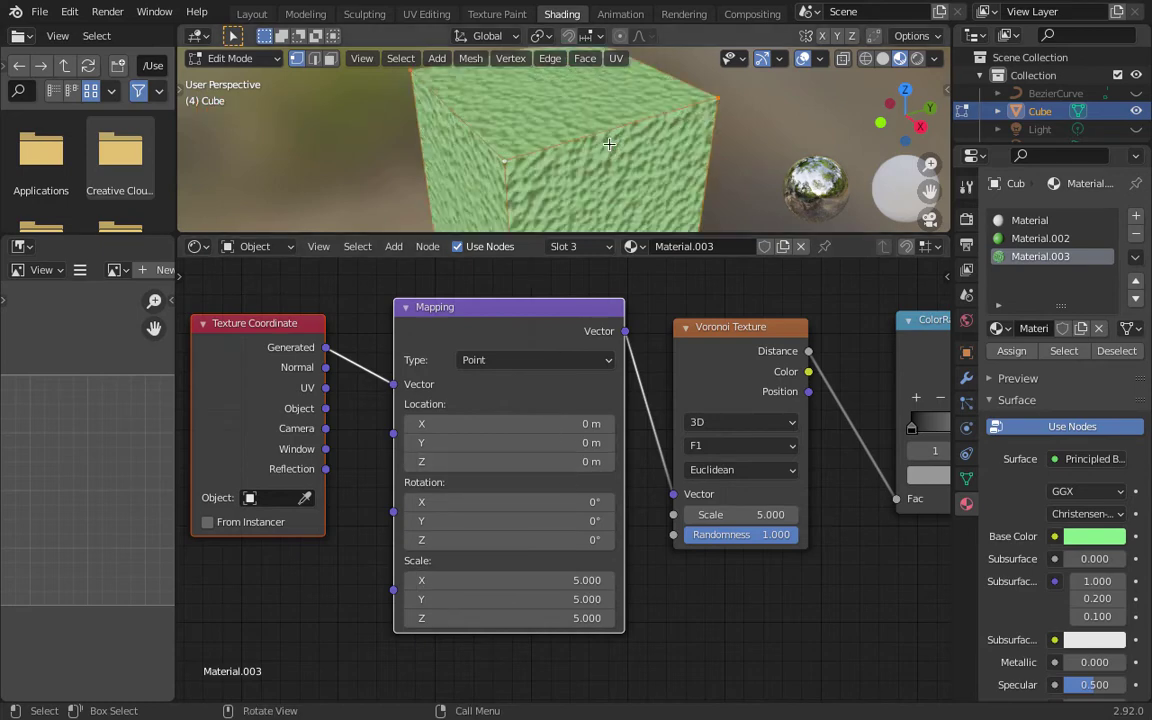
pyautogui.scroll(-3, 609, 144)
pyautogui.moveTo(609, 144); pyautogui.dragTo(572, 155, button='middle')
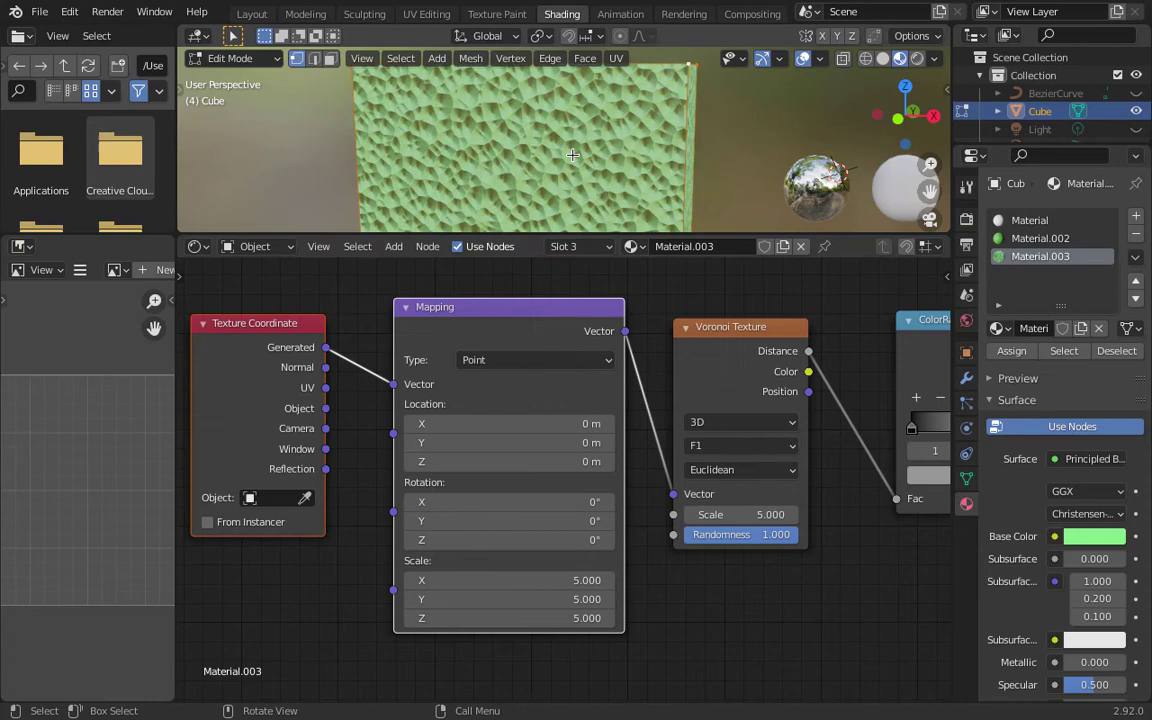
pyautogui.scroll(2, 572, 155)
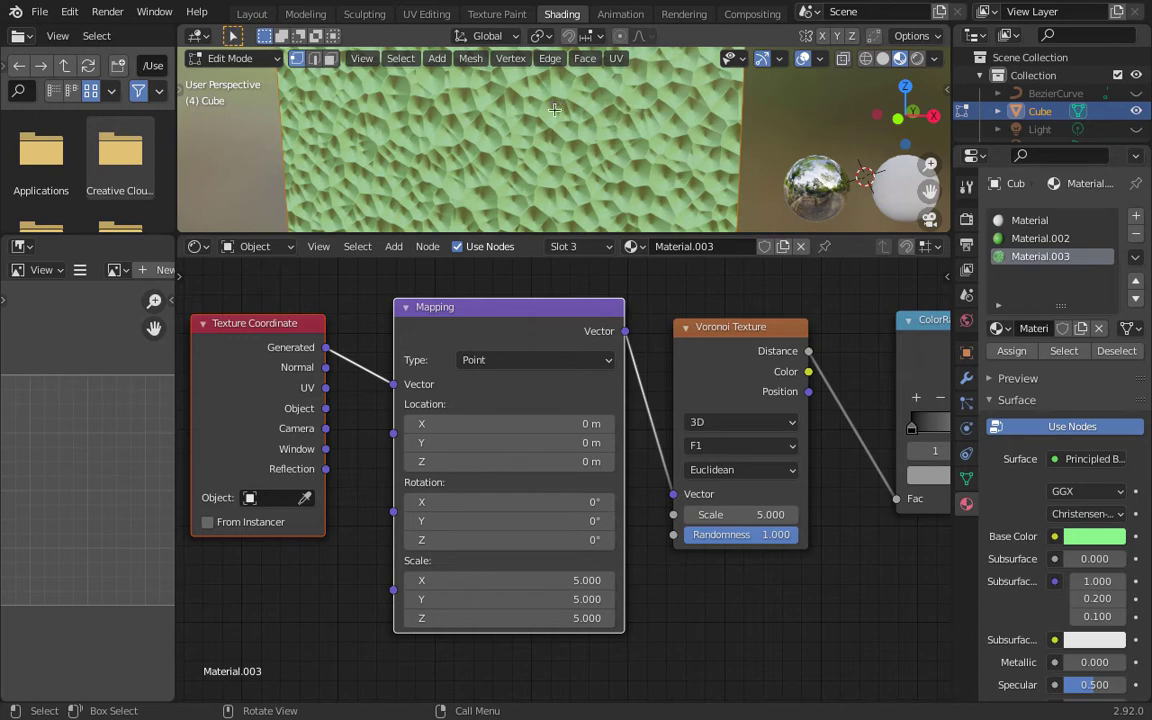
pyautogui.scroll(-10, 605, 141)
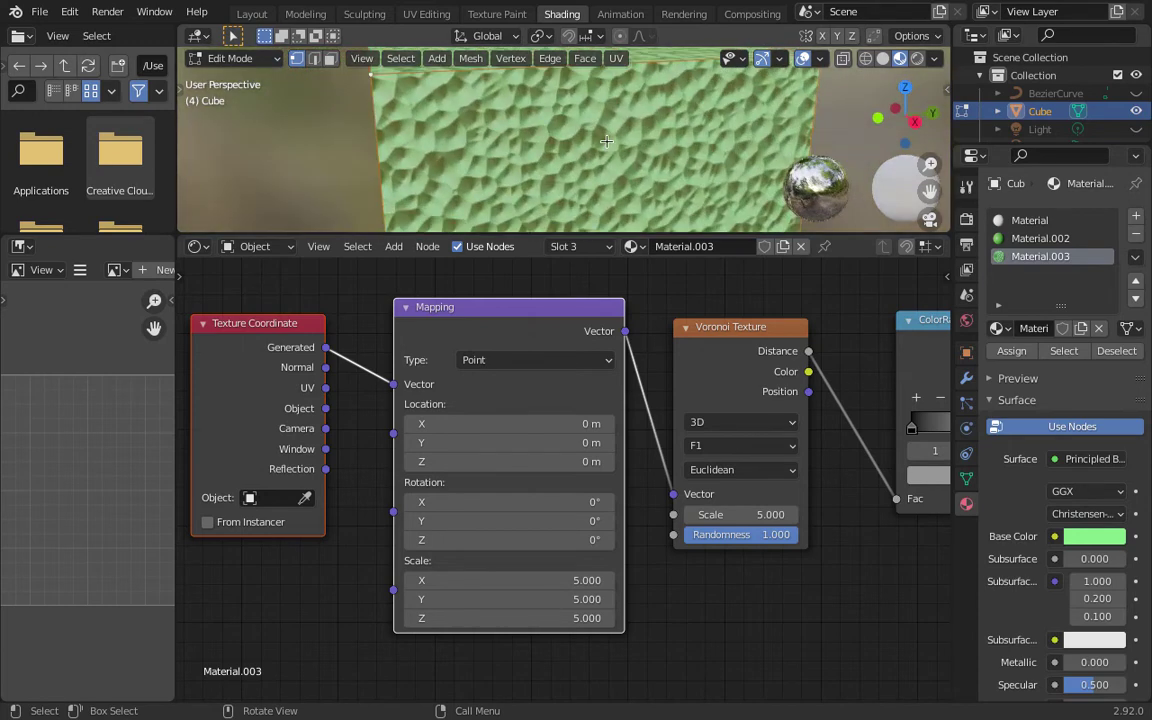
pyautogui.scroll(-5, 605, 141)
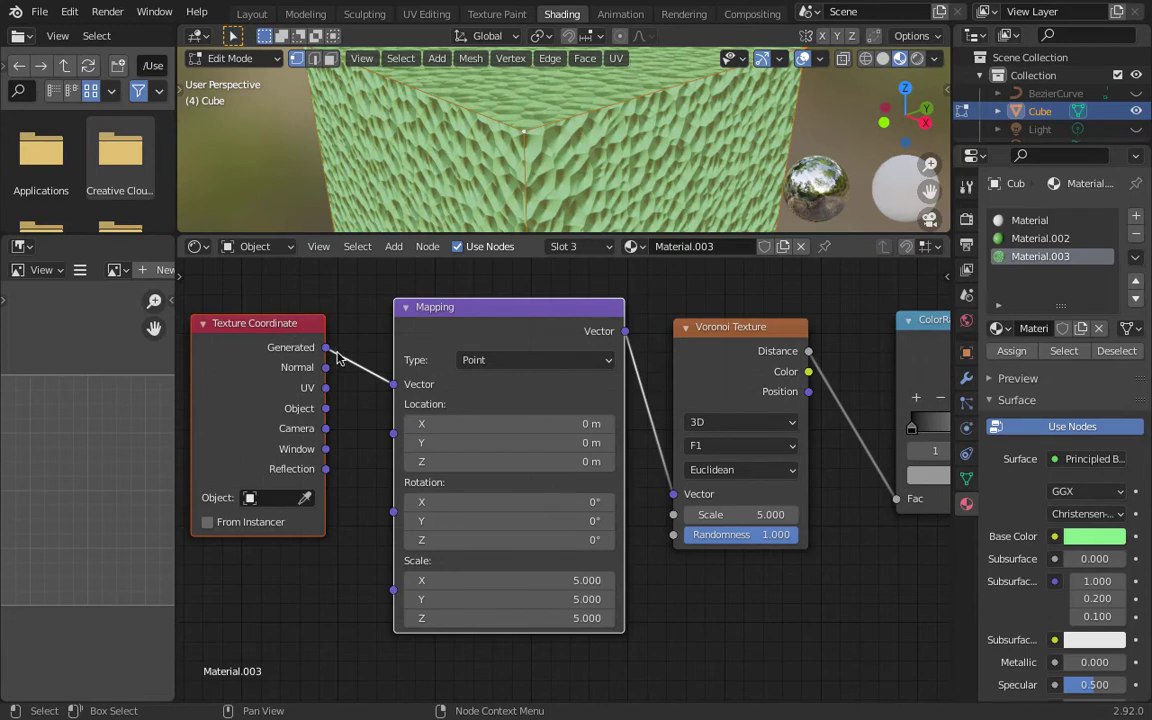
# Step: After checking the UV layout, plug Texture Coordinate Object instead of UV into Mapping Vector
pyautogui.moveTo(326, 367)
pyautogui.mouseDown()
pyautogui.moveTo(396, 388)
pyautogui.moveTo(332, 388)
pyautogui.moveTo(400, 392)
pyautogui.mouseUp()
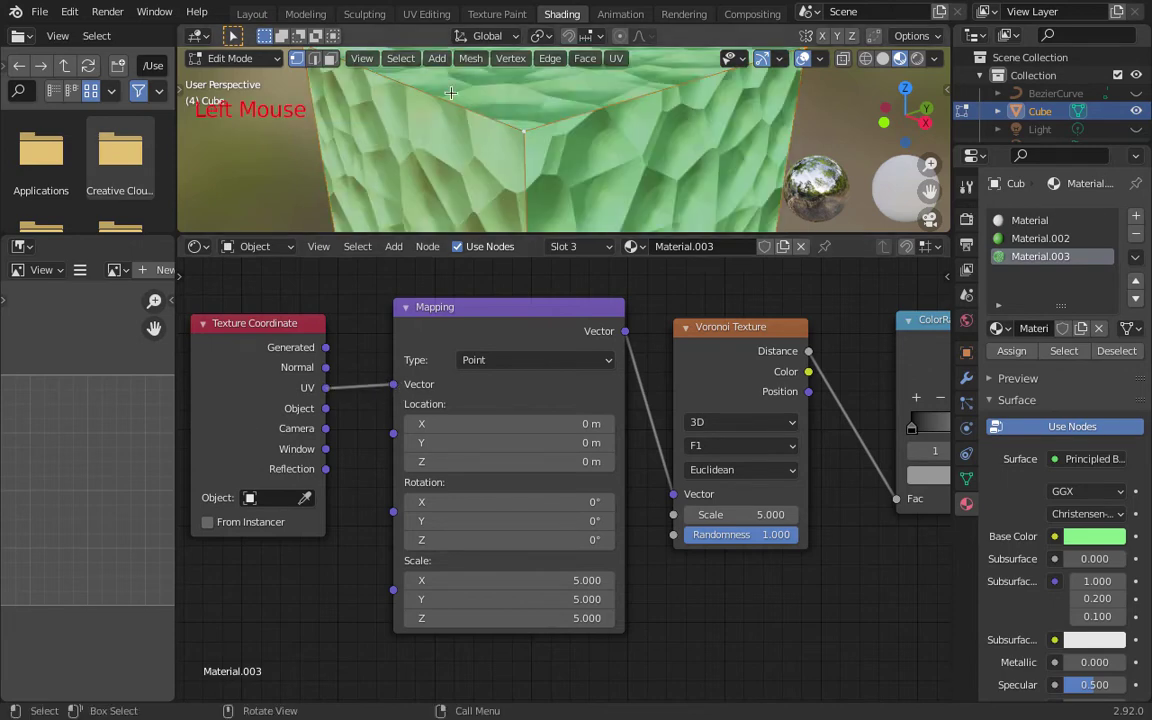
pyautogui.click(424, 14)
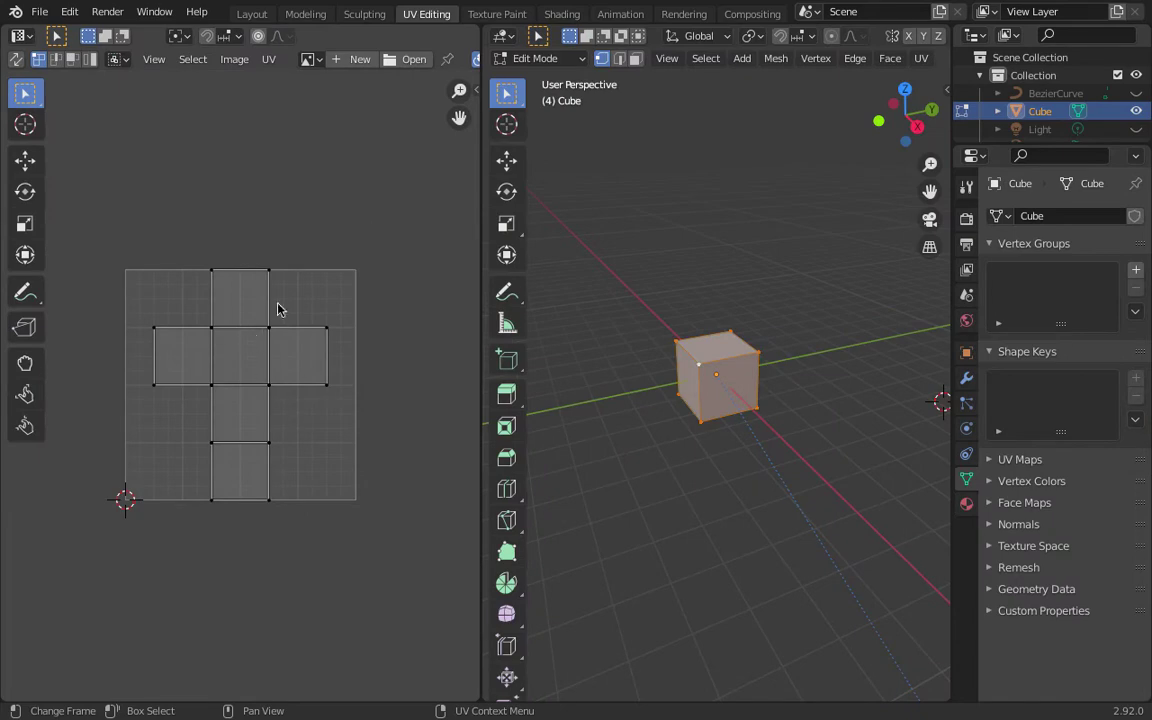
pyautogui.click(561, 14)
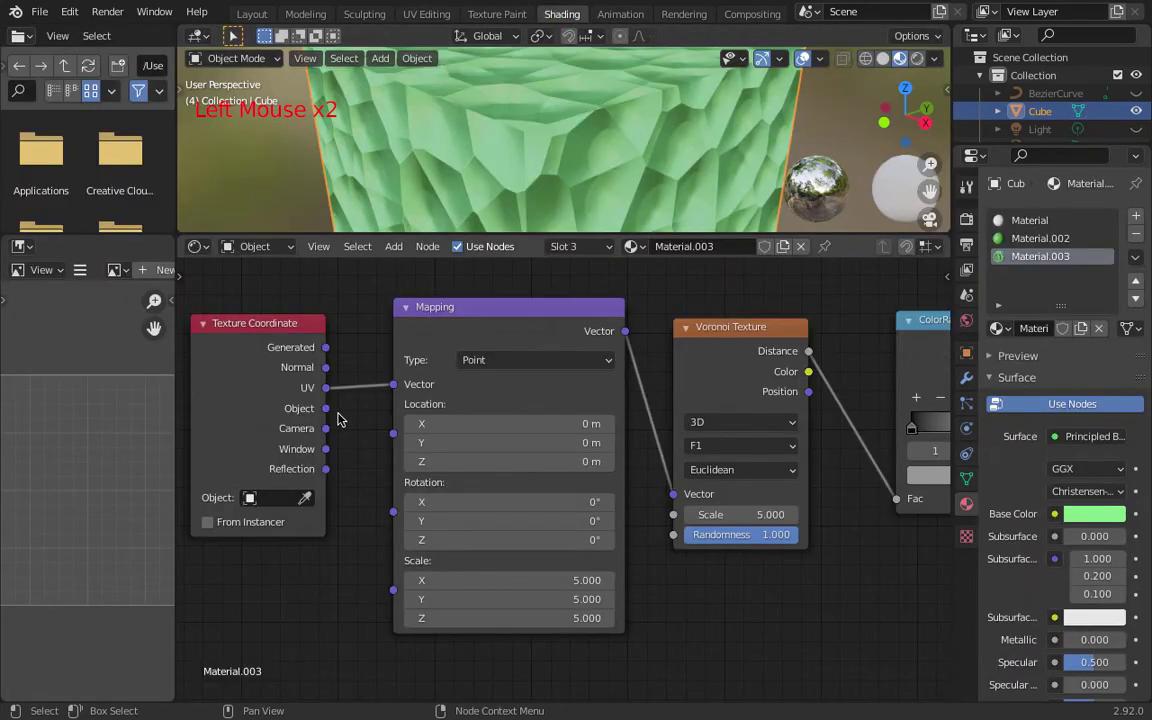
pyautogui.moveTo(326, 408); pyautogui.dragTo(397, 388)
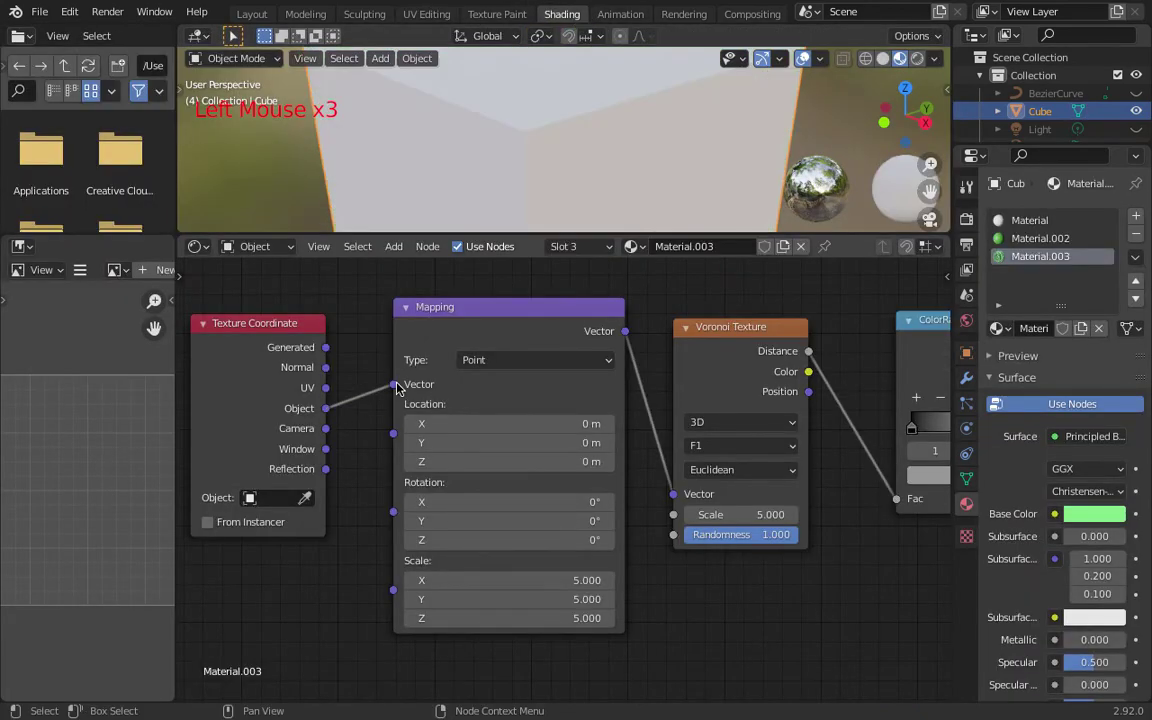
pyautogui.moveTo(603, 158); pyautogui.dragTo(650, 185, button='middle')
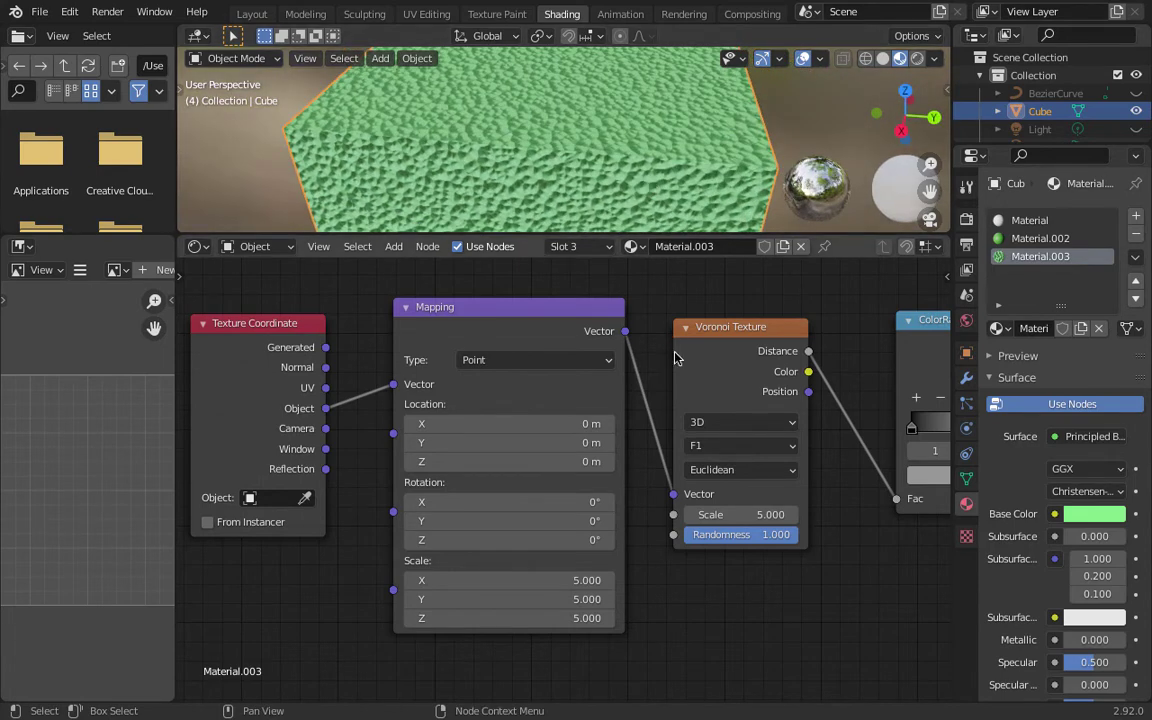
# Step: Search for an Invert node and drop it onto the ColorRamp–Bump link
pyautogui.moveTo(834, 407); pyautogui.dragTo(677, 357, button='middle')
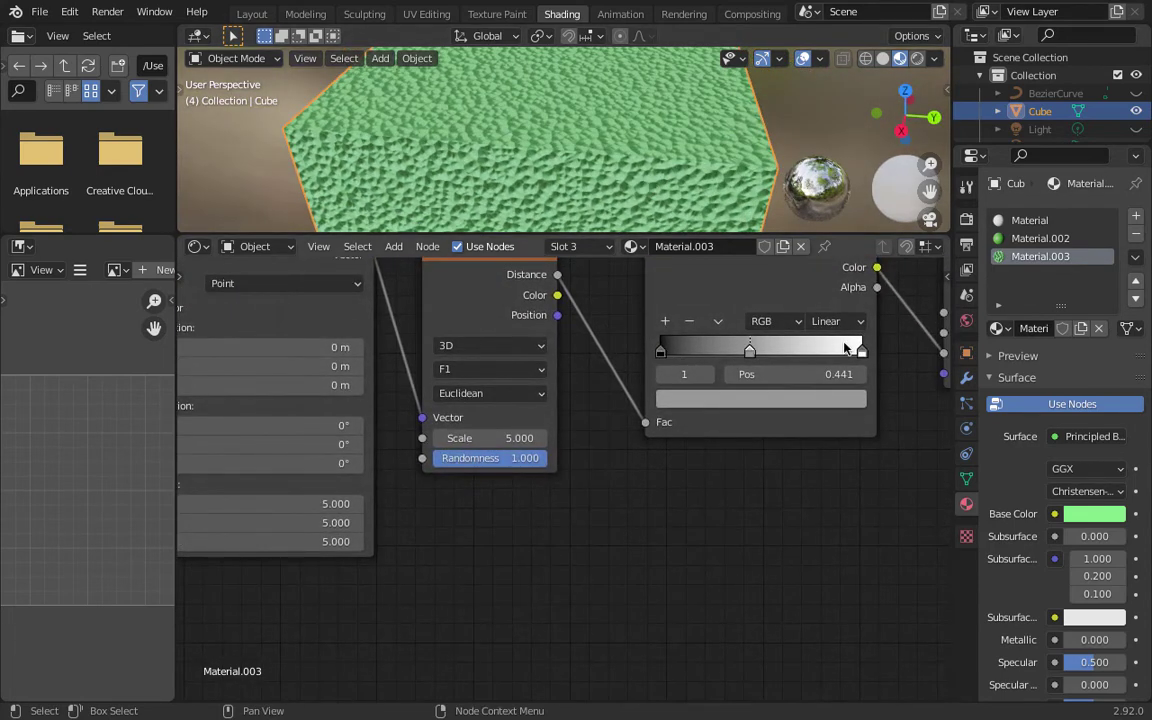
pyautogui.hscroll(10, 750, 354)
pyautogui.scroll(3, 750, 354)
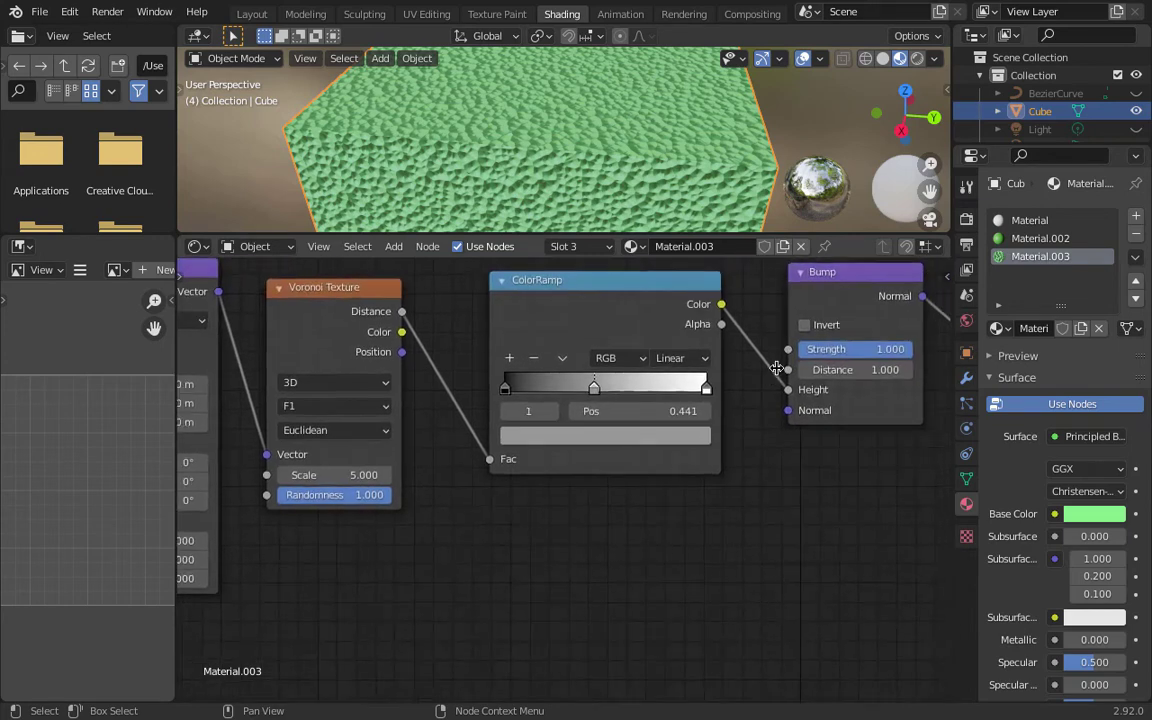
pyautogui.hscroll(3, 767, 357)
pyautogui.scroll(2, 767, 357)
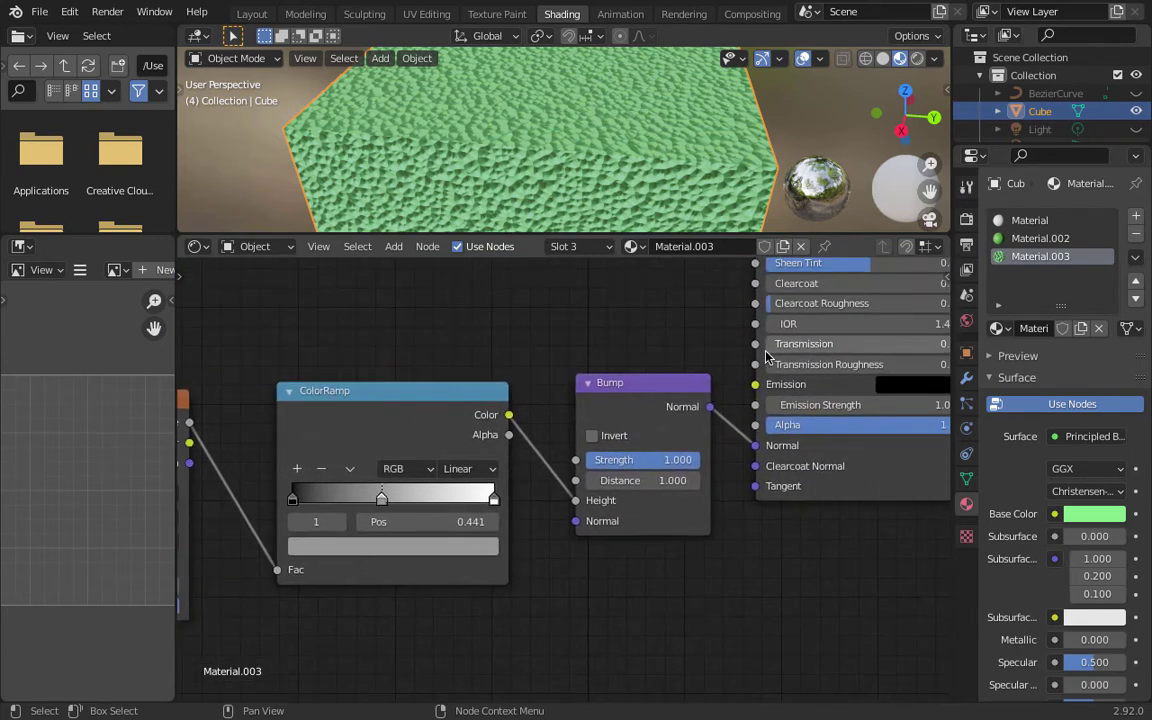
pyautogui.click(573, 601)
pyautogui.hotkey('shift', 'a')
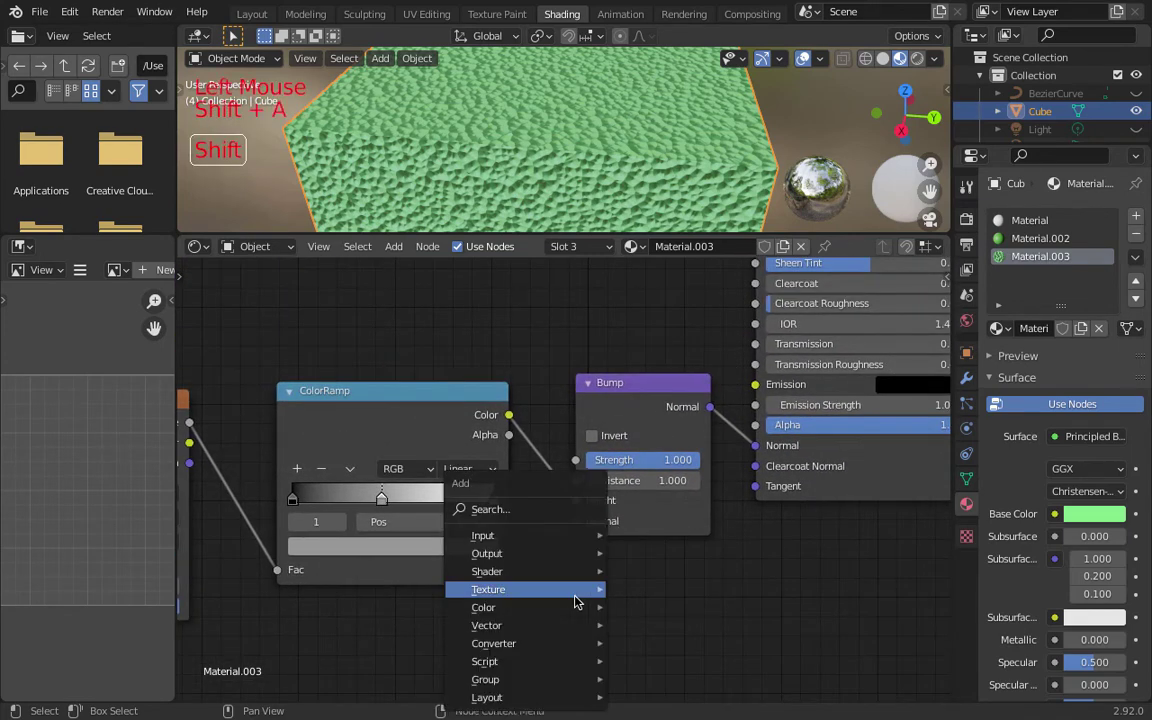
pyautogui.click(556, 508)
pyautogui.write('inv')
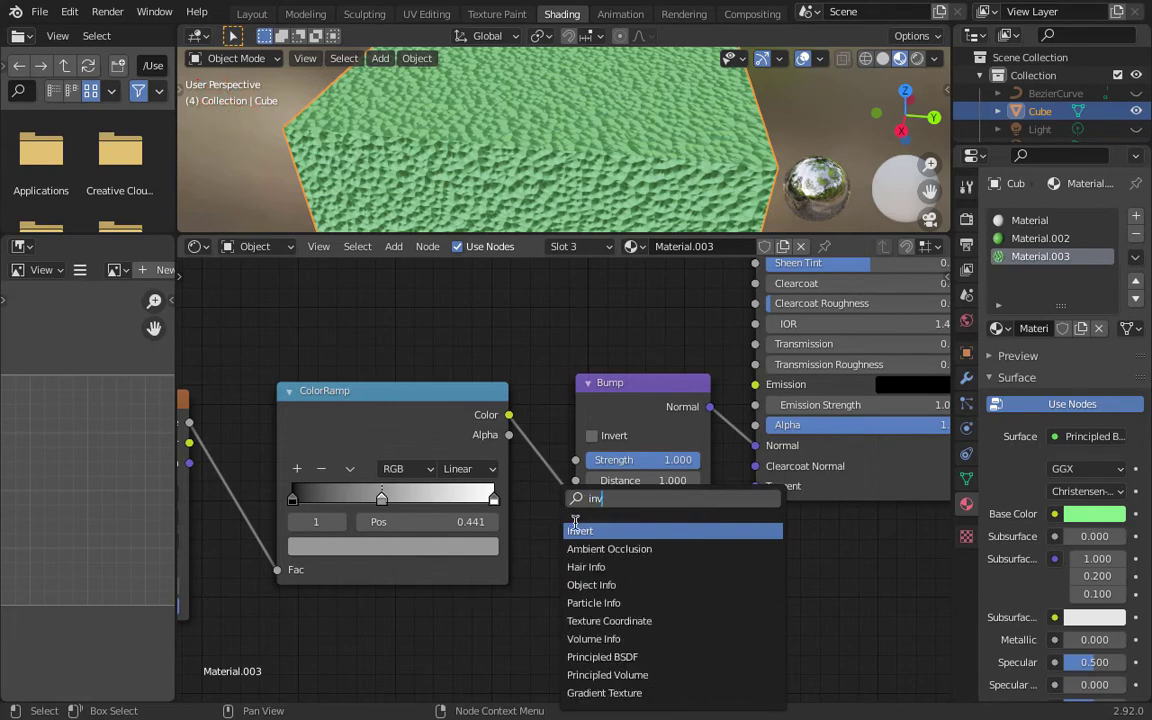
pyautogui.press('Return')
pyautogui.click(553, 470)
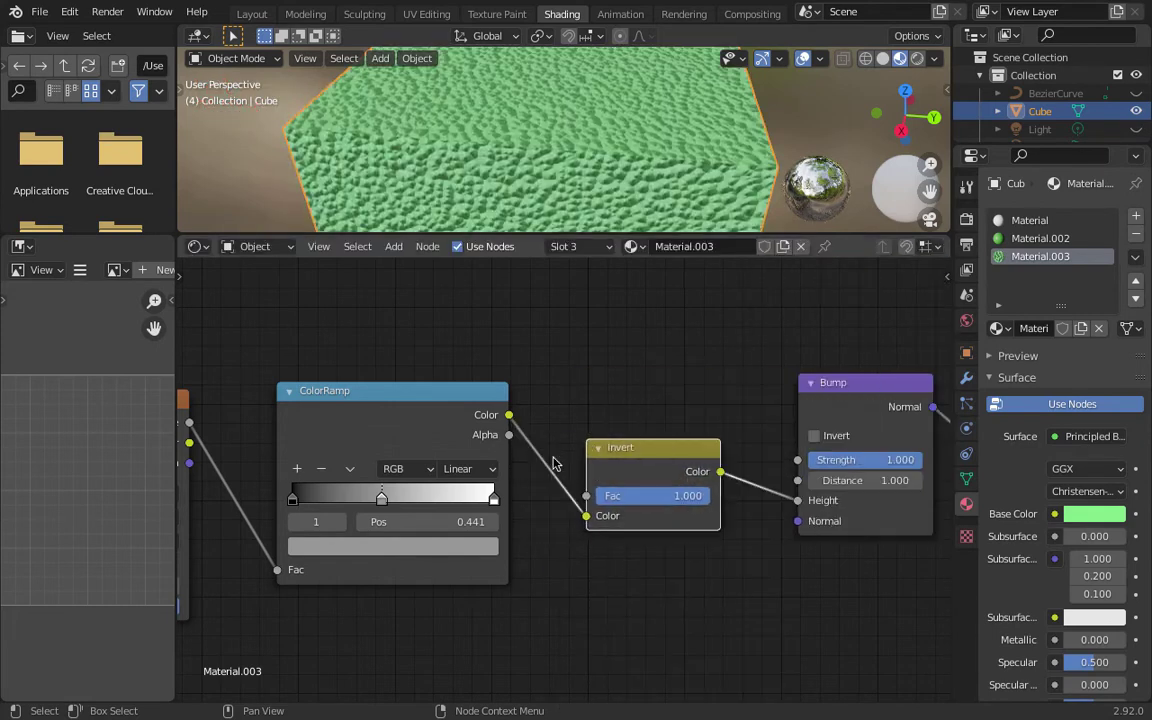
# Step: Compare the Invert Fac at 0.000, then return it to 1.000
pyautogui.scroll(3, 545, 167)
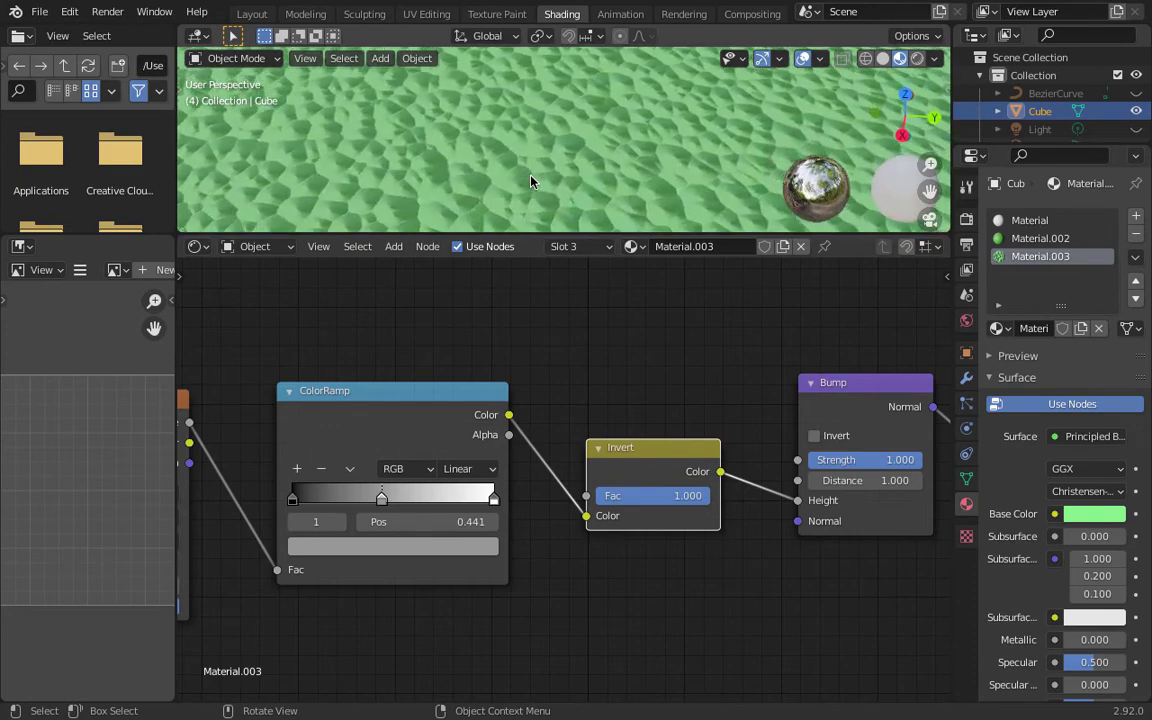
pyautogui.scroll(-5, 530, 181)
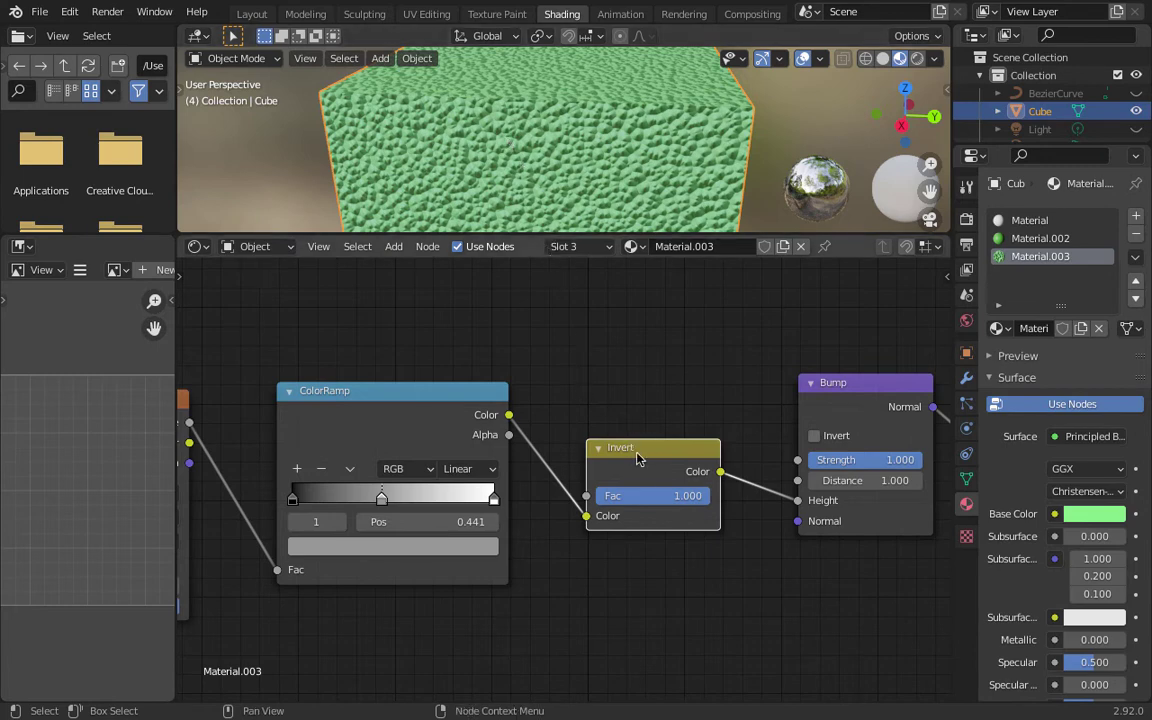
pyautogui.moveTo(708, 505); pyautogui.dragTo(595, 500)
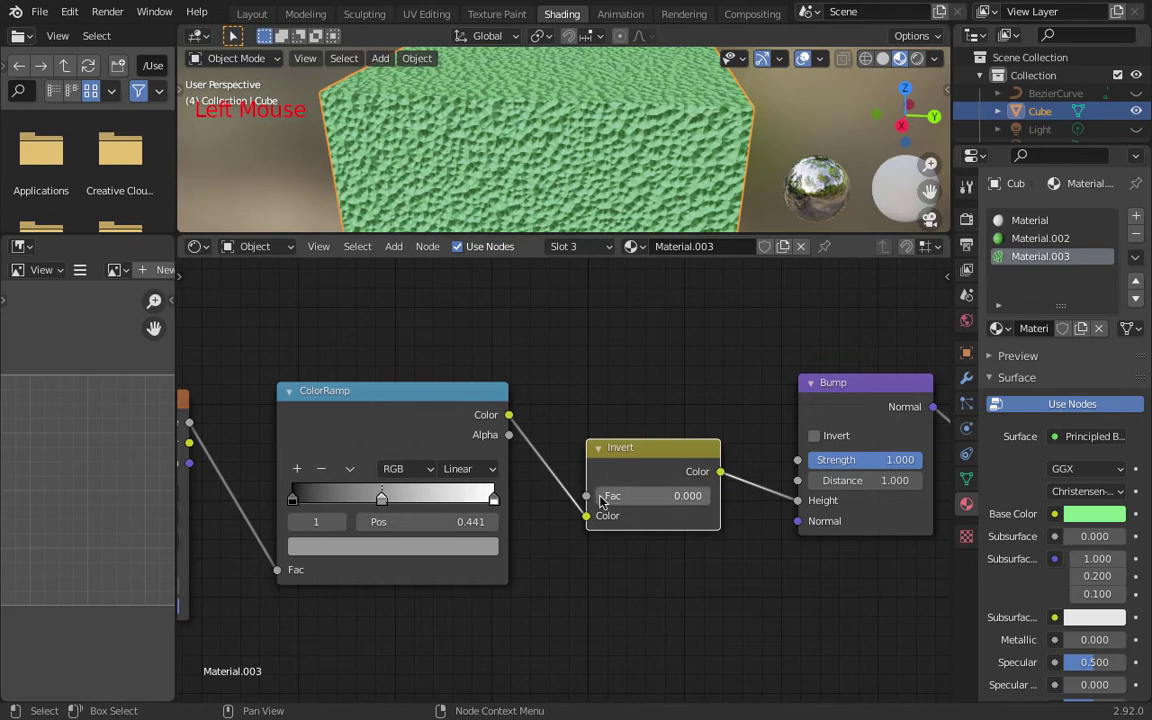
pyautogui.moveTo(601, 501); pyautogui.dragTo(733, 506)
pyautogui.scroll(-4, 691, 380)
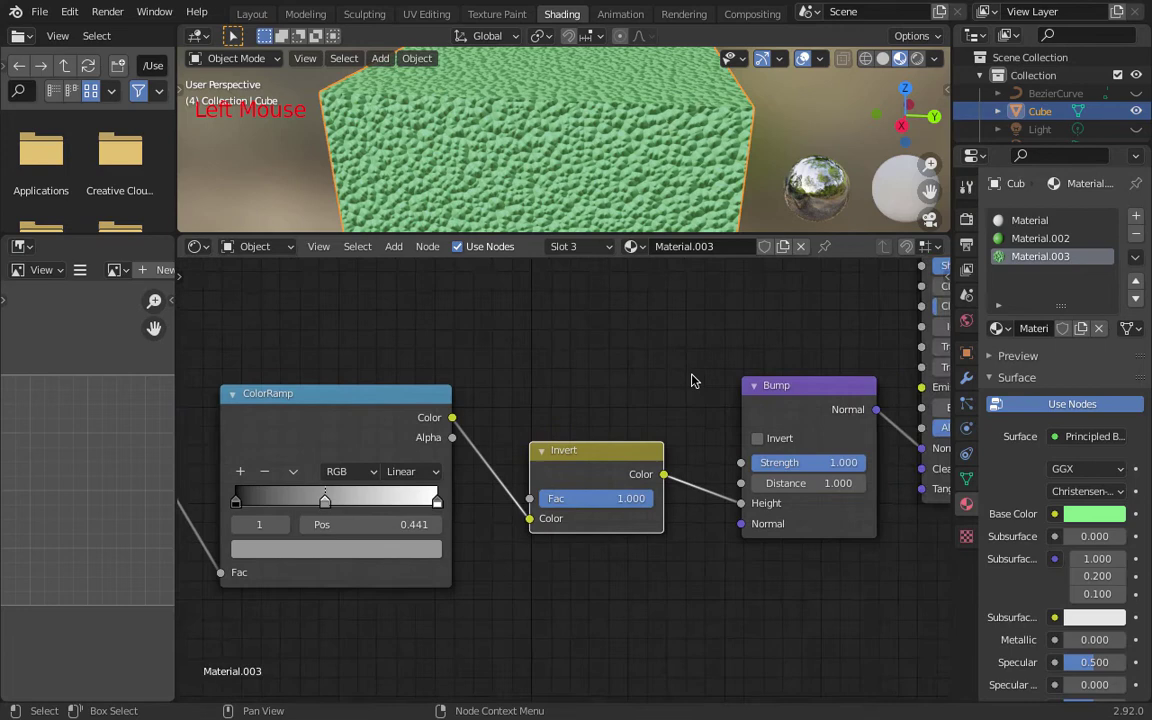
pyautogui.hscroll(5, 691, 380)
pyautogui.scroll(4, 691, 380)
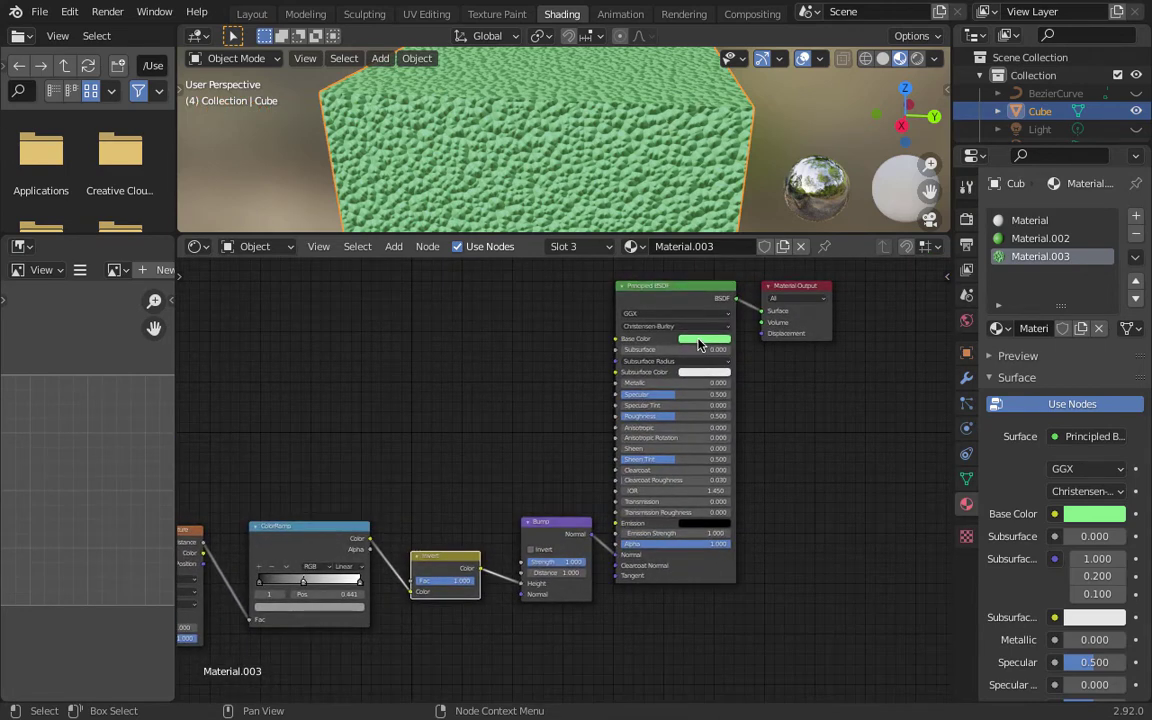
pyautogui.hscroll(-16, 604, 350)
pyautogui.scroll(-8, 604, 350)
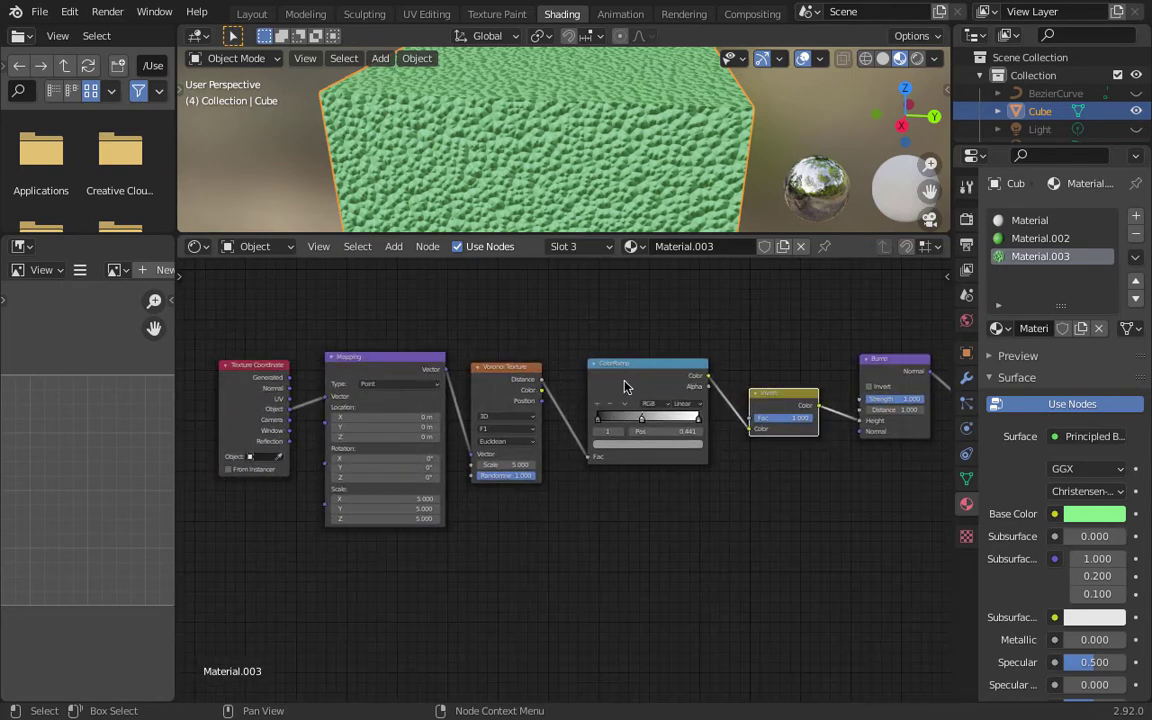
pyautogui.scroll(3, 506, 380)
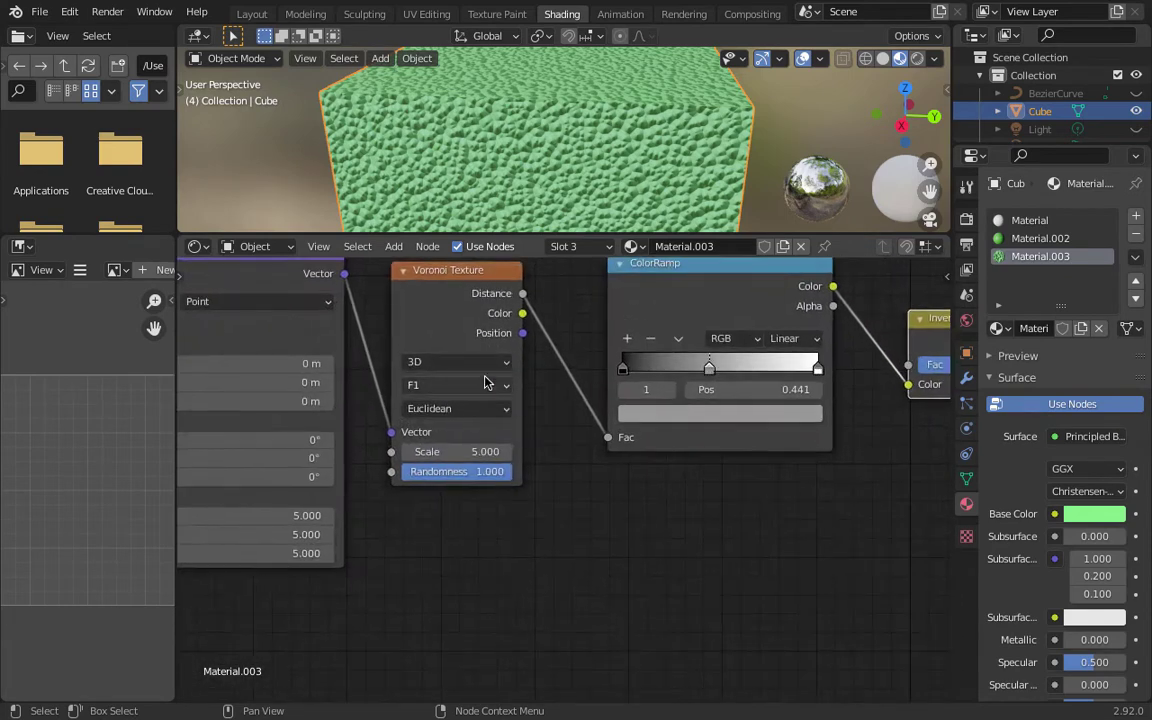
pyautogui.scroll(2, 458, 362)
pyautogui.hscroll(-1, 458, 362)
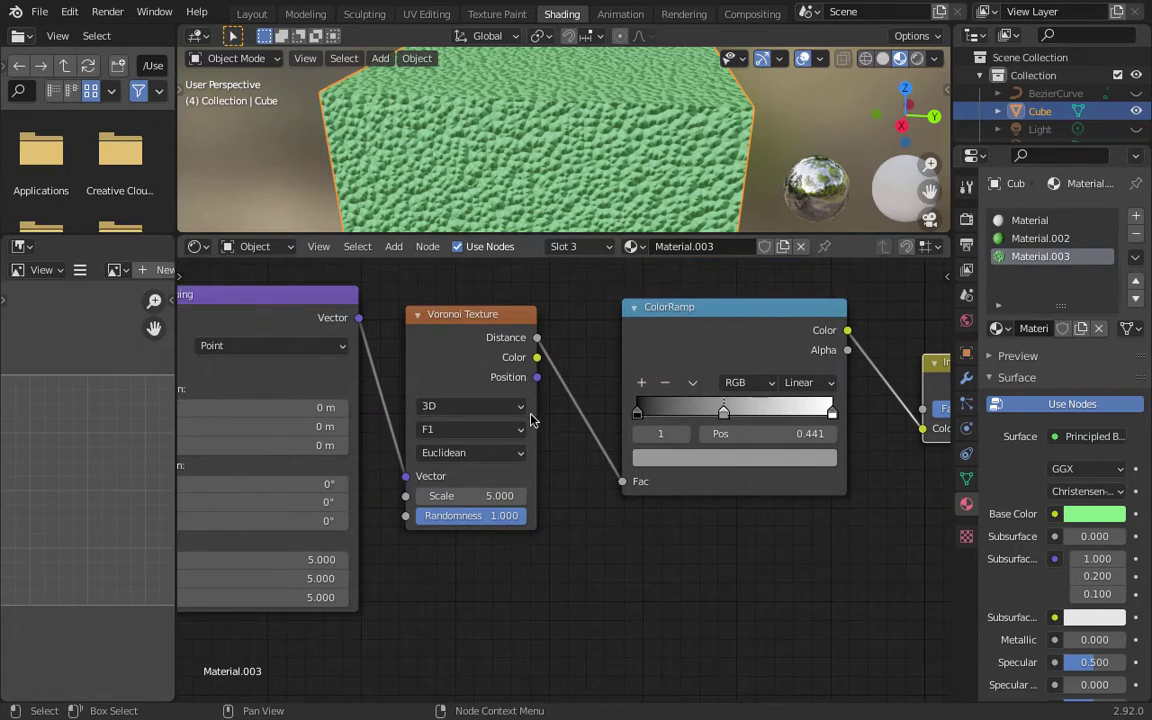
pyautogui.scroll(3, 500, 390)
pyautogui.hscroll(5, 500, 390)
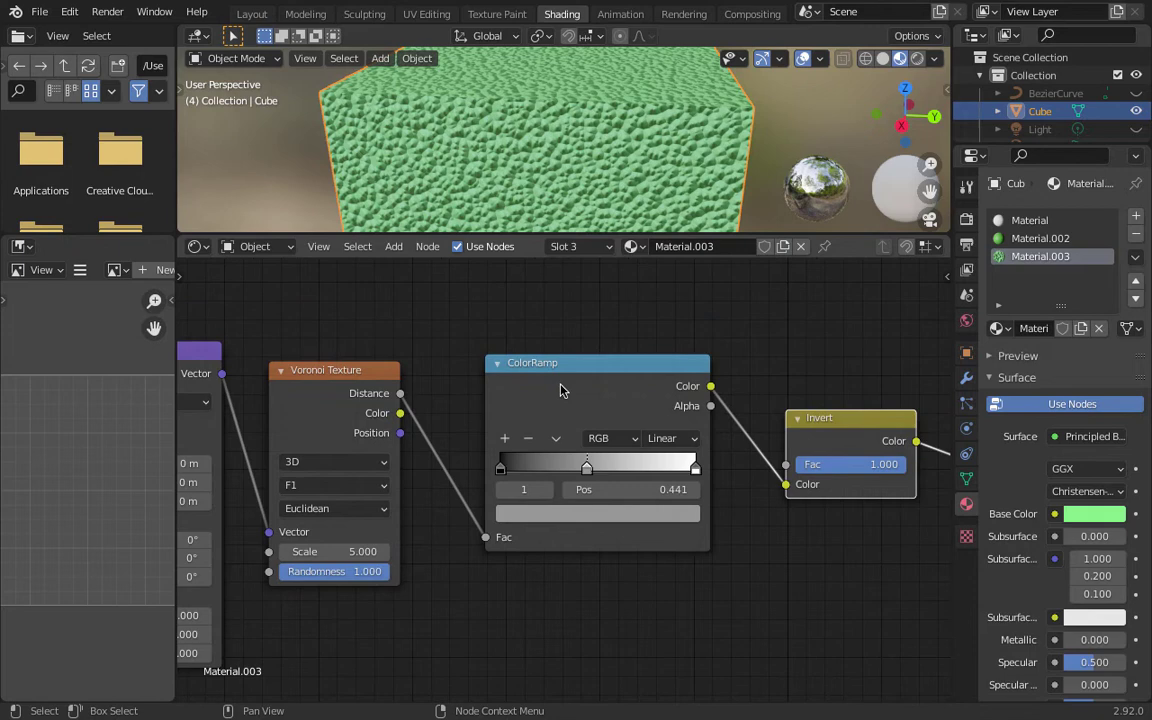
pyautogui.hscroll(2, 566, 433)
pyautogui.scroll(-1, 566, 433)
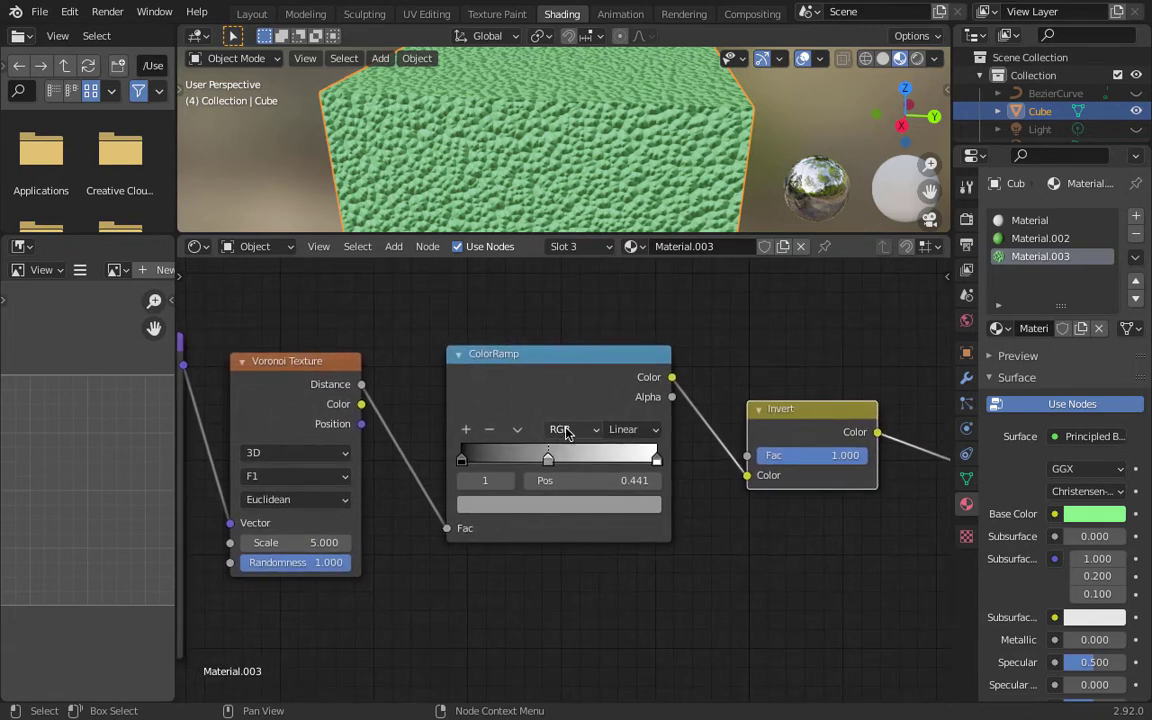
pyautogui.hscroll(7, 566, 432)
pyautogui.scroll(-1, 566, 432)
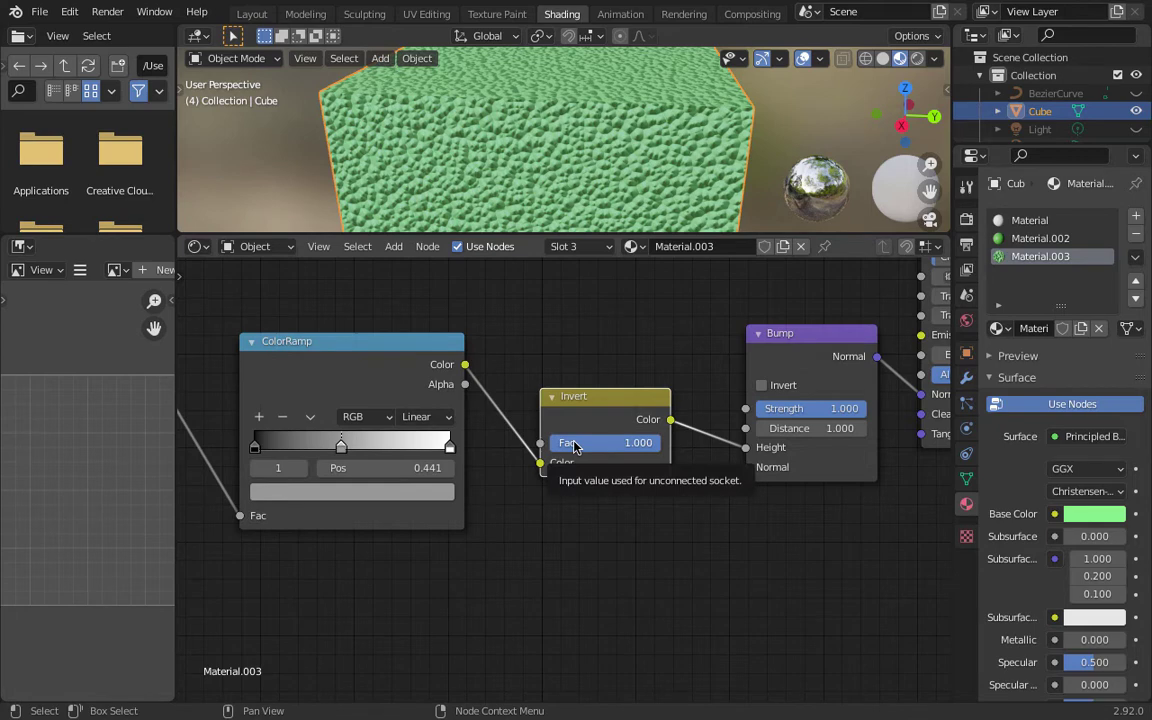
# Step: Keep Bump Strength at 1.000 and step the Bump Distance up toward 0.500
pyautogui.click(788, 409)
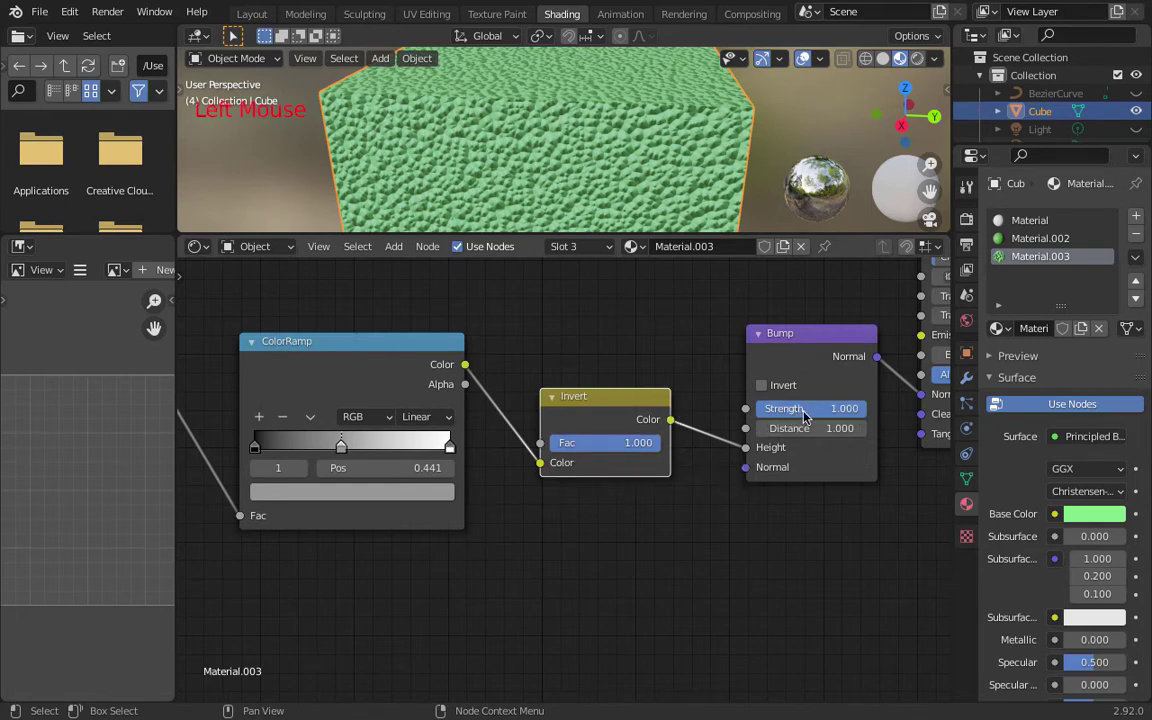
pyautogui.click(830, 428)
pyautogui.moveTo(830, 428)
pyautogui.mouseDown()
pyautogui.moveTo(851, 428)
pyautogui.moveTo(777, 430)
pyautogui.moveTo(888, 430)
pyautogui.moveTo(755, 431)
pyautogui.moveTo(820, 434)
pyautogui.mouseUp()
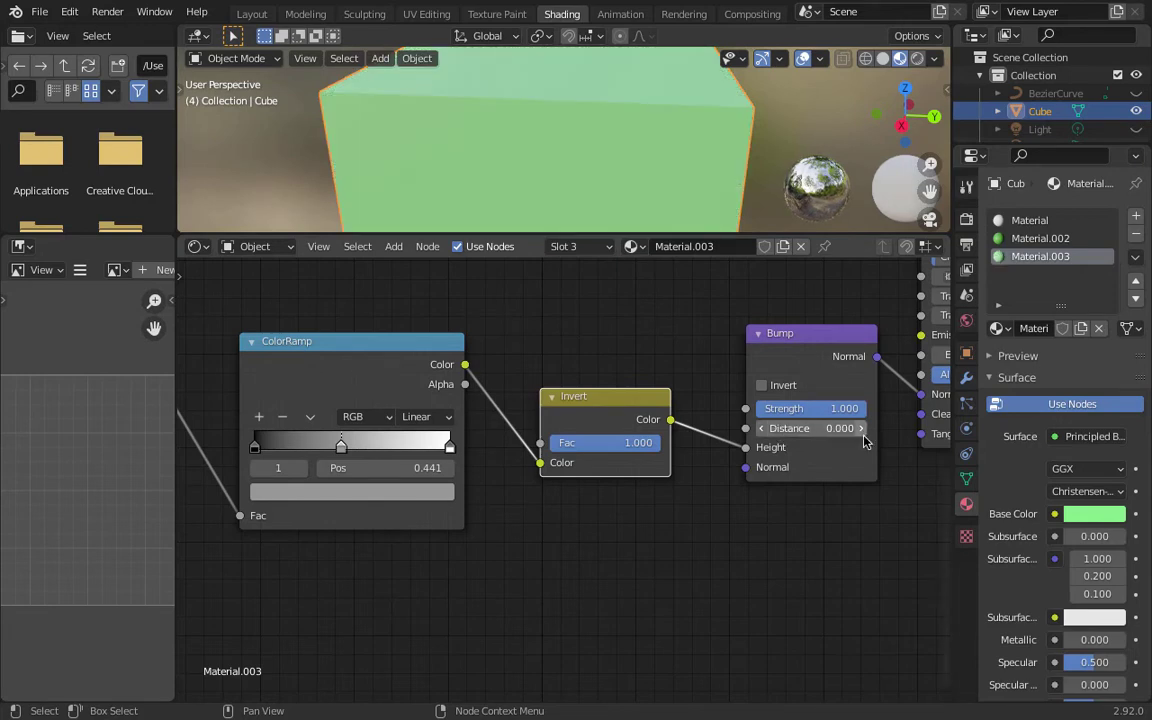
pyautogui.click(862, 430)
pyautogui.click(862, 429)
pyautogui.click(862, 429)
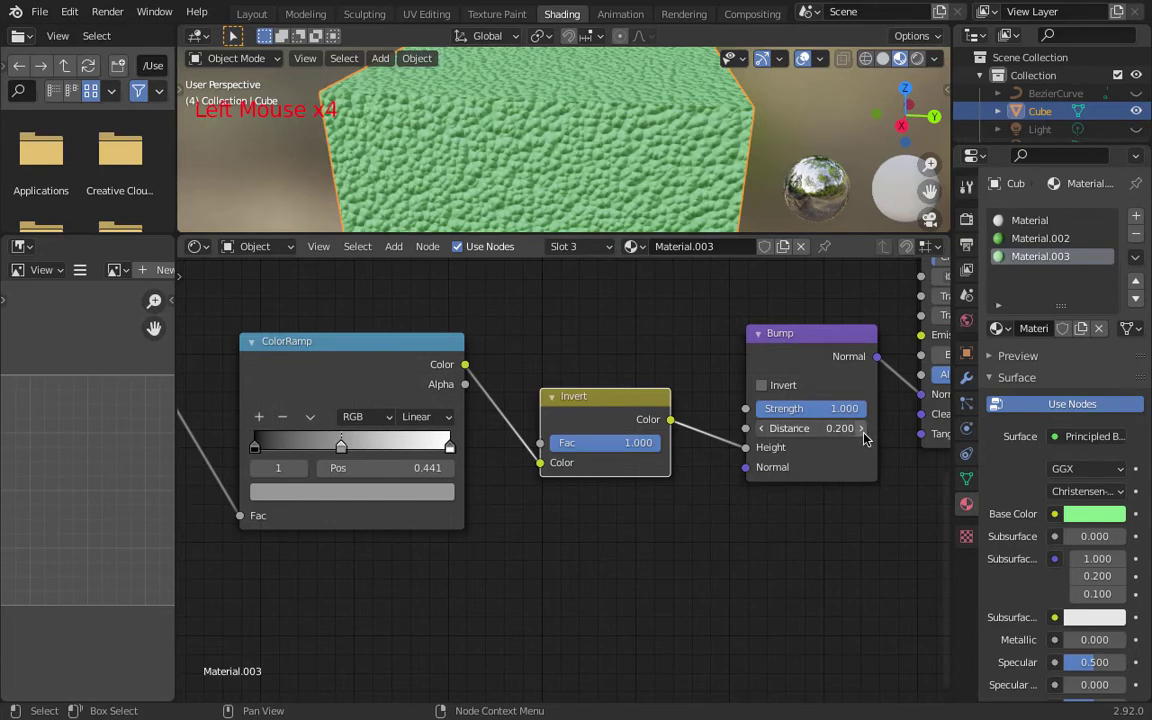
pyautogui.click(862, 429)
pyautogui.click(862, 429)
# Step: Overshoot Distance to 1.000, settle it at 0.500, and view the cube from the right
pyautogui.click(862, 429)
pyautogui.click(862, 429)
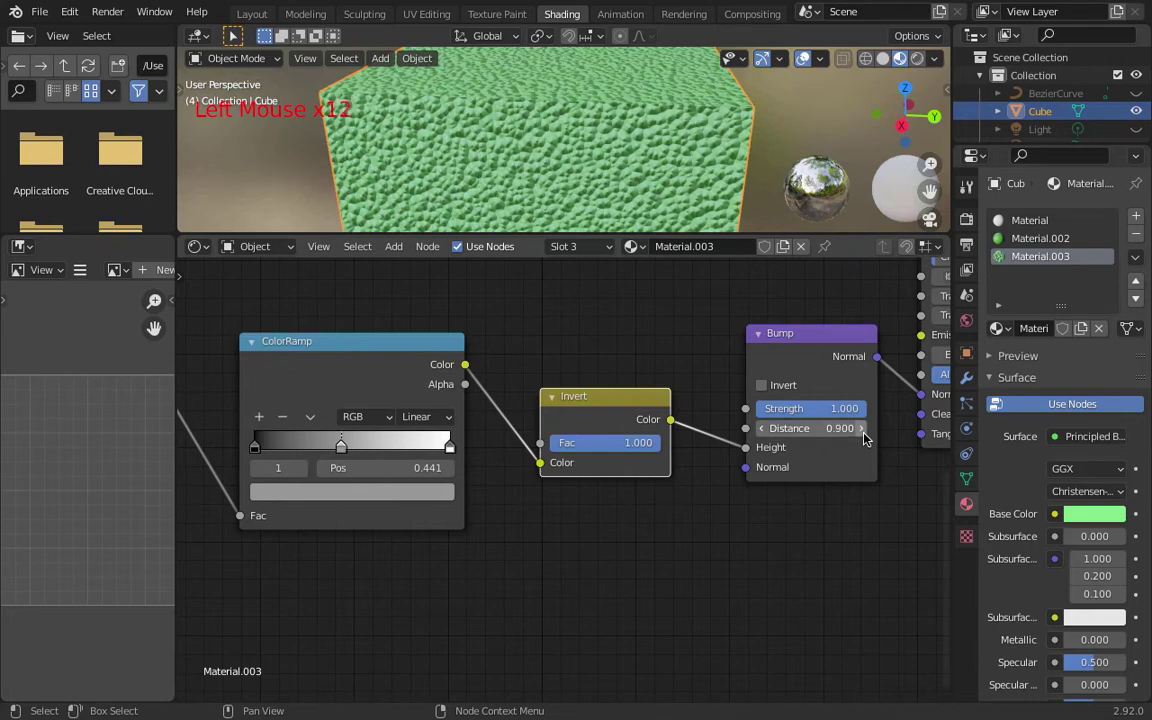
pyautogui.click(862, 429)
pyautogui.click(862, 429)
pyautogui.click(762, 428)
pyautogui.click(762, 428)
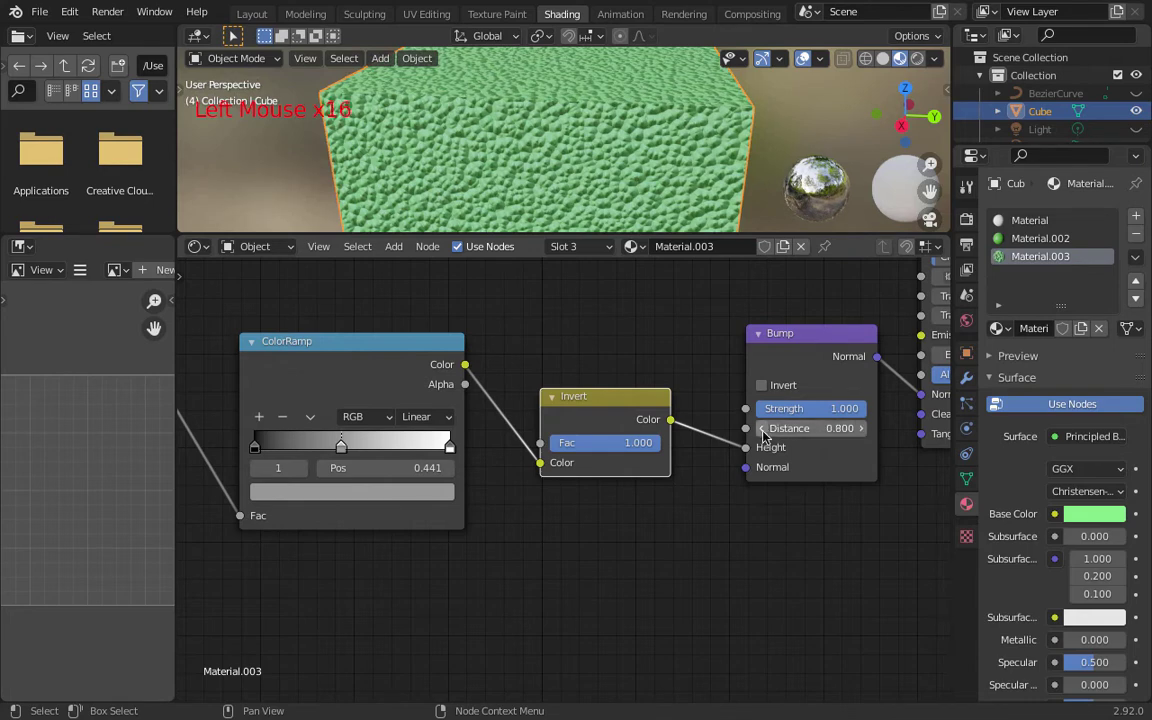
pyautogui.click(762, 428)
pyautogui.click(762, 428)
pyautogui.click(762, 428)
pyautogui.moveTo(630, 193); pyautogui.dragTo(628, 160, button='middle')
pyautogui.click(904, 121)
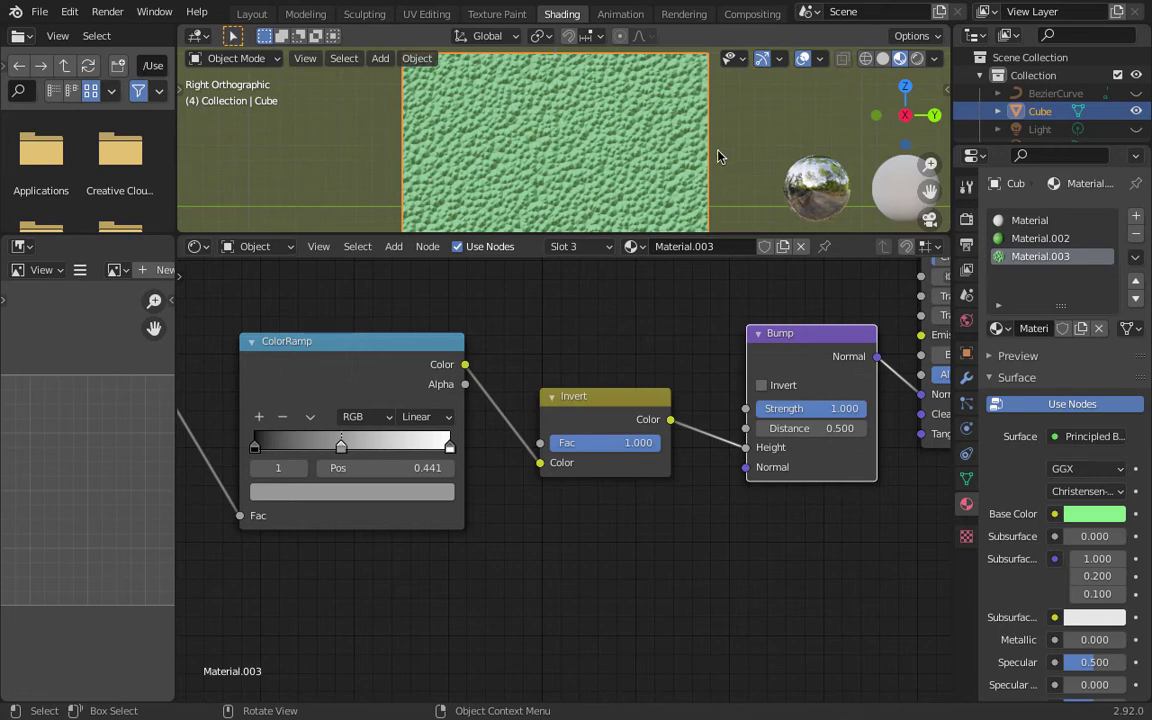
pyautogui.moveTo(720, 154); pyautogui.dragTo(712, 200, button='middle')
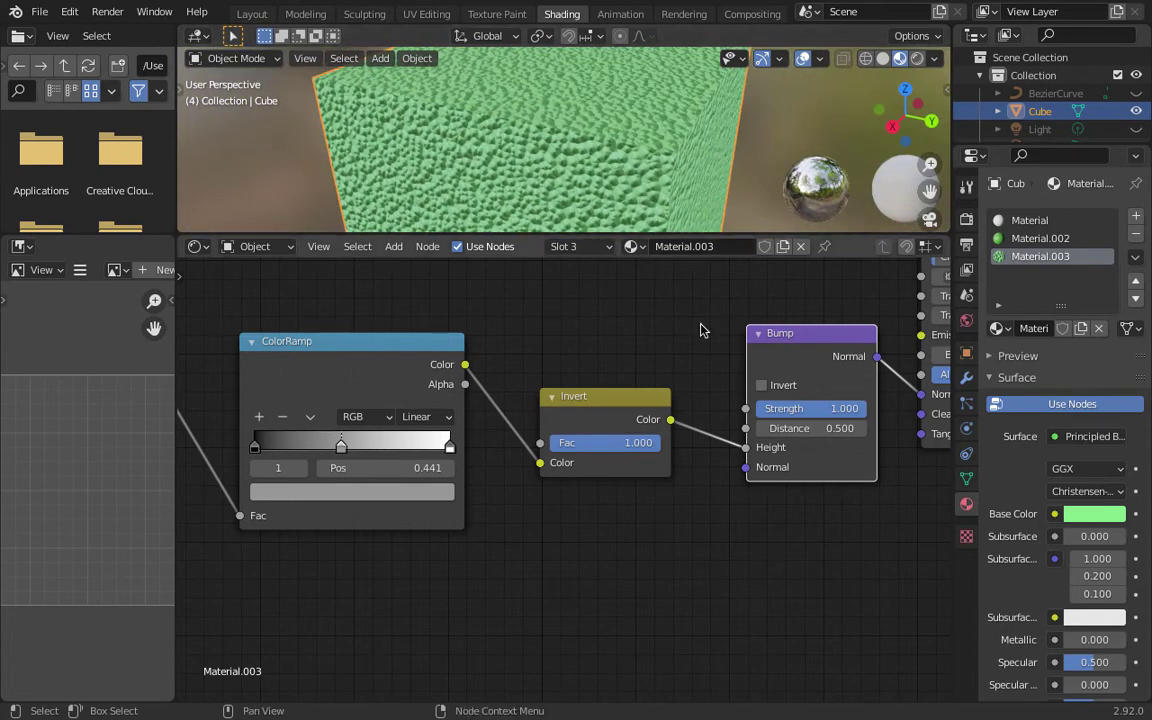
pyautogui.scroll(-1, 700, 330)
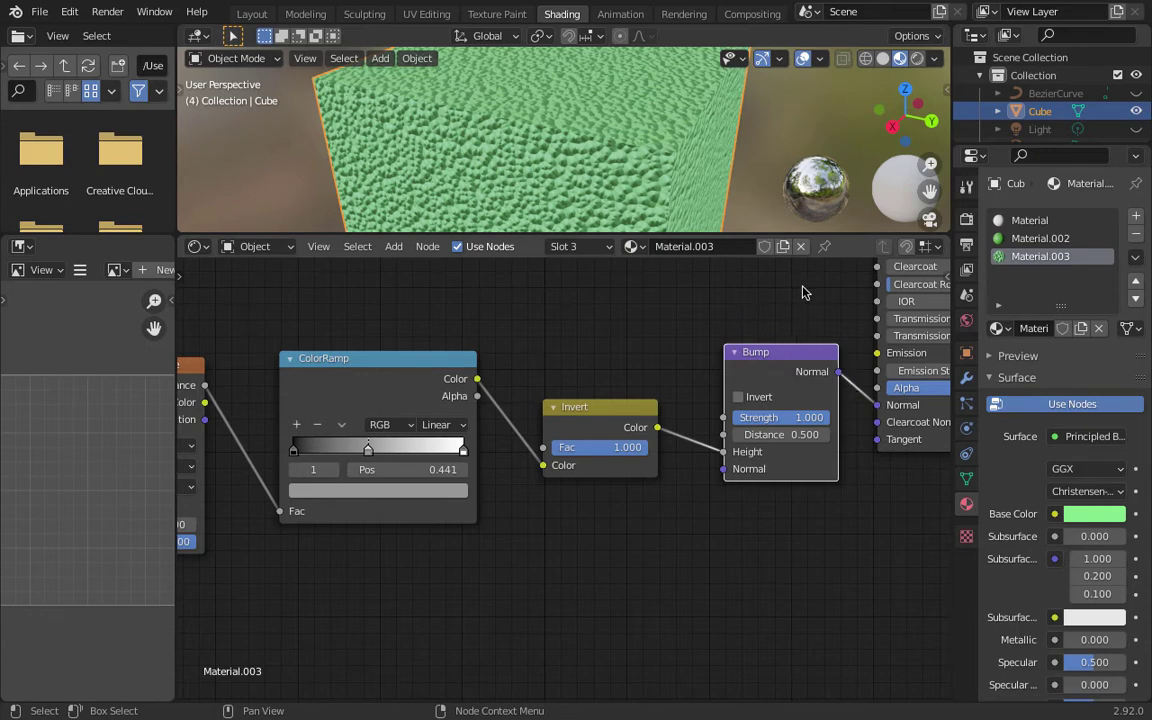
# Step: Link the ColorRamp Color output to Principled BSDF Base Color and inspect the grey cells
pyautogui.keyDown('shift'); pyautogui.moveTo(802, 292); pyautogui.dragTo(629, 550, button='middle'); pyautogui.keyUp('shift')
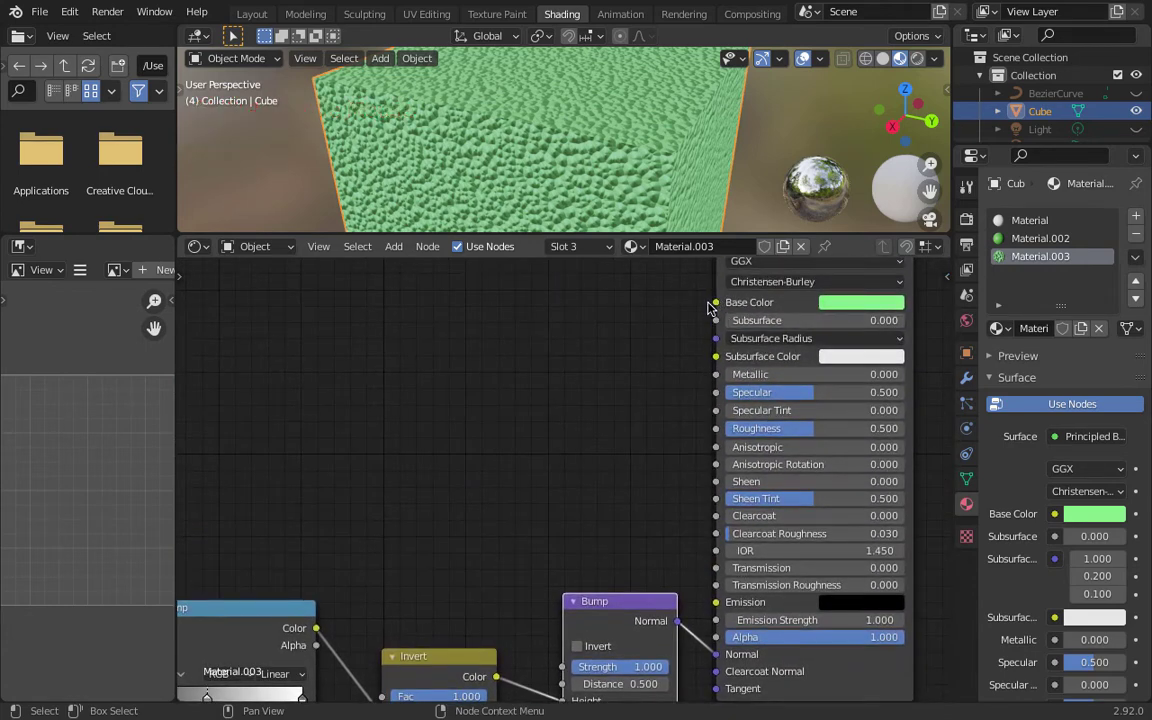
pyautogui.keyDown('shift'); pyautogui.moveTo(458, 527); pyautogui.dragTo(455, 503, button='middle'); pyautogui.keyUp('shift')
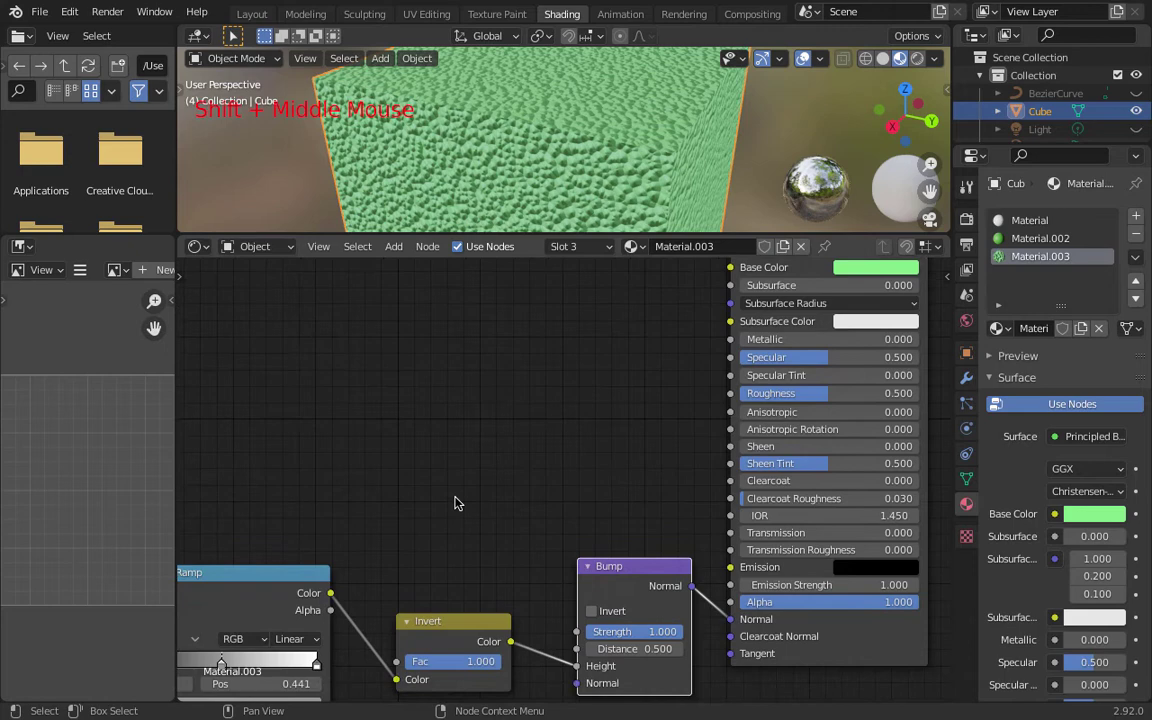
pyautogui.moveTo(330, 593); pyautogui.dragTo(730, 267)
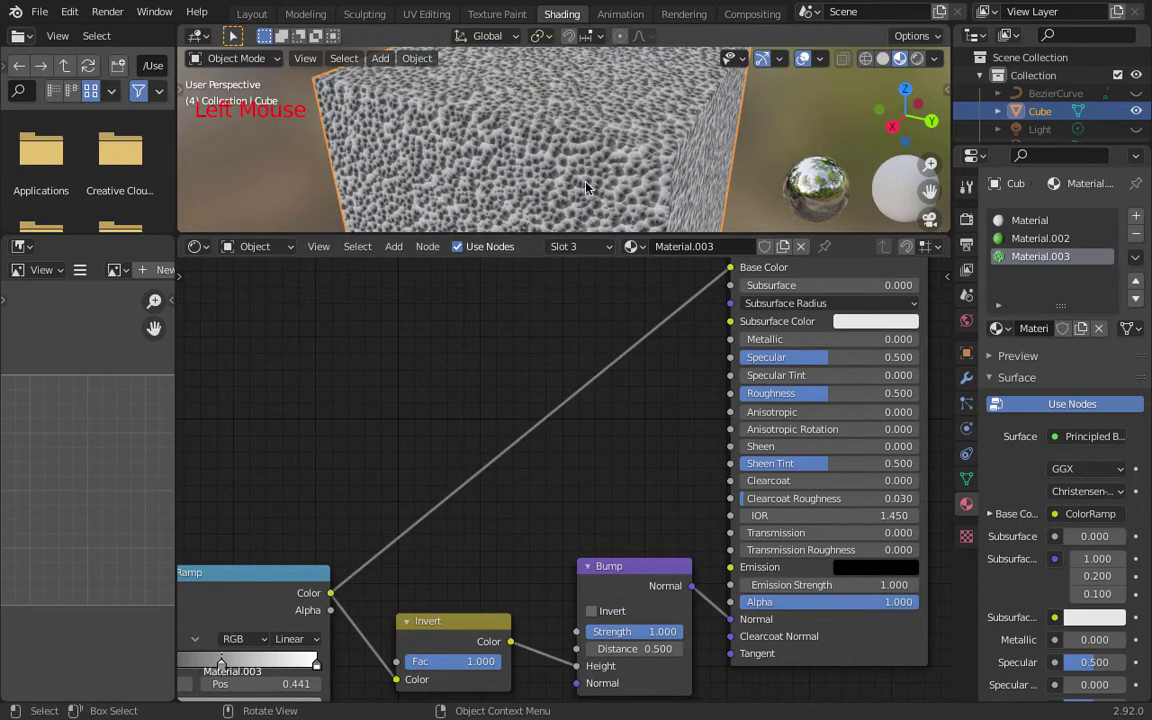
pyautogui.scroll(3, 575, 183)
pyautogui.moveTo(575, 183); pyautogui.dragTo(577, 190, button='middle')
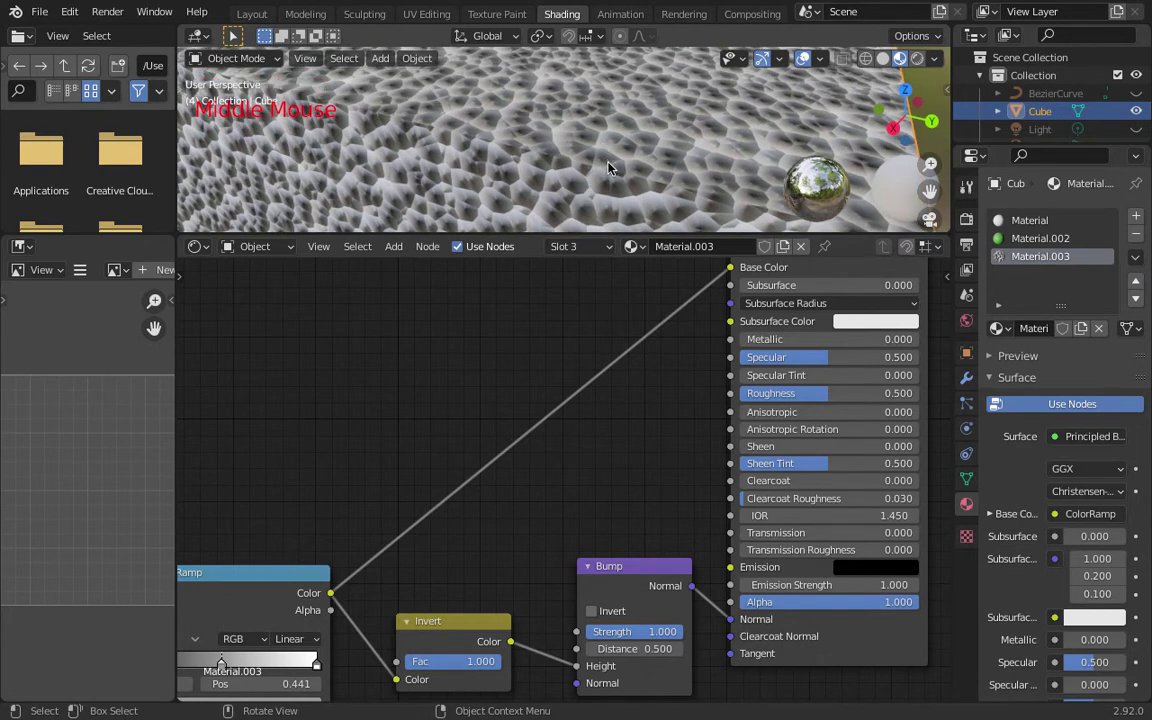
pyautogui.scroll(-2, 603, 360)
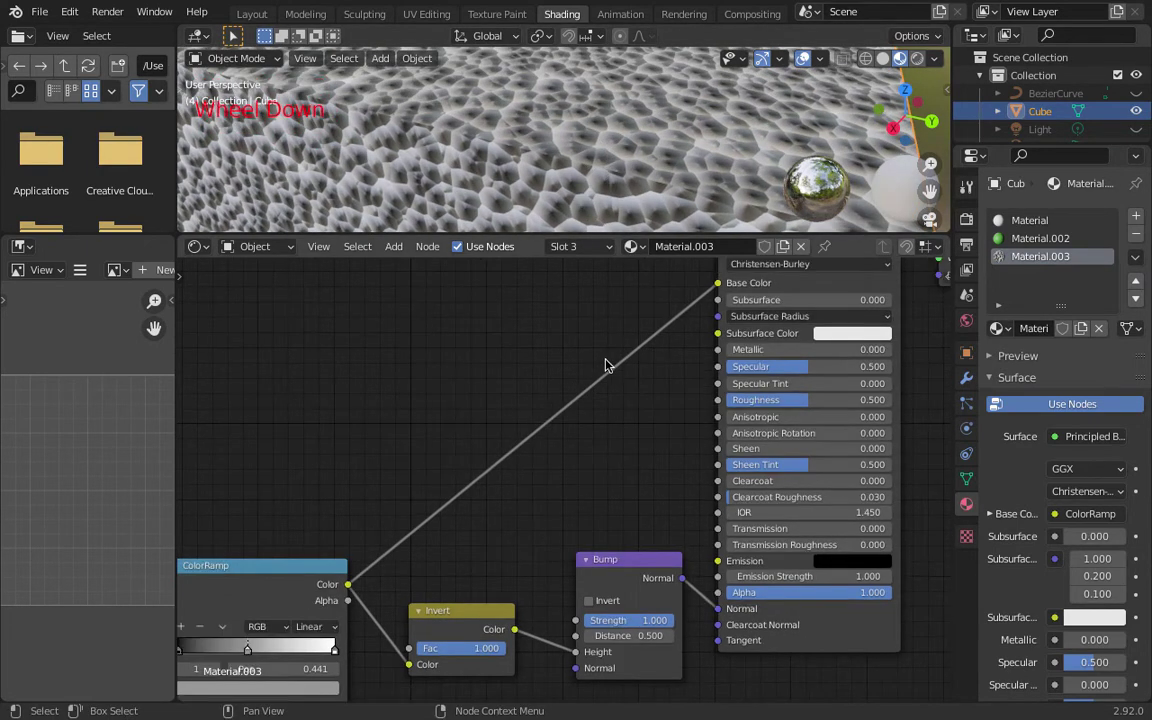
pyautogui.keyDown('shift'); pyautogui.moveTo(607, 368); pyautogui.dragTo(609, 391, button='middle'); pyautogui.keyUp('shift')
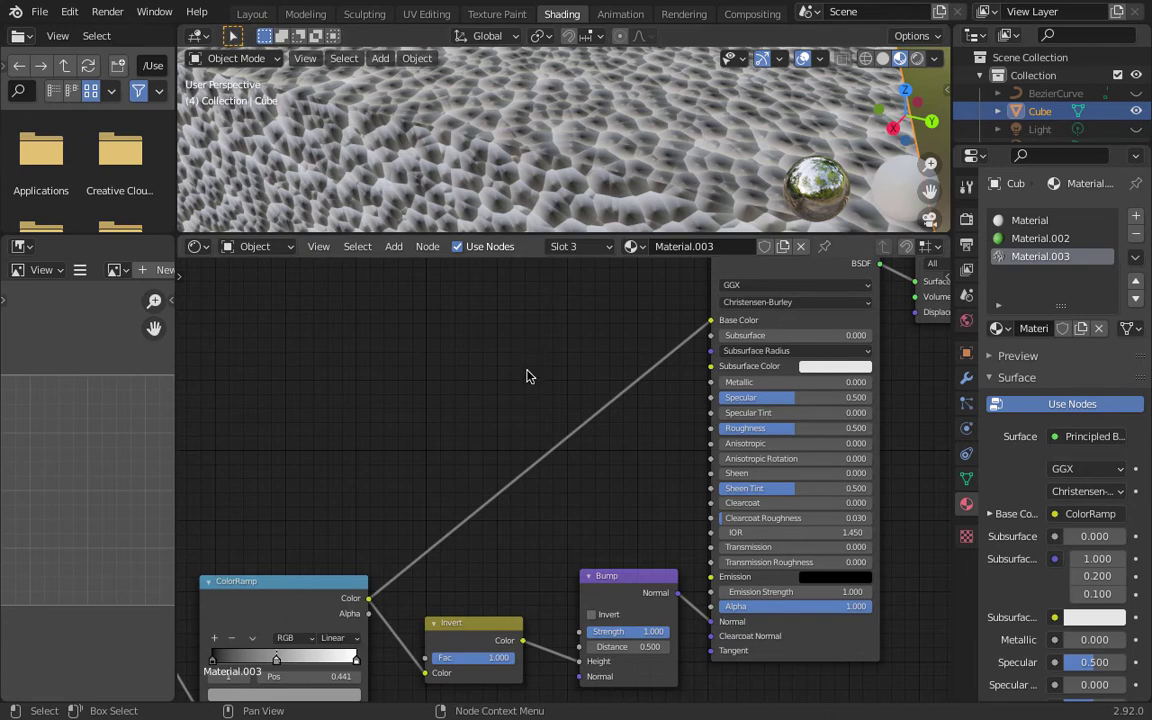
# Step: Add a MixRGB node and insert it on the ColorRamp→Base Color link
pyautogui.hotkey('shift', 'a')
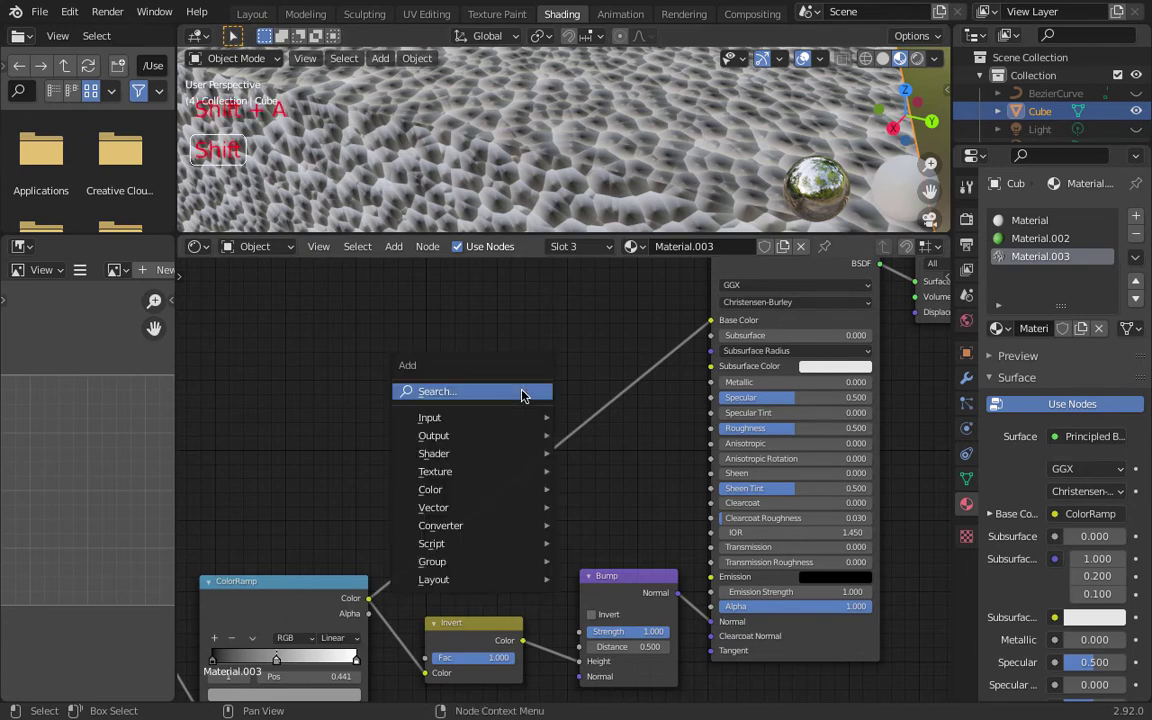
pyautogui.click(522, 391)
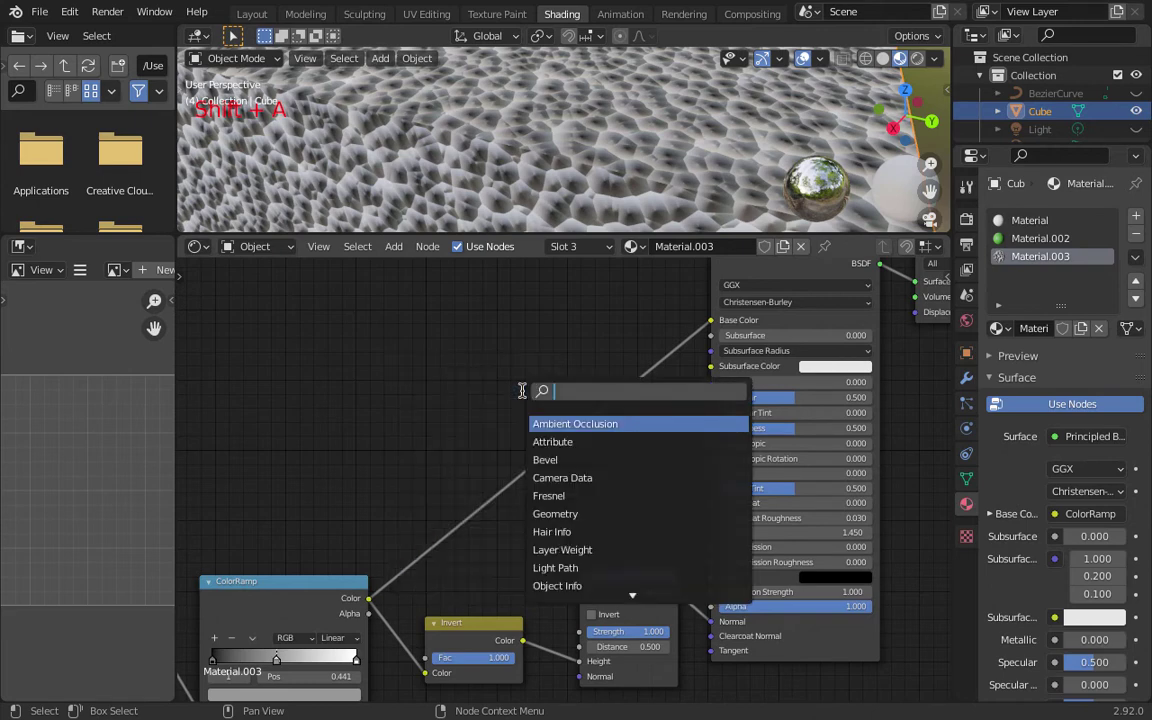
pyautogui.write('mix')
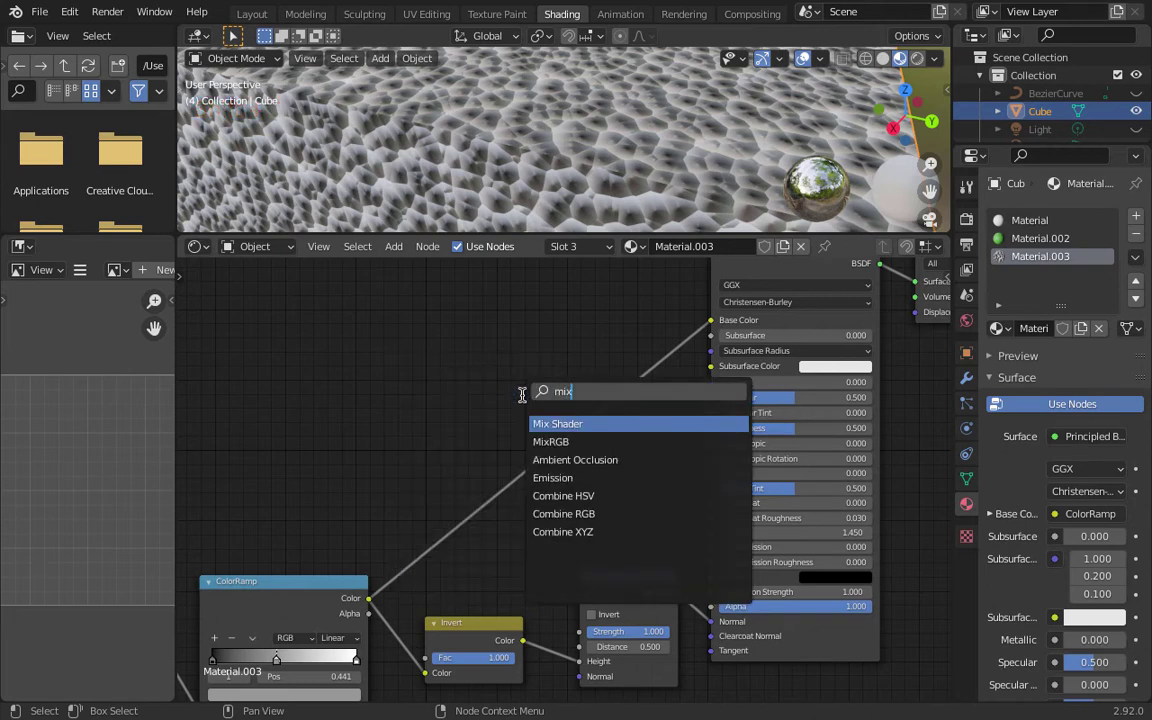
pyautogui.click(551, 441)
pyautogui.click(420, 345)
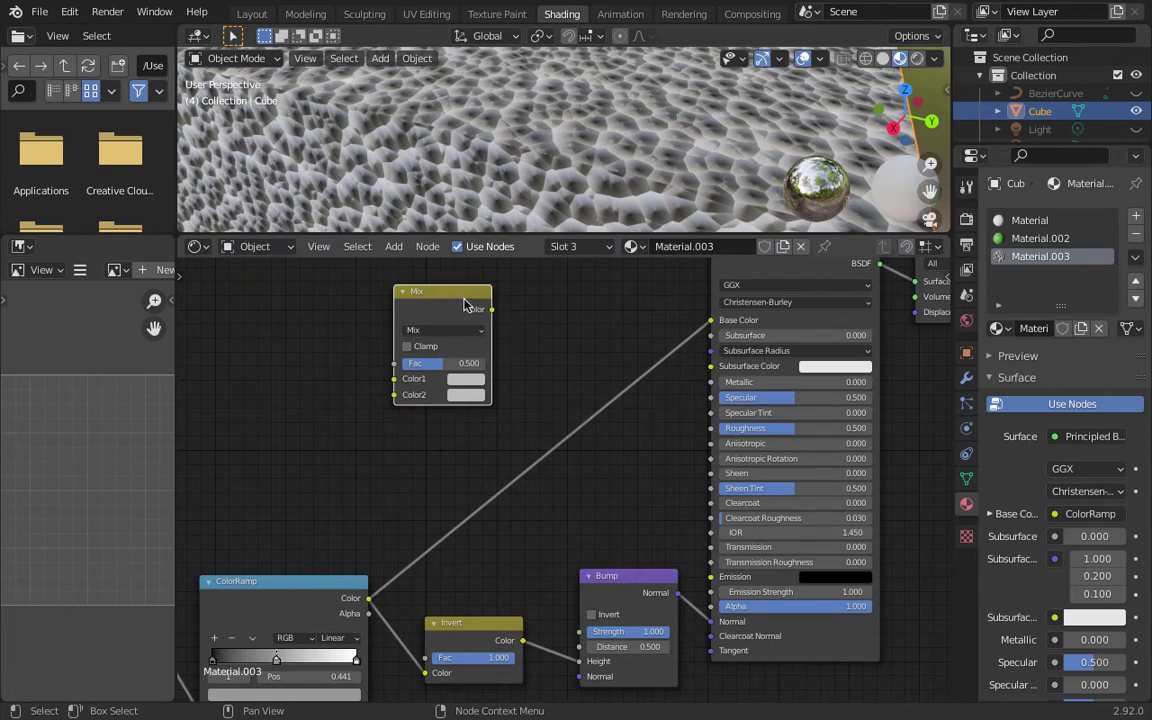
pyautogui.press('g')
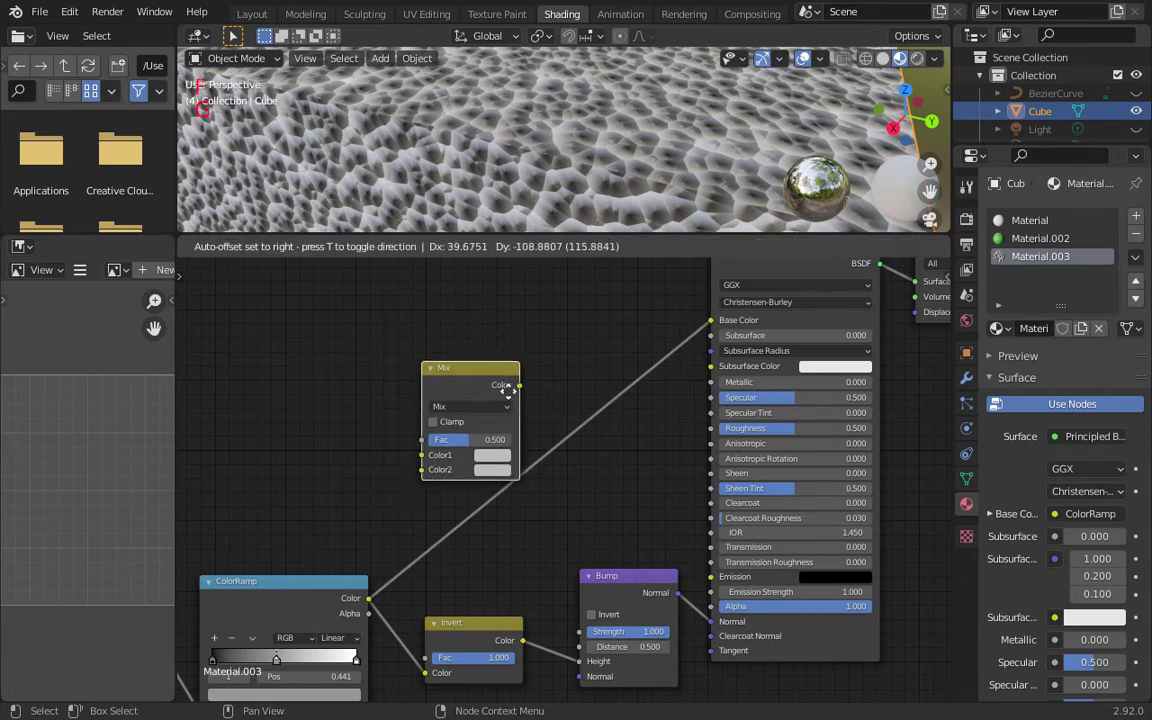
pyautogui.click(522, 415)
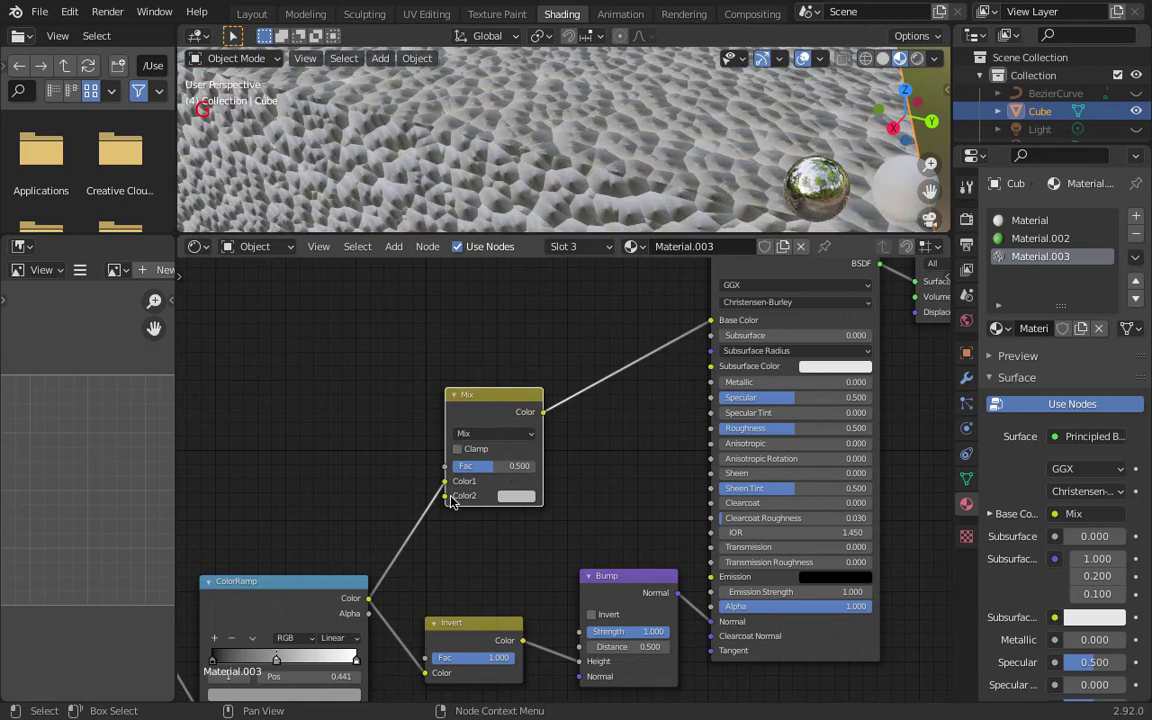
pyautogui.keyDown('shift'); pyautogui.moveTo(587, 415); pyautogui.dragTo(625, 411, button='middle'); pyautogui.keyUp('shift')
pyautogui.scroll(6, 632, 400)
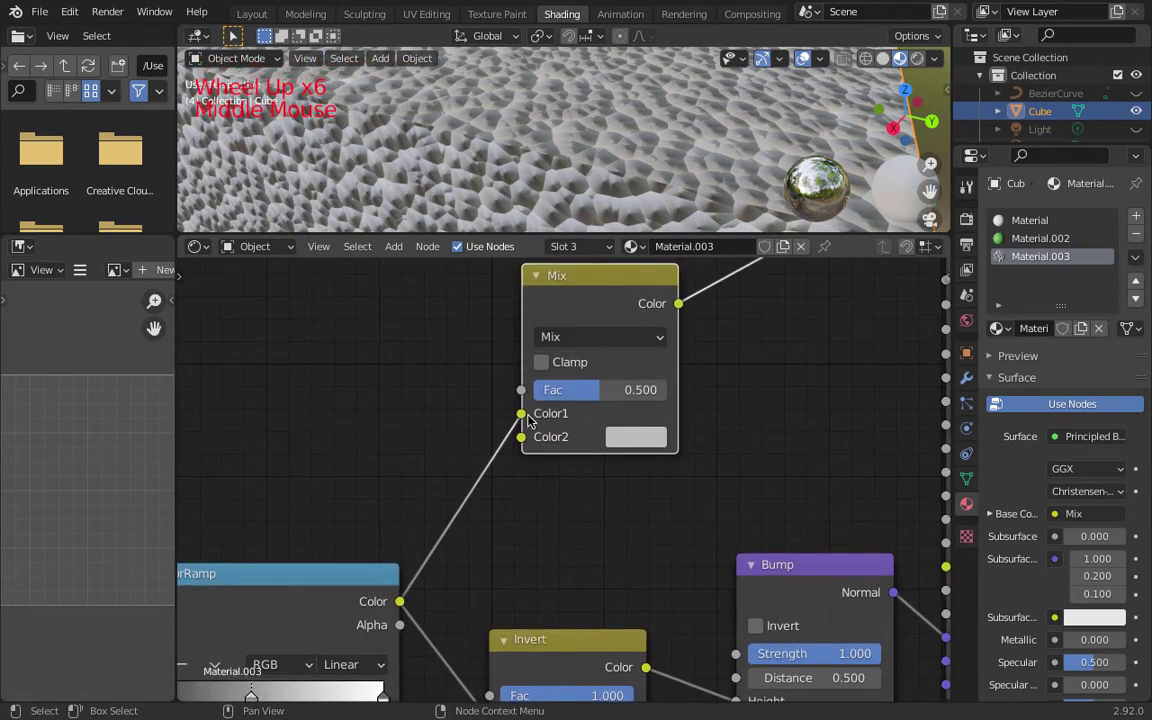
# Step: Drive the Mix Fac from ColorRamp Color, with Color1 red and Color2 green
pyautogui.moveTo(399, 601); pyautogui.dragTo(498, 470)
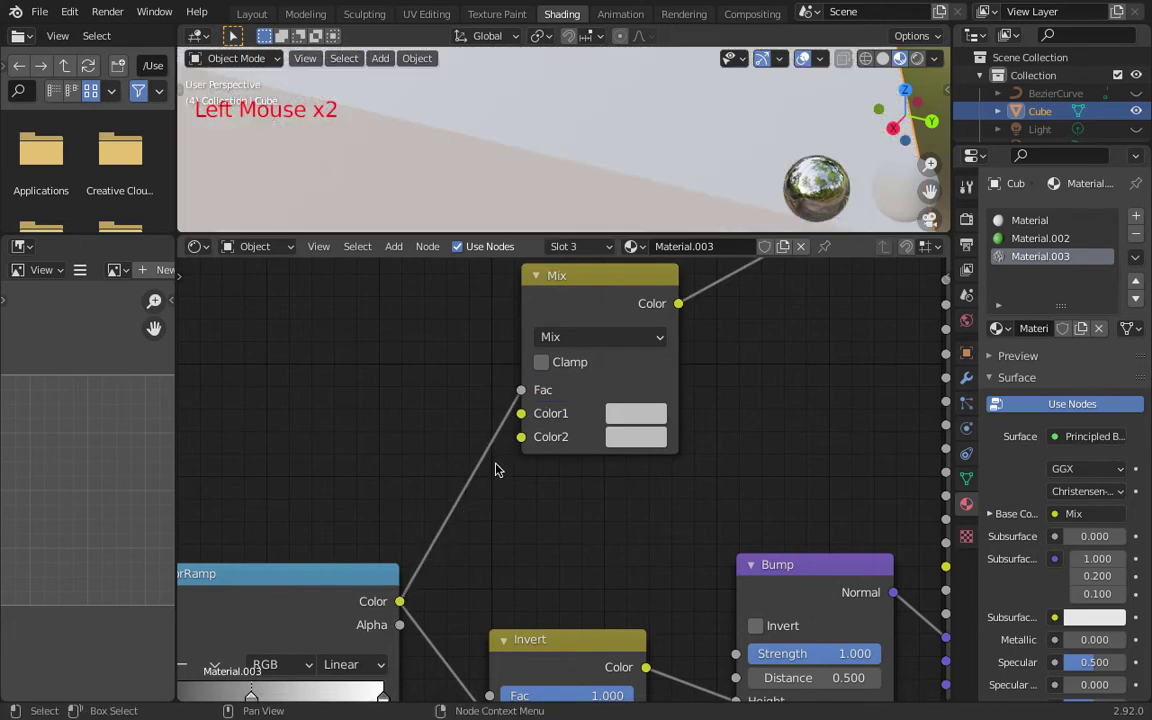
pyautogui.keyDown('shift'); pyautogui.moveTo(672, 413); pyautogui.dragTo(698, 463, button='middle'); pyautogui.keyUp('shift')
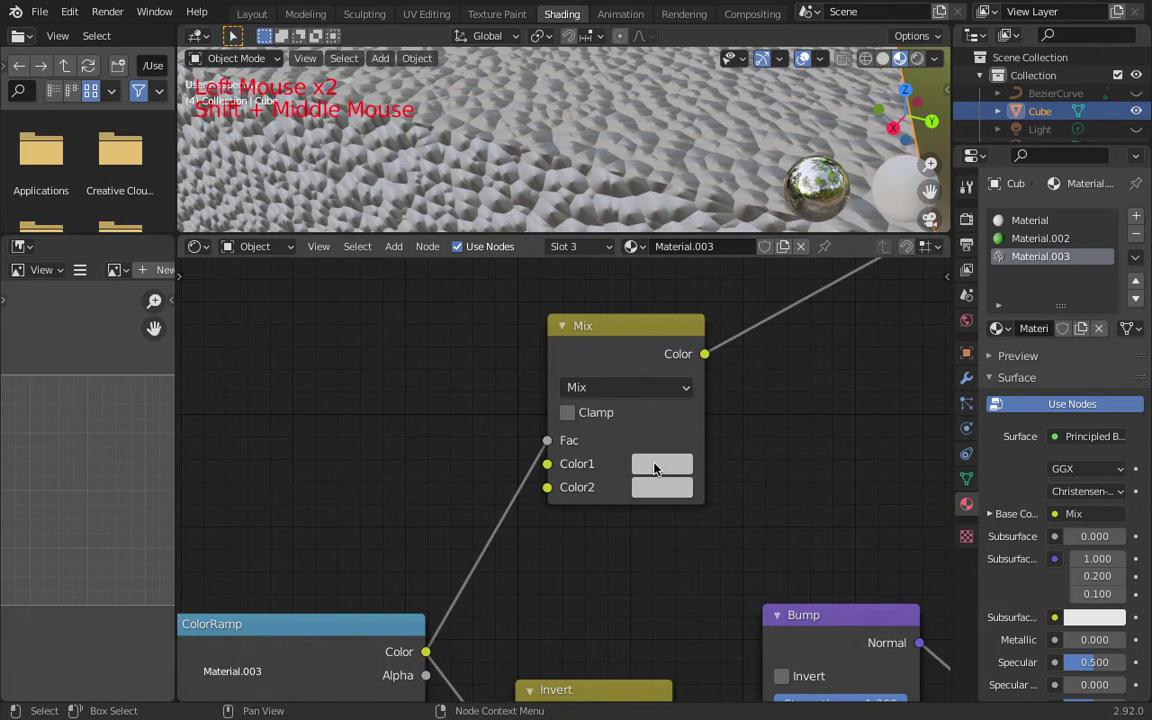
pyautogui.click(655, 466)
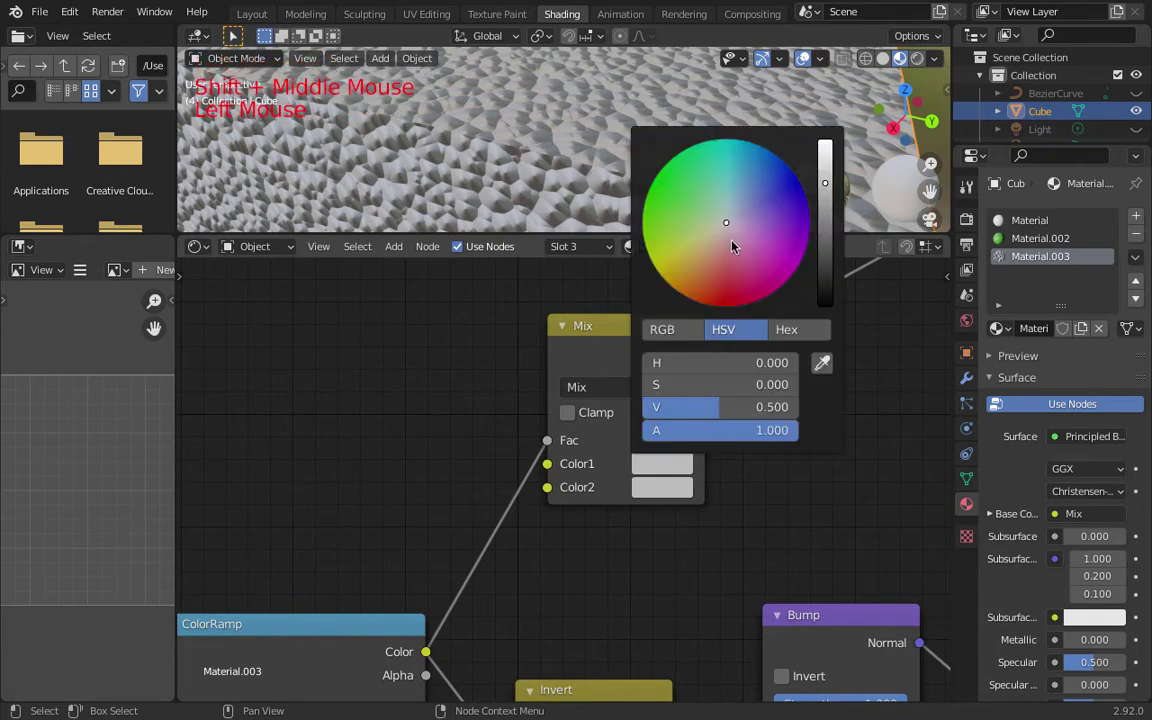
pyautogui.moveTo(731, 246); pyautogui.dragTo(720, 302)
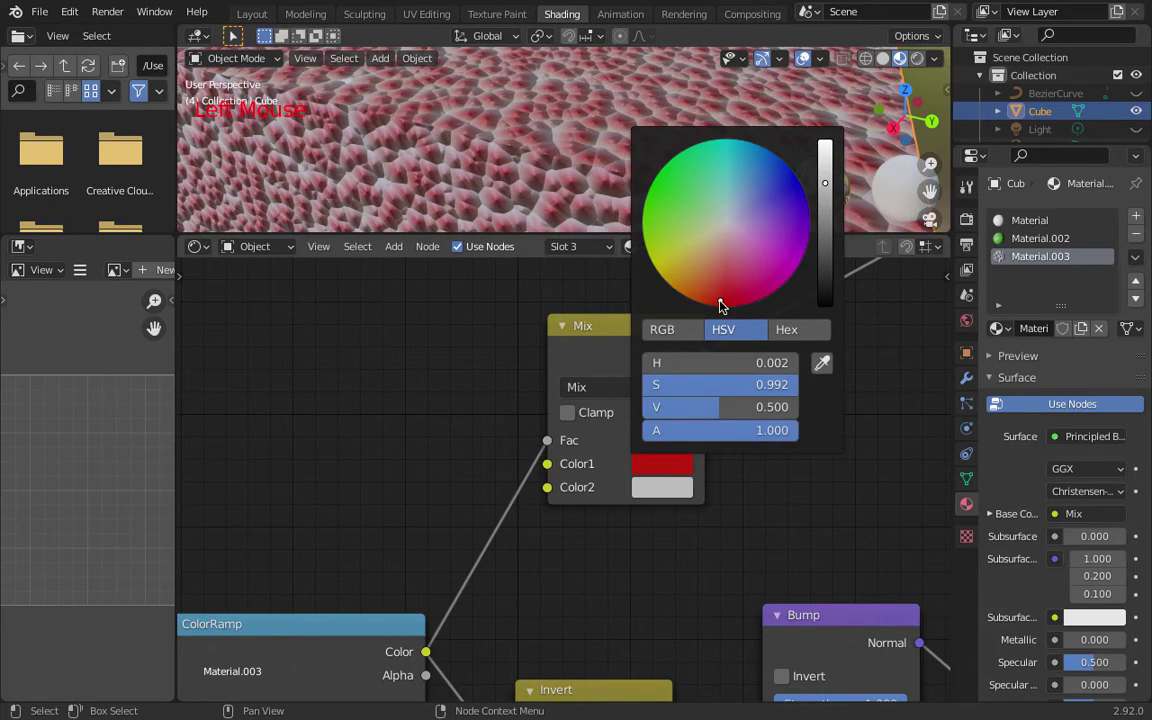
pyautogui.click(664, 490)
pyautogui.moveTo(727, 246); pyautogui.dragTo(671, 205)
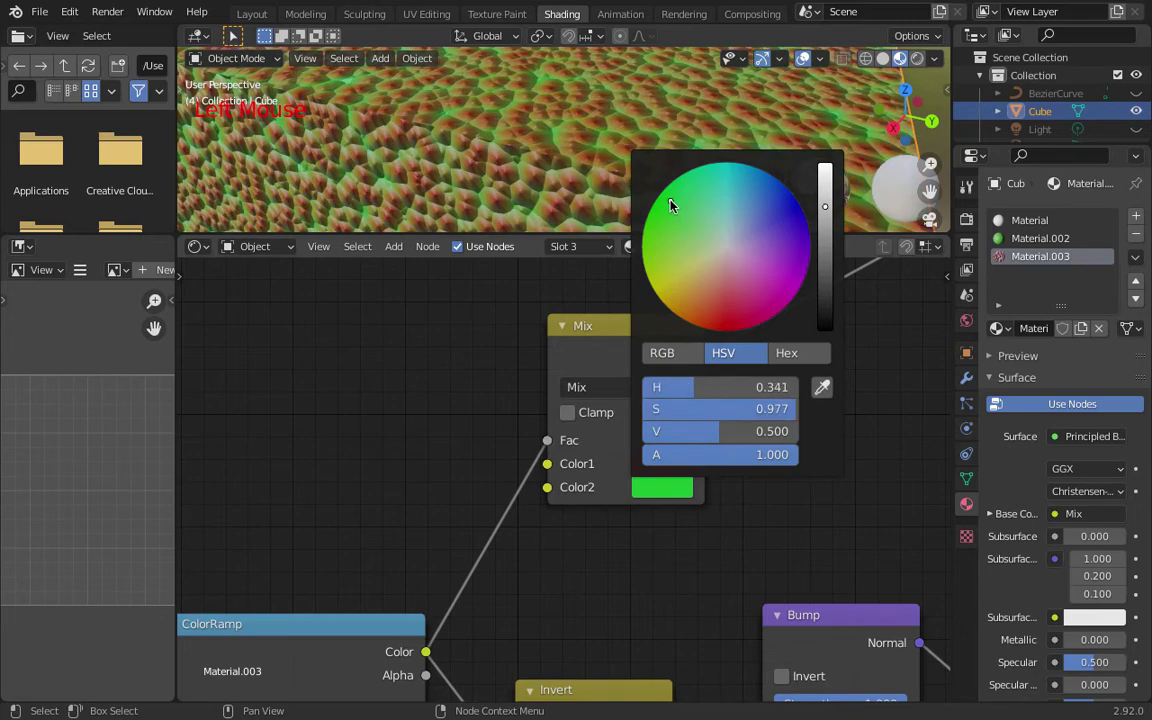
pyautogui.keyDown('shift'); pyautogui.moveTo(346, 364); pyautogui.dragTo(483, 400, button='middle'); pyautogui.keyUp('shift')
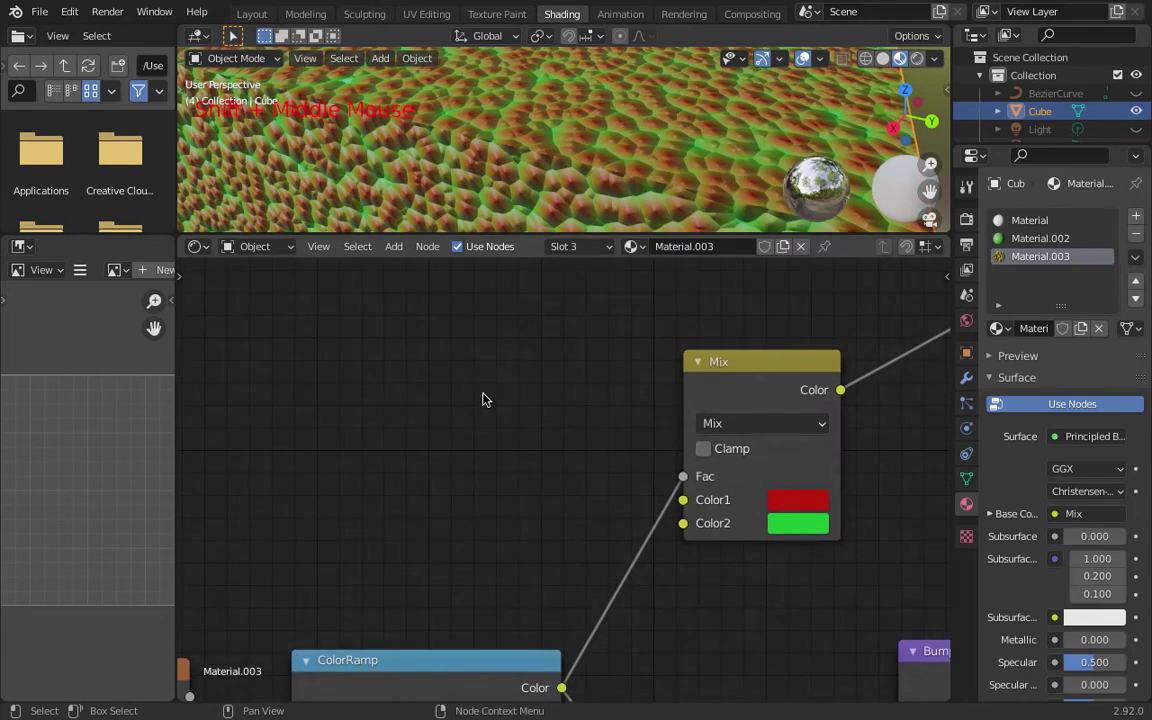
pyautogui.click(473, 392)
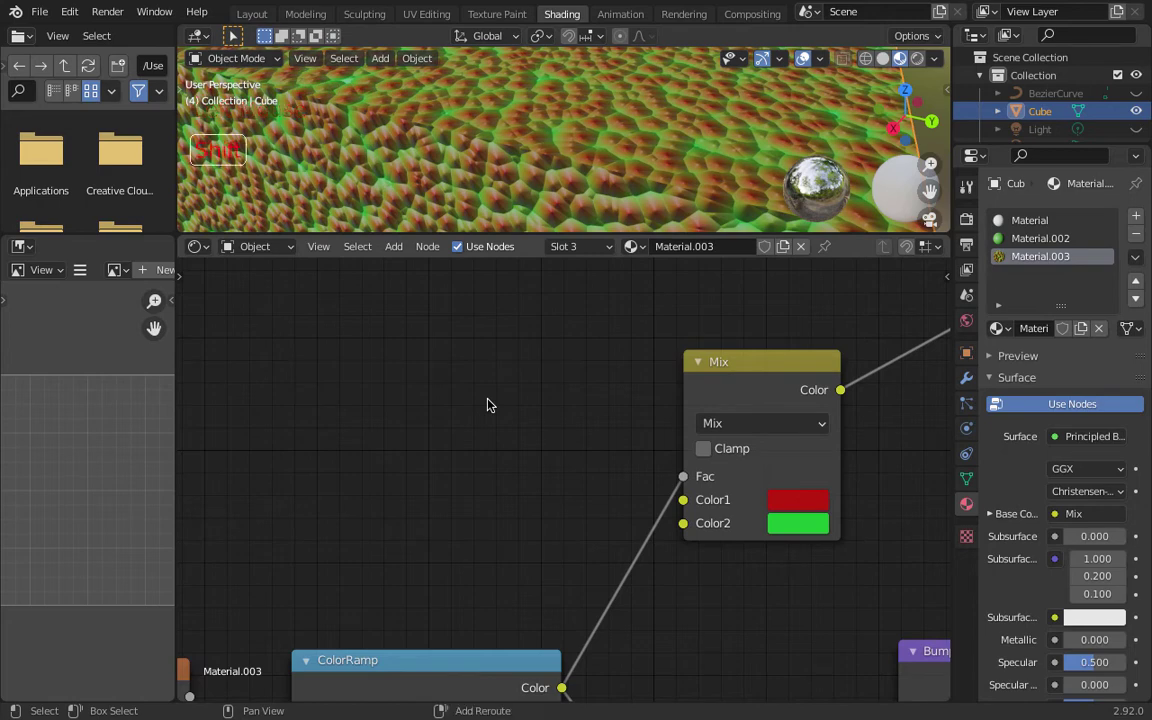
pyautogui.hotkey('shift', 'a')
pyautogui.click(489, 401)
pyautogui.write('rgb')
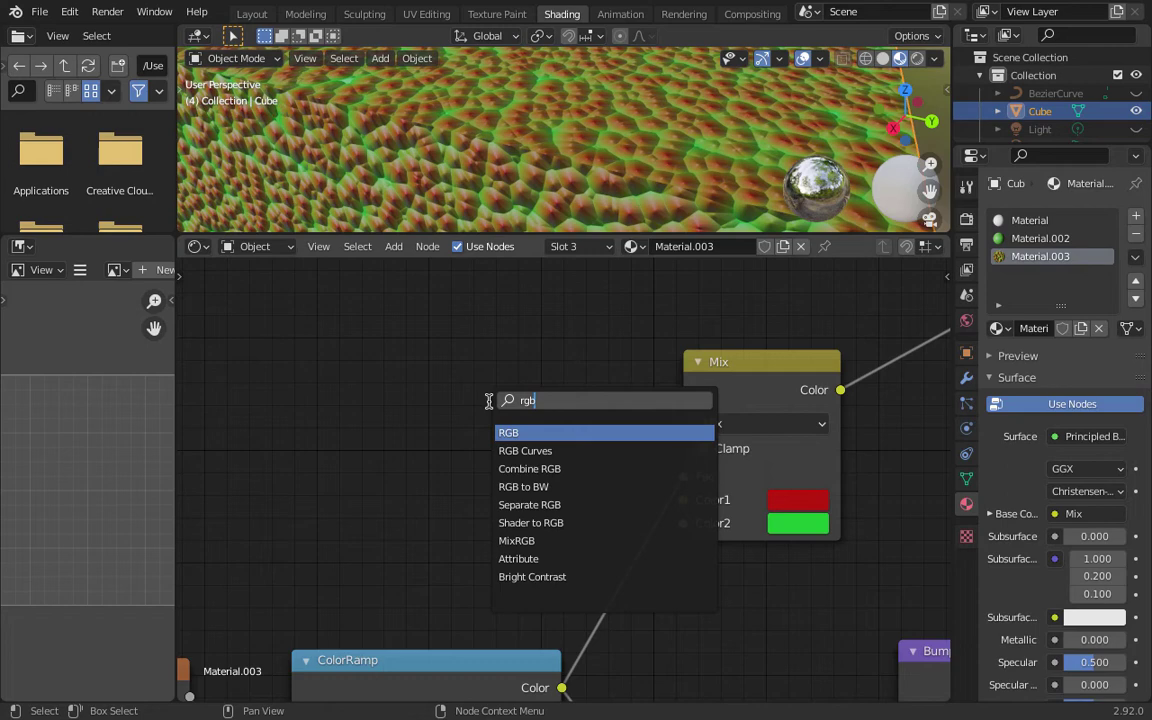
pyautogui.press('Return')
pyautogui.click(440, 397)
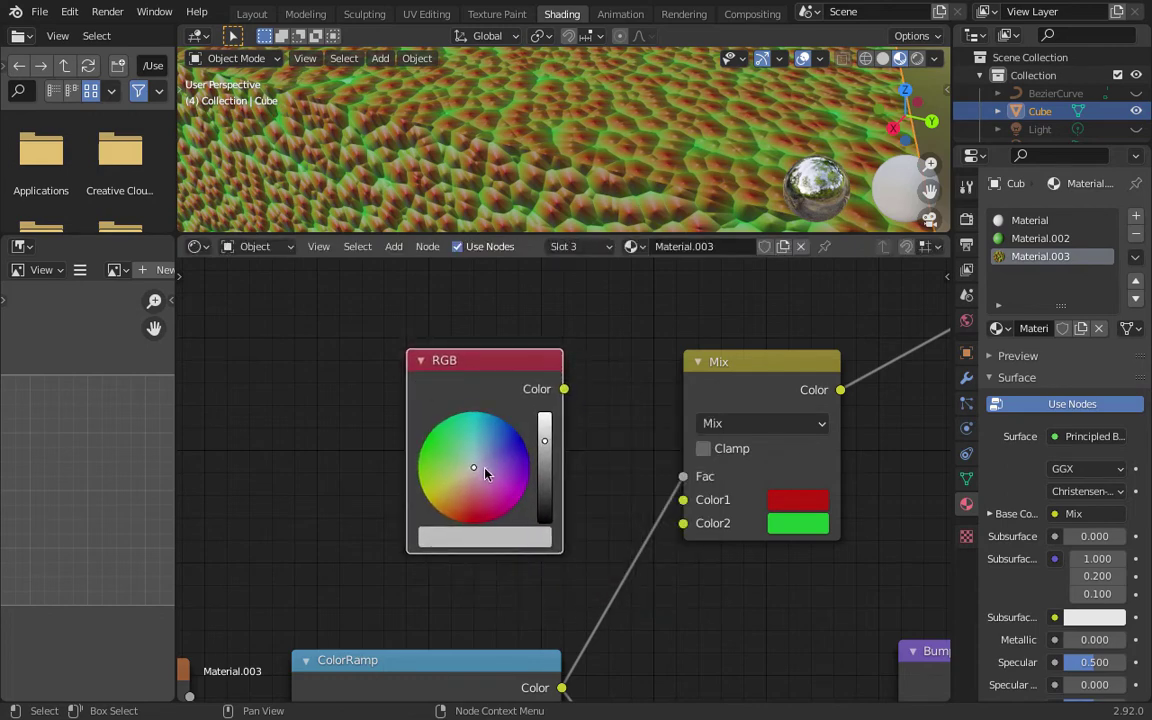
pyautogui.click(476, 517)
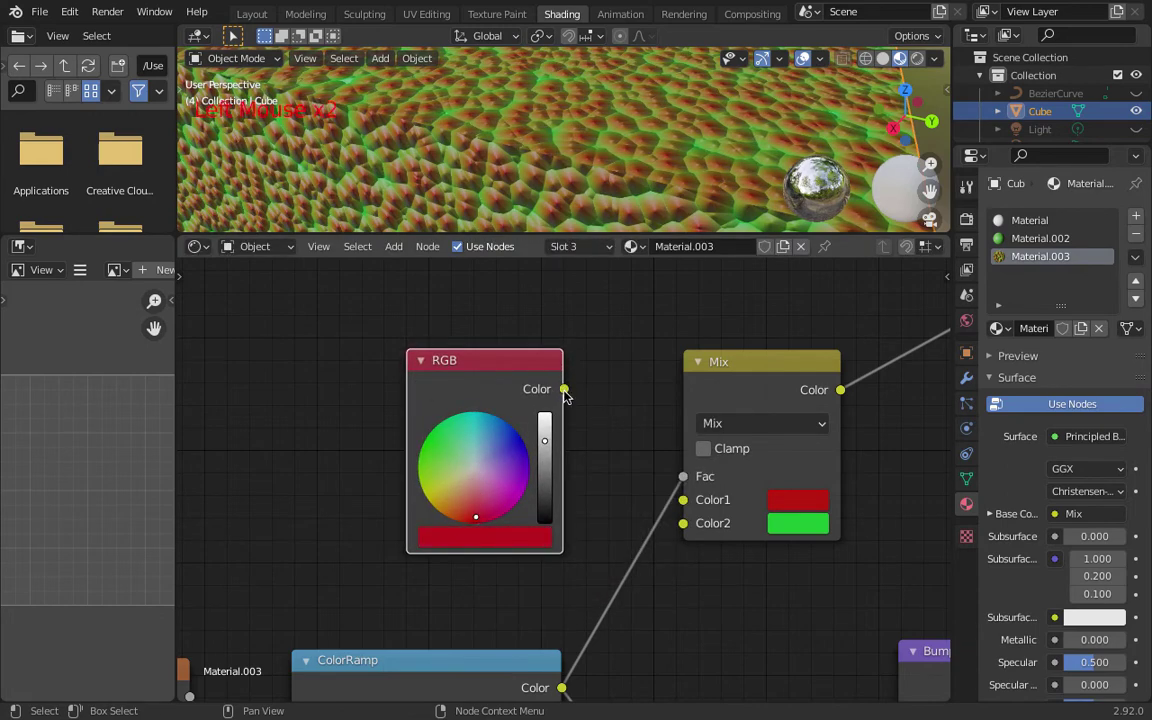
pyautogui.moveTo(565, 392); pyautogui.dragTo(680, 500)
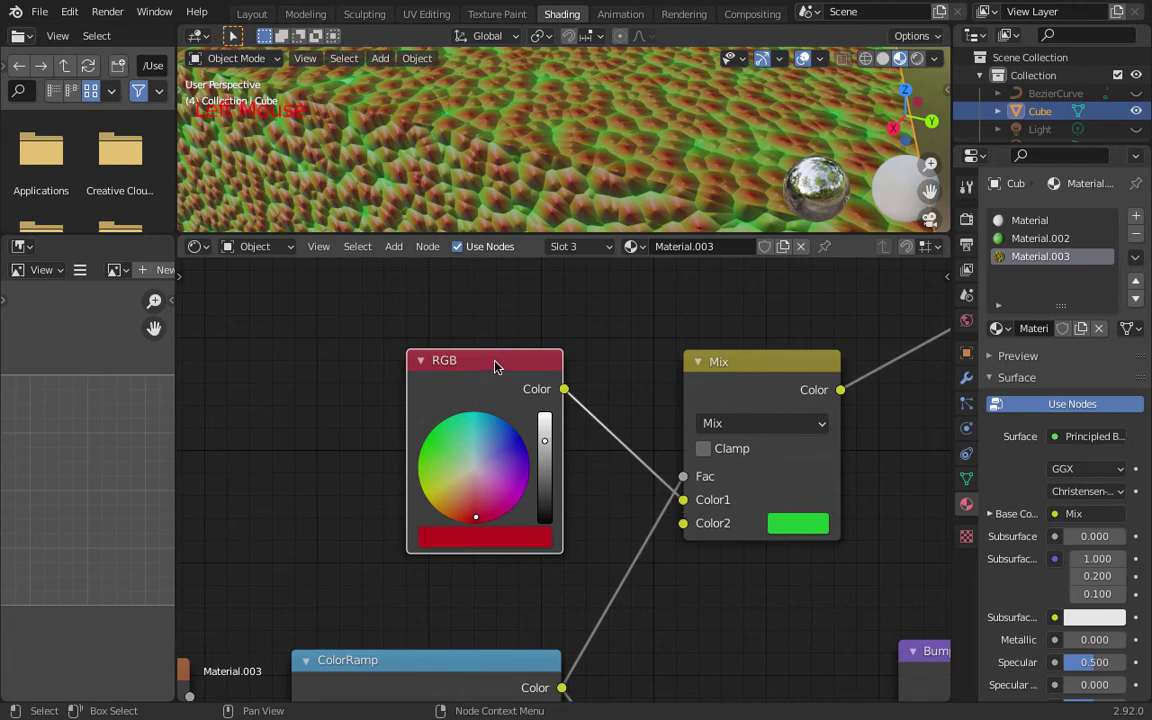
pyautogui.press('x')
pyautogui.moveTo(761, 449)
pyautogui.keyDown('shift'); pyautogui.mouseDown(button='middle')
pyautogui.moveTo(663, 445)
pyautogui.moveTo(774, 468)
pyautogui.mouseUp(button='middle'); pyautogui.keyUp('shift')
pyautogui.scroll(-2, 612, 185)
pyautogui.scroll(-1, 612, 185)
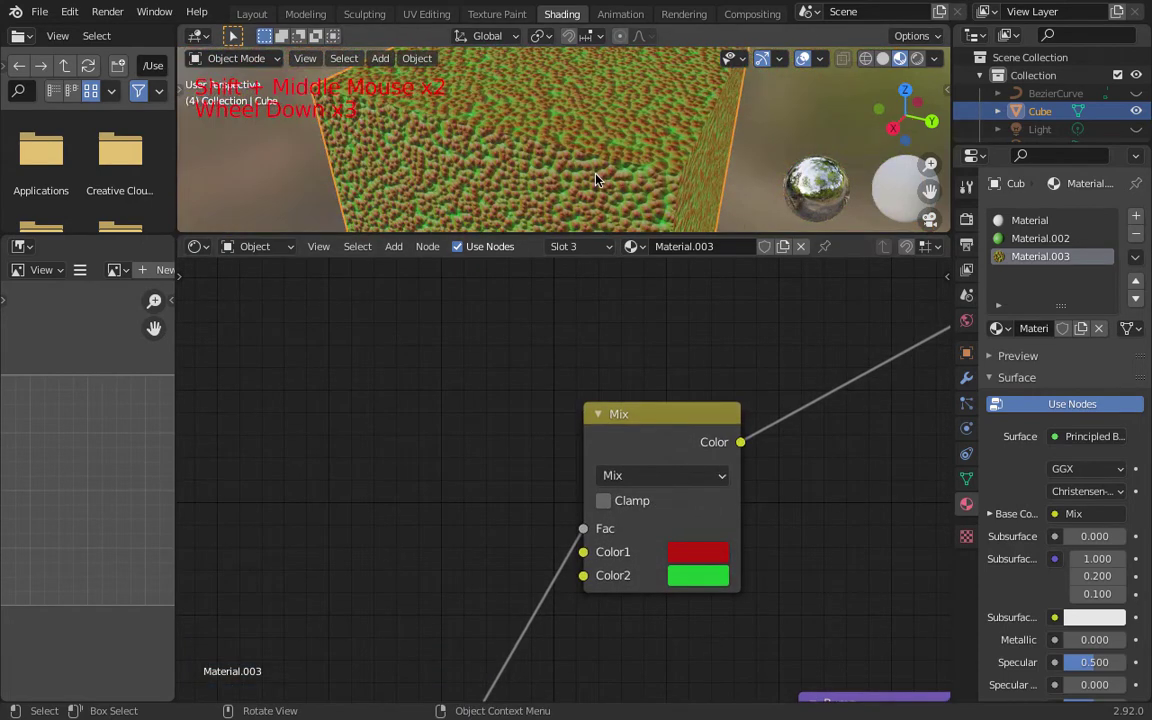
pyautogui.moveTo(599, 181); pyautogui.dragTo(582, 189, button='middle')
pyautogui.scroll(4, 582, 189)
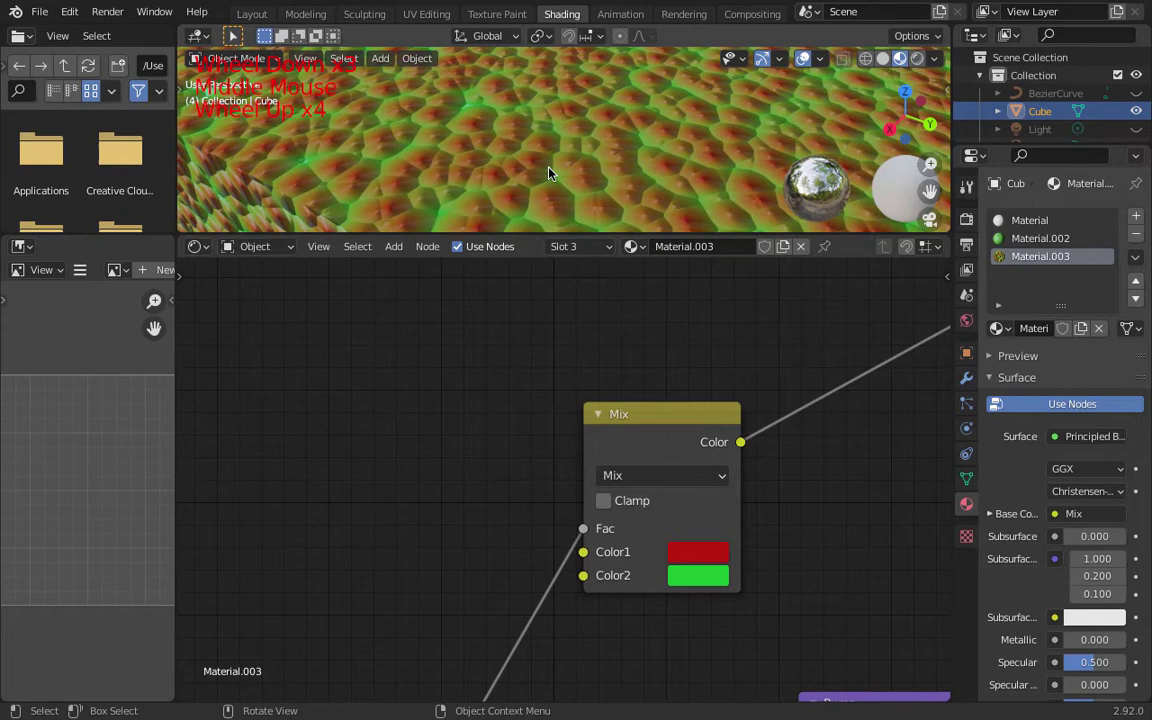
pyautogui.scroll(-4, 770, 475)
pyautogui.keyDown('shift'); pyautogui.moveTo(779, 460); pyautogui.dragTo(800, 316, button='middle'); pyautogui.keyUp('shift')
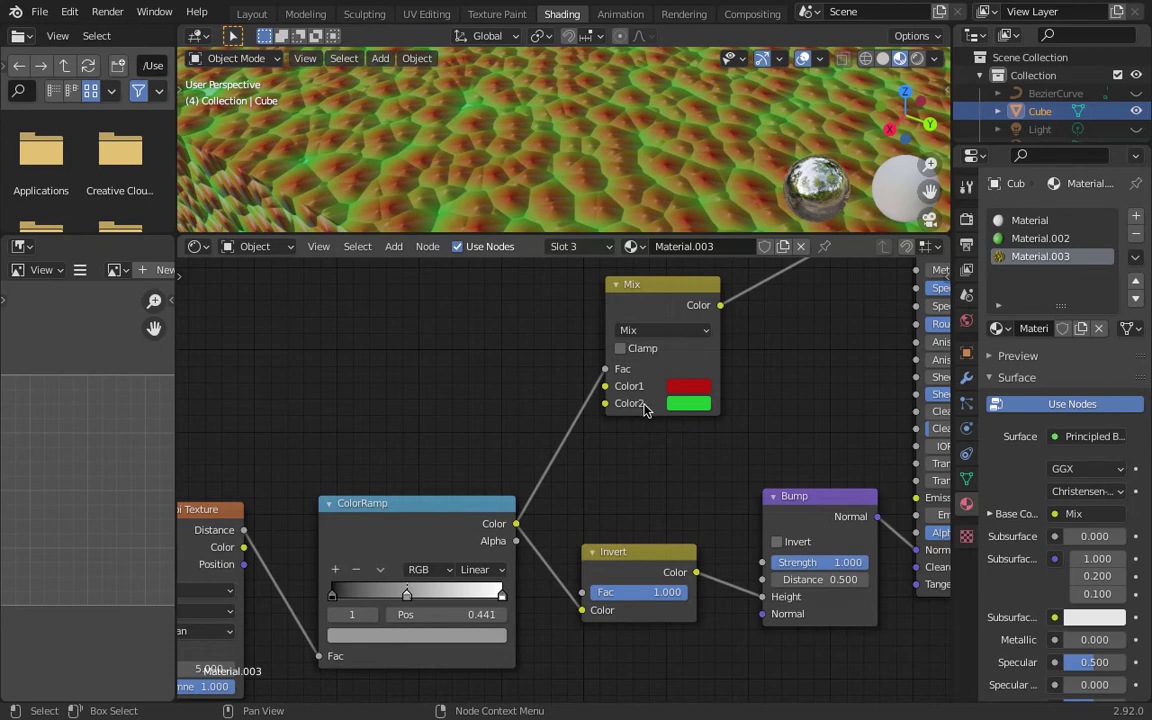
pyautogui.keyDown('shift'); pyautogui.moveTo(642, 411); pyautogui.dragTo(667, 418, button='middle'); pyautogui.keyUp('shift')
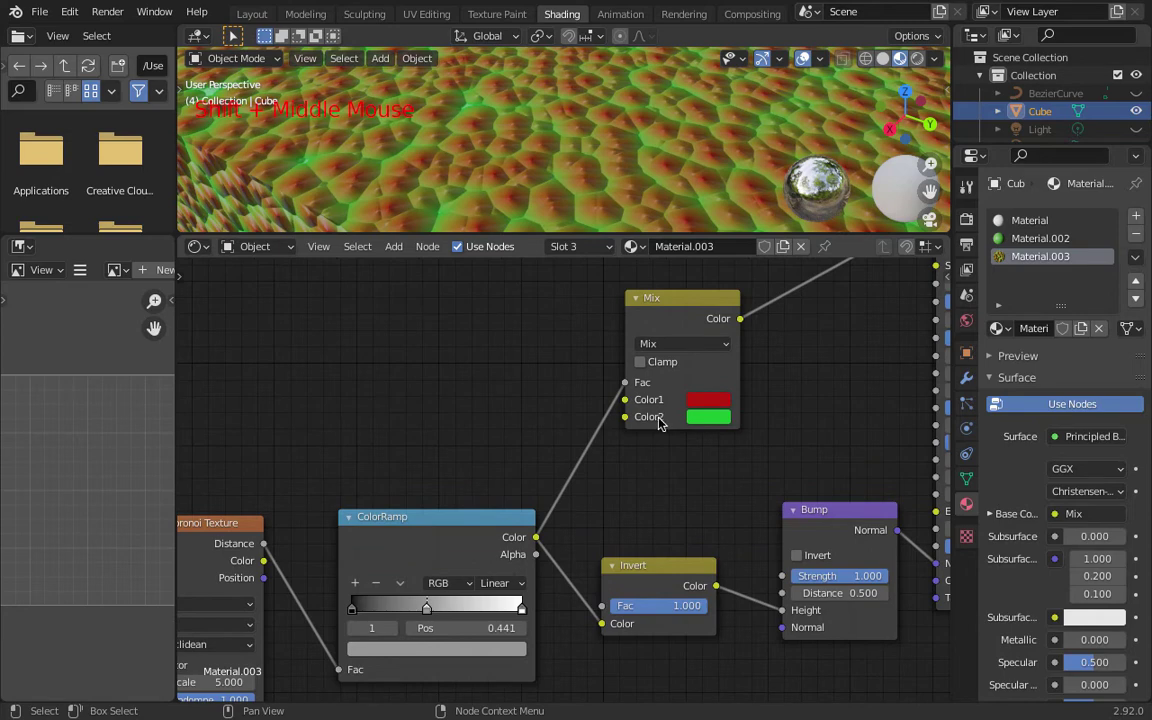
pyautogui.keyDown('shift'); pyautogui.moveTo(501, 334); pyautogui.dragTo(538, 418, button='middle'); pyautogui.keyUp('shift')
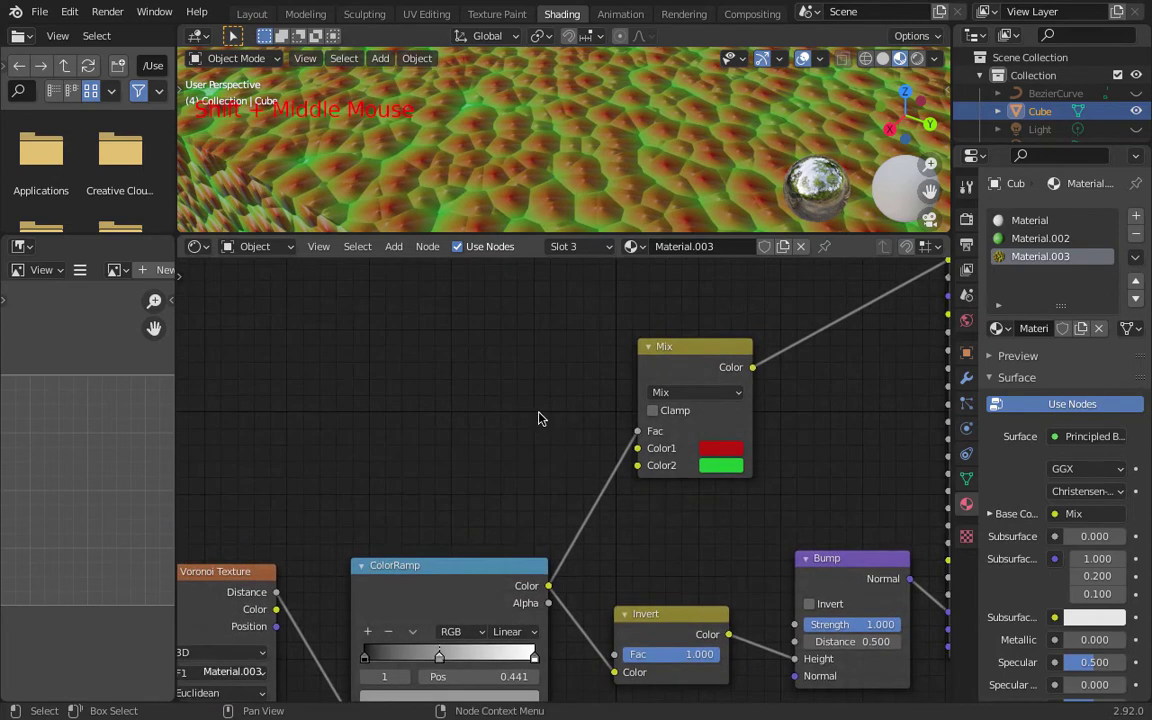
# Step: Insert an Invert node on the ColorRamp→Mix Fac link, leaving its Fac at 1.000
pyautogui.click(536, 429)
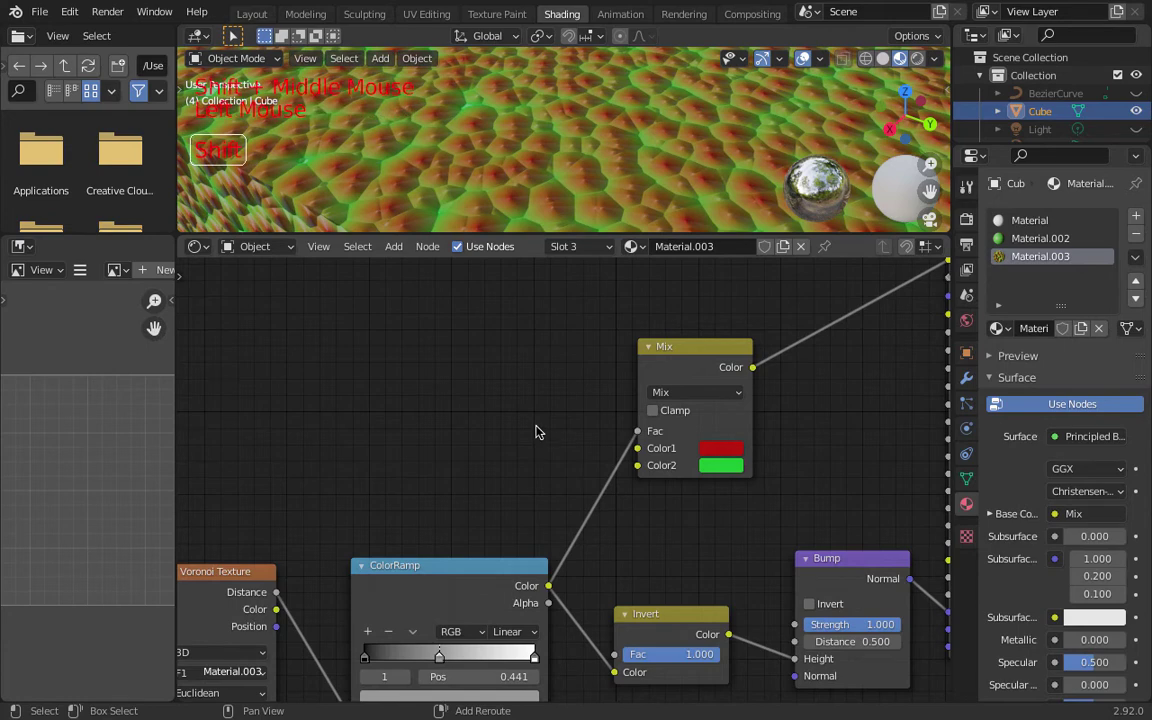
pyautogui.hotkey('shift', 'a')
pyautogui.click(505, 422)
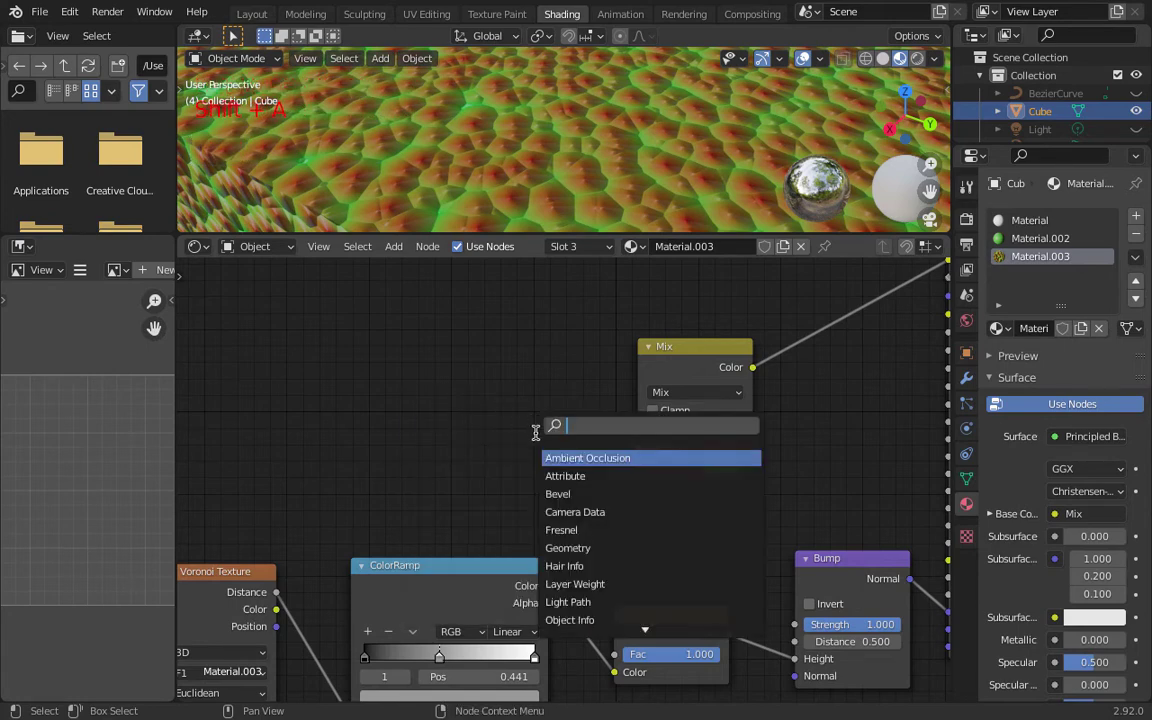
pyautogui.write('inver')
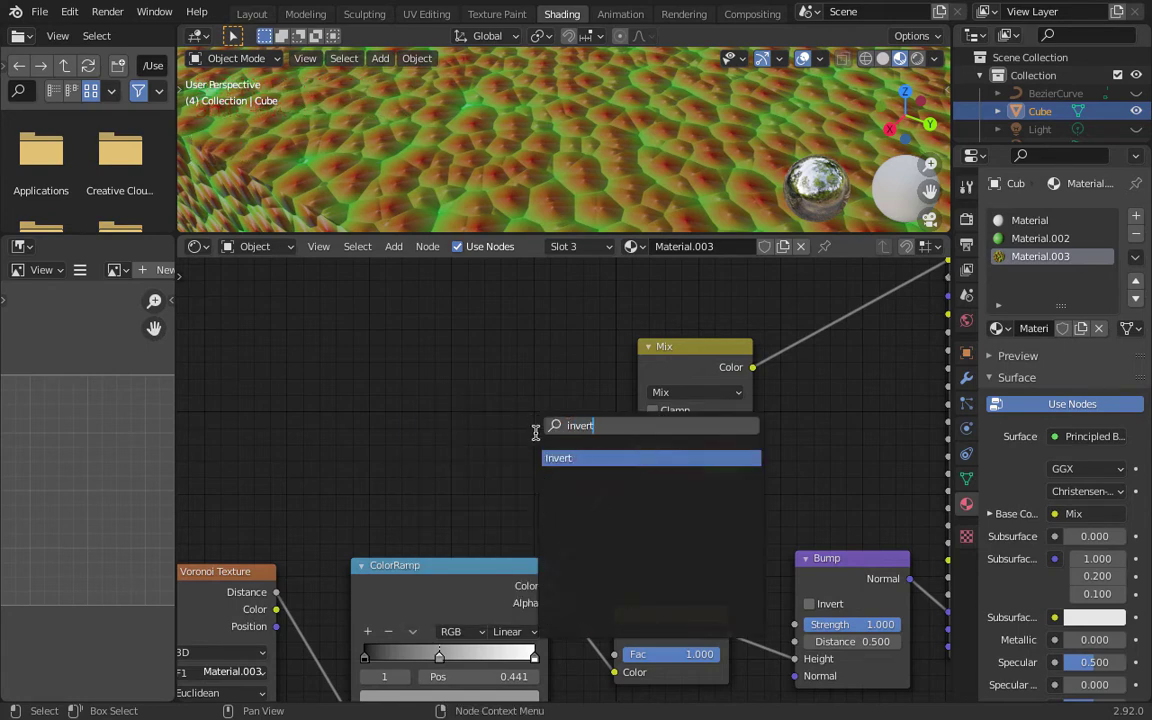
pyautogui.write('t')
pyautogui.press('Return')
pyautogui.click(518, 440)
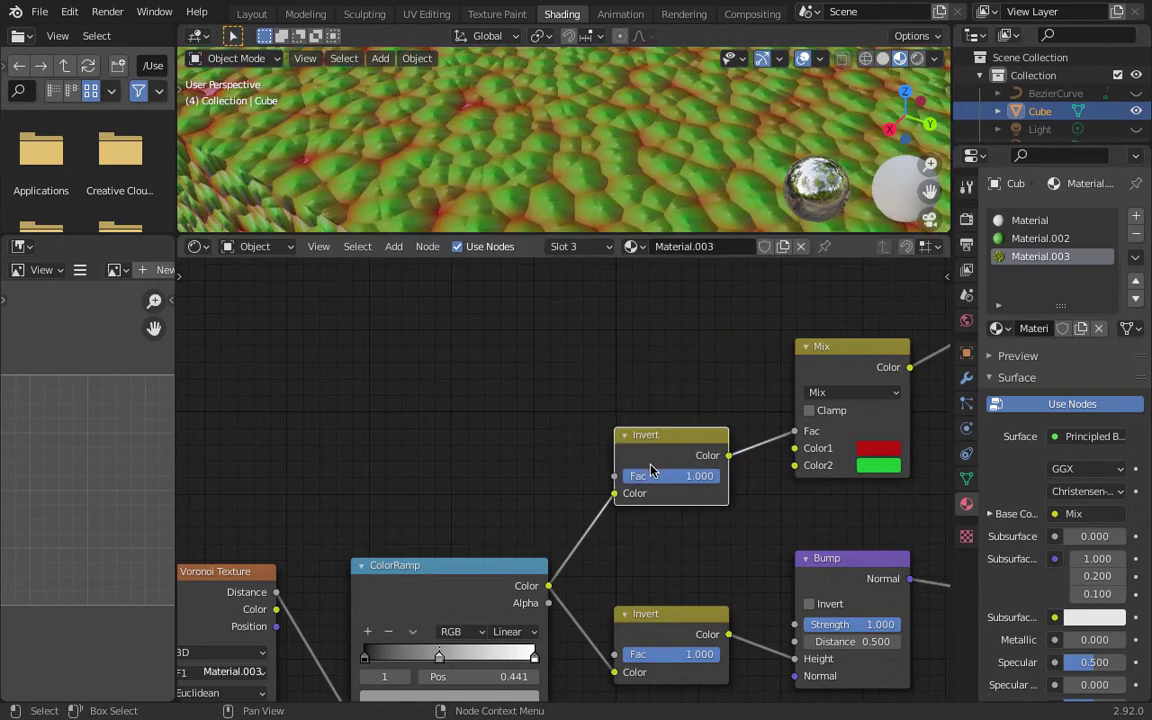
pyautogui.moveTo(718, 480)
pyautogui.mouseDown()
pyautogui.moveTo(609, 478)
pyautogui.moveTo(764, 486)
pyautogui.mouseUp()
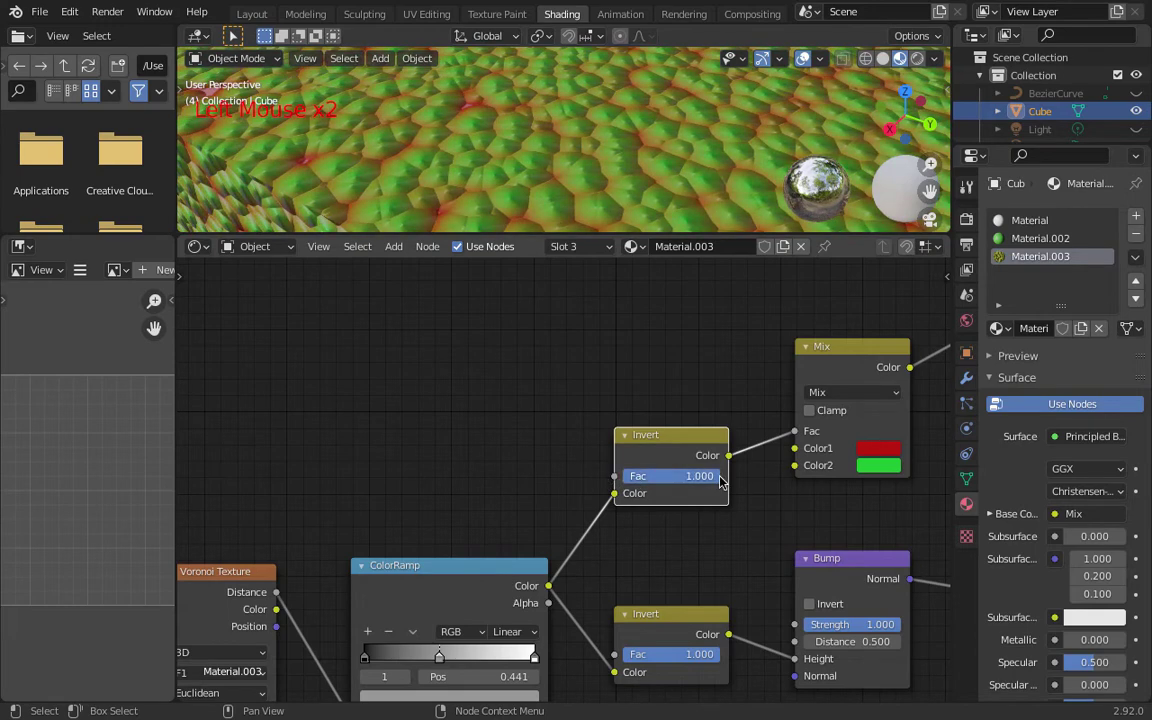
pyautogui.scroll(-2, 602, 352)
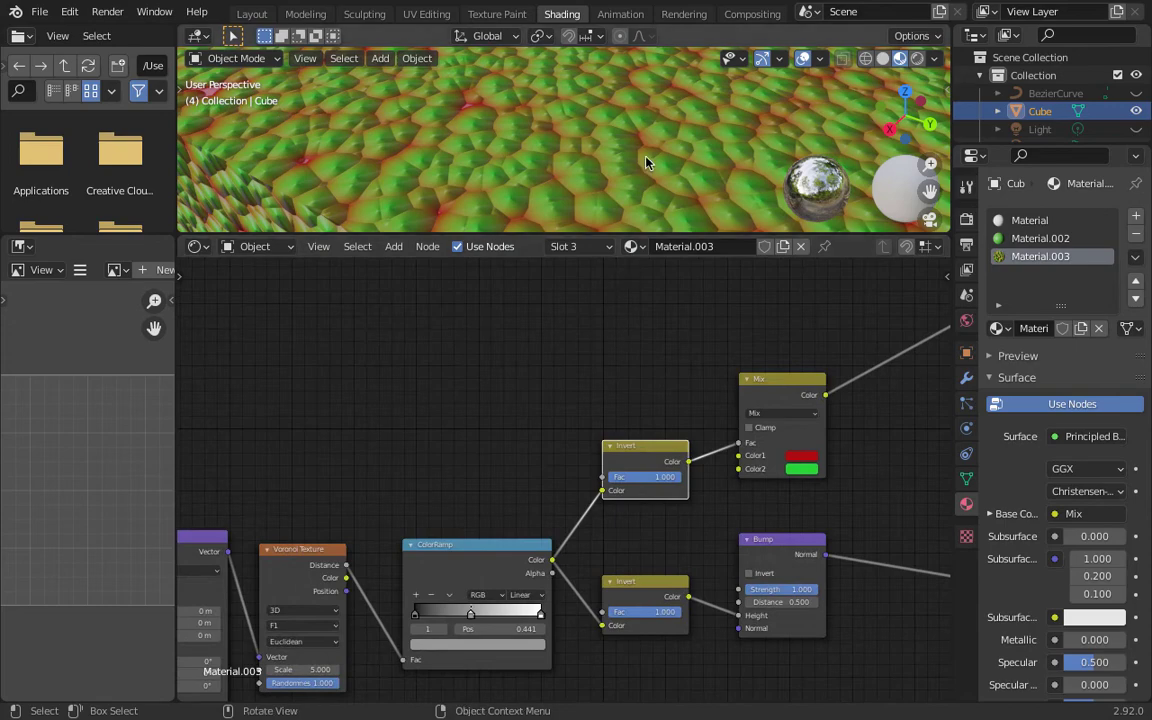
pyautogui.scroll(-5, 645, 162)
pyautogui.scroll(7, 635, 180)
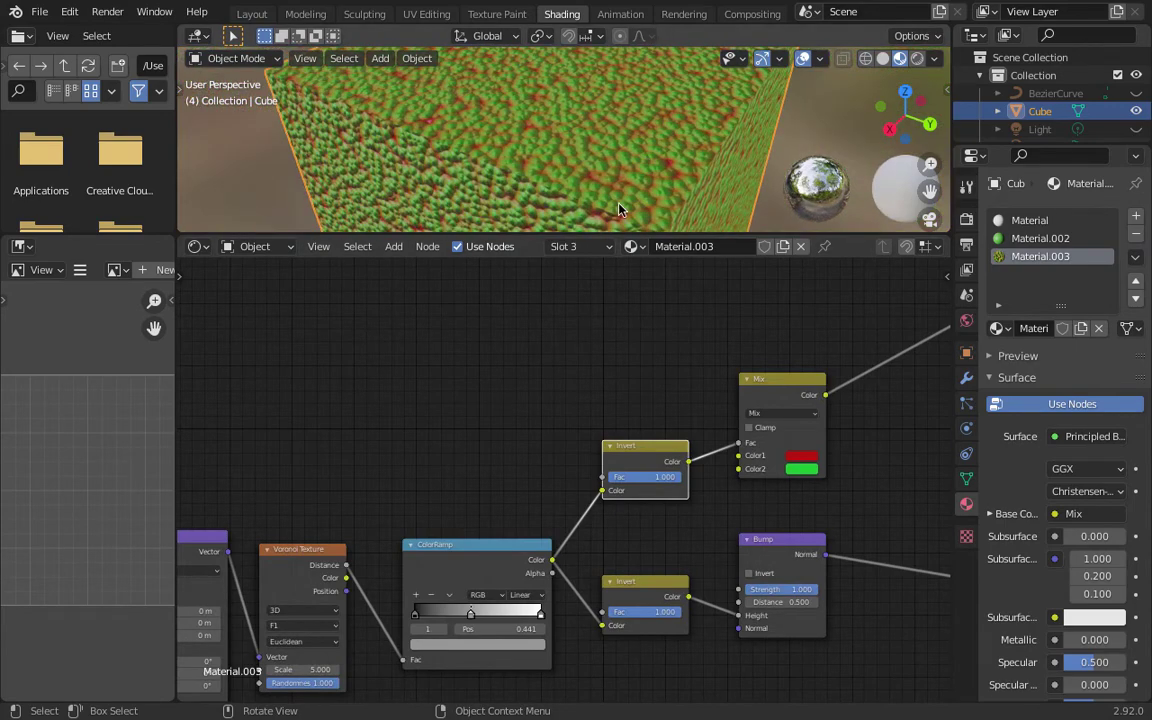
pyautogui.scroll(-6, 530, 334)
pyautogui.hscroll(-4, 530, 334)
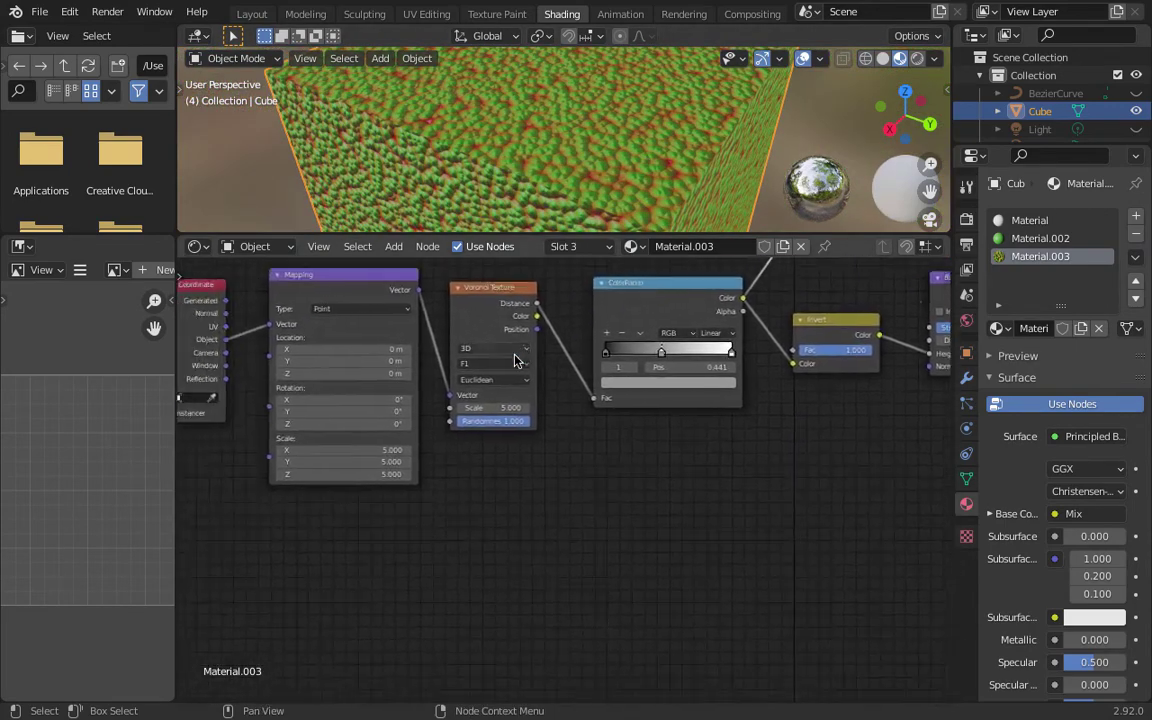
# Step: Set the Mapping node's Scale X, Y and Z to 1, then to 3
pyautogui.scroll(-4, 515, 360)
pyautogui.hscroll(-6, 515, 360)
pyautogui.scroll(3, 514, 355)
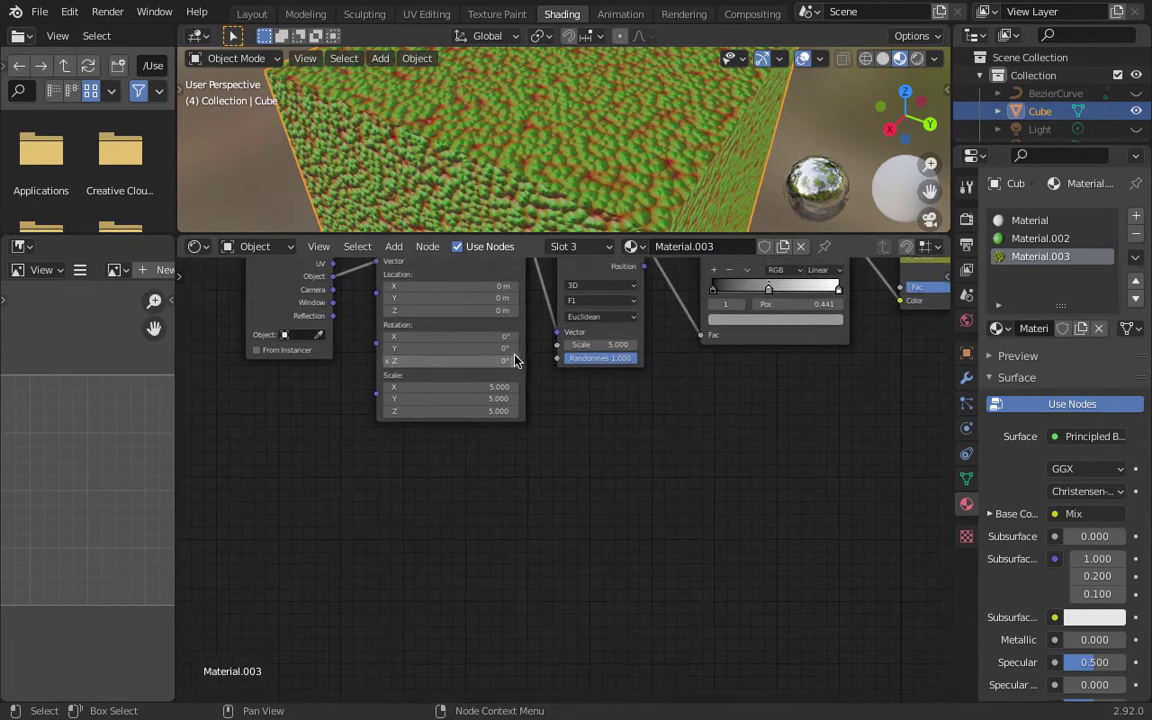
pyautogui.scroll(1, 498, 388)
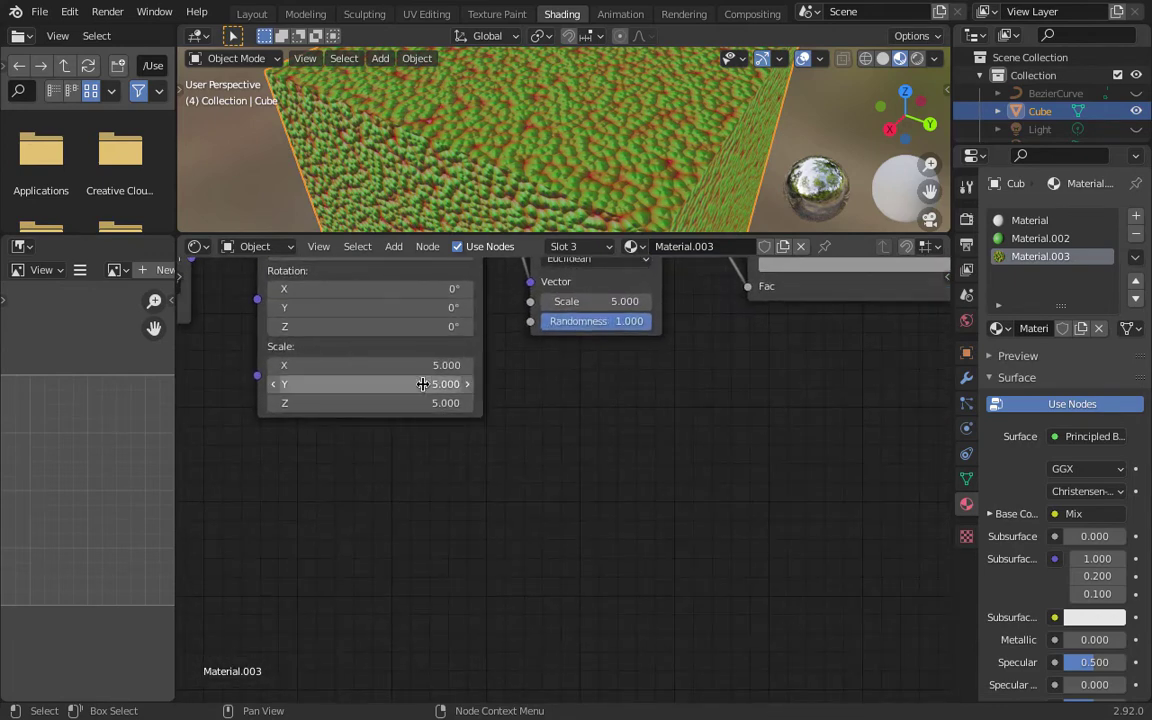
pyautogui.moveTo(404, 365)
pyautogui.mouseDown()
pyautogui.moveTo(404, 396)
pyautogui.moveTo(405, 364)
pyautogui.mouseUp()
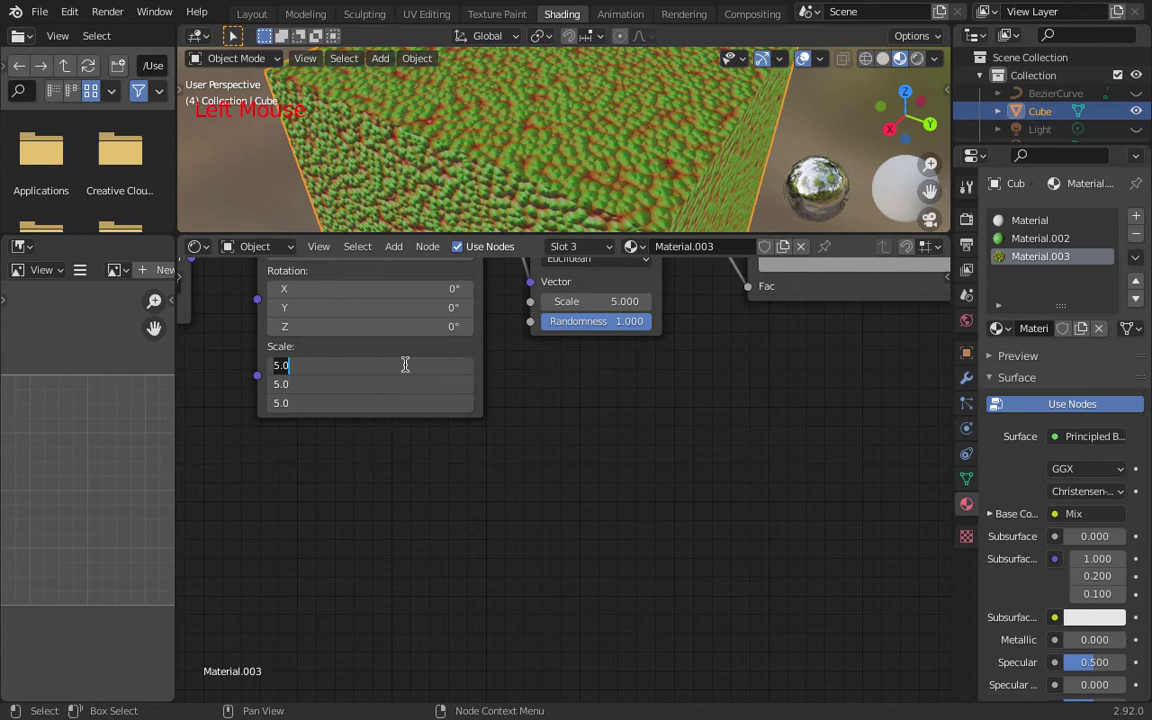
pyautogui.write('1')
pyautogui.press('Return')
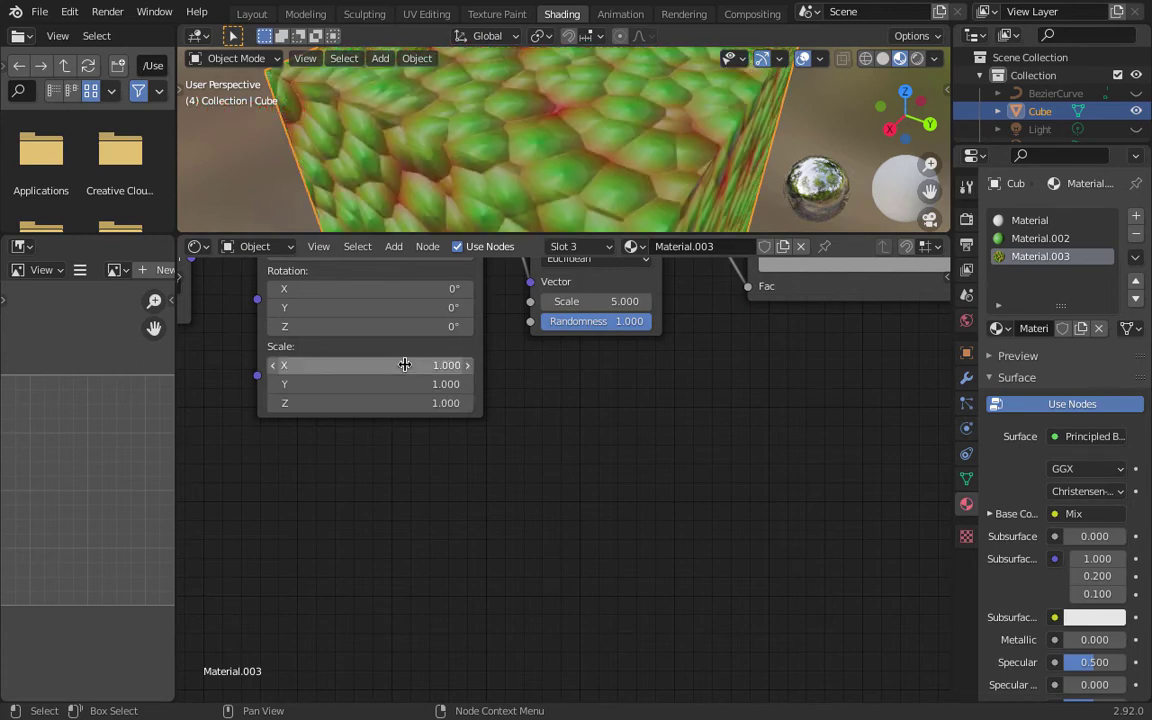
pyautogui.moveTo(404, 365)
pyautogui.mouseDown()
pyautogui.moveTo(404, 411)
pyautogui.moveTo(404, 369)
pyautogui.mouseUp()
pyautogui.write('3')
pyautogui.press('Return')
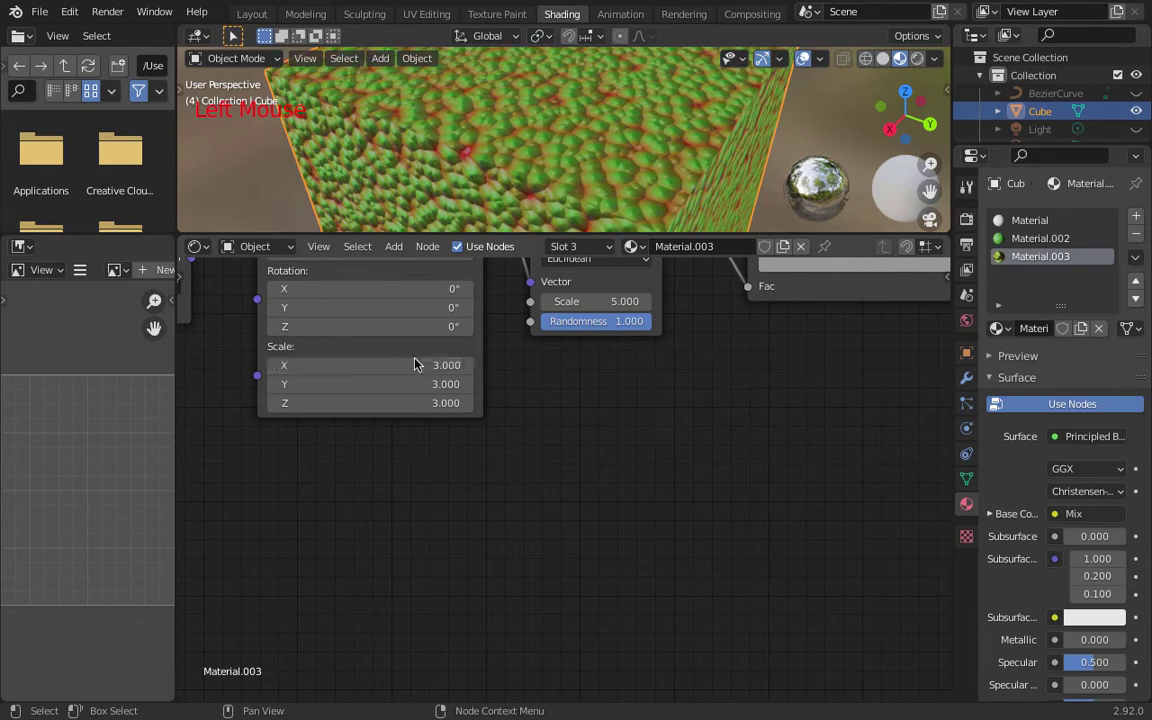
# Step: Drag the editor border down to enlarge the 3D viewport
pyautogui.scroll(-3, 597, 181)
pyautogui.scroll(-3, 597, 181)
pyautogui.scroll(5, 597, 181)
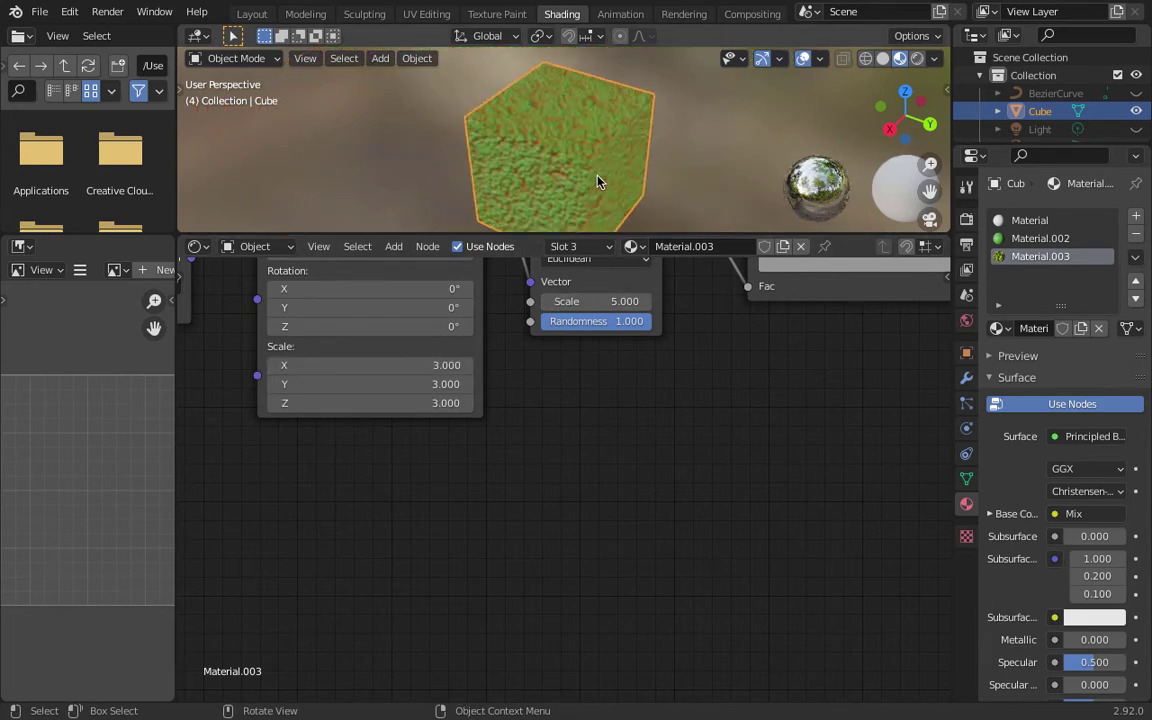
pyautogui.moveTo(601, 222); pyautogui.dragTo(601, 546)
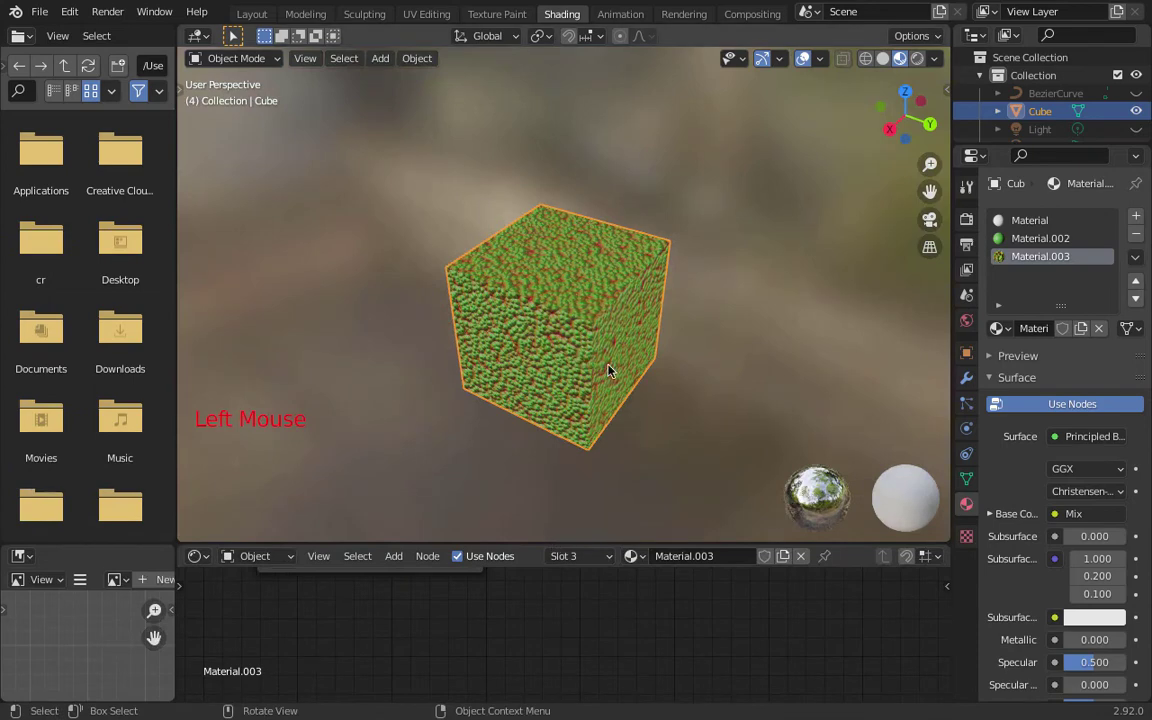
pyautogui.scroll(3, 586, 334)
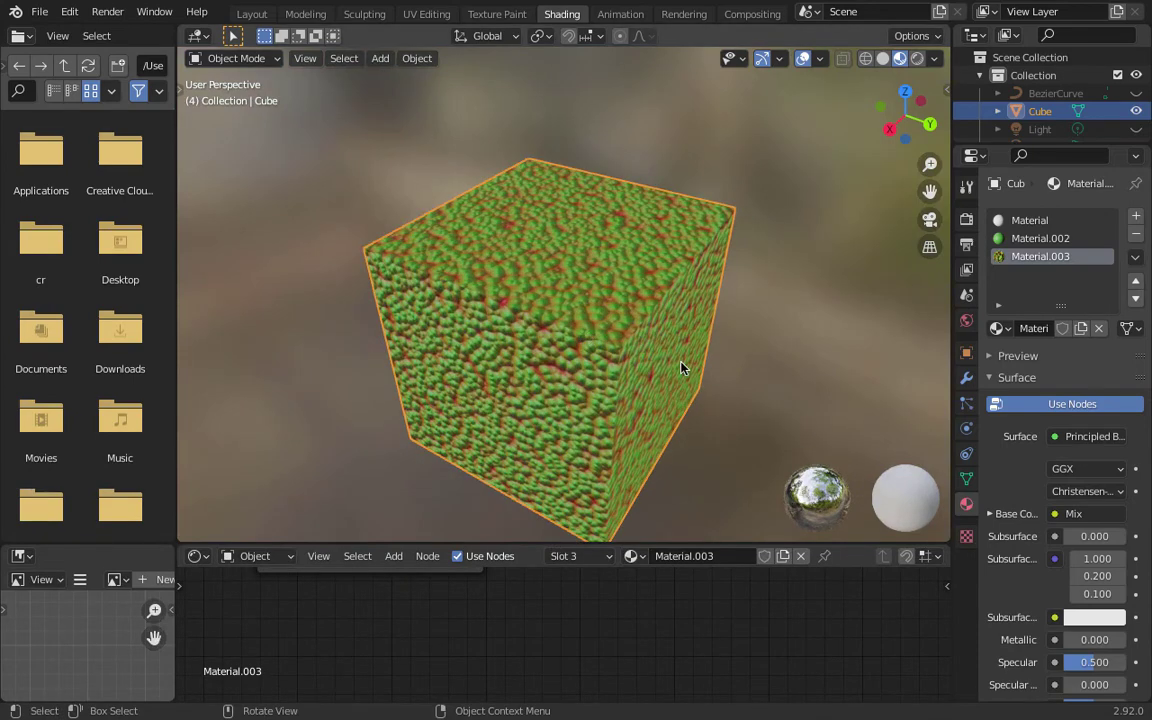
# Step: Give the cube a Subdivision Surface modifier with 3 viewport levels
pyautogui.click(966, 377)
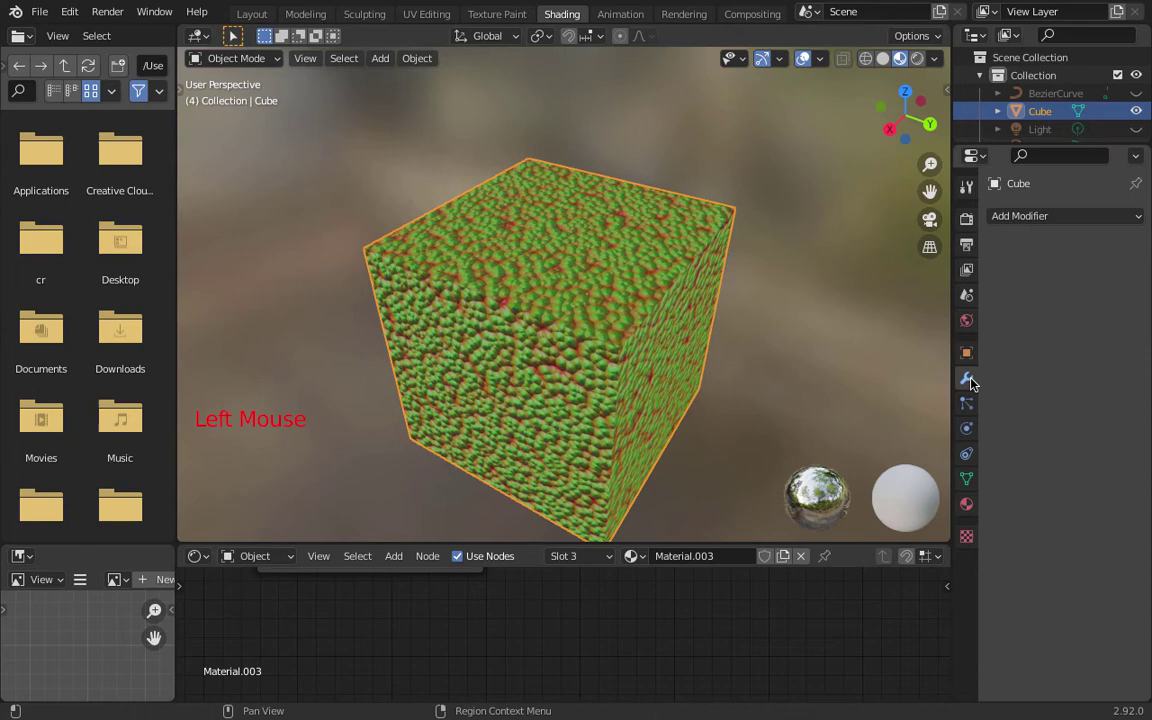
pyautogui.click(1039, 226)
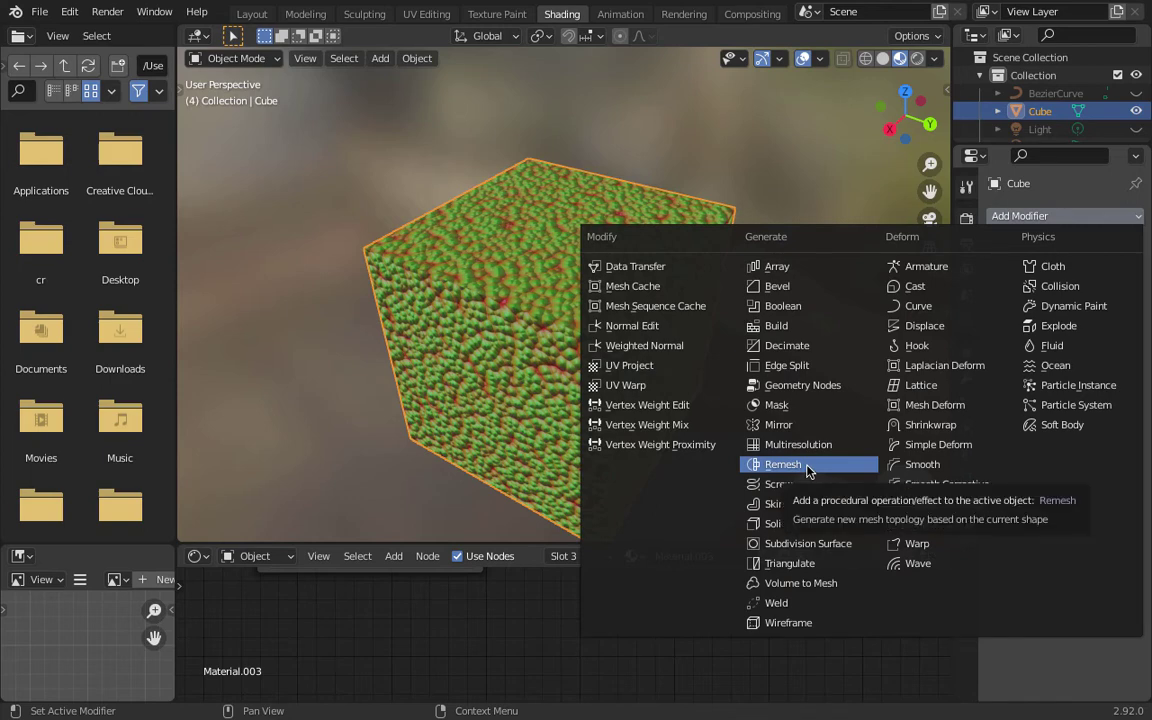
pyautogui.click(816, 543)
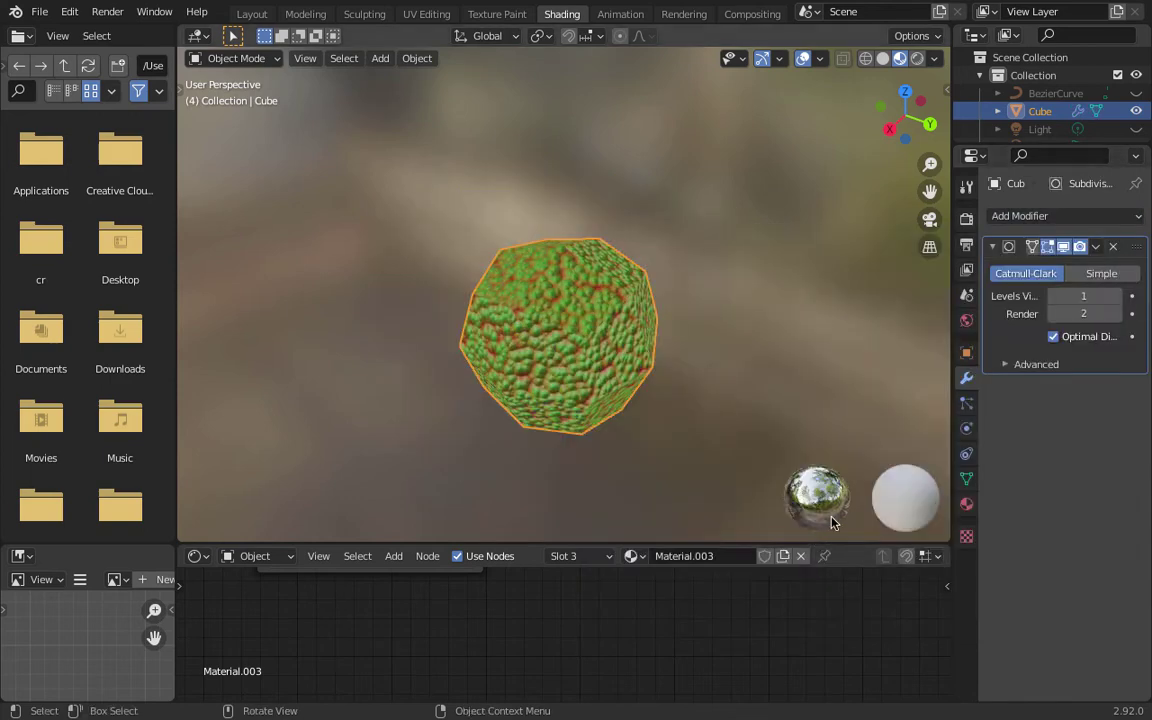
pyautogui.click(1114, 296)
pyautogui.click(1114, 296)
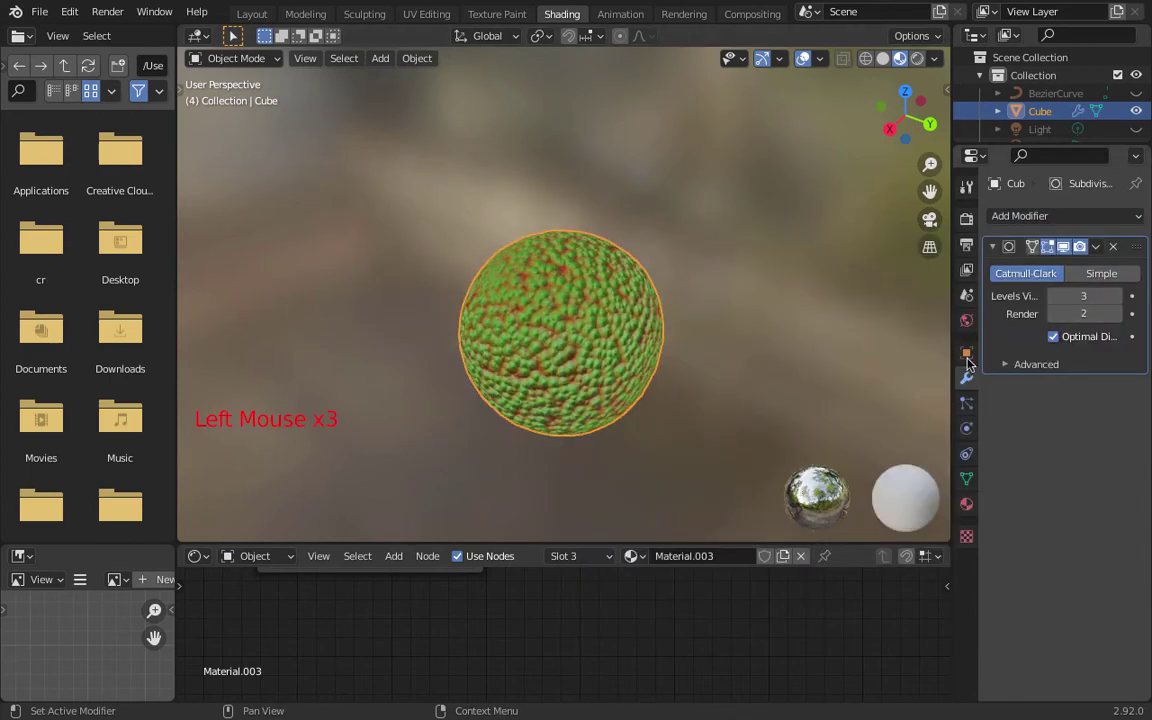
pyautogui.scroll(4, 660, 385)
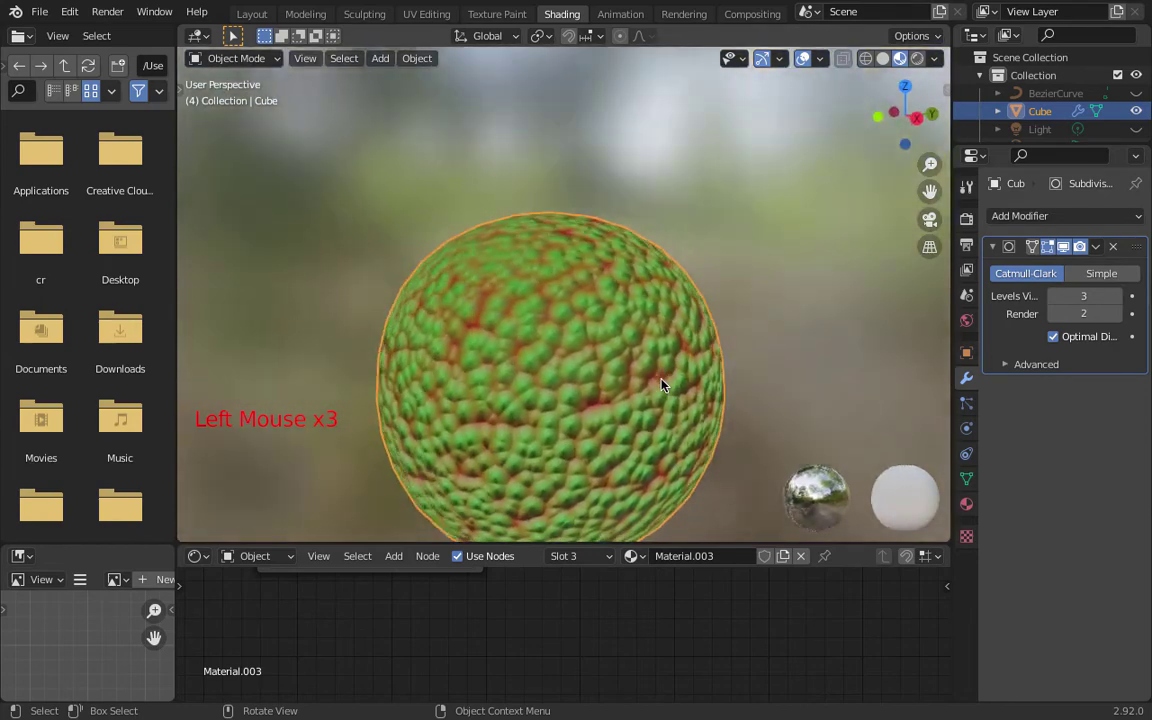
pyautogui.hscroll(3, 660, 385)
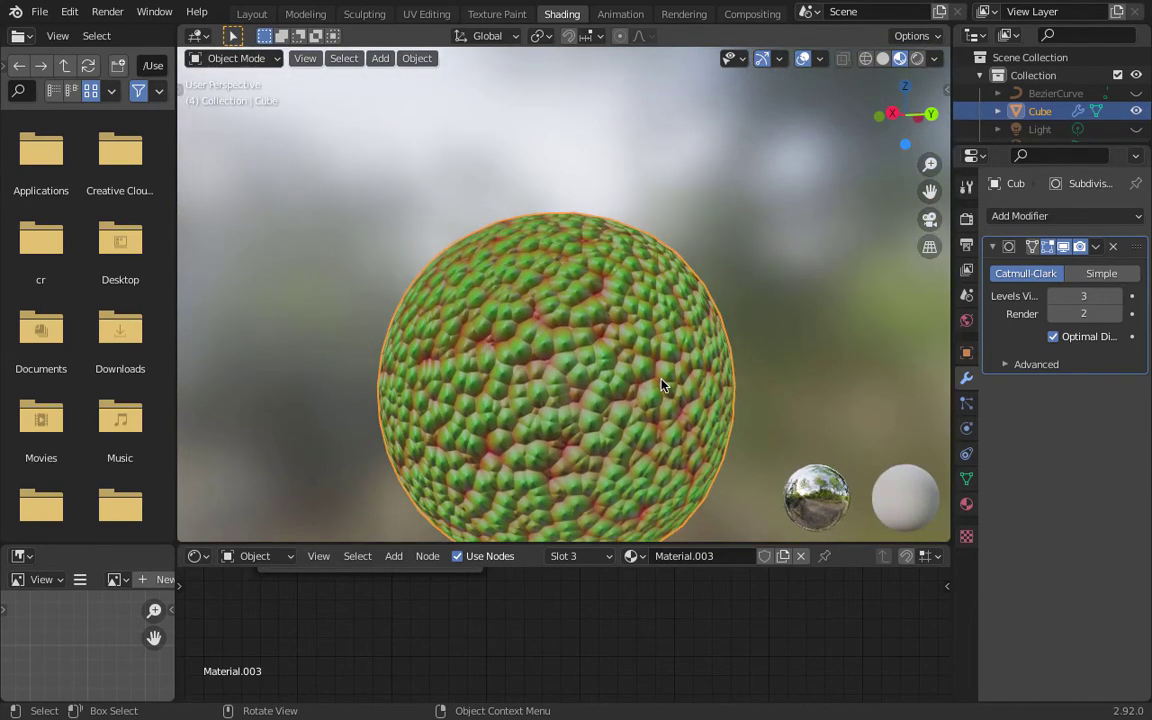
# Step: In Edit Mode, stretch the bumpy sphere vertically along the Z axis
pyautogui.press('Tab')
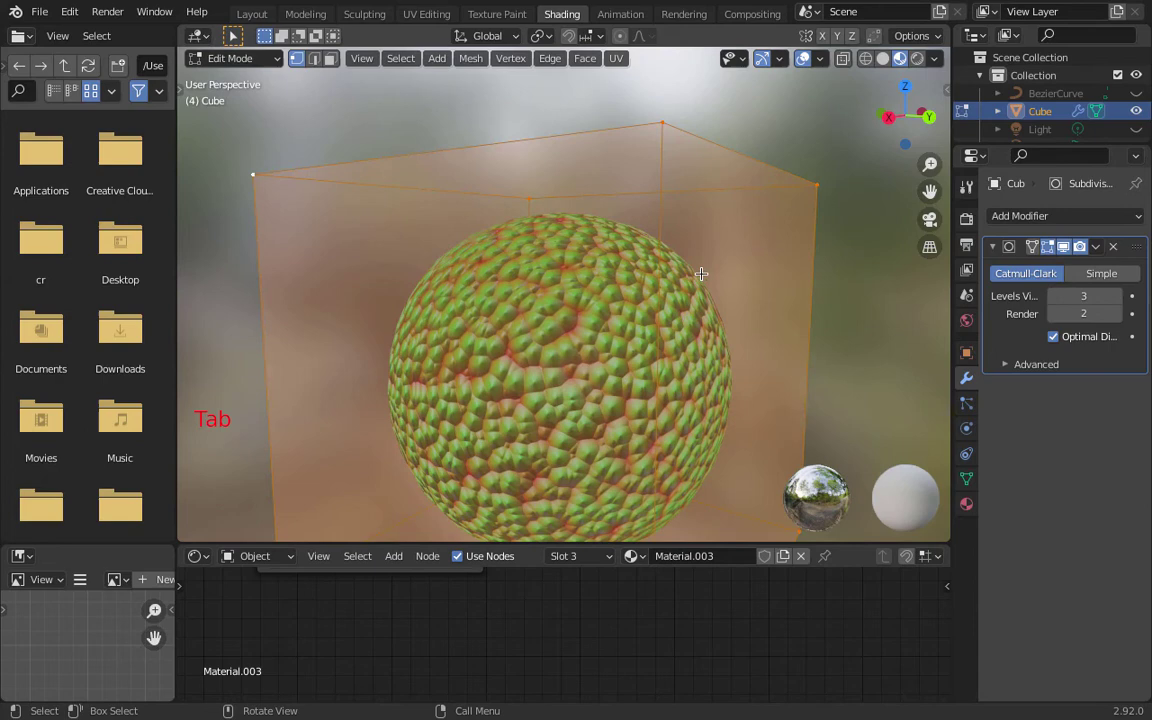
pyautogui.press('s')
pyautogui.press('z')
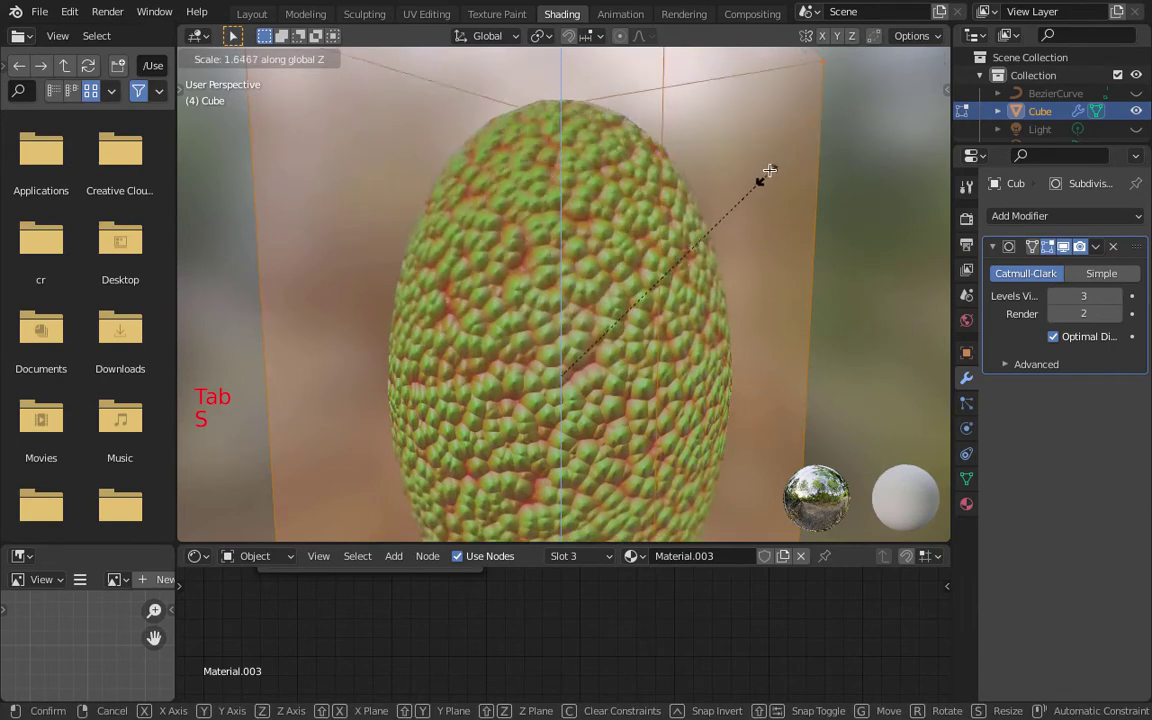
pyautogui.click(812, 109)
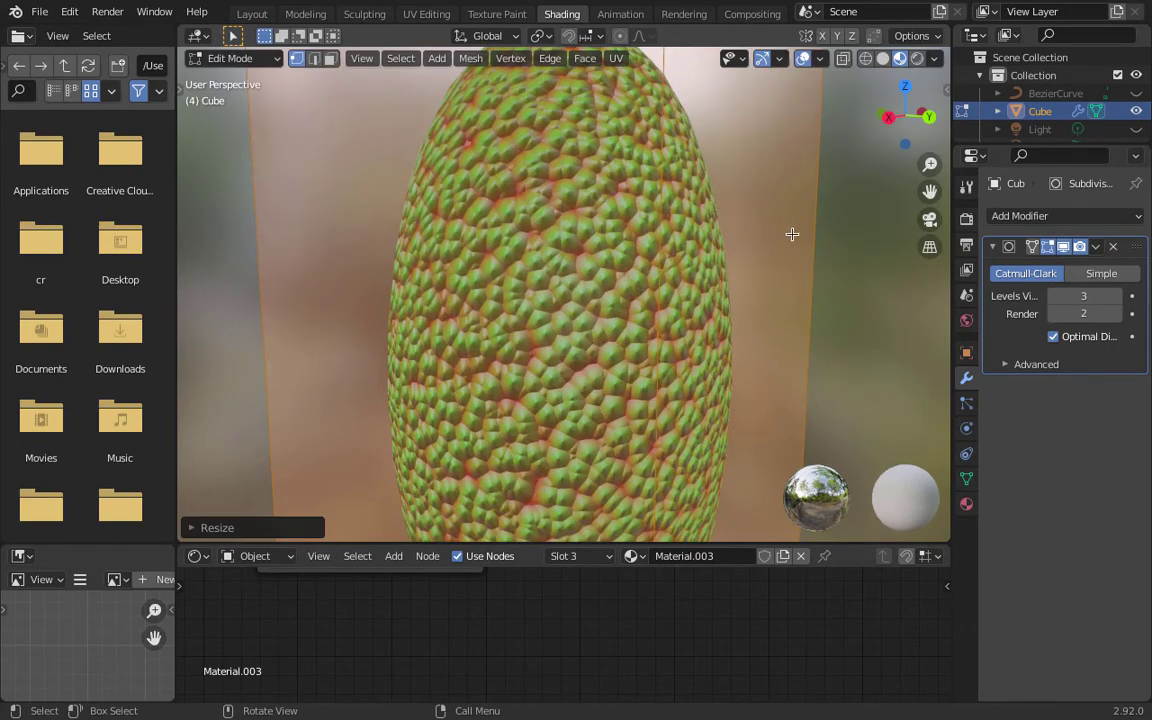
pyautogui.scroll(-5, 792, 234)
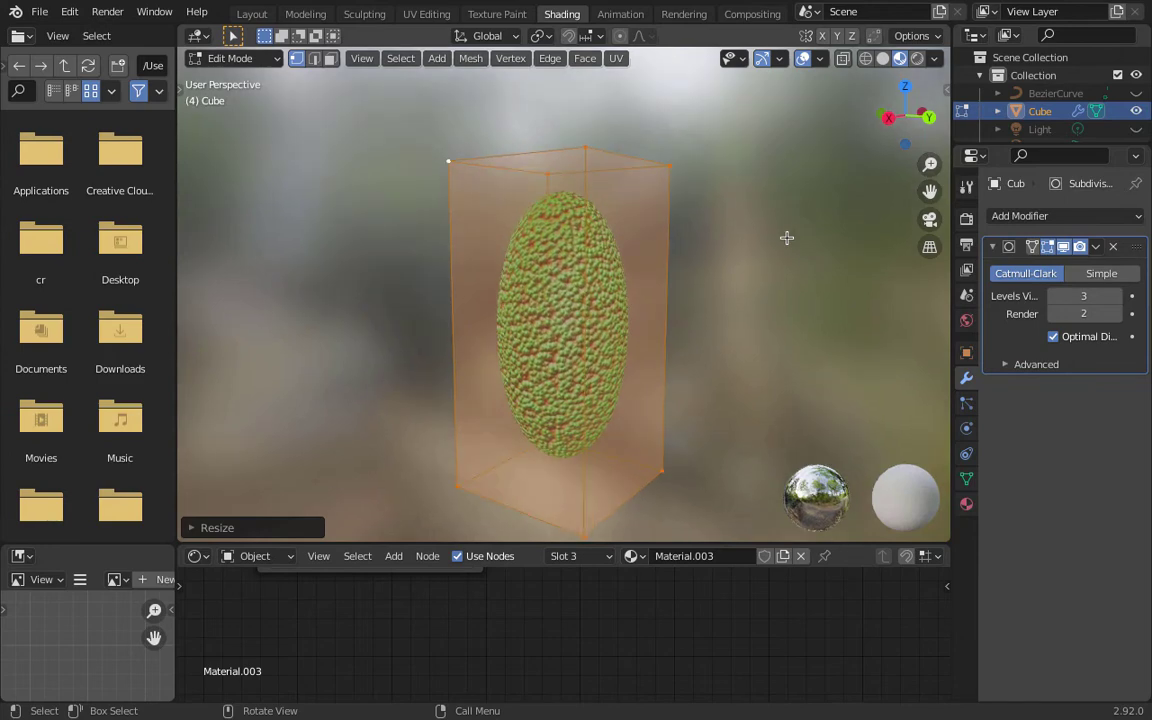
# Step: Add a middle loop cut, scale it outward into an egg shape, and return to Object Mode
pyautogui.hotkey('ctrl', 'r')
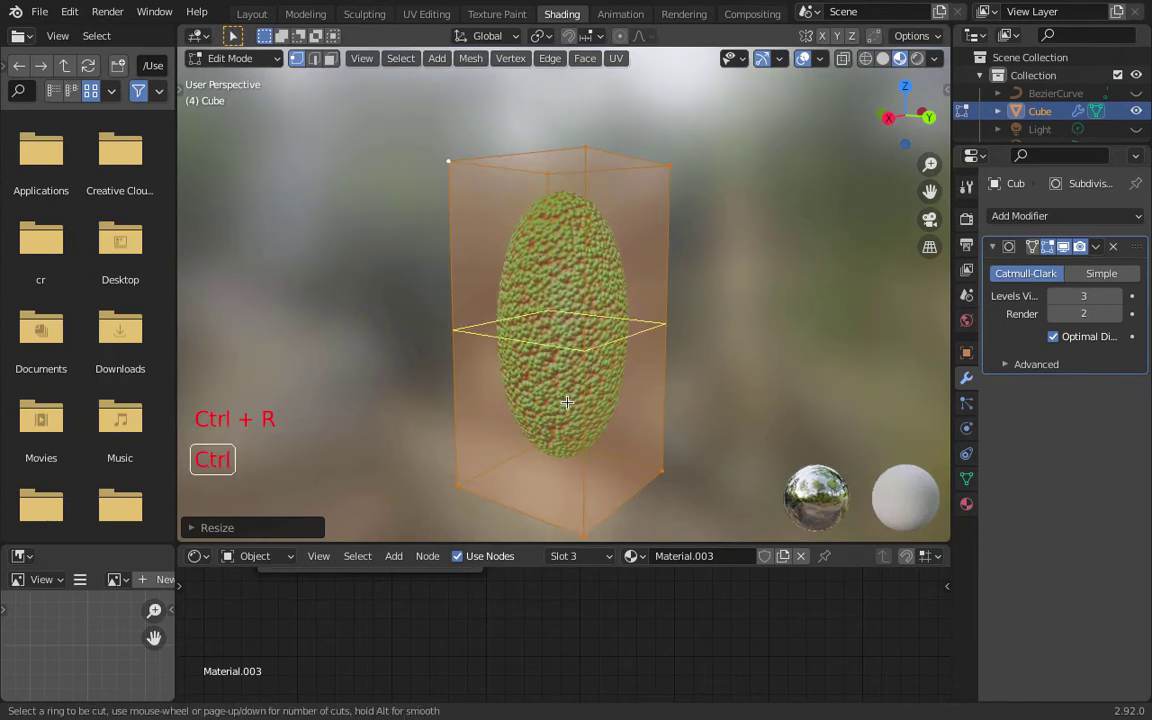
pyautogui.click(566, 404)
pyautogui.click(566, 390)
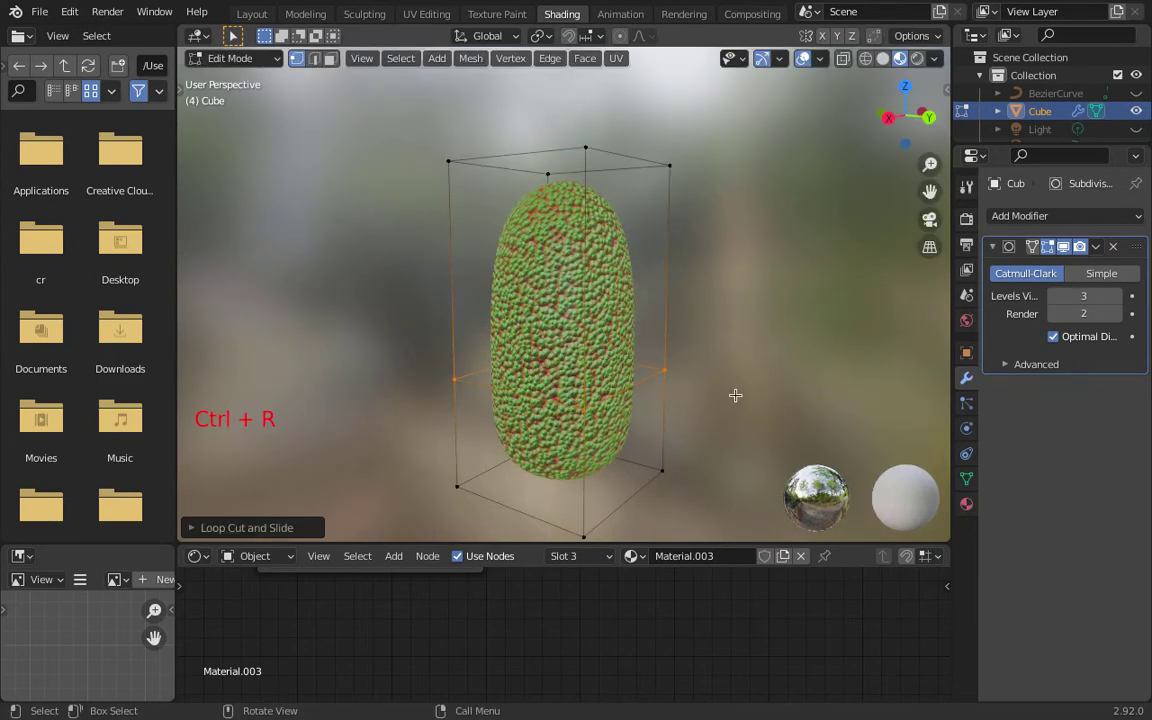
pyautogui.press('s')
pyautogui.click(880, 377)
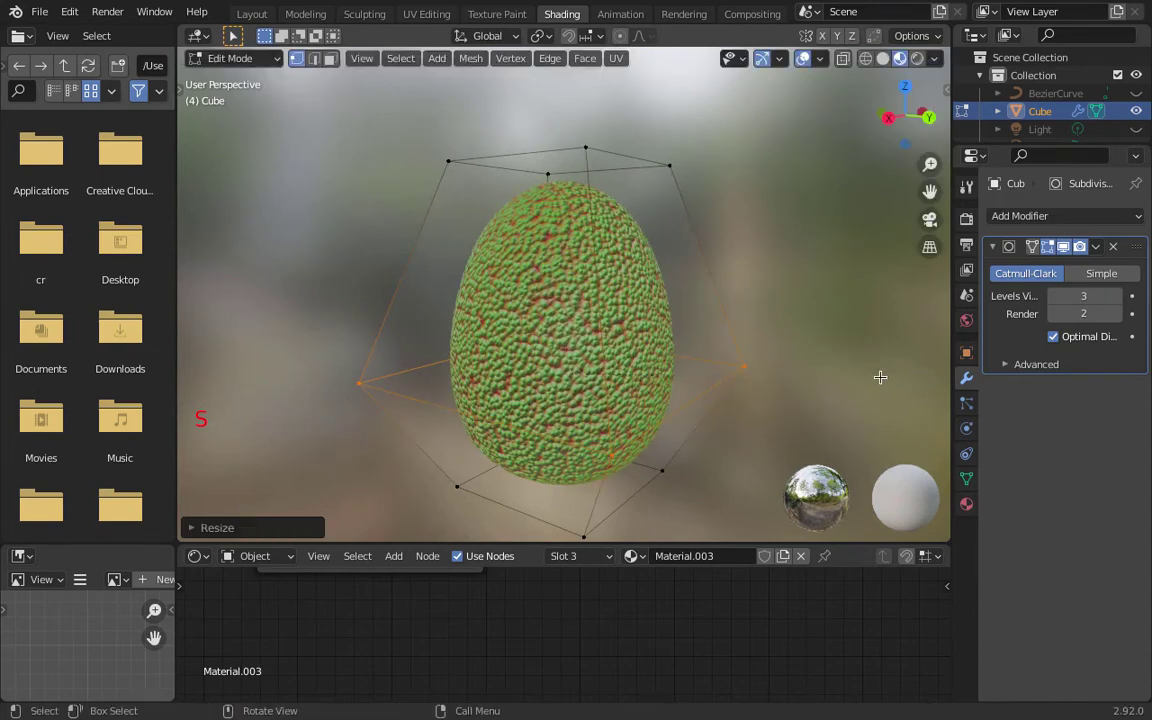
pyautogui.press('Tab')
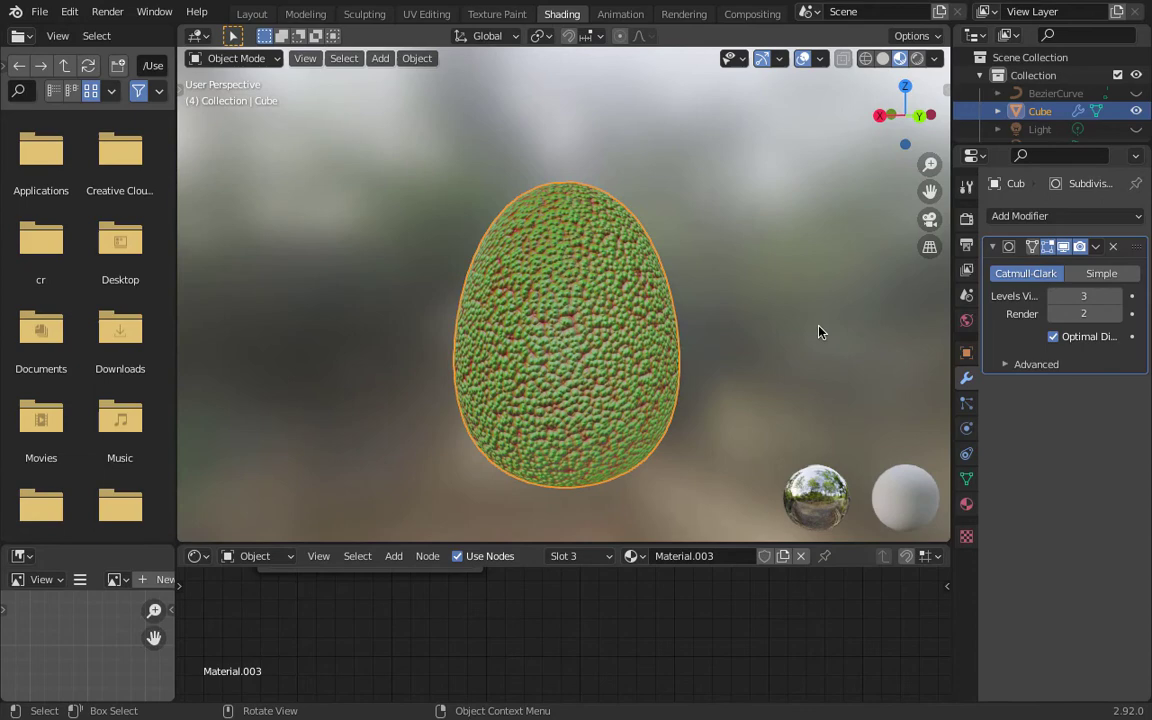
pyautogui.moveTo(818, 332); pyautogui.dragTo(684, 352, button='middle')
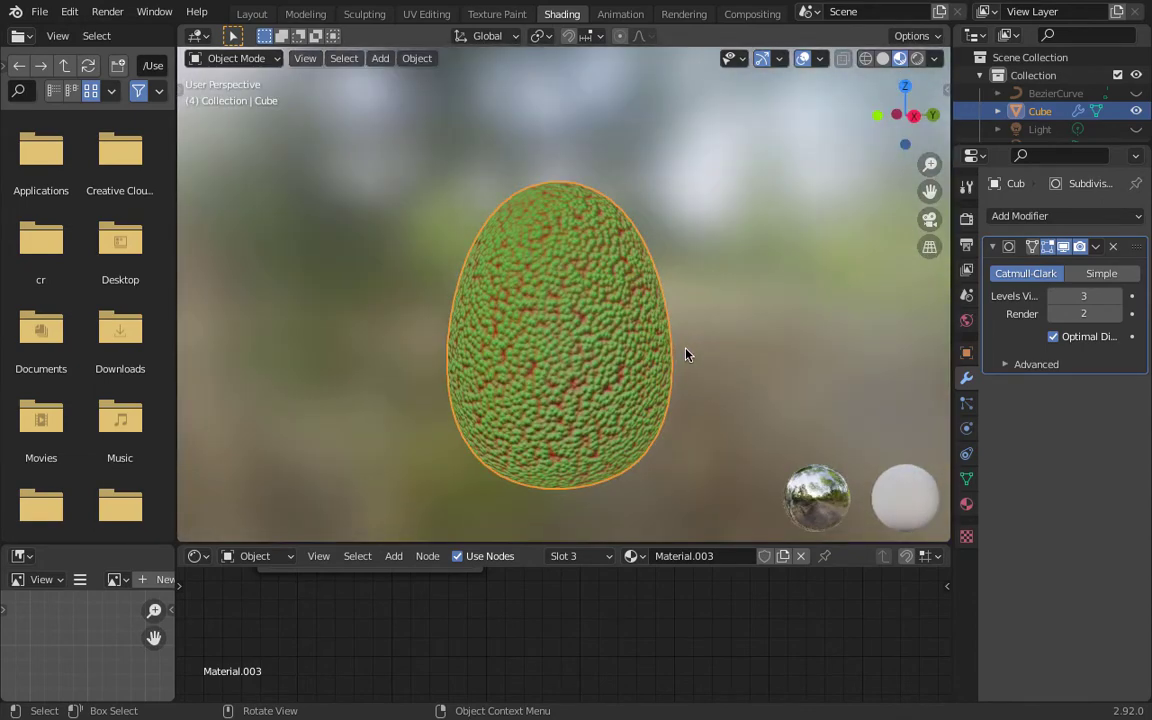
pyautogui.scroll(4, 603, 351)
pyautogui.hscroll(5, 603, 351)
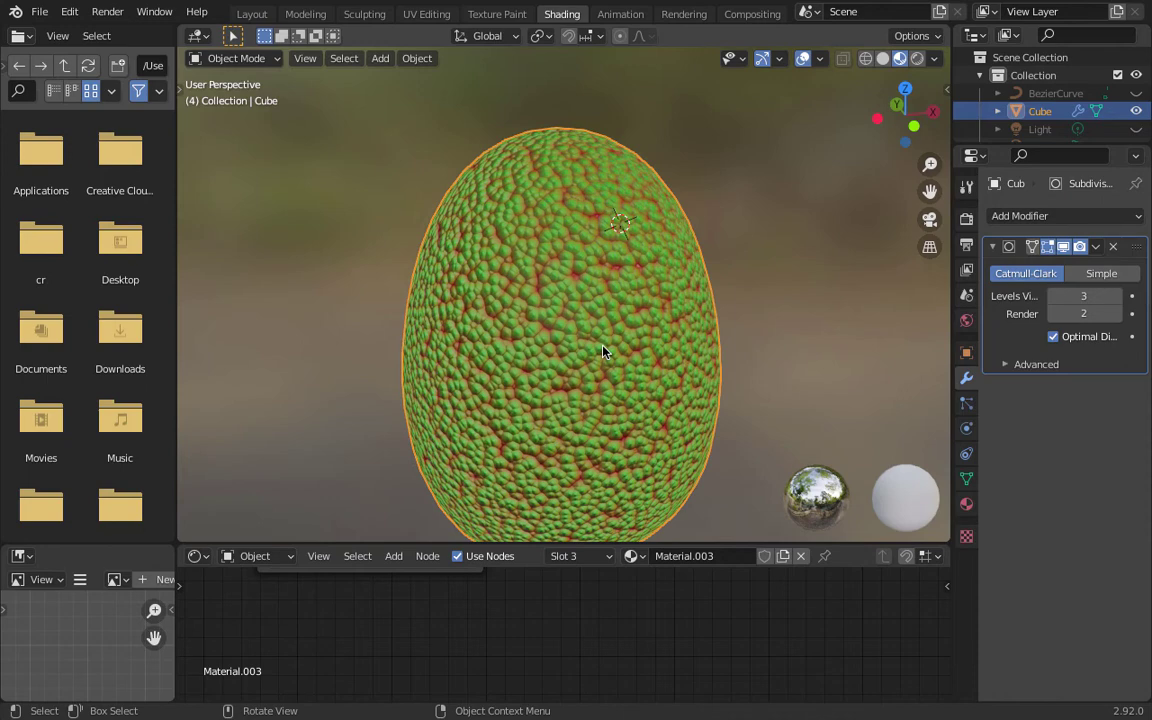
pyautogui.keyDown('shift'); pyautogui.scroll(-5, 603, 351); pyautogui.keyUp('shift')
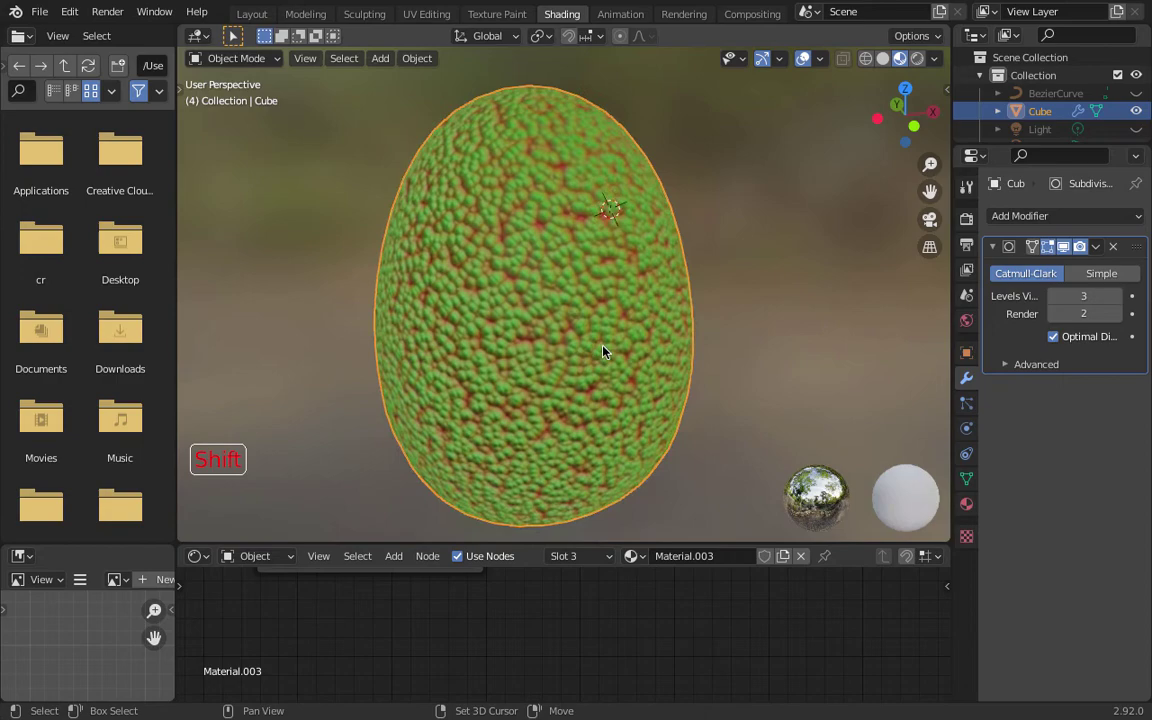
pyautogui.keyDown('ctrl'); pyautogui.keyDown('alt'); pyautogui.scroll(-8, 603, 351); pyautogui.keyUp('alt'); pyautogui.keyUp('ctrl')
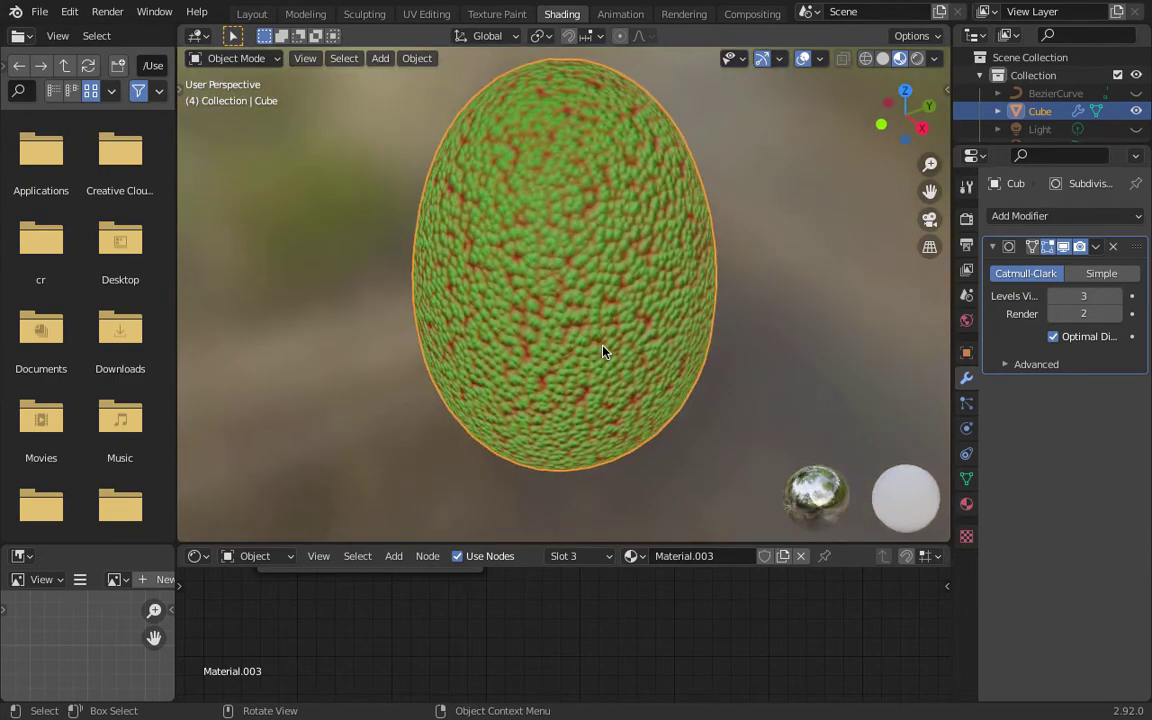
pyautogui.keyDown('ctrl'); pyautogui.keyDown('alt'); pyautogui.scroll(-5, 603, 351); pyautogui.keyUp('alt'); pyautogui.keyUp('ctrl')
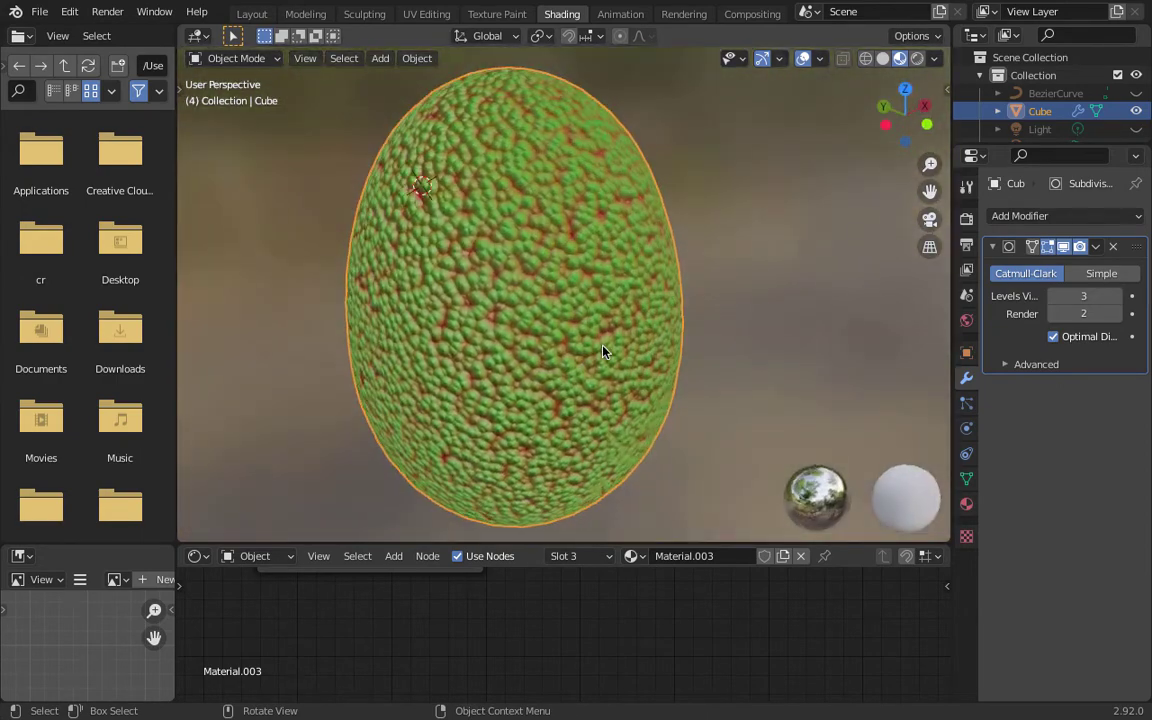
pyautogui.keyDown('ctrl'); pyautogui.keyDown('alt'); pyautogui.scroll(-5, 603, 351); pyautogui.keyUp('alt'); pyautogui.keyUp('ctrl')
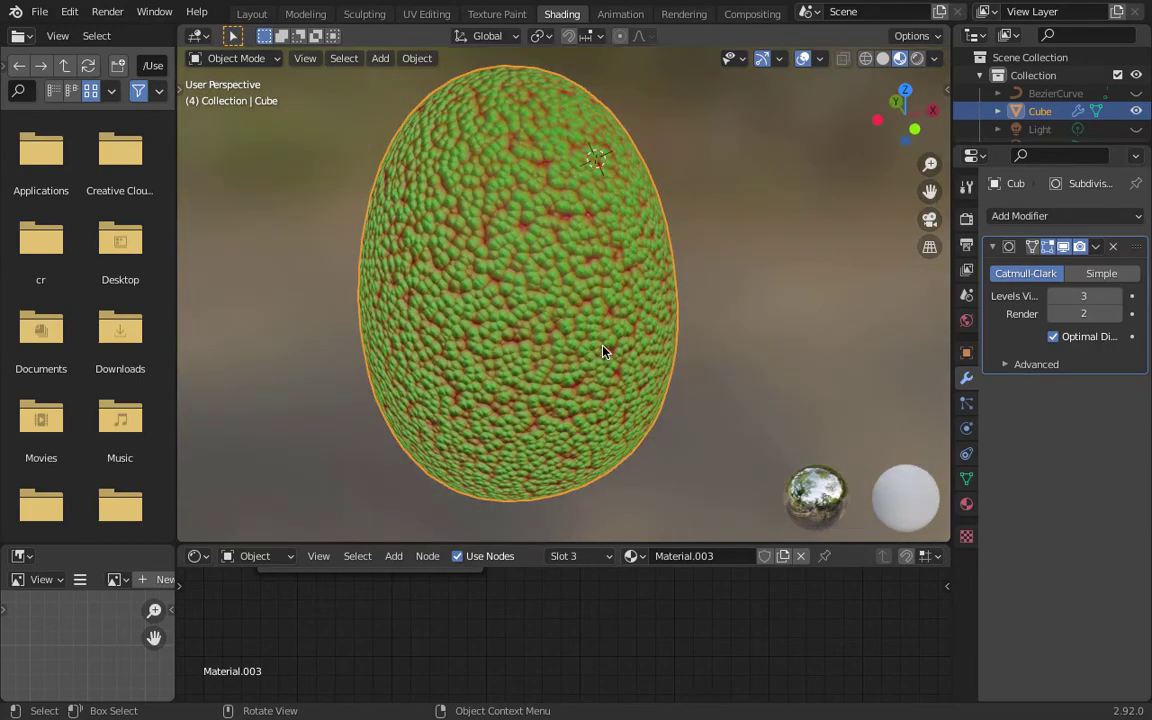
pyautogui.keyDown('ctrl'); pyautogui.keyDown('alt'); pyautogui.scroll(-8, 603, 351); pyautogui.keyUp('alt'); pyautogui.keyUp('ctrl')
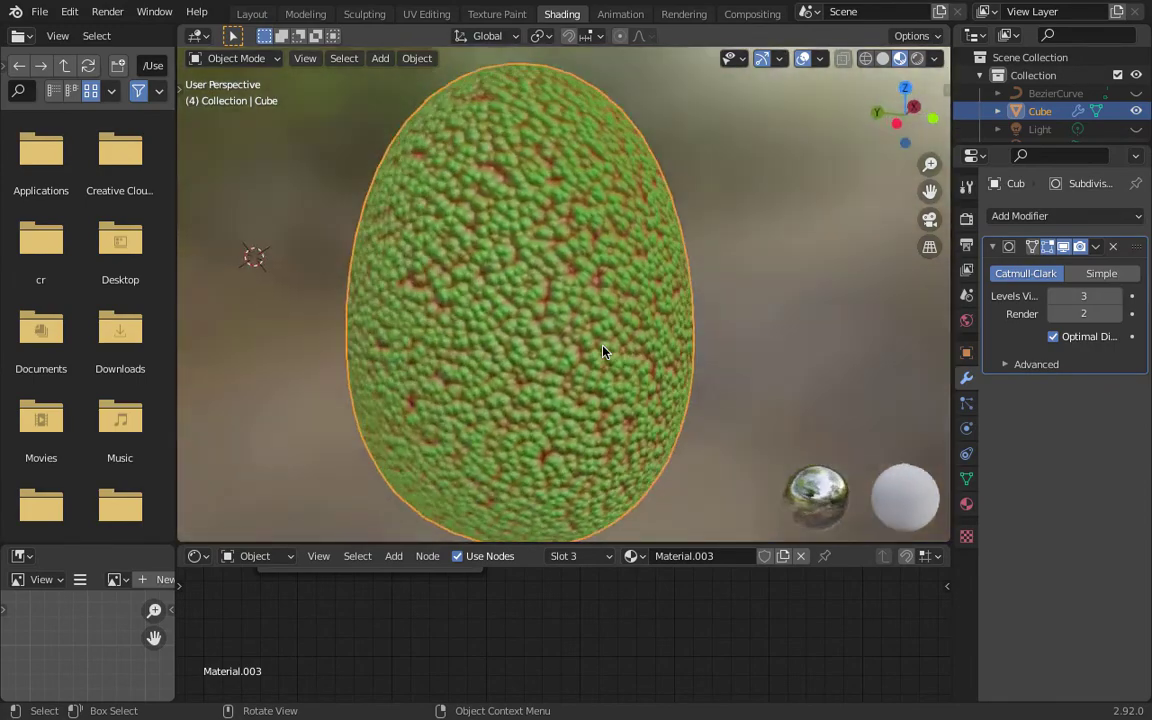
pyautogui.keyDown('ctrl'); pyautogui.keyDown('alt'); pyautogui.scroll(-6, 603, 351); pyautogui.keyUp('alt'); pyautogui.keyUp('ctrl')
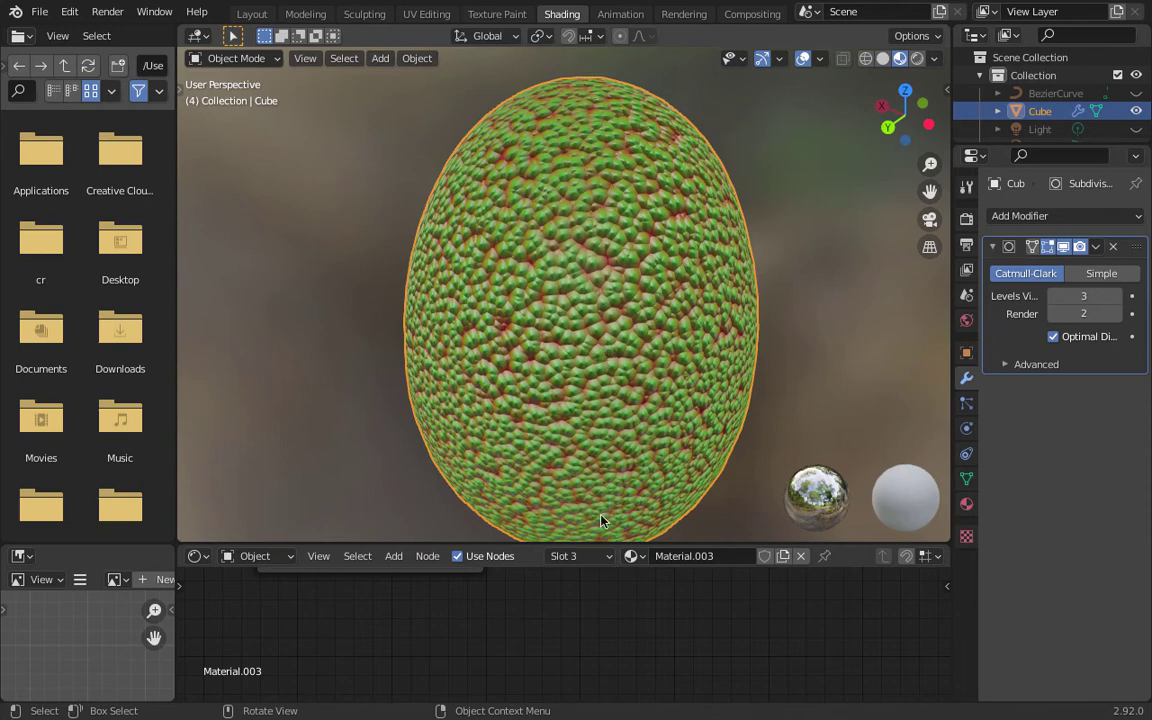
# Step: Enlarge the node editor to see the material nodes
pyautogui.moveTo(590, 541); pyautogui.dragTo(592, 164)
pyautogui.scroll(-2, 640, 298)
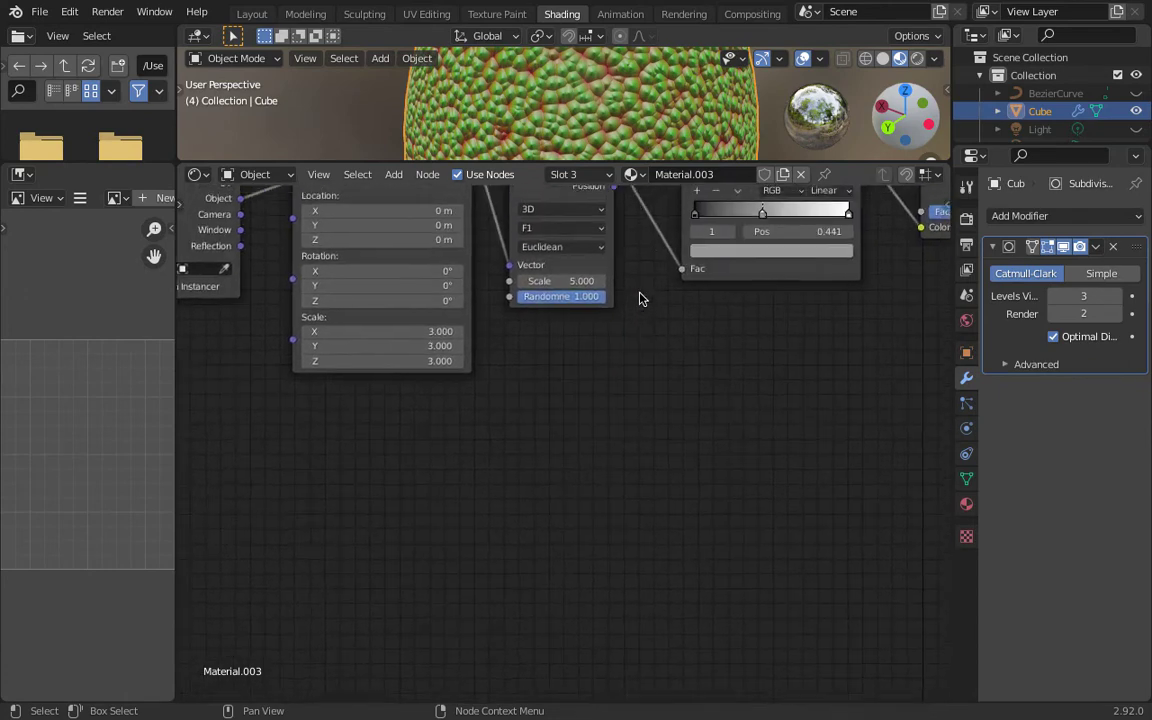
pyautogui.keyDown('shift'); pyautogui.scroll(5, 640, 298); pyautogui.keyUp('shift')
pyautogui.keyDown('ctrl'); pyautogui.scroll(-4, 640, 298); pyautogui.keyUp('ctrl')
pyautogui.keyDown('shift'); pyautogui.scroll(-1, 640, 298); pyautogui.keyUp('shift')
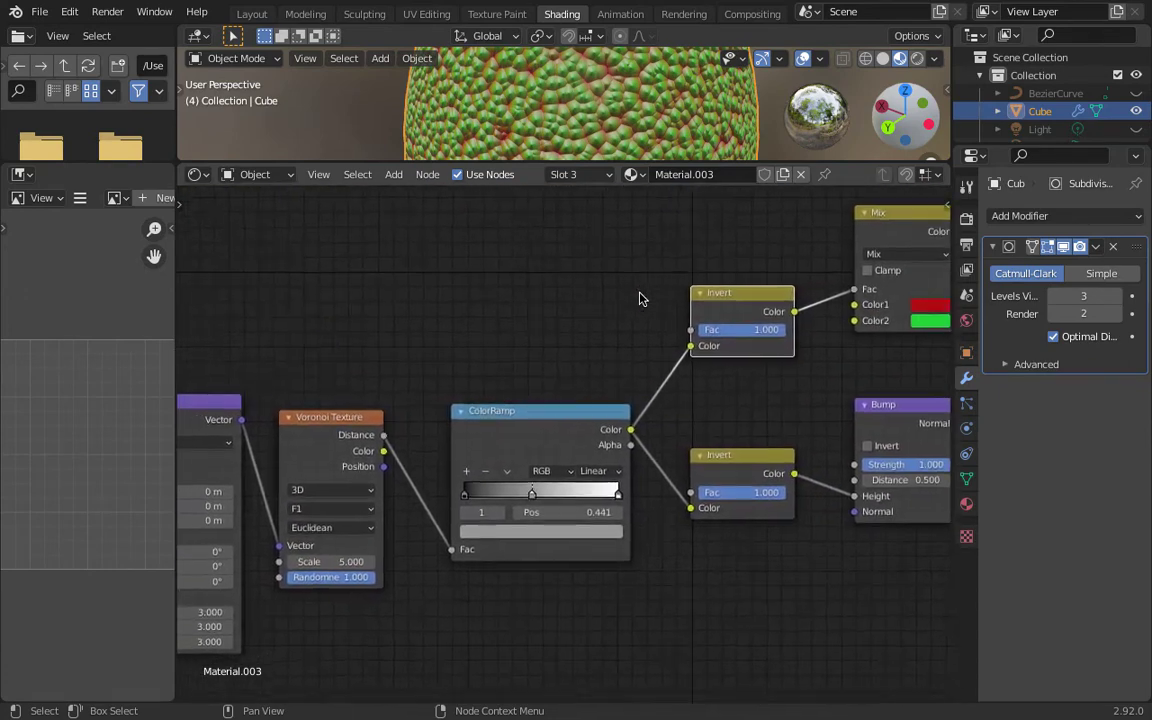
pyautogui.keyDown('ctrl'); pyautogui.scroll(10, 640, 298); pyautogui.keyUp('ctrl')
pyautogui.keyDown('shift'); pyautogui.scroll(-2, 640, 298); pyautogui.keyUp('shift')
pyautogui.keyDown('ctrl'); pyautogui.scroll(-5, 640, 298); pyautogui.keyUp('ctrl')
pyautogui.keyDown('shift'); pyautogui.scroll(-1, 640, 298); pyautogui.keyUp('shift')
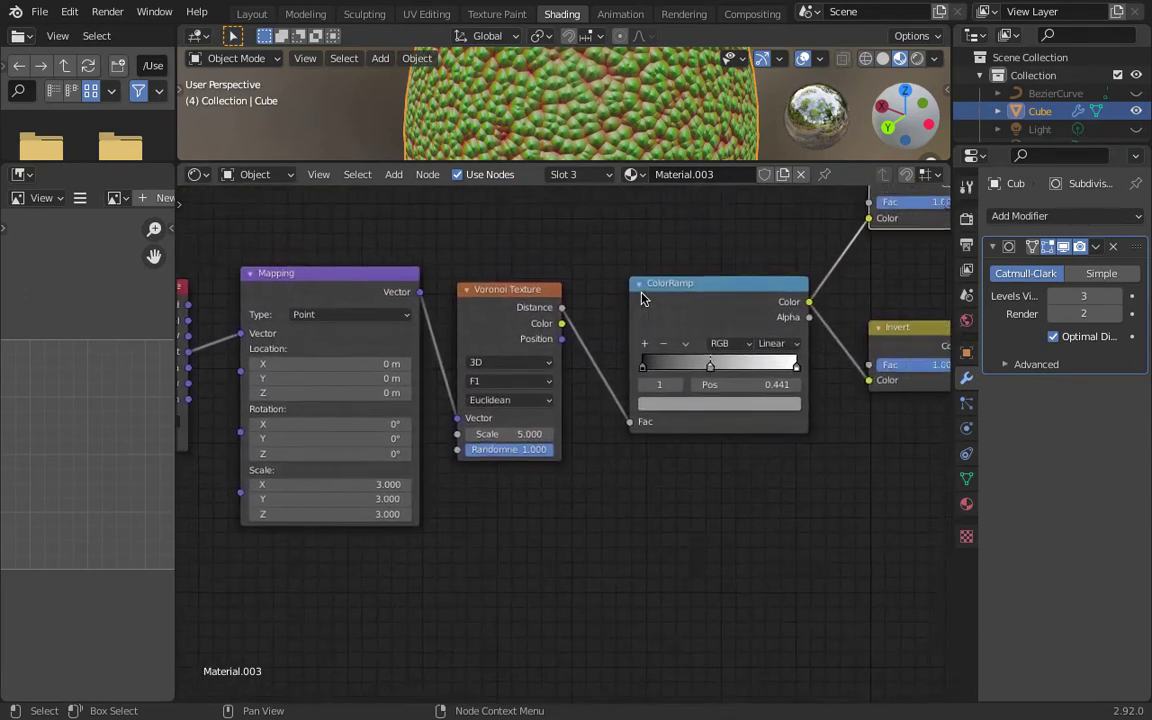
pyautogui.keyDown('ctrl'); pyautogui.scroll(2, 641, 298); pyautogui.keyUp('ctrl')
pyautogui.scroll(2, 641, 298)
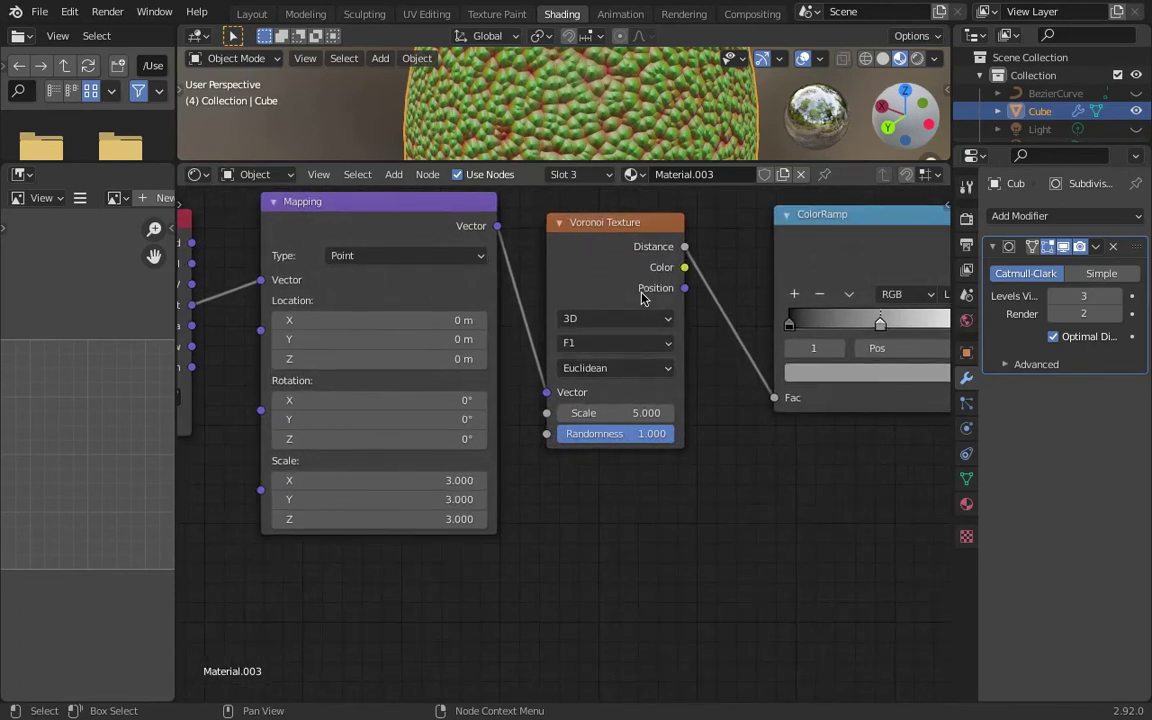
pyautogui.keyDown('shift'); pyautogui.scroll(1, 643, 299); pyautogui.keyUp('shift')
pyautogui.keyDown('shift'); pyautogui.scroll(-3, 632, 509); pyautogui.keyUp('shift')
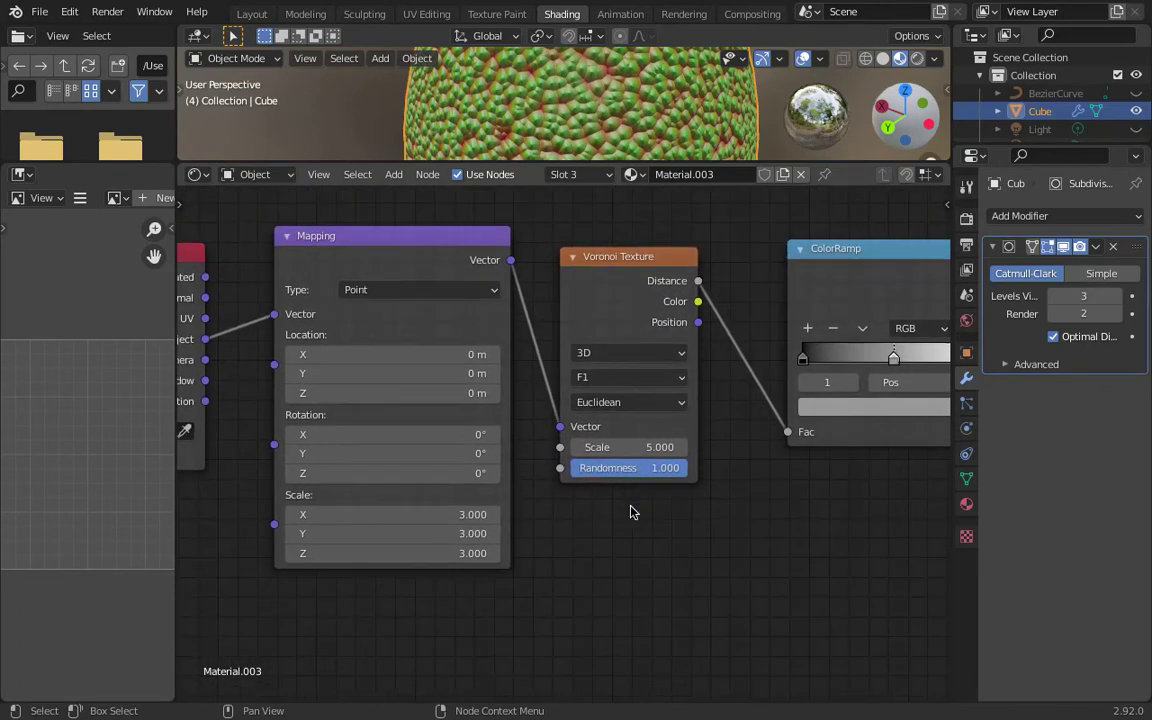
pyautogui.keyDown('ctrl'); pyautogui.scroll(-1, 630, 512); pyautogui.keyUp('ctrl')
# Step: Add a Noise Texture node via search and place it below the Voronoi node
pyautogui.hotkey('shift', 'a')
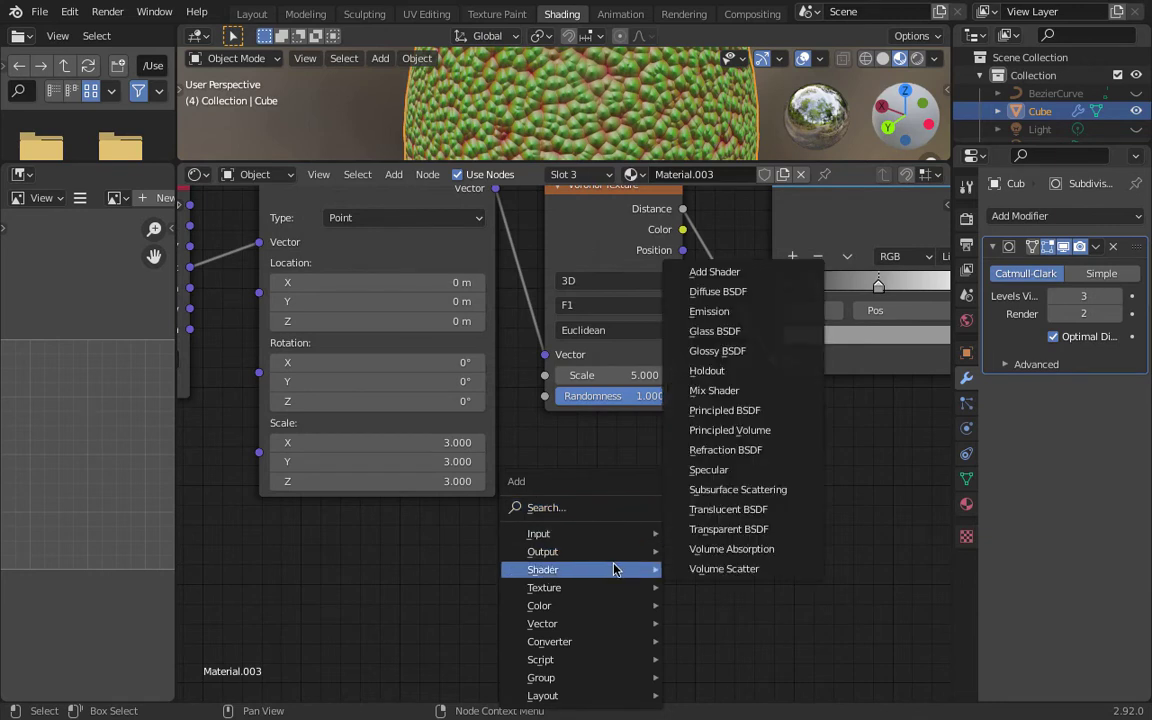
pyautogui.click(609, 511)
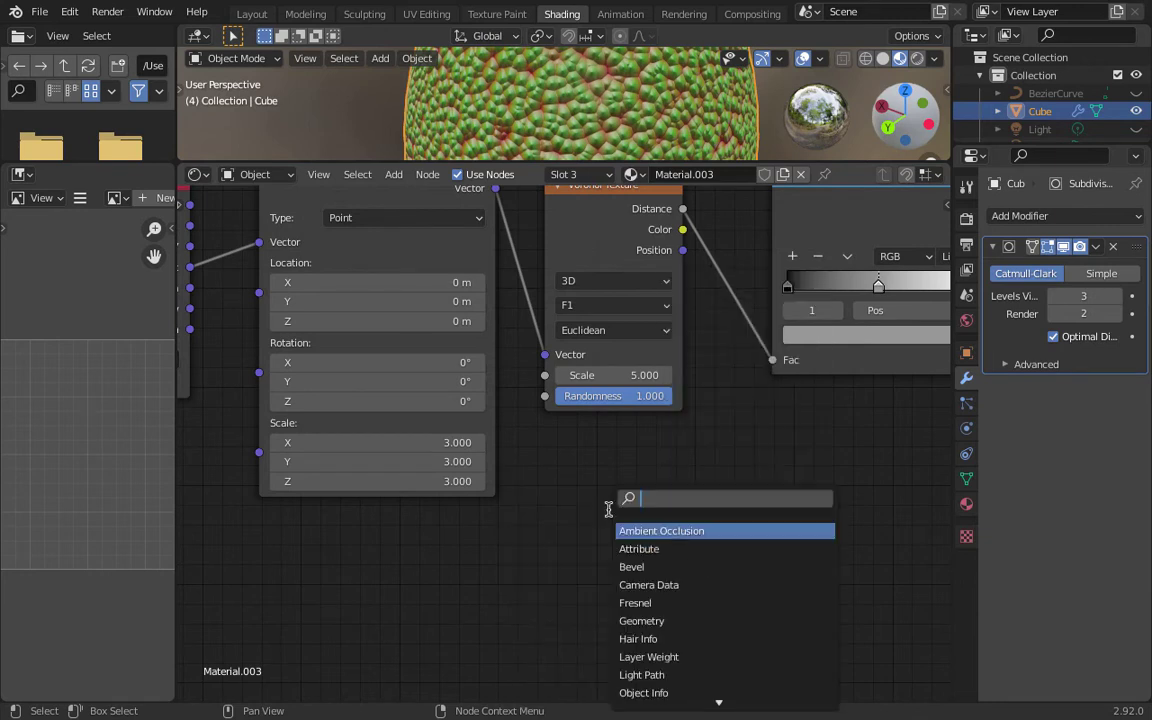
pyautogui.write('noise')
pyautogui.click(639, 537)
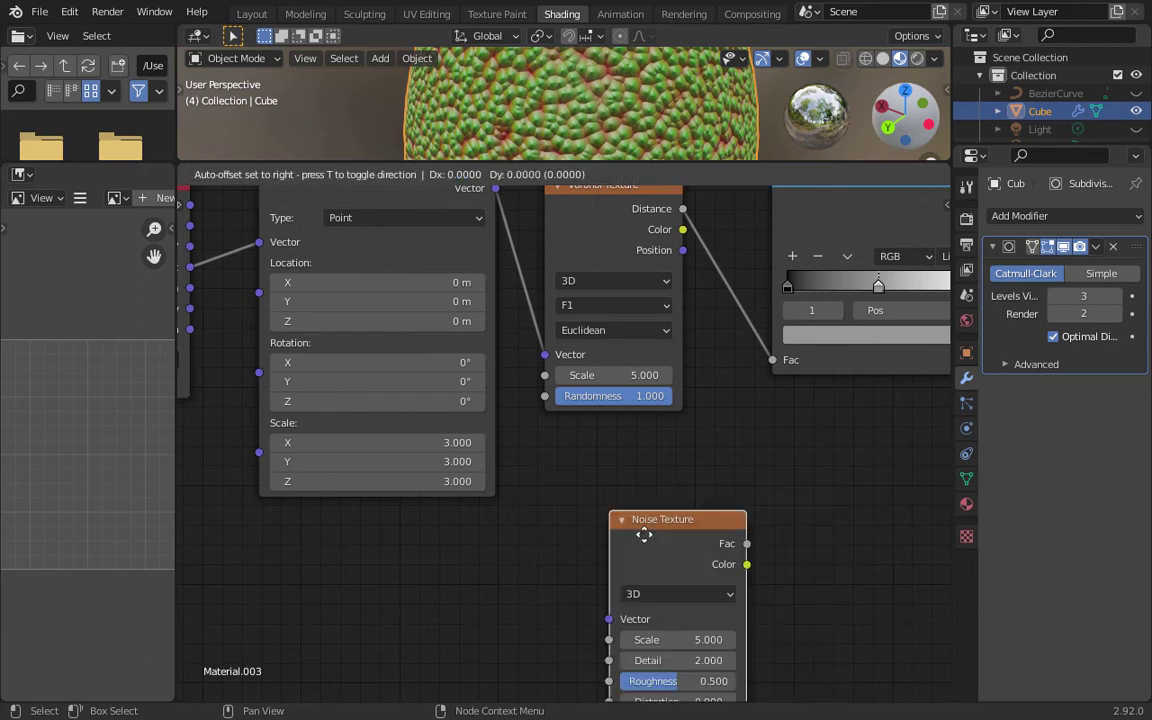
pyautogui.click(588, 487)
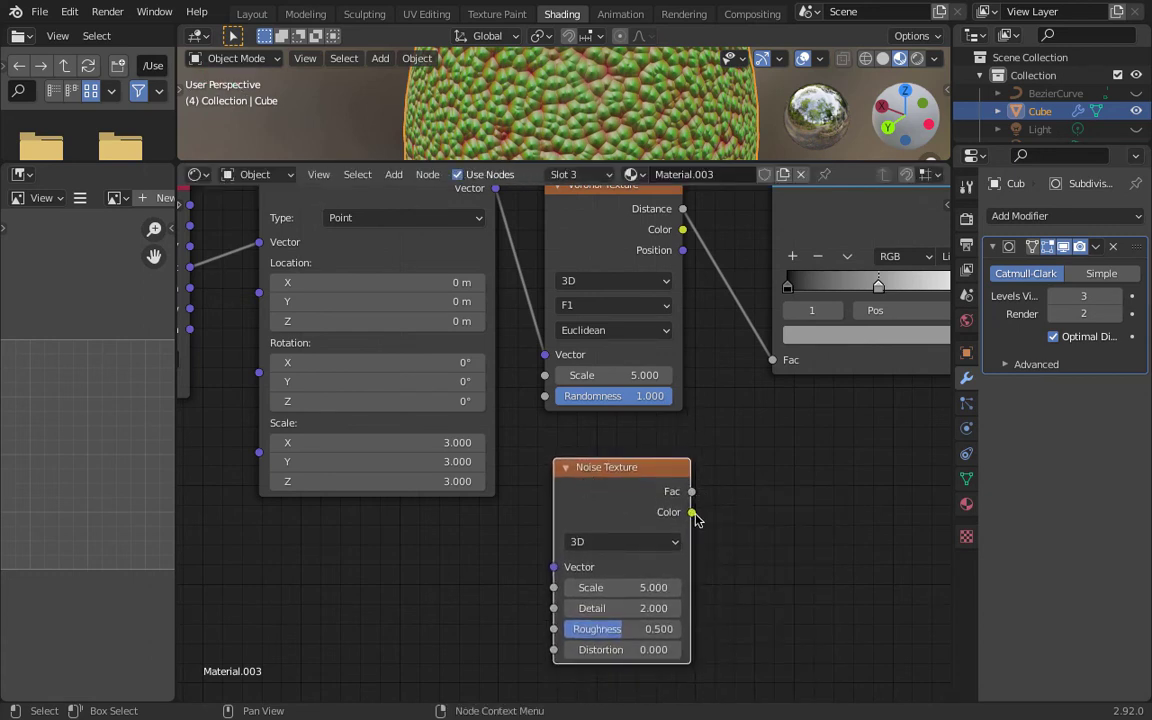
pyautogui.keyDown('ctrl'); pyautogui.scroll(2, 683, 313); pyautogui.keyUp('ctrl')
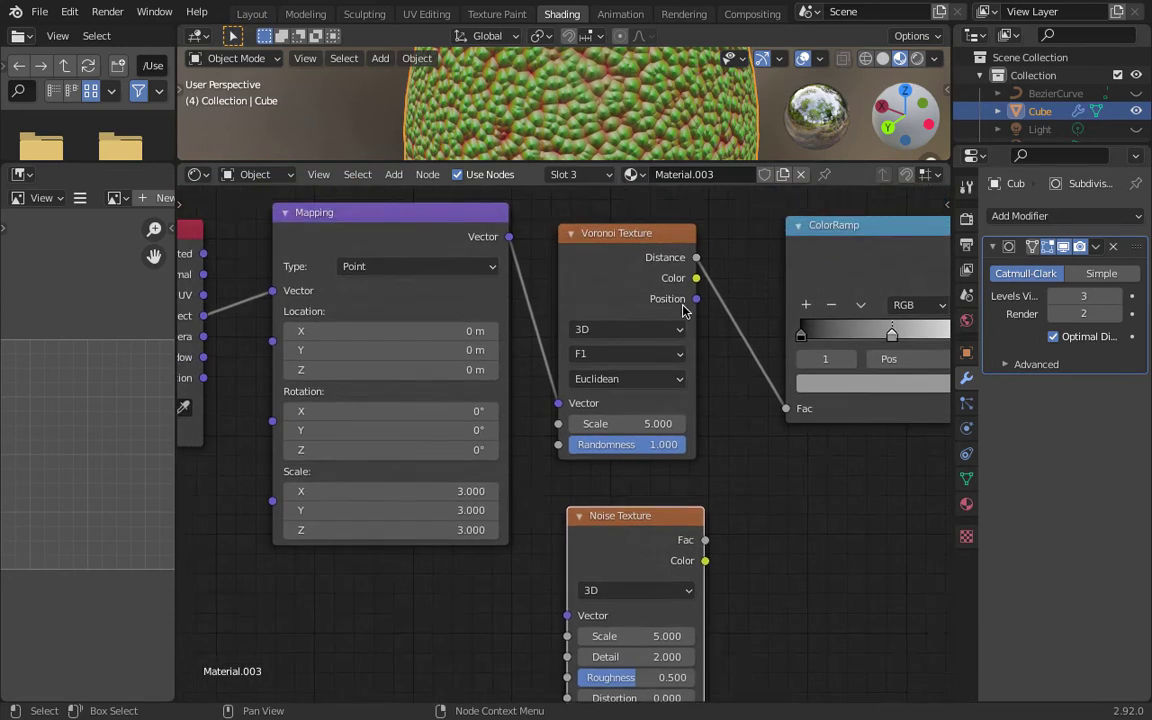
pyautogui.scroll(2, 683, 313)
pyautogui.scroll(-4, 676, 380)
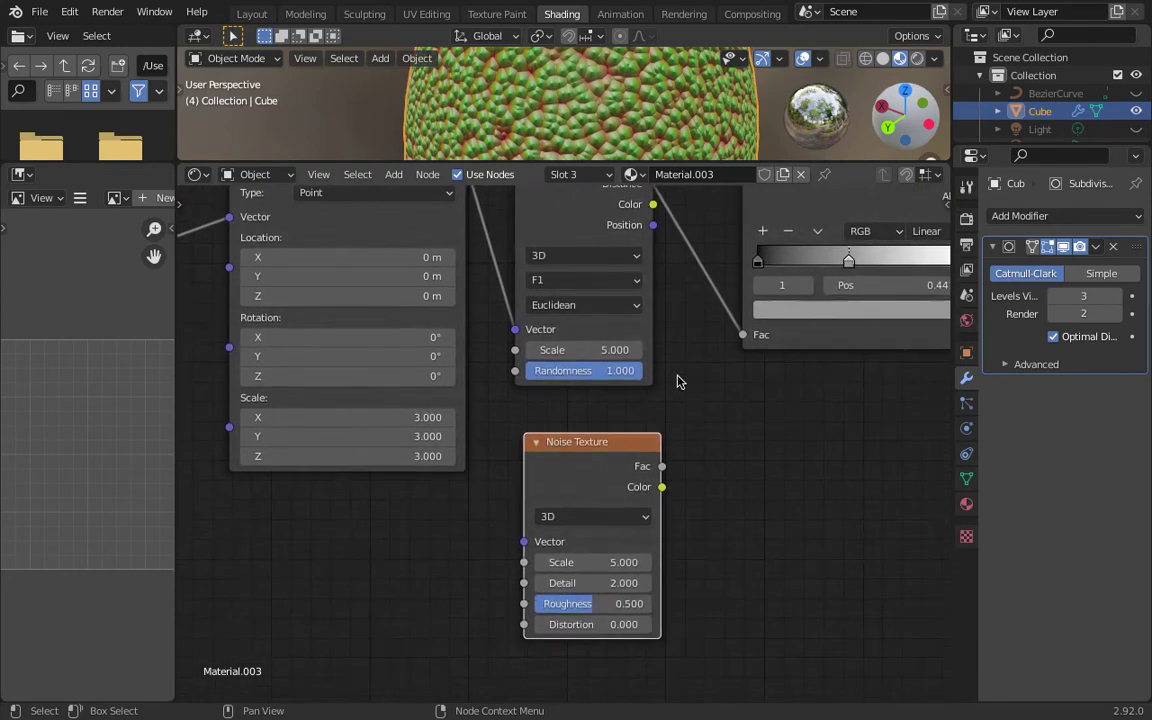
# Step: Test the noise on the ColorRamp Fac, then reconnect Voronoi Distance to the ColorRamp Fac
pyautogui.moveTo(665, 491); pyautogui.dragTo(738, 334)
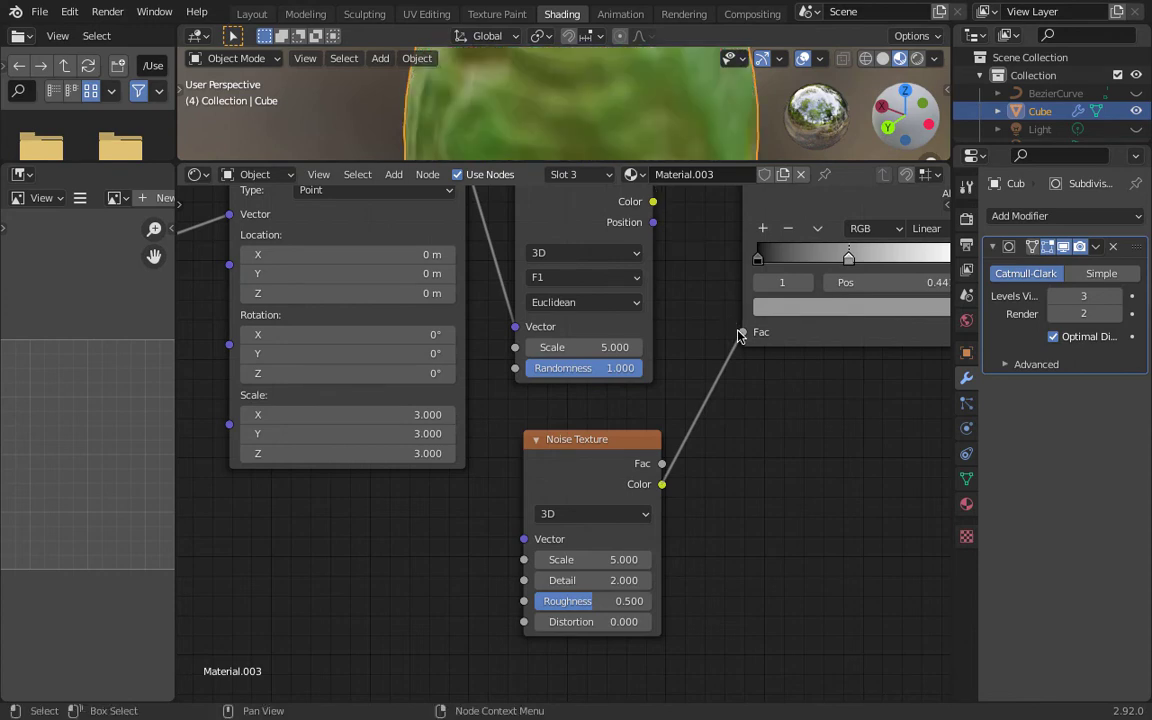
pyautogui.moveTo(662, 463); pyautogui.dragTo(749, 333)
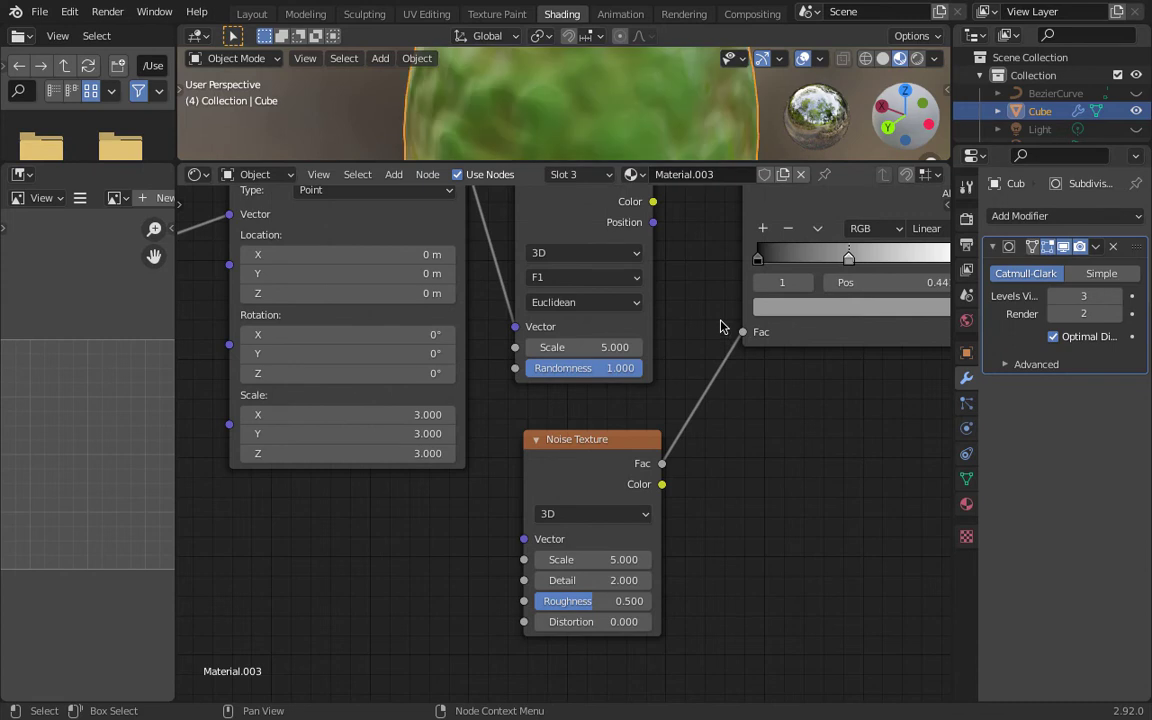
pyautogui.scroll(-5, 582, 118)
pyautogui.scroll(3, 648, 138)
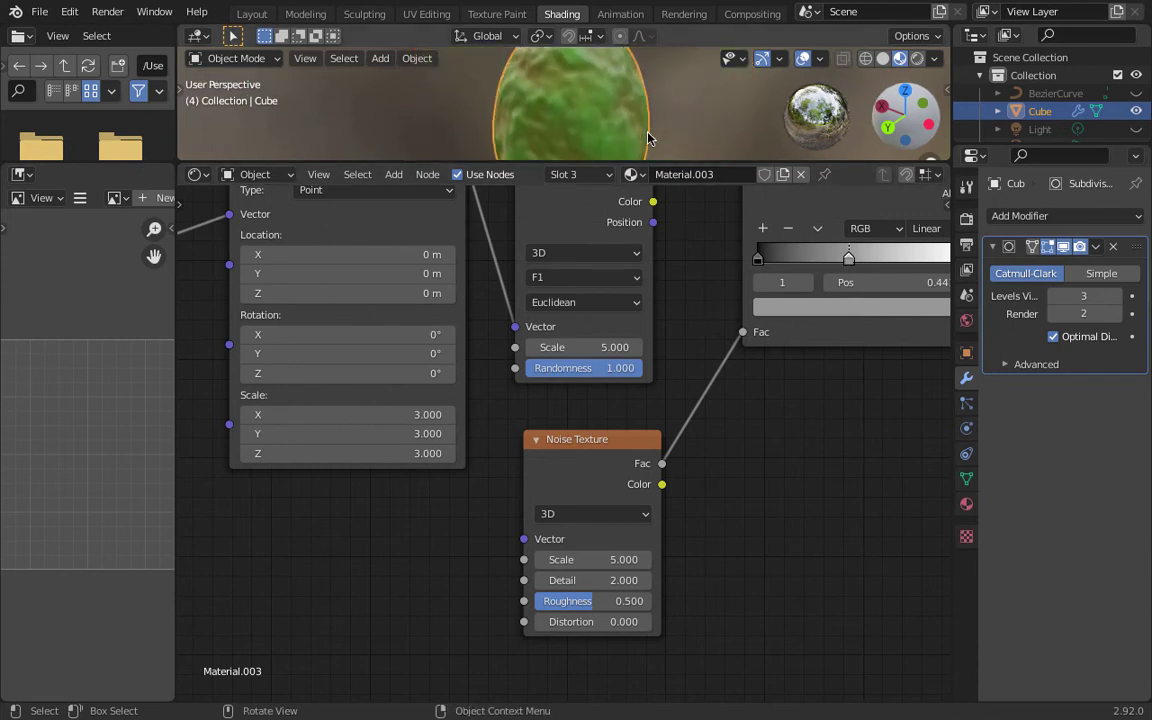
pyautogui.hscroll(-5, 648, 138)
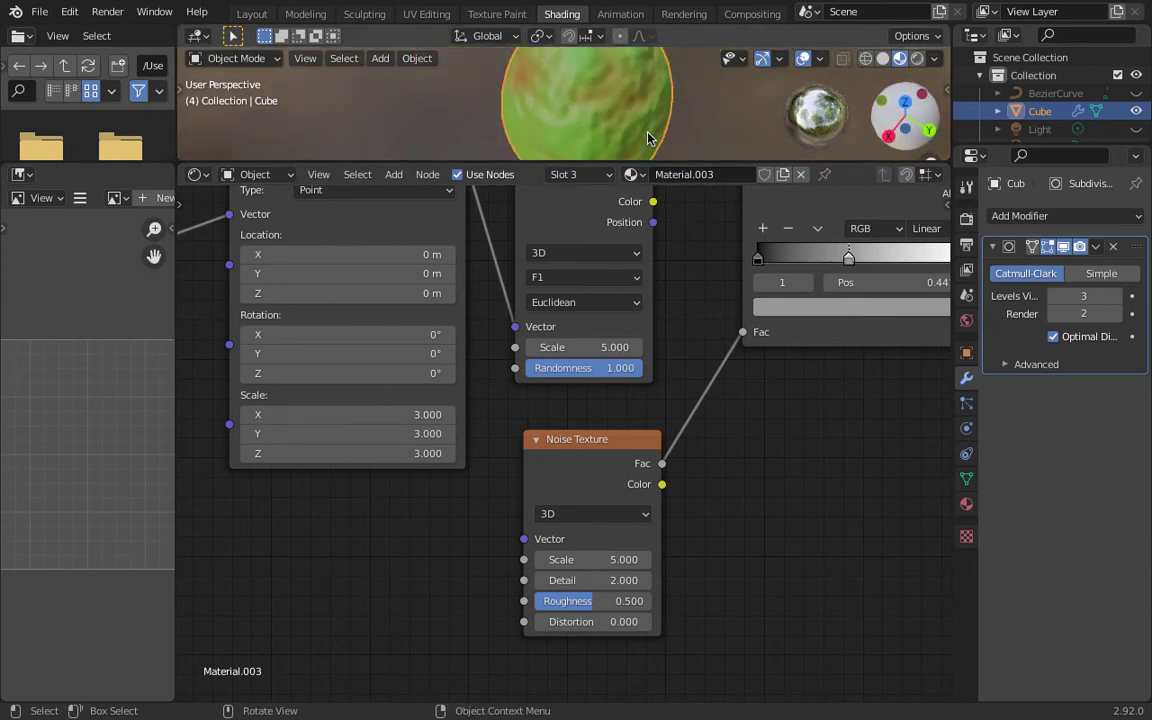
pyautogui.hscroll(-8, 648, 138)
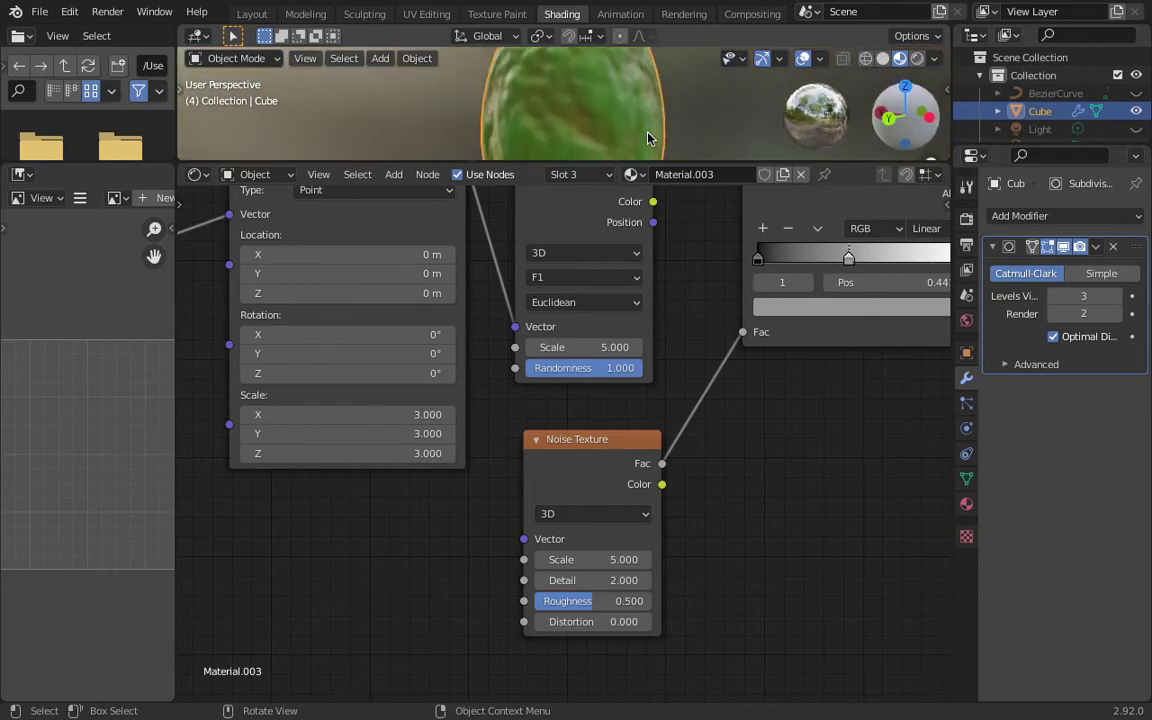
pyautogui.hscroll(-4, 648, 138)
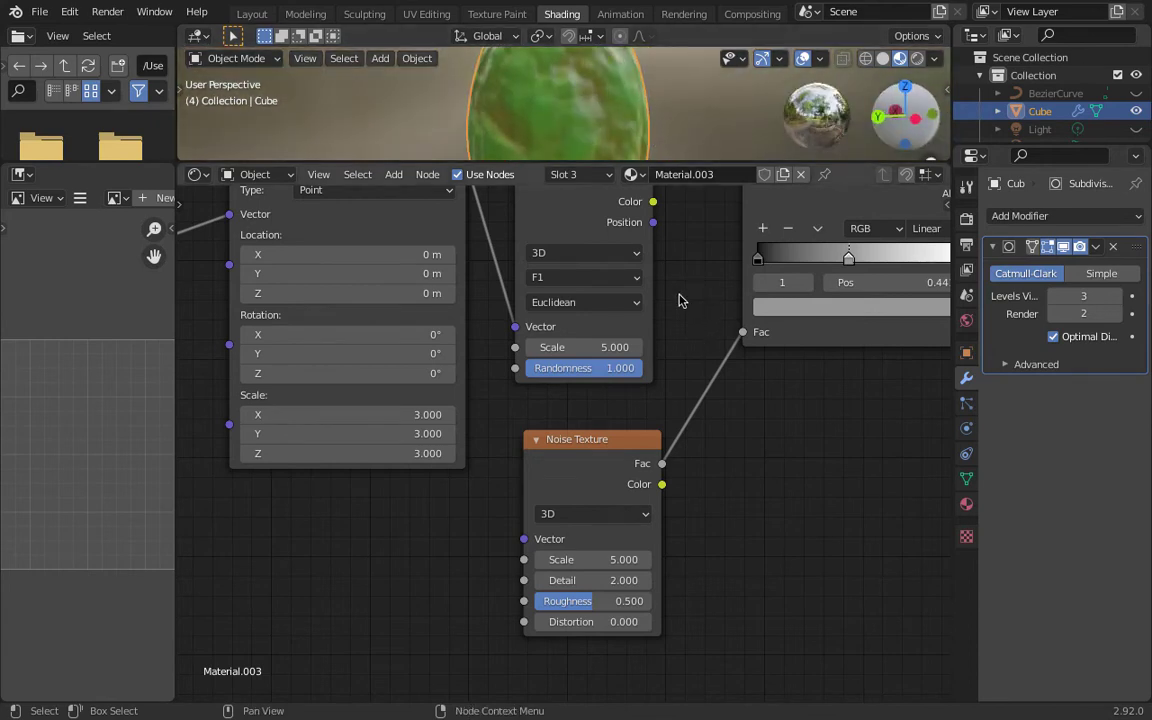
pyautogui.scroll(3, 679, 300)
pyautogui.hscroll(2, 679, 300)
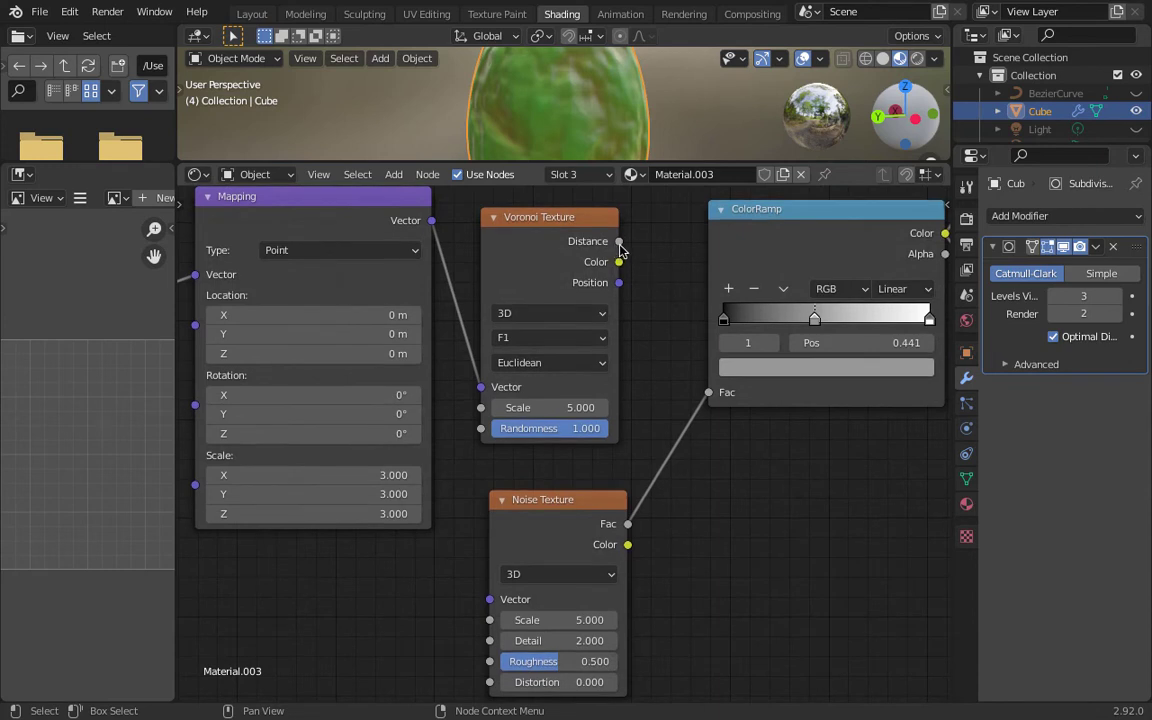
pyautogui.moveTo(620, 243); pyautogui.dragTo(708, 392)
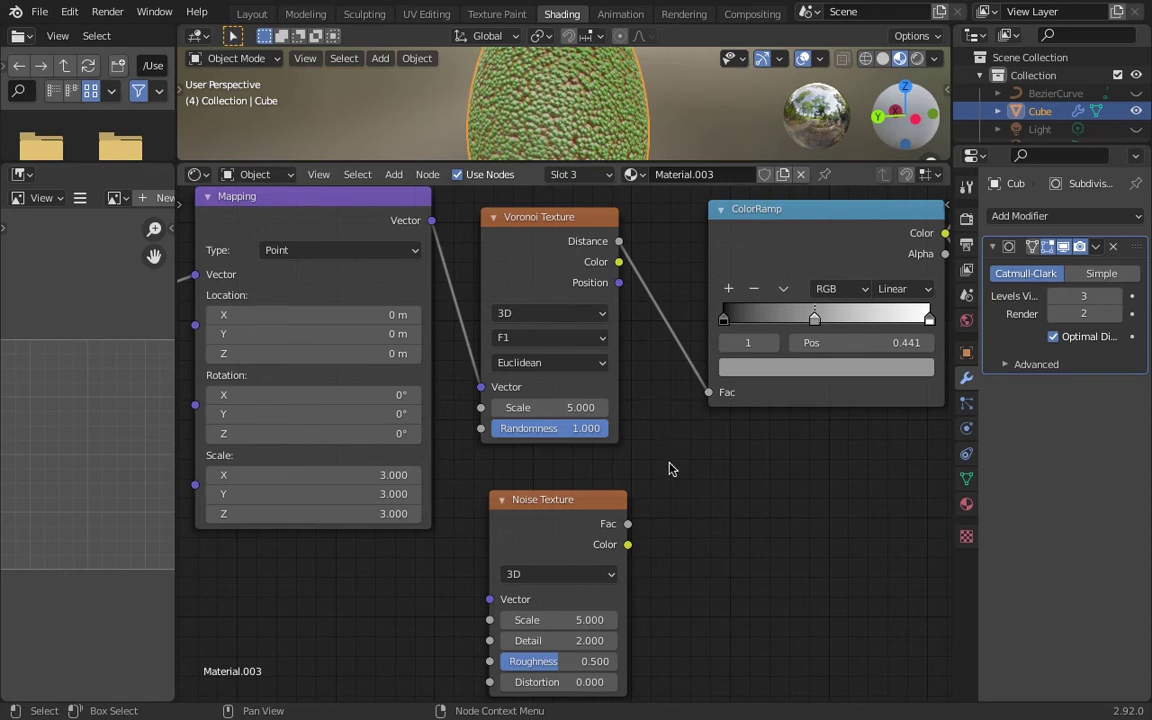
pyautogui.hotkey('shift', 'a')
# Step: Place a Magic Texture node, then delete it along with the Noise Texture node
pyautogui.moveTo(645, 528)
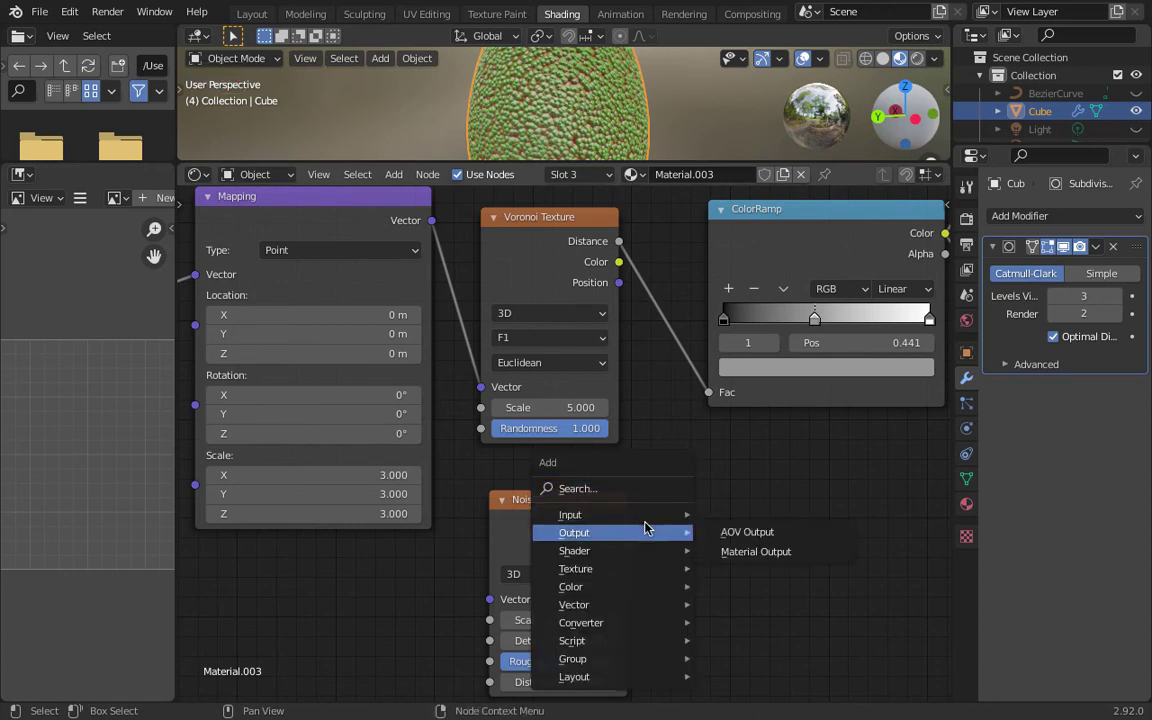
pyautogui.moveTo(647, 571)
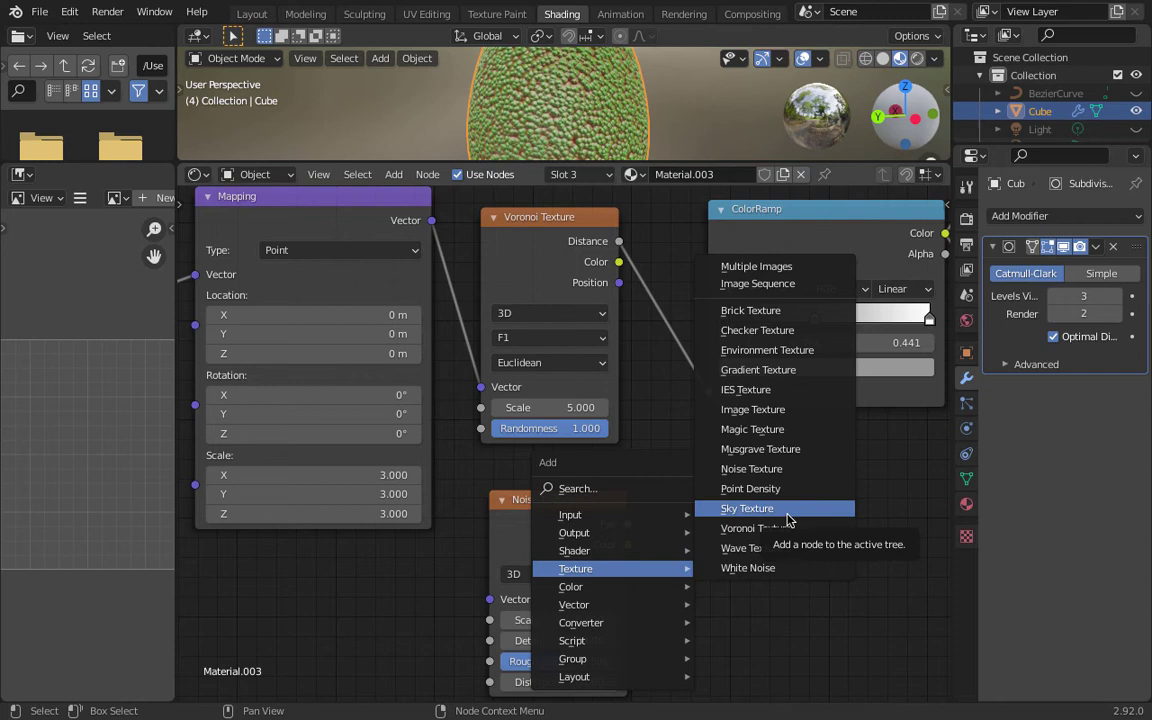
pyautogui.click(801, 437)
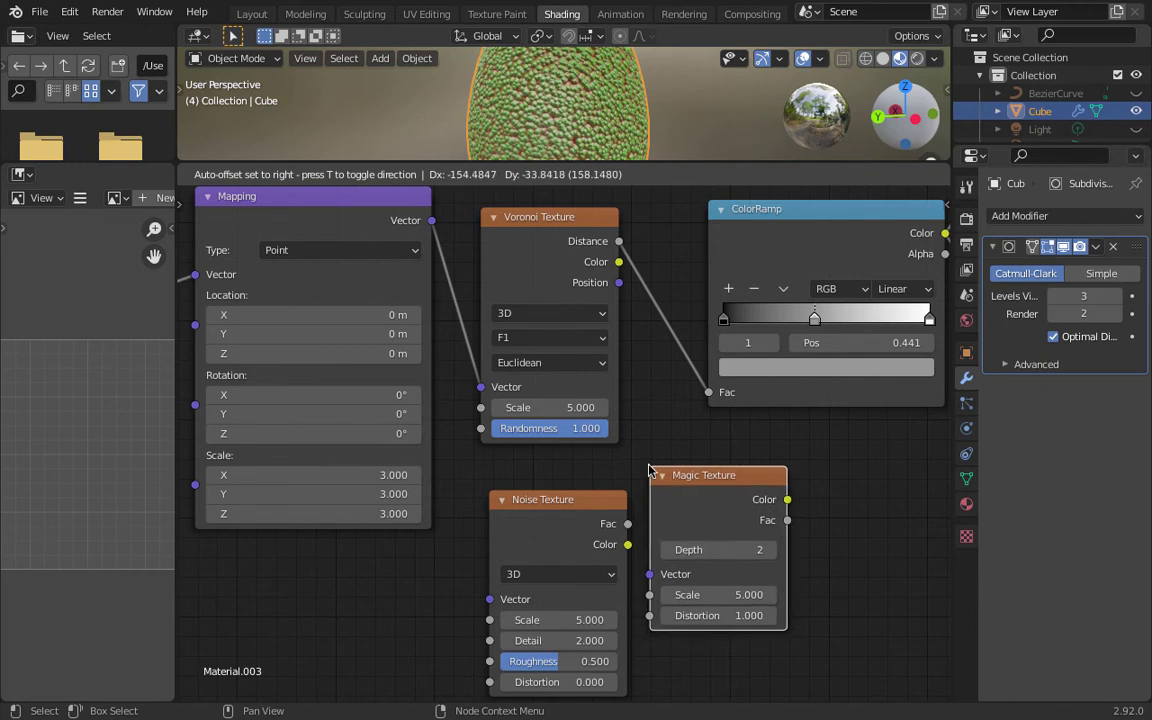
pyautogui.click(648, 464)
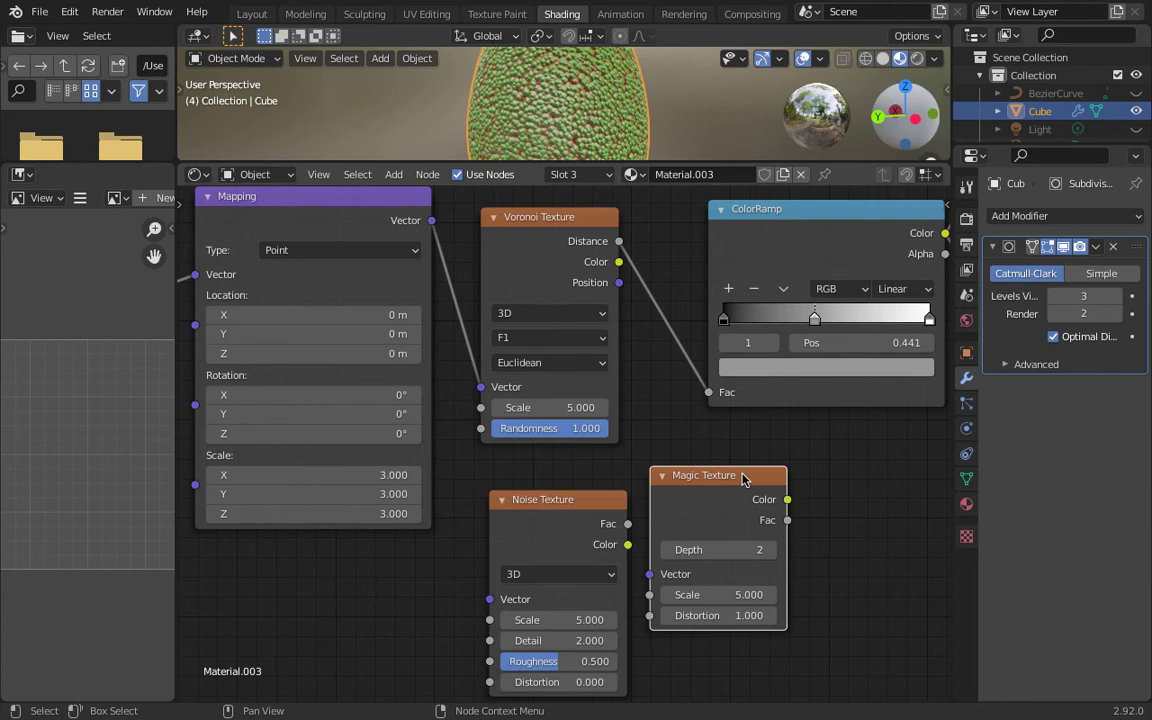
pyautogui.press('Delete')
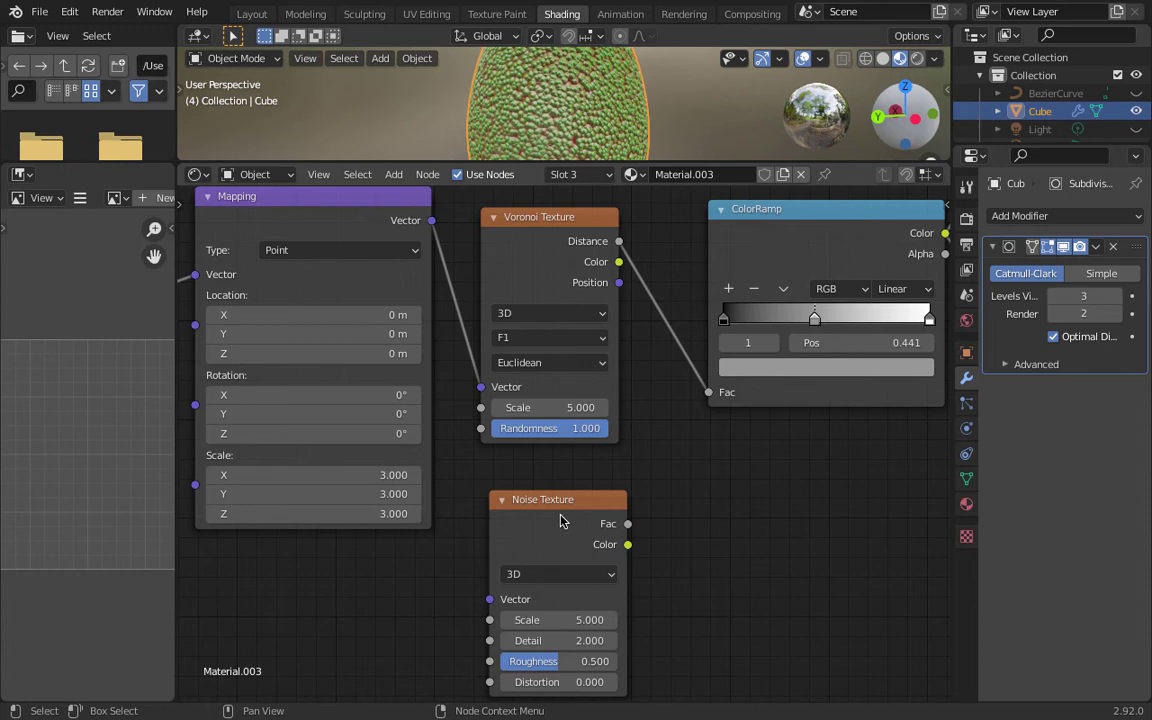
pyautogui.press('Delete')
# Step: Move the Principled BSDF down-left and the Material Output next to it
pyautogui.moveTo(643, 465); pyautogui.dragTo(415, 697, button='middle')
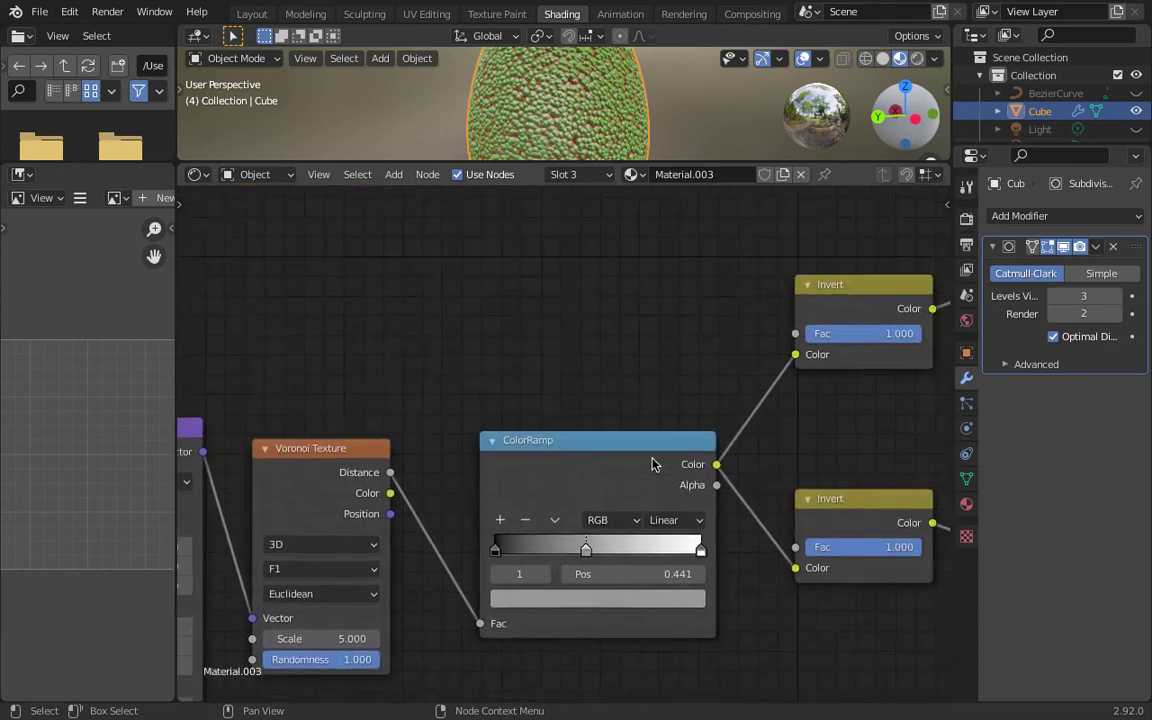
pyautogui.hscroll(10, 651, 464)
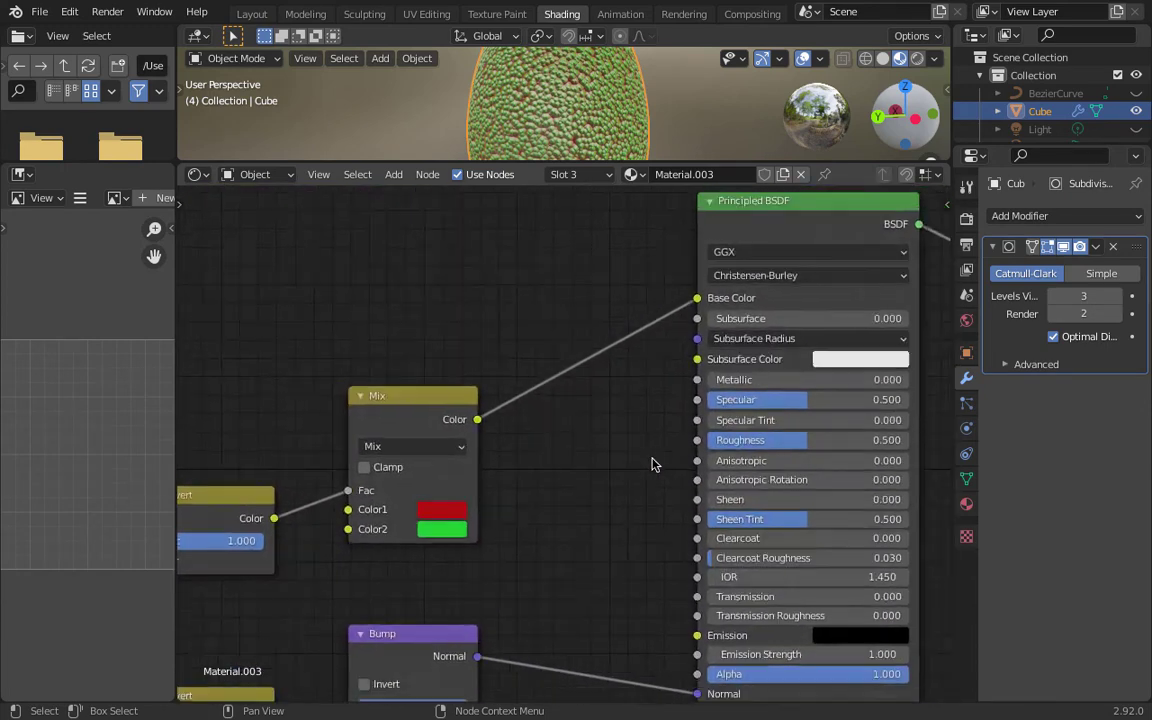
pyautogui.scroll(-3, 651, 464)
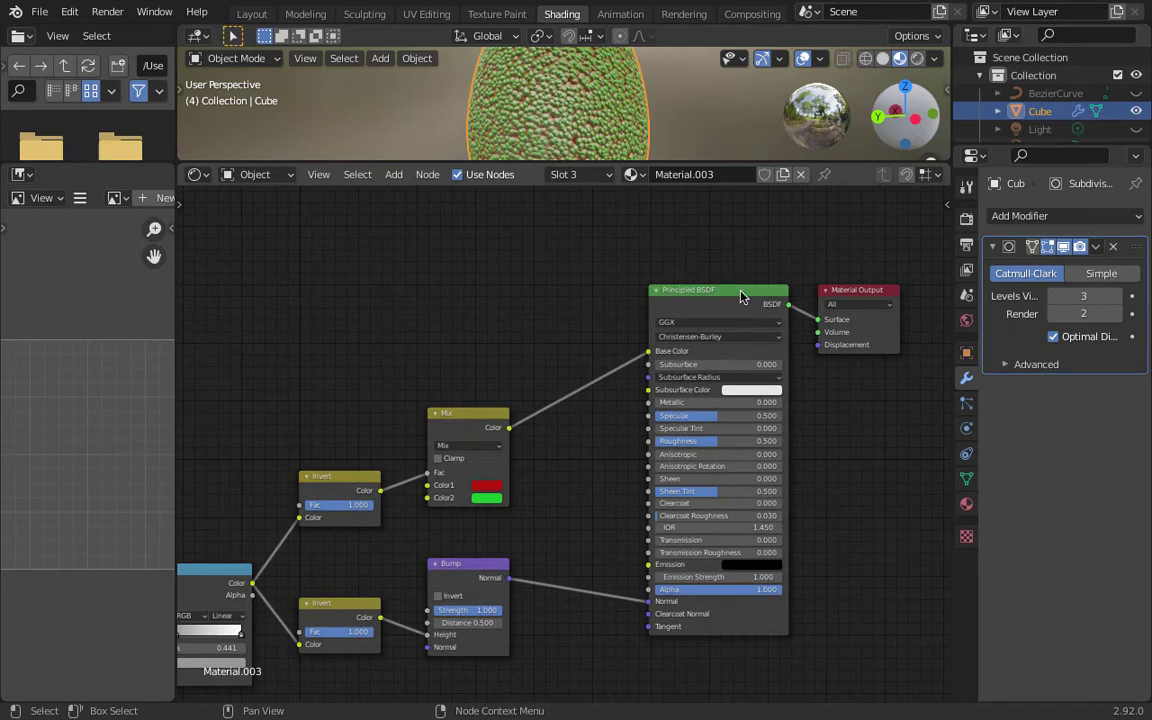
pyautogui.moveTo(741, 296); pyautogui.dragTo(636, 362)
pyautogui.moveTo(881, 290); pyautogui.dragTo(766, 352)
pyautogui.hscroll(-5, 597, 456)
pyautogui.scroll(-2, 597, 456)
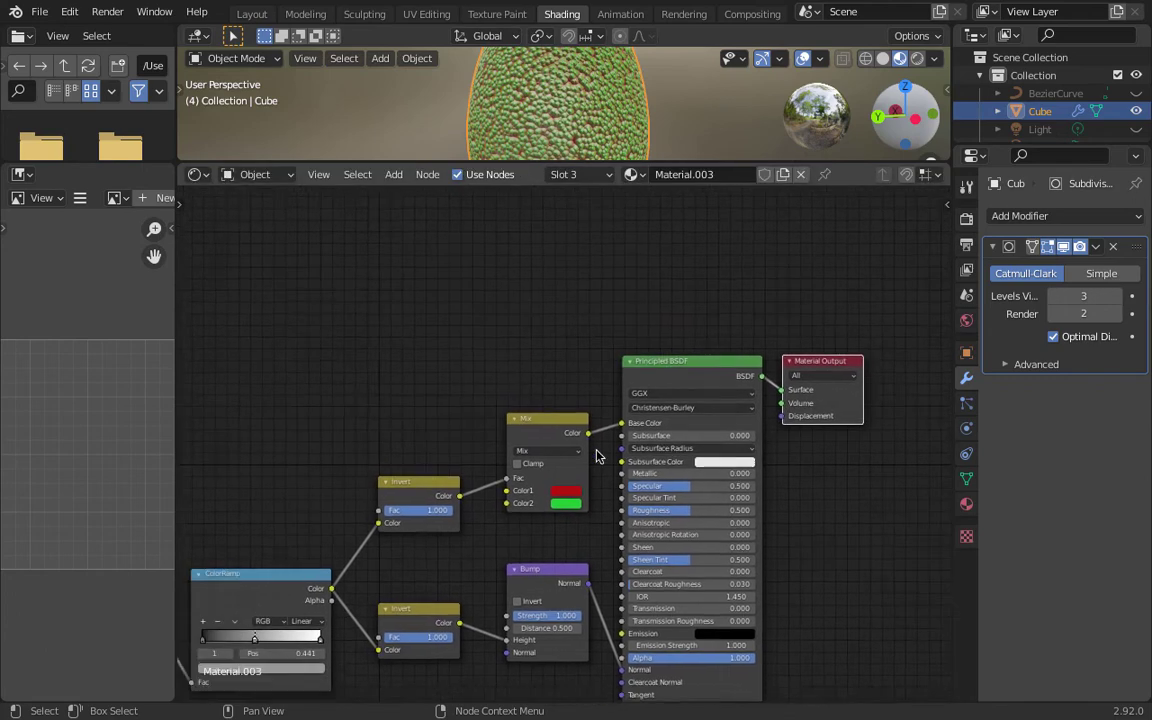
pyautogui.hscroll(-4, 596, 456)
pyautogui.scroll(-2, 596, 456)
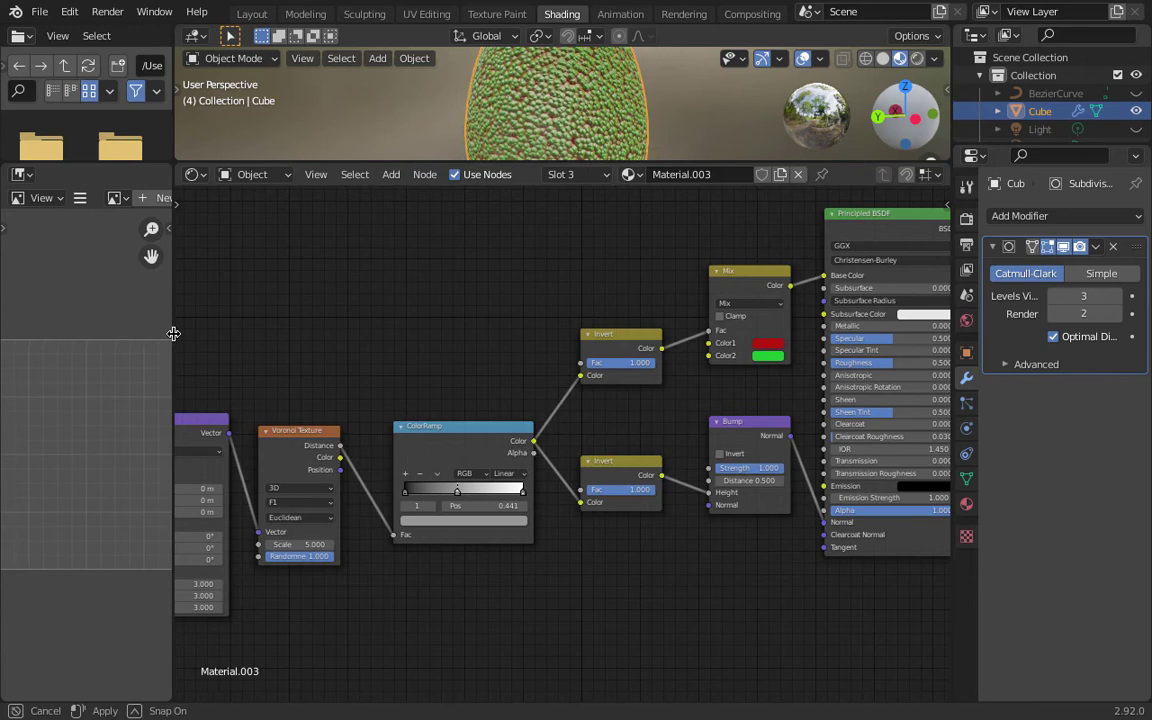
# Step: Widen the editors and shift Texture Coordinate, Mapping and Voronoi toward the ColorRamp
pyautogui.moveTo(173, 333); pyautogui.dragTo(30, 334)
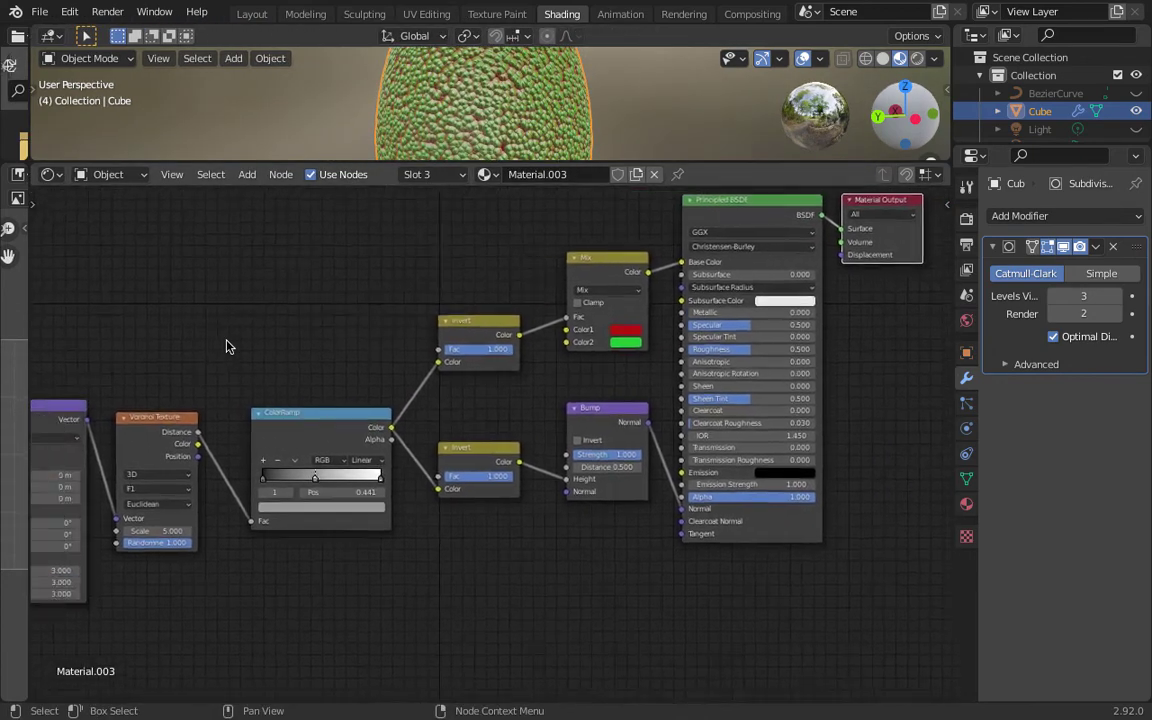
pyautogui.keyDown('ctrl'); pyautogui.scroll(6, 226, 346); pyautogui.keyUp('ctrl')
pyautogui.moveTo(191, 369); pyautogui.dragTo(217, 365)
pyautogui.keyDown('shift'); pyautogui.click(289, 365); pyautogui.keyUp('shift')
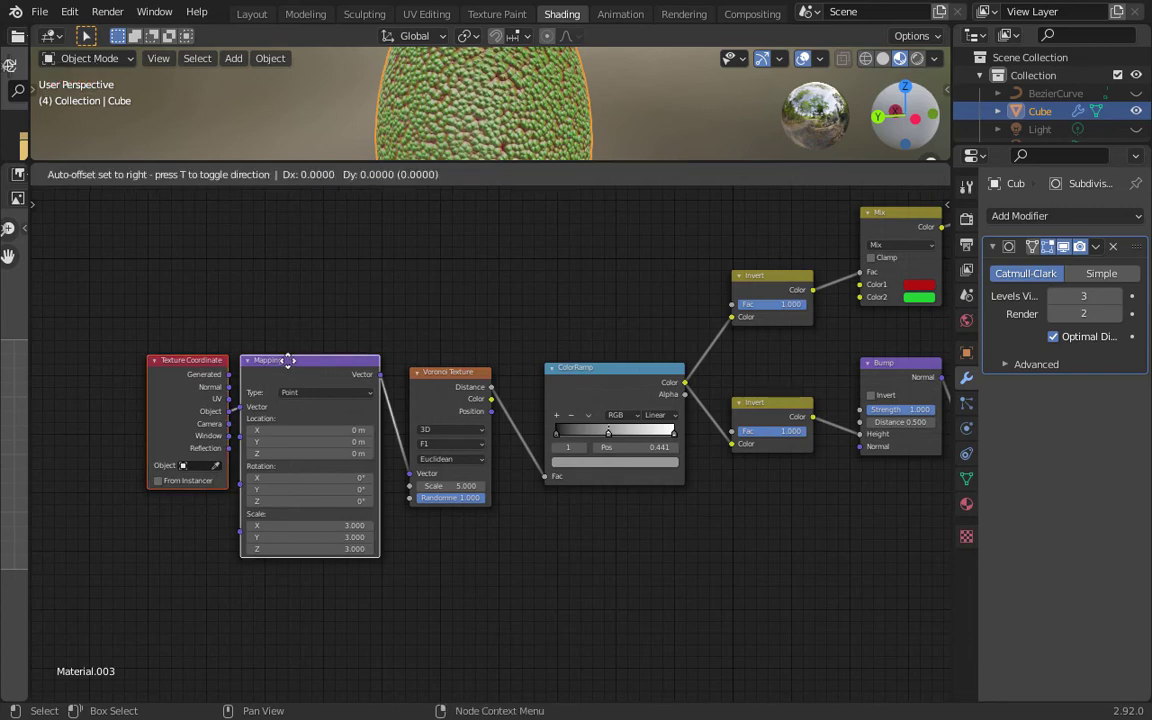
pyautogui.moveTo(289, 365)
pyautogui.mouseDown()
pyautogui.moveTo(321, 376)
pyautogui.moveTo(309, 377)
pyautogui.mouseUp()
pyautogui.keyDown('shift'); pyautogui.click(425, 371); pyautogui.keyUp('shift')
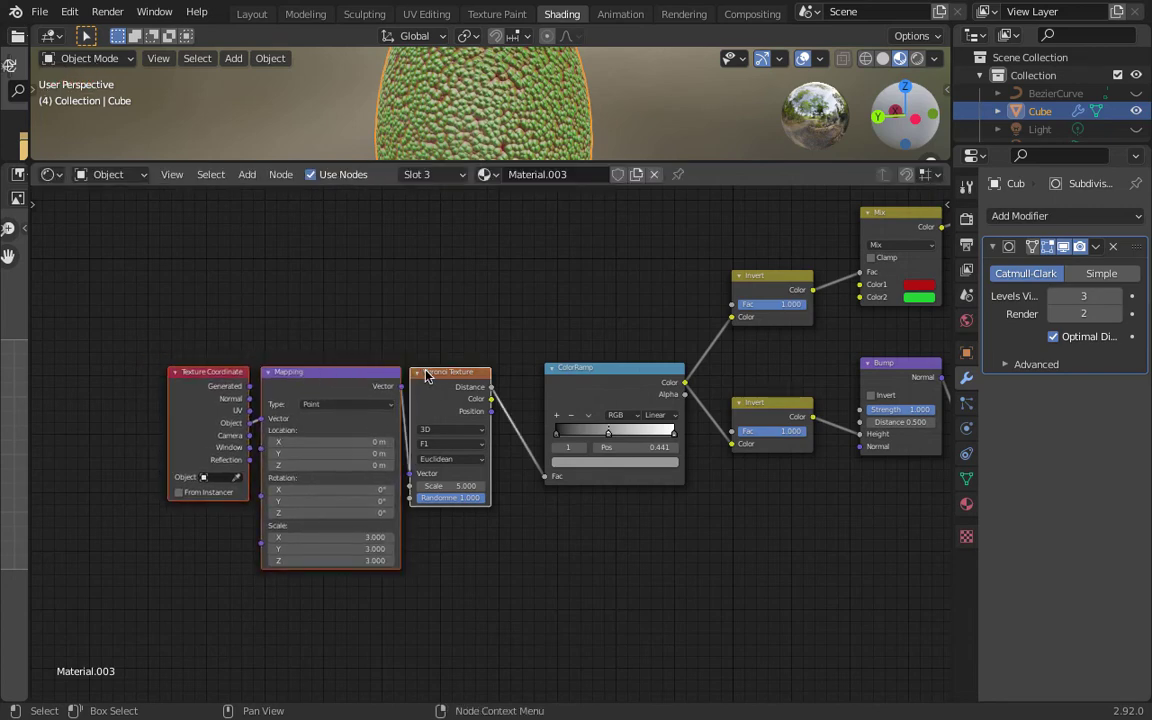
pyautogui.moveTo(425, 371); pyautogui.dragTo(466, 366)
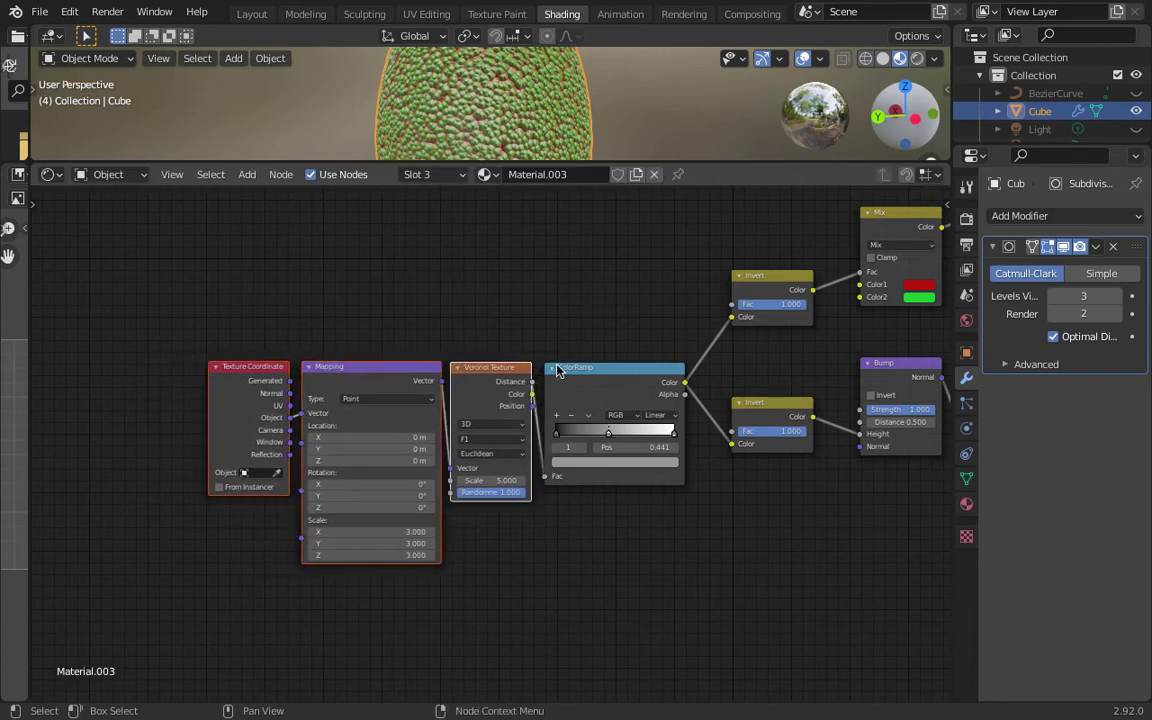
# Step: Move the ColorRamp up-right and reposition the three input nodes beside it
pyautogui.click(567, 370)
pyautogui.moveTo(567, 367); pyautogui.dragTo(597, 329)
pyautogui.moveTo(171, 326); pyautogui.dragTo(537, 517)
pyautogui.press('g')
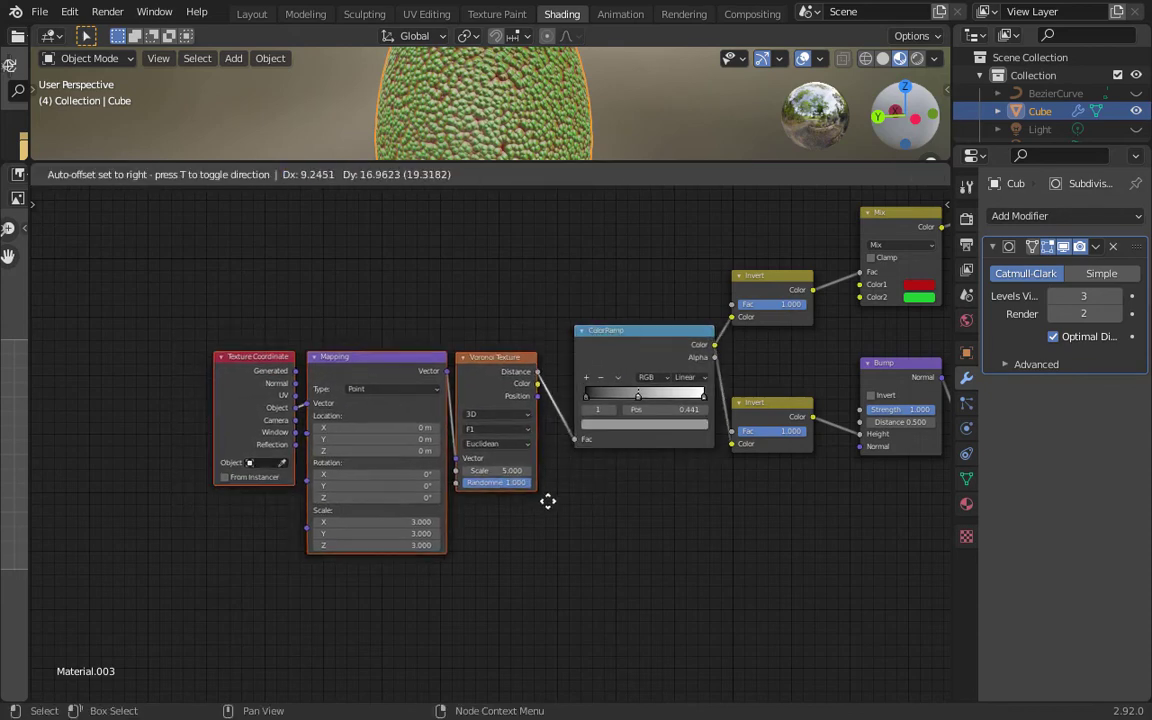
pyautogui.click(584, 484)
pyautogui.hscroll(5, 643, 452)
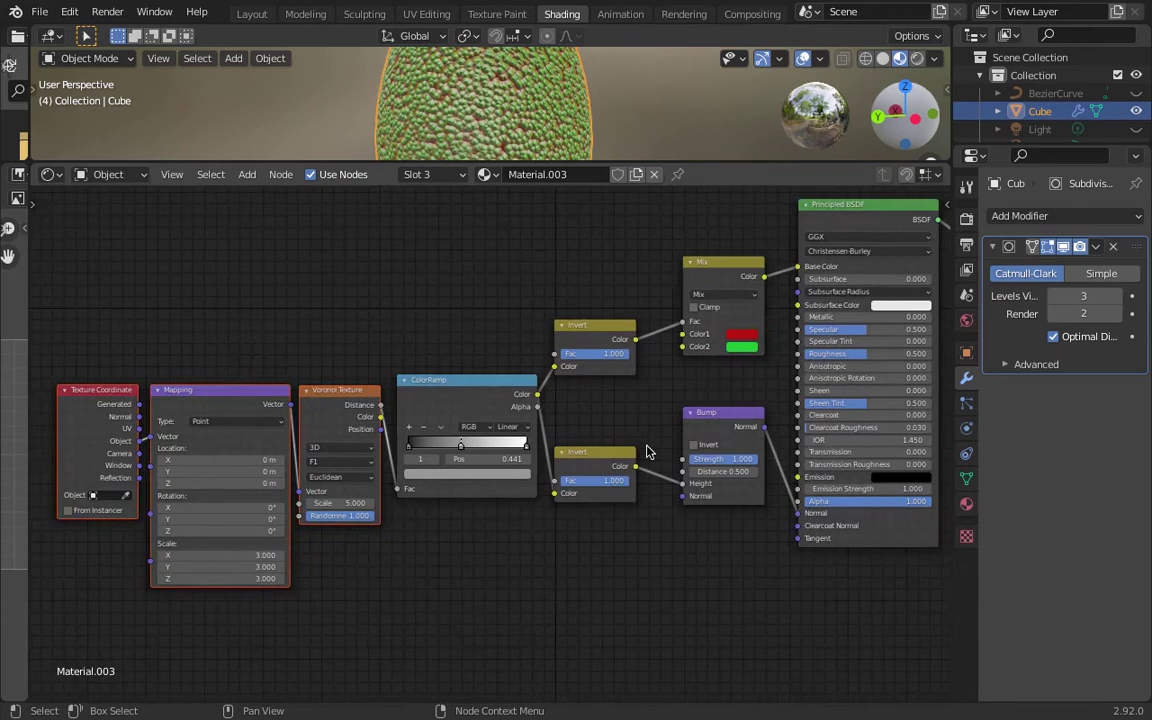
pyautogui.keyDown('ctrl'); pyautogui.hscroll(-5, 303, 530); pyautogui.keyUp('ctrl')
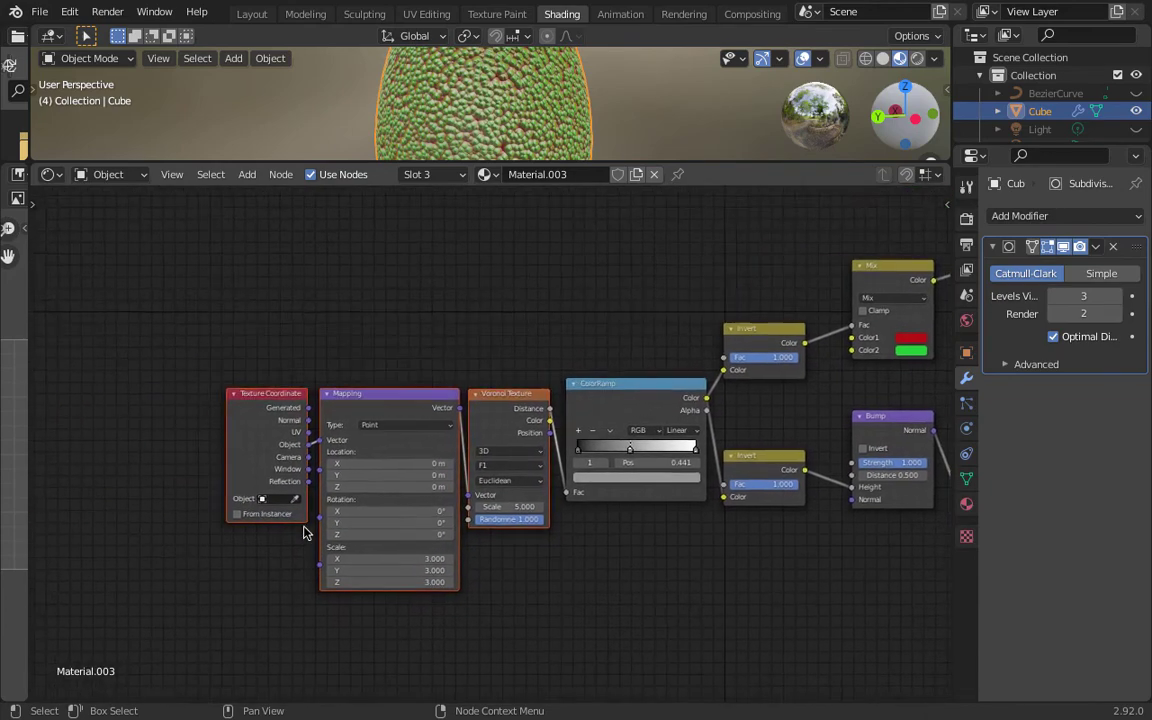
pyautogui.scroll(2, 303, 530)
pyautogui.scroll(1, 303, 530)
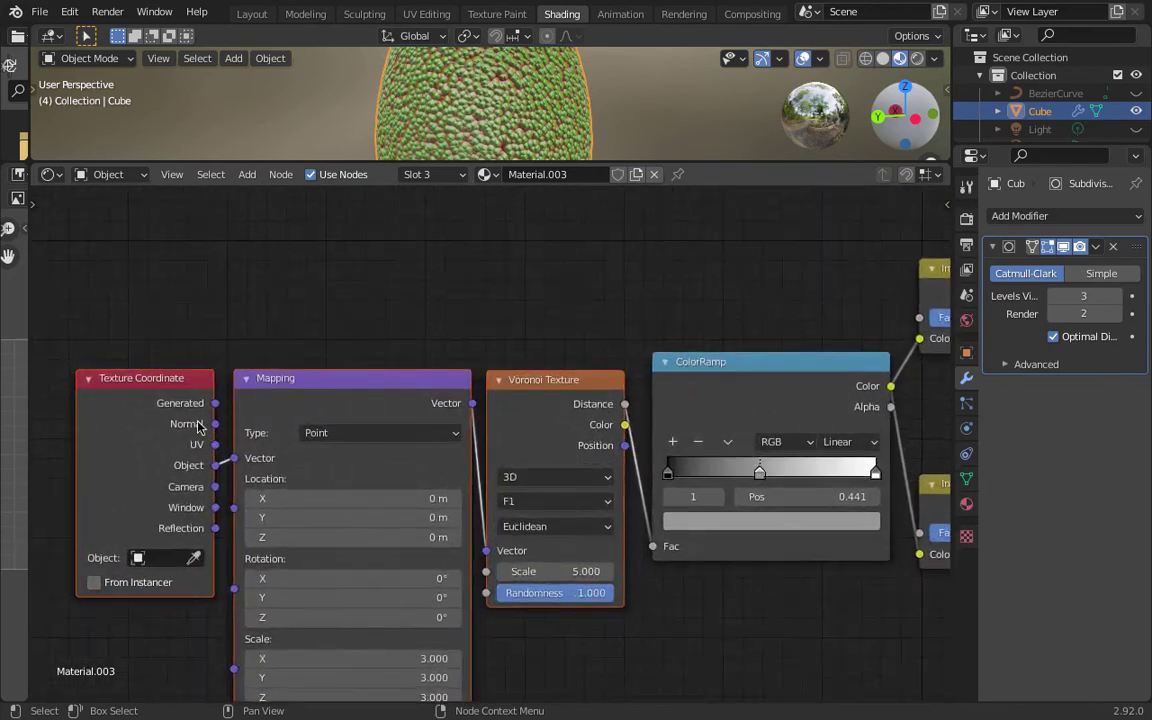
pyautogui.click(505, 378)
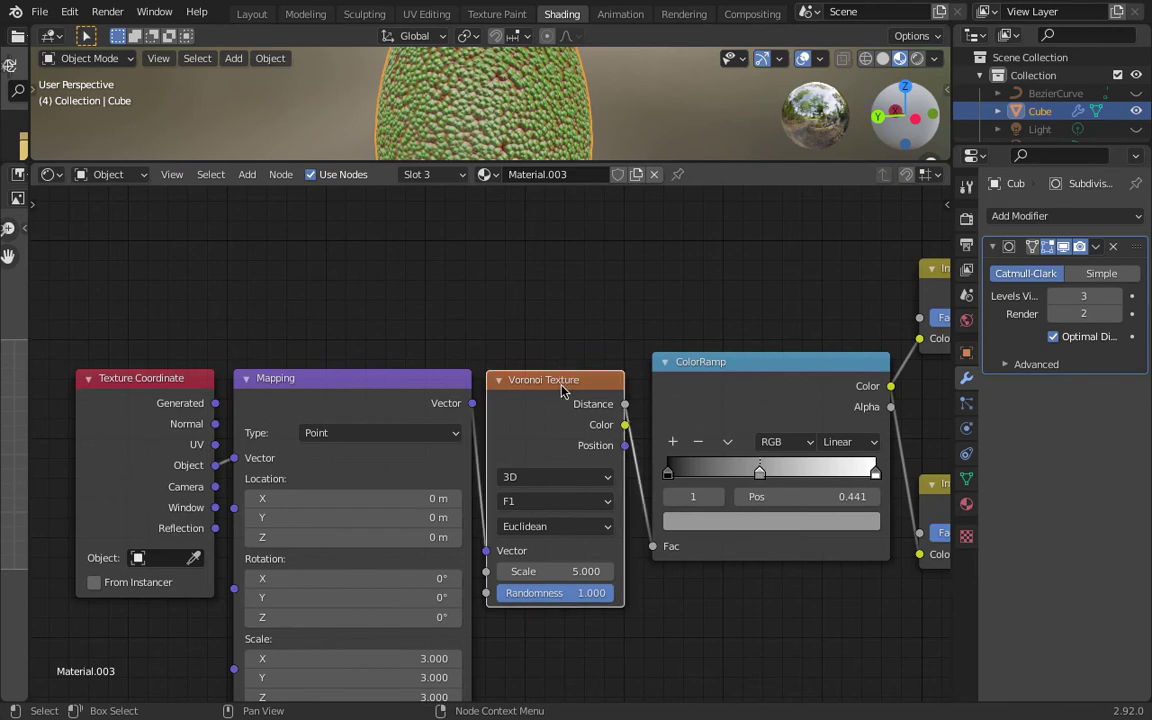
pyautogui.click(393, 399)
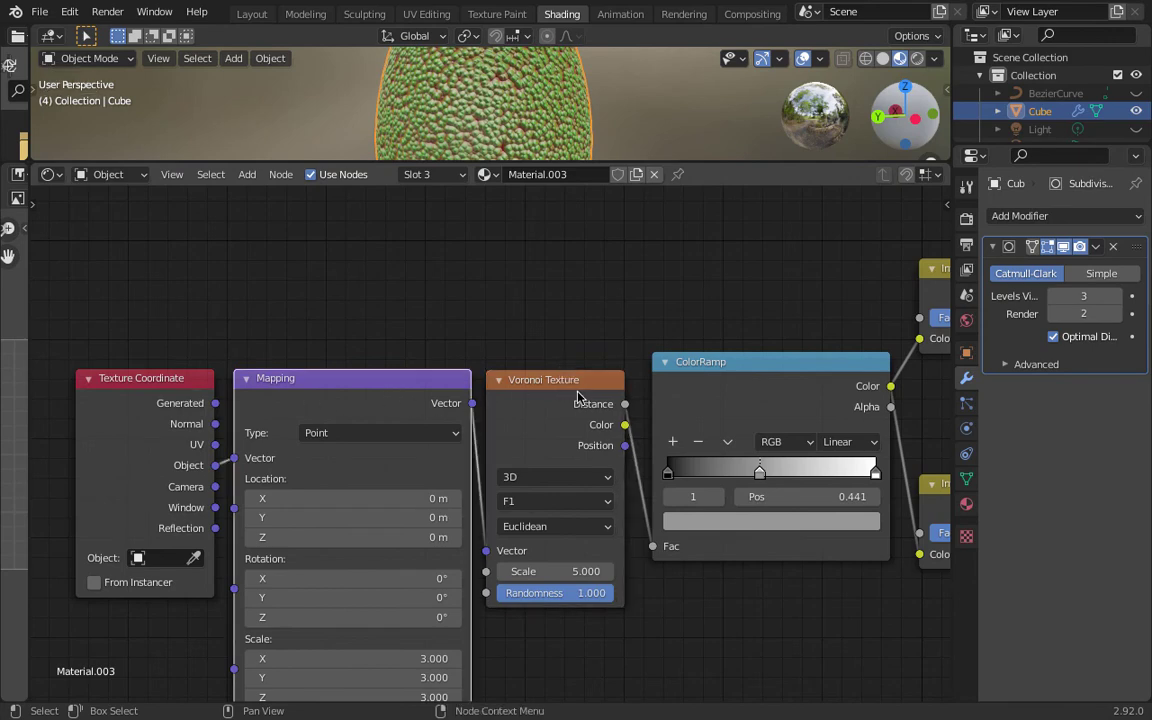
pyautogui.hscroll(8, 617, 411)
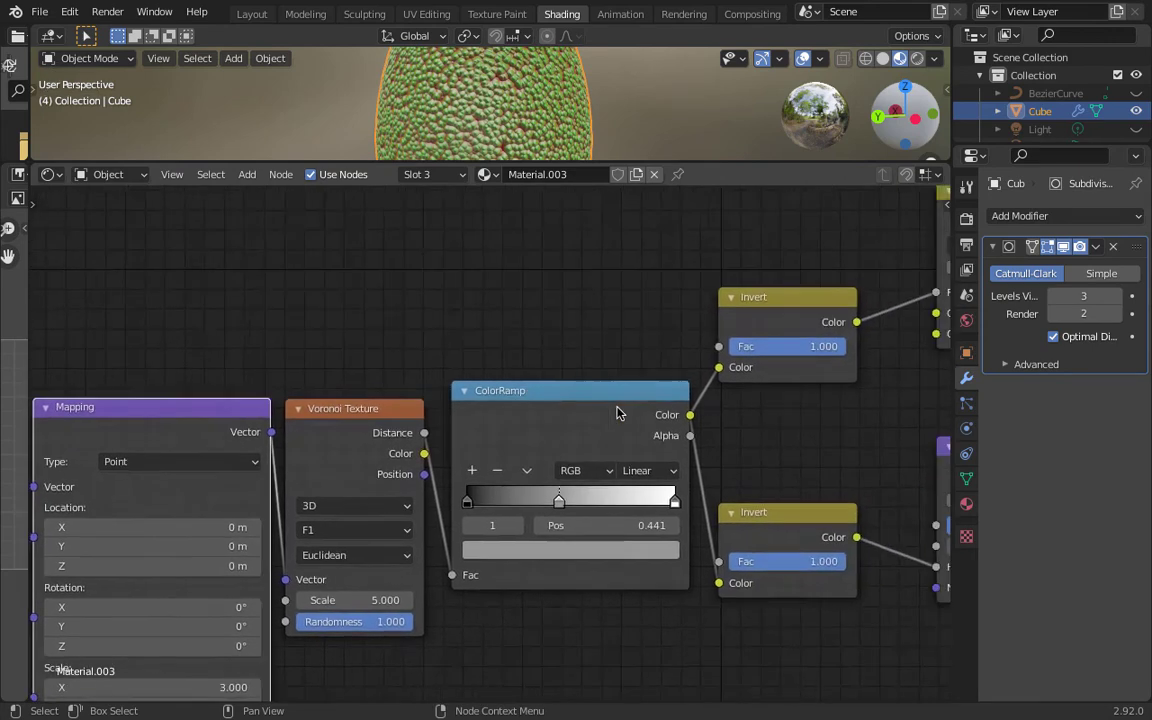
pyautogui.hscroll(2, 617, 411)
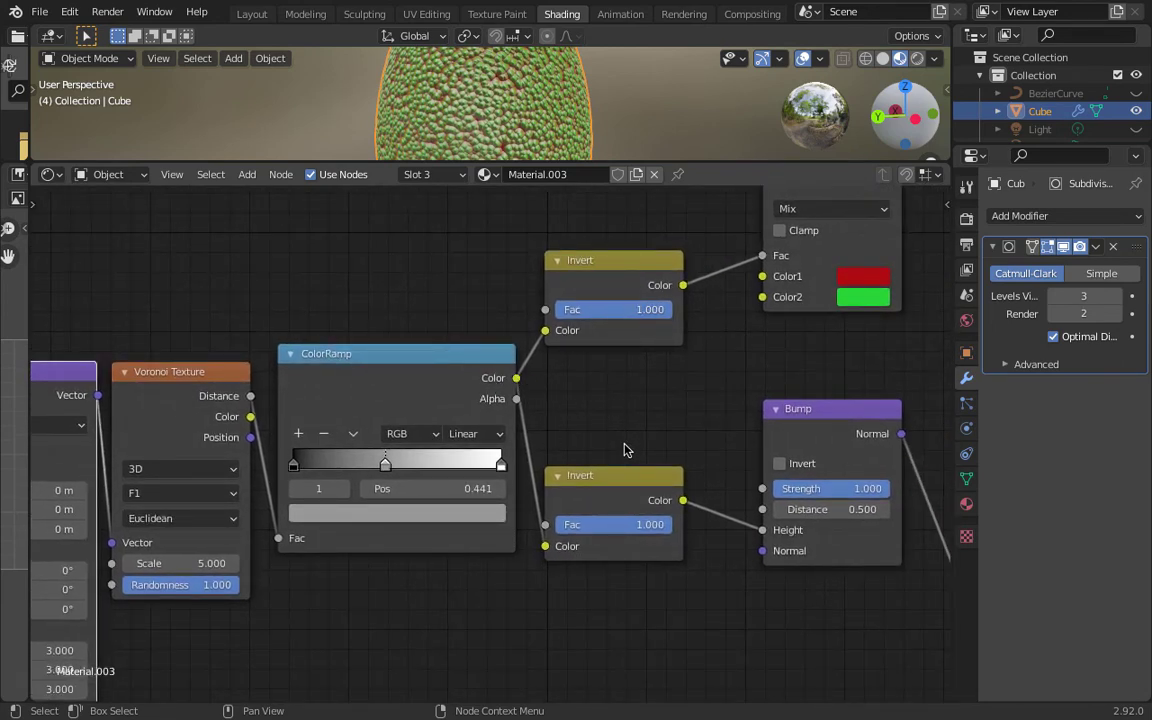
pyautogui.hscroll(4, 624, 450)
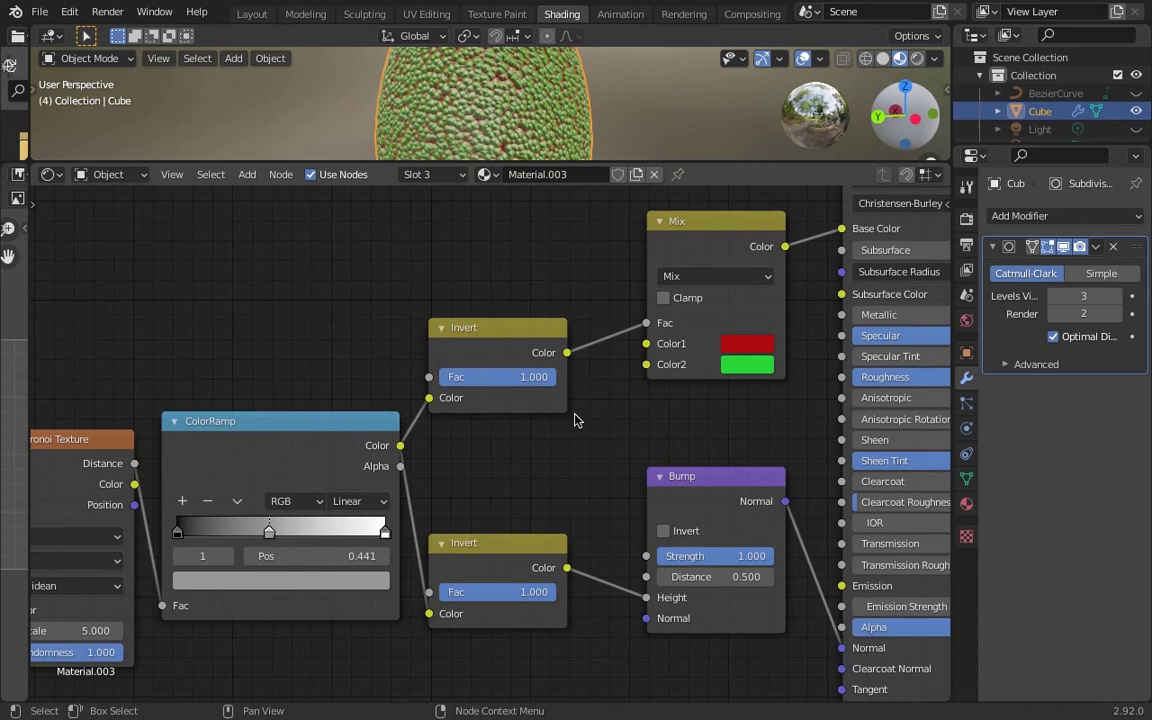
pyautogui.moveTo(545, 376); pyautogui.dragTo(437, 383)
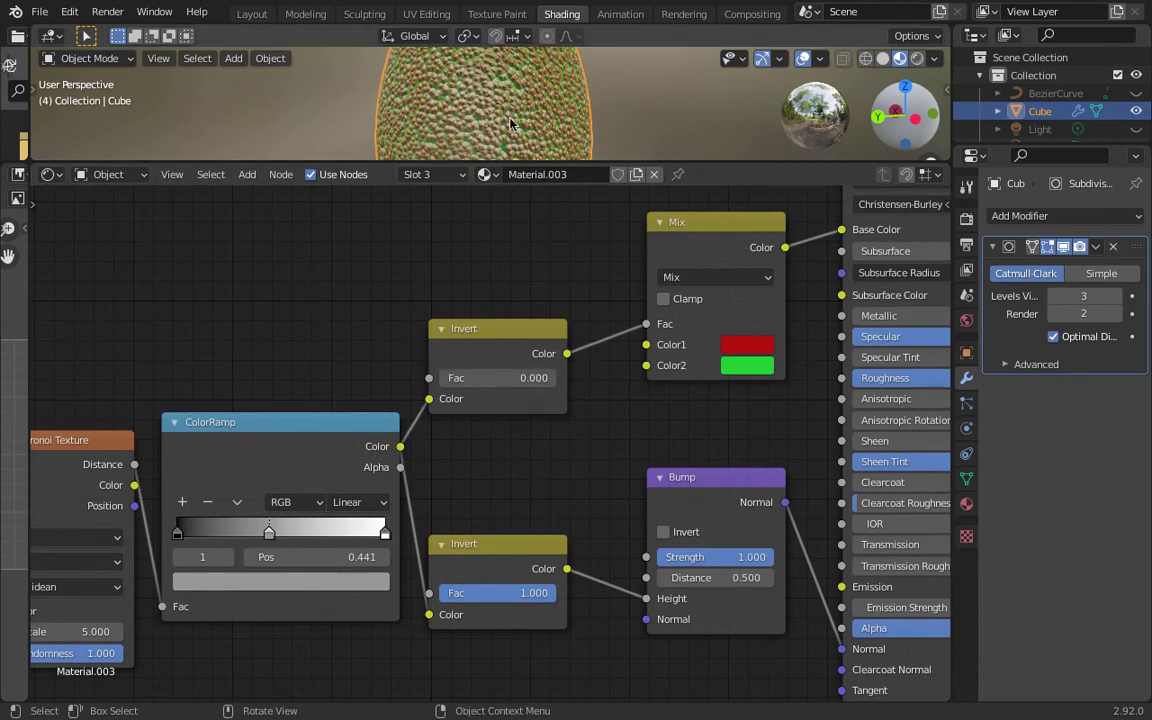
pyautogui.scroll(5, 510, 123)
pyautogui.scroll(-5, 510, 123)
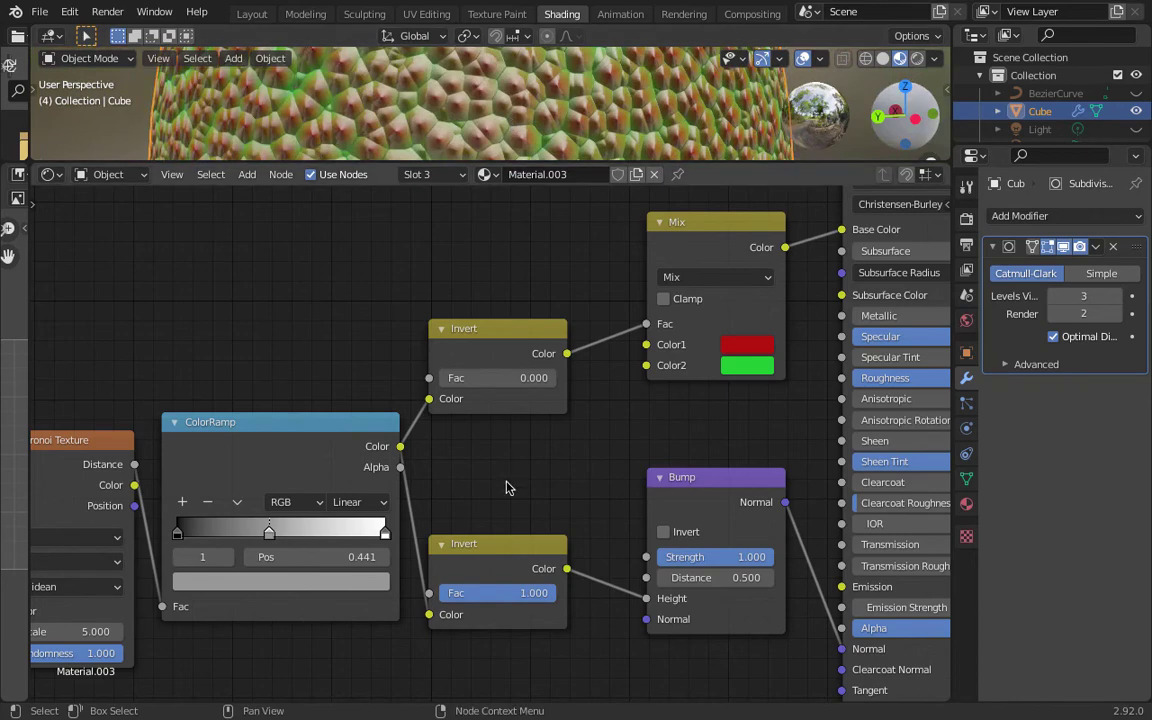
pyautogui.moveTo(545, 593); pyautogui.dragTo(632, 594)
pyautogui.moveTo(495, 378); pyautogui.dragTo(601, 391)
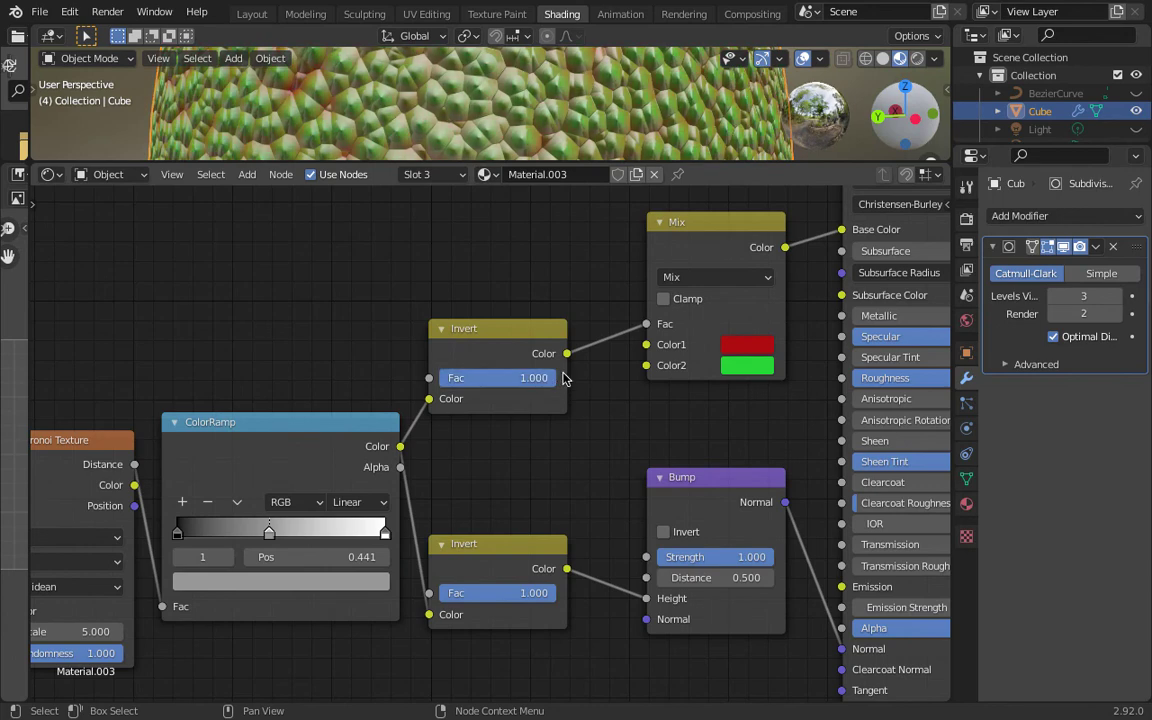
pyautogui.hscroll(3, 632, 342)
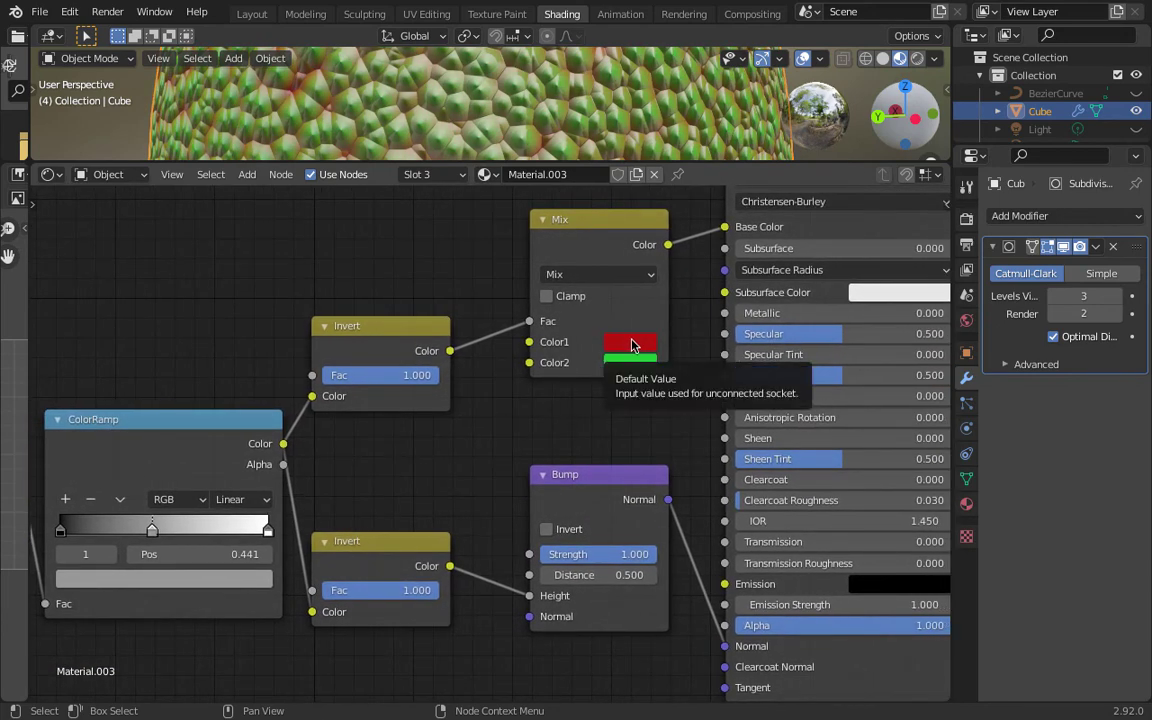
# Step: Set the Mix node's Color1 to a very dark green on the color wheel
pyautogui.click(632, 344)
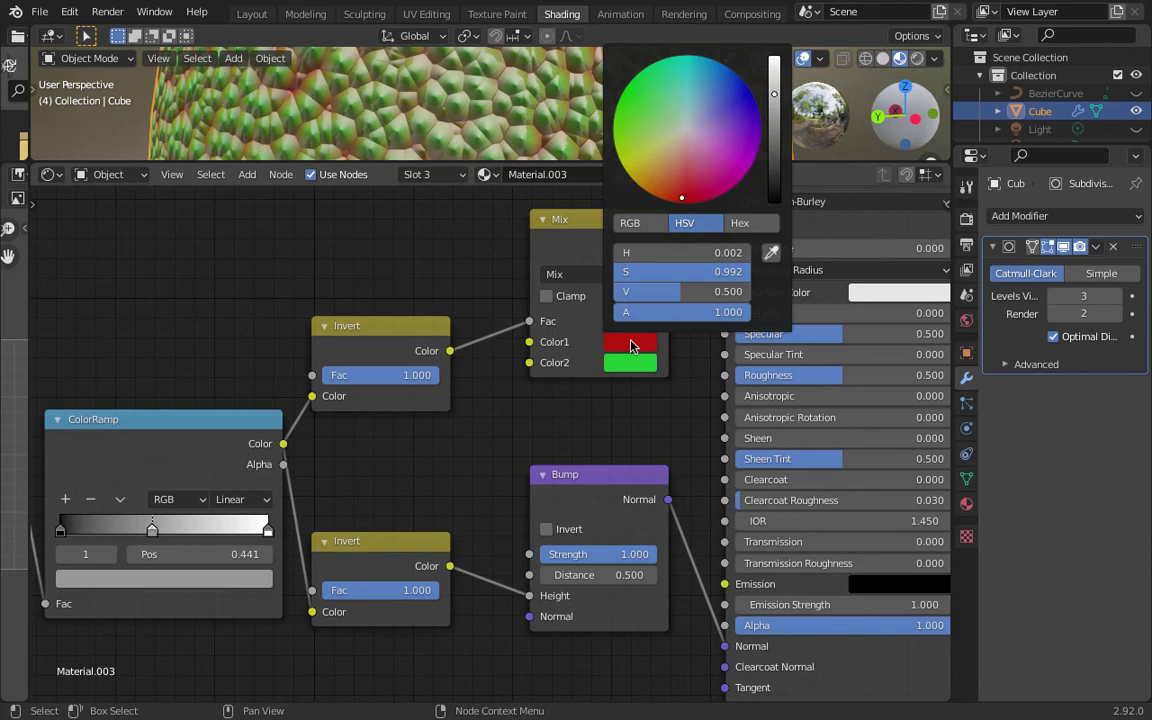
pyautogui.click(658, 133)
pyautogui.moveTo(658, 133); pyautogui.dragTo(626, 90)
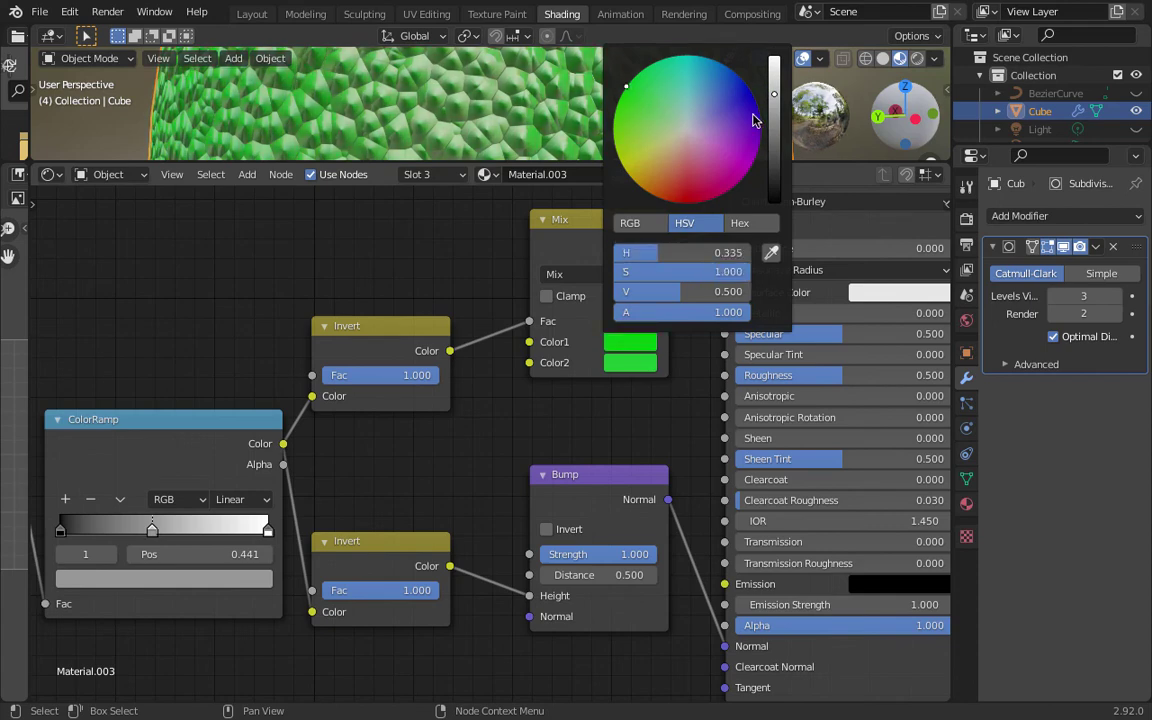
pyautogui.moveTo(770, 103); pyautogui.dragTo(776, 145)
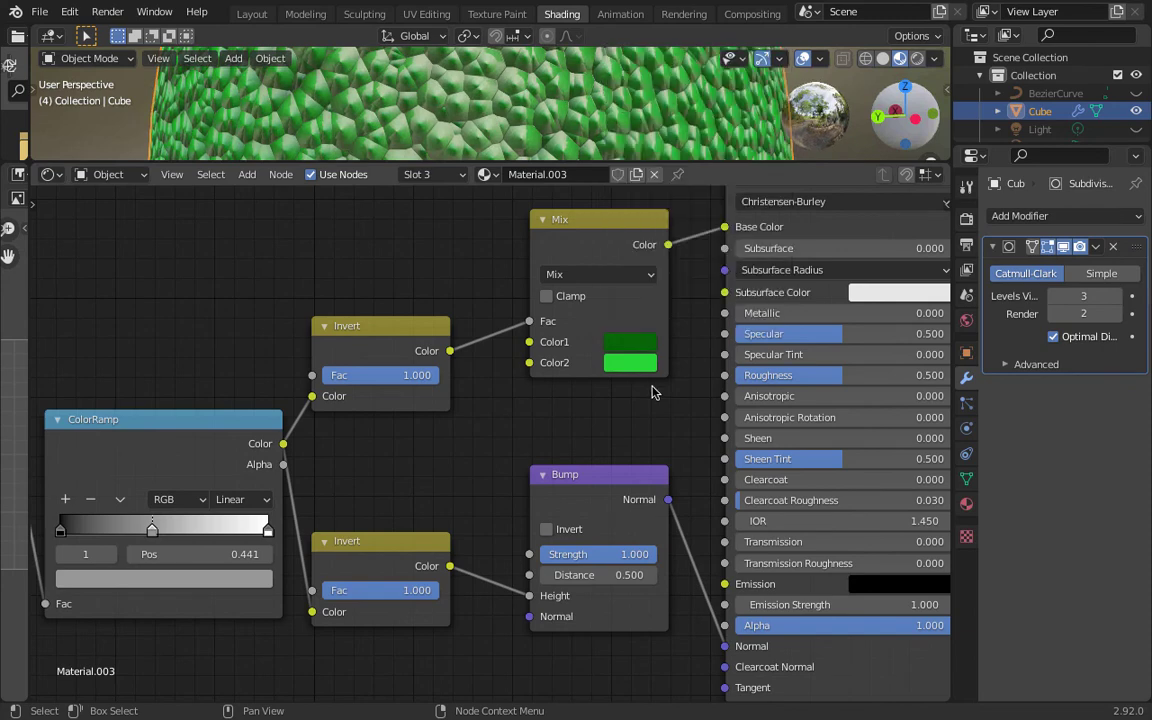
pyautogui.scroll(-8, 485, 115)
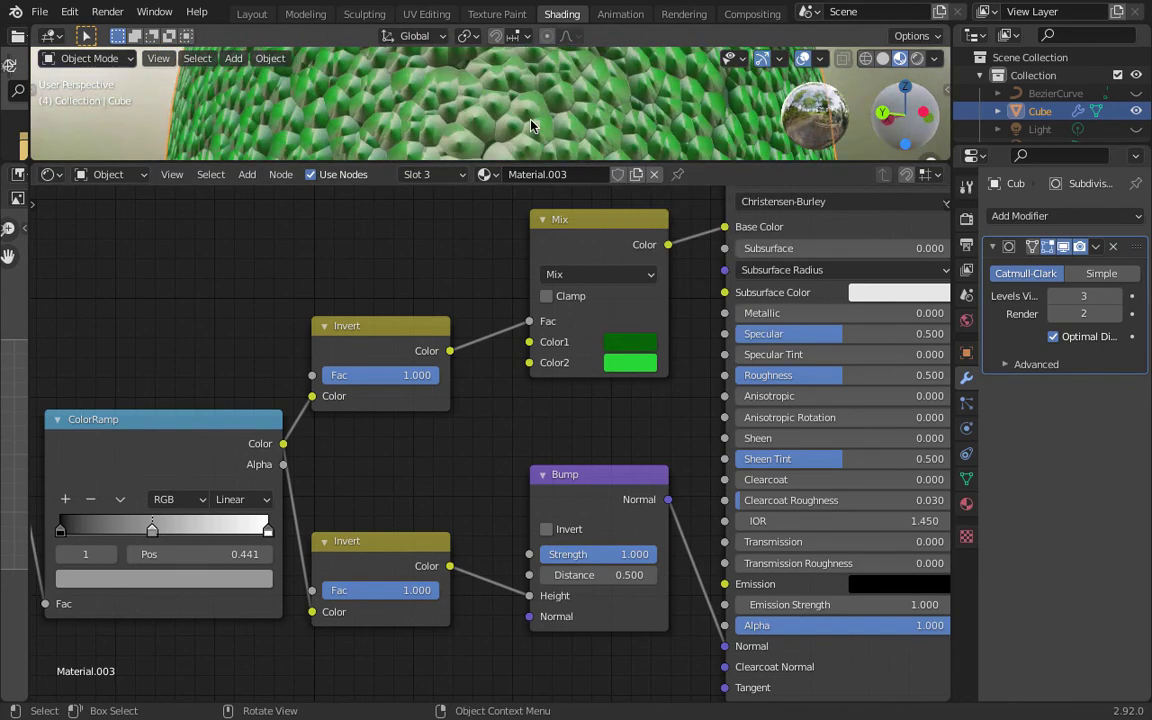
pyautogui.scroll(5, 500, 113)
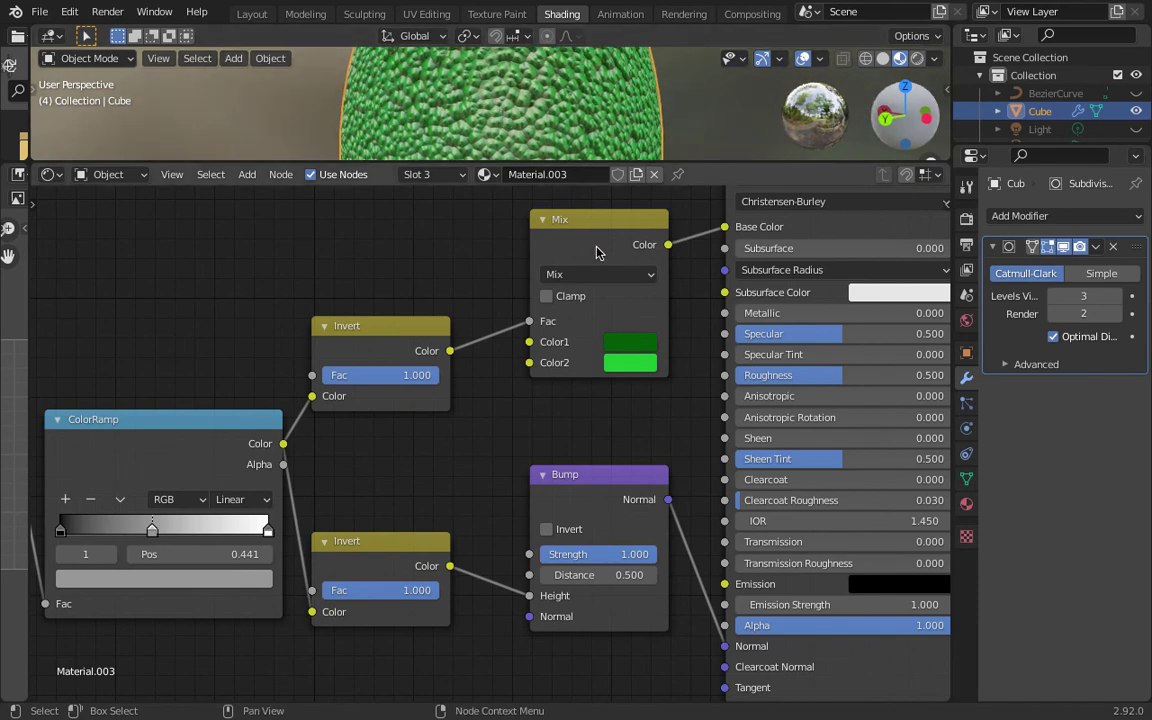
# Step: Nudge the Mix and Bump nodes slightly left and bring Principled BSDF into view
pyautogui.moveTo(602, 232); pyautogui.dragTo(573, 233)
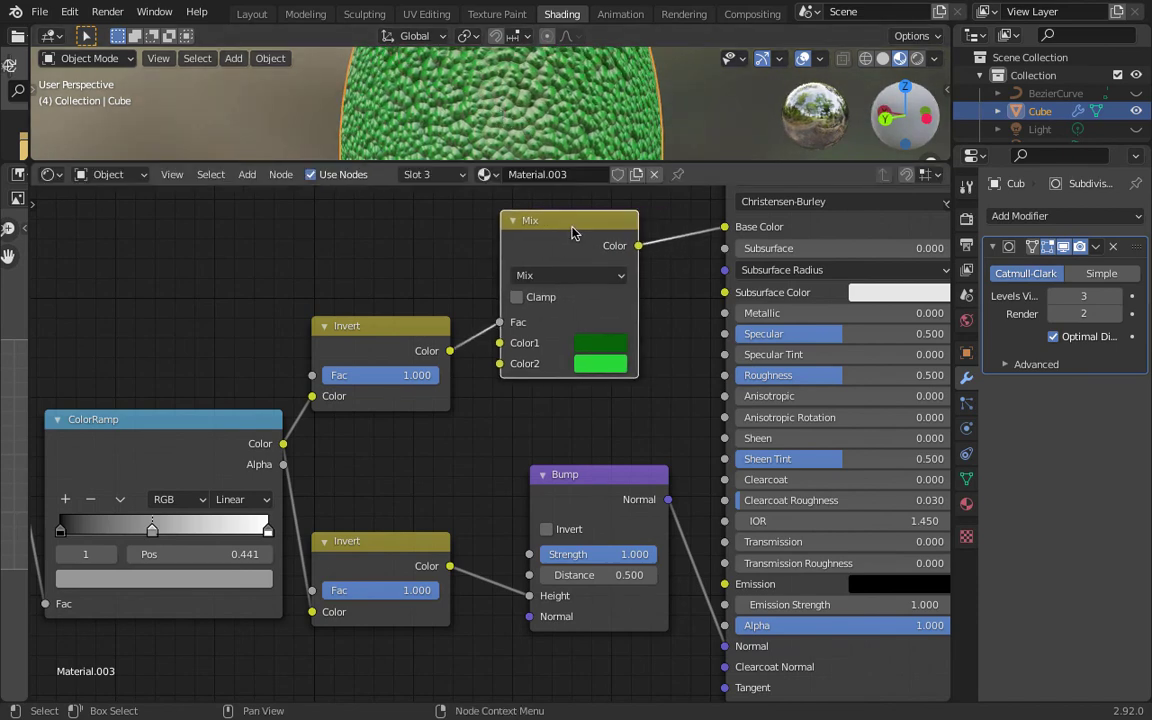
pyautogui.moveTo(592, 484); pyautogui.dragTo(565, 482)
pyautogui.moveTo(678, 413); pyautogui.dragTo(621, 457, button='middle')
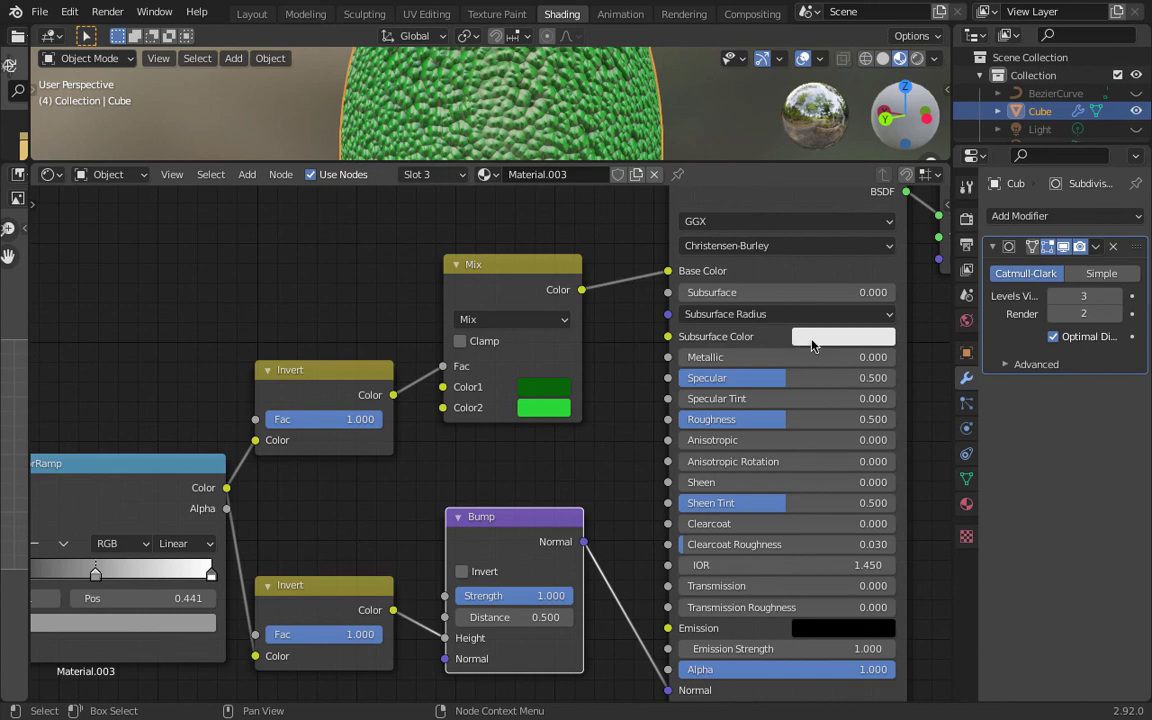
pyautogui.moveTo(773, 279); pyautogui.dragTo(514, 351, button='middle')
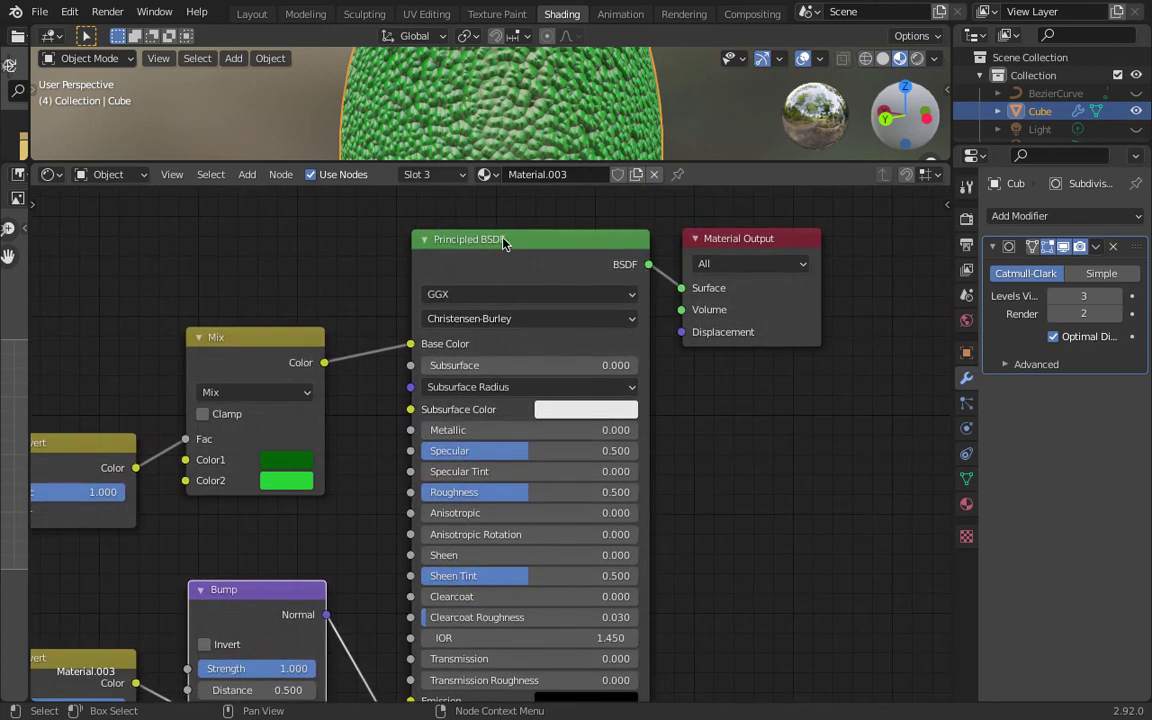
# Step: Nudge the Material Output node into place and pan across the node tree
pyautogui.click(757, 246)
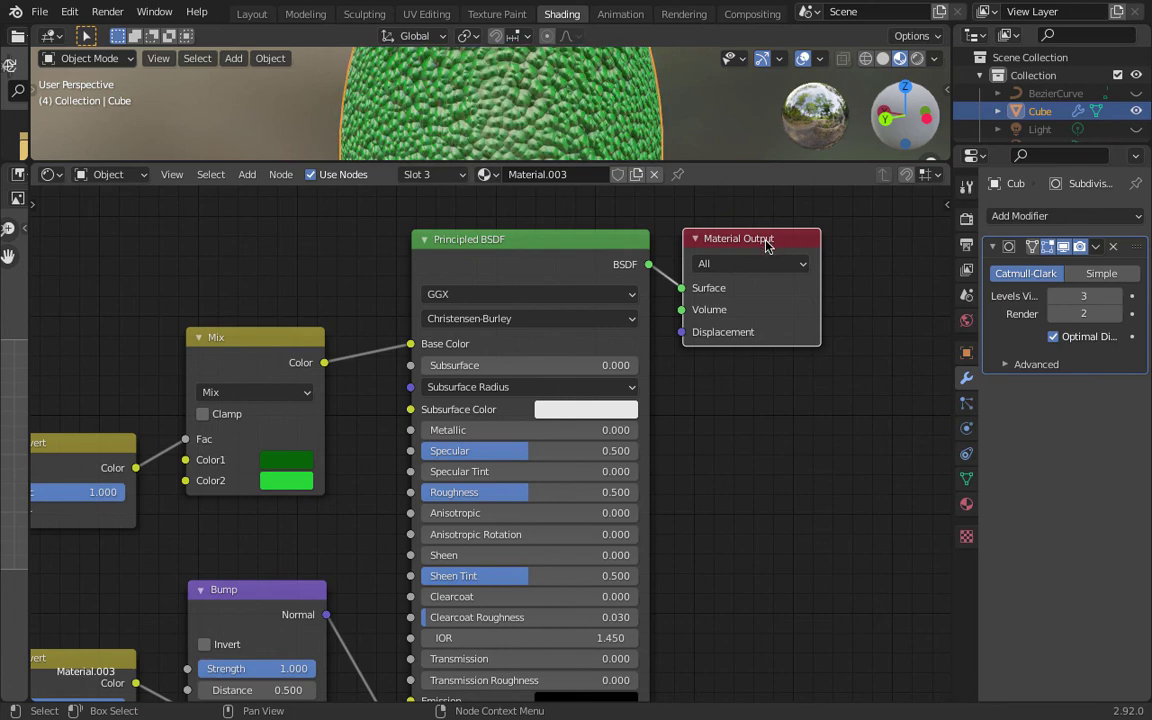
pyautogui.moveTo(765, 240)
pyautogui.mouseDown()
pyautogui.moveTo(789, 236)
pyautogui.moveTo(759, 247)
pyautogui.mouseUp()
pyautogui.keyDown('ctrl'); pyautogui.hscroll(-3, 759, 247); pyautogui.keyUp('ctrl')
pyautogui.keyDown('ctrl'); pyautogui.hscroll(-10, 757, 247); pyautogui.keyUp('ctrl')
pyautogui.keyDown('shift'); pyautogui.scroll(-4, 757, 247); pyautogui.keyUp('shift')
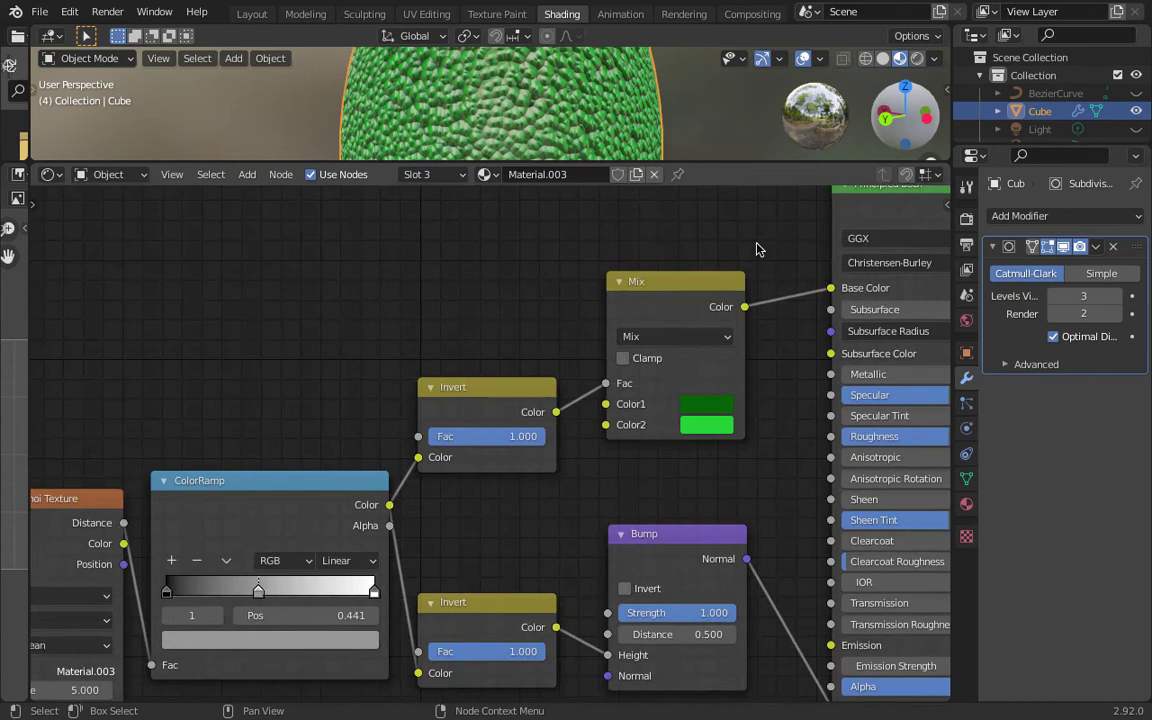
pyautogui.keyDown('ctrl'); pyautogui.hscroll(-10, 757, 248); pyautogui.keyUp('ctrl')
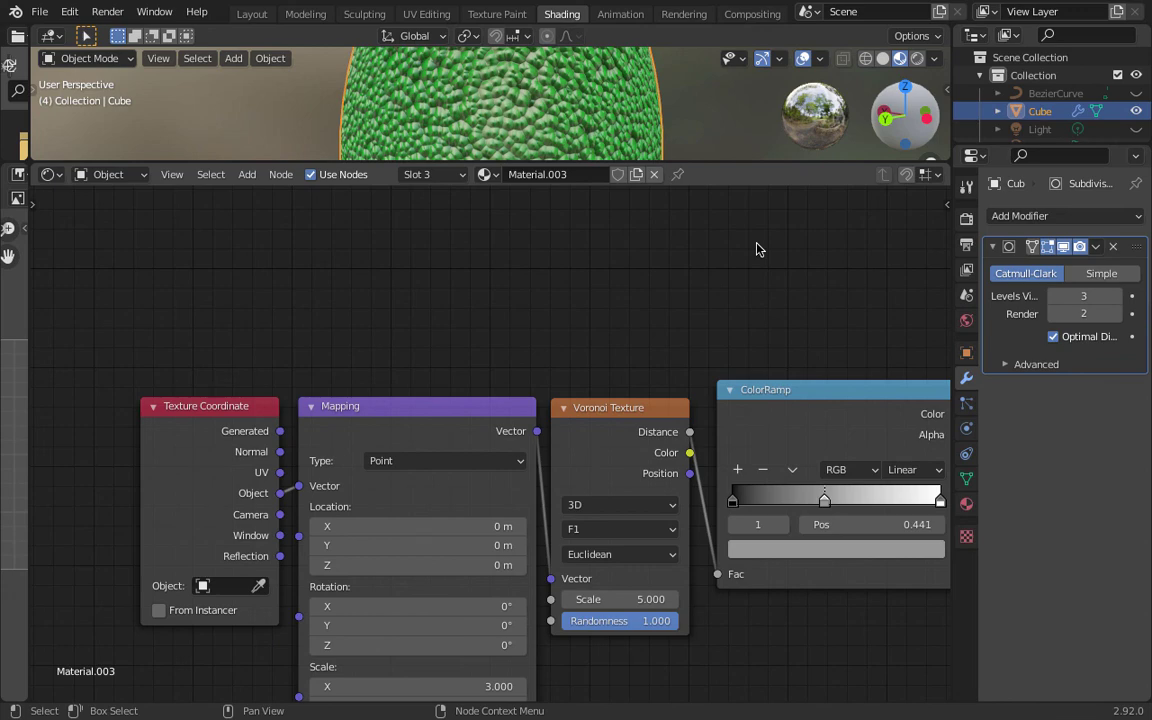
pyautogui.keyDown('ctrl'); pyautogui.hscroll(10, 757, 249); pyautogui.keyUp('ctrl')
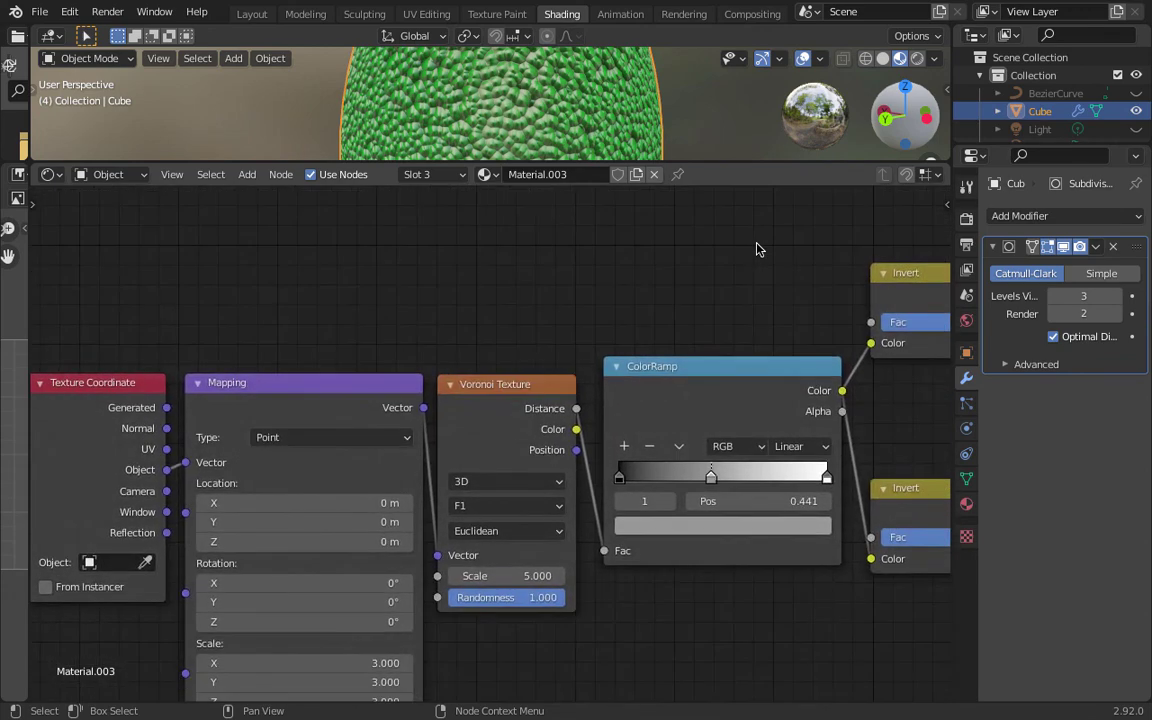